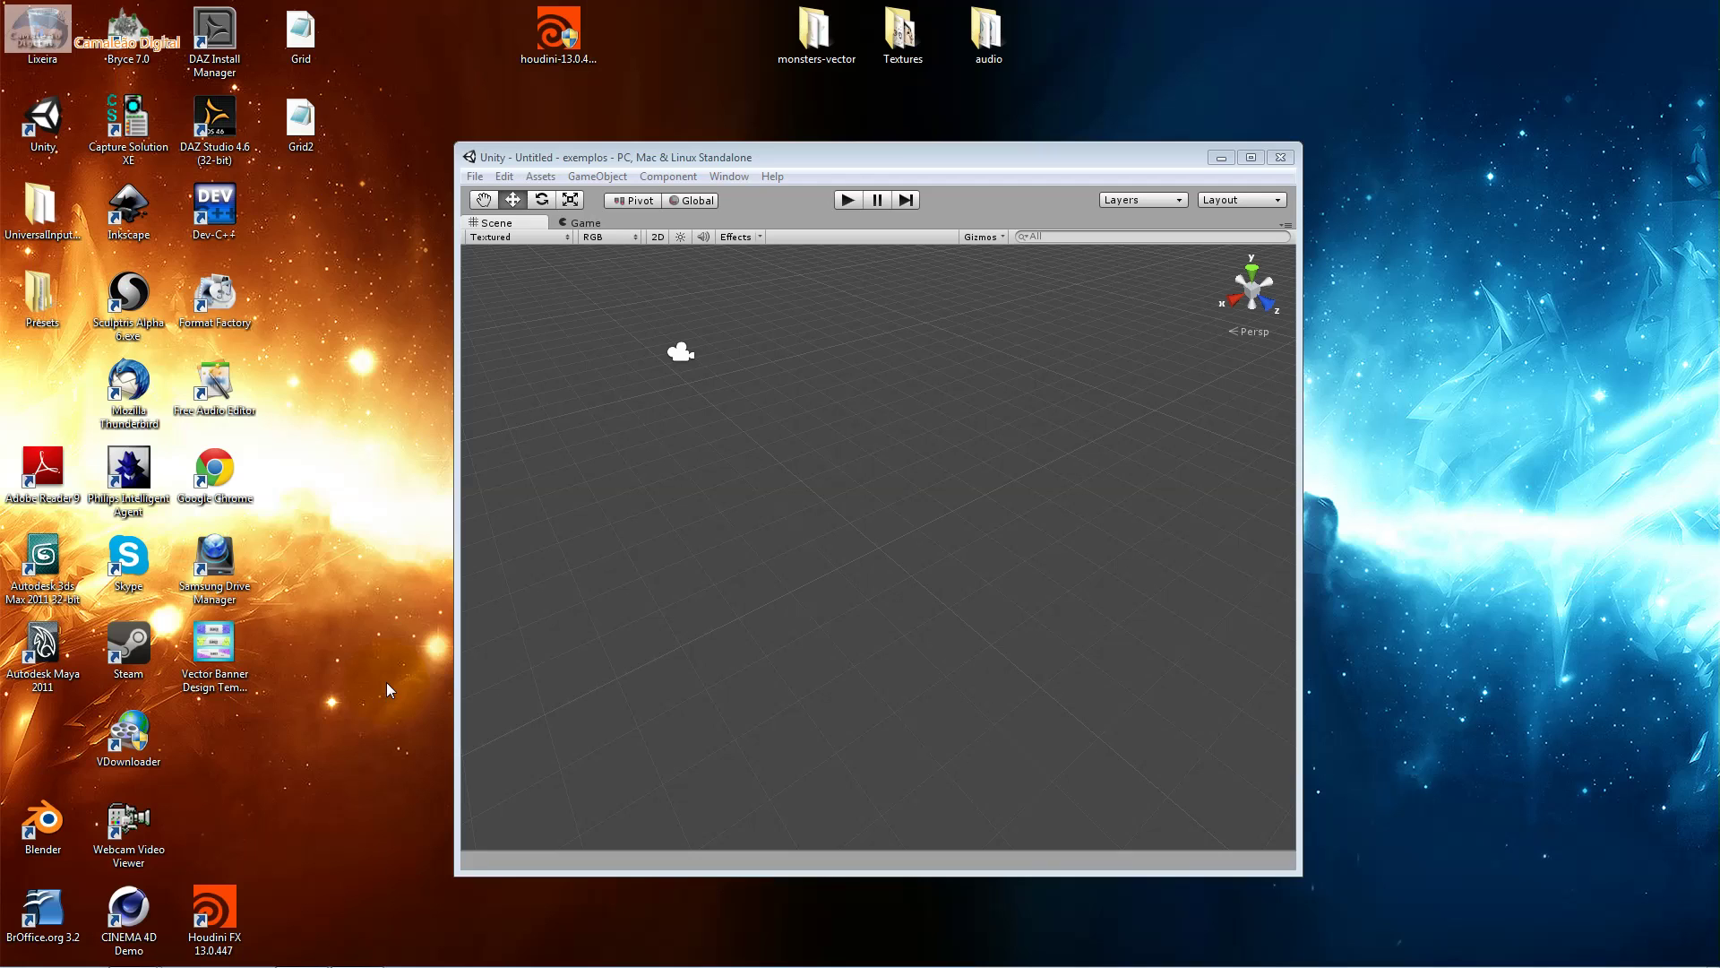
Bring Unity forward and start a custom package import from the Assets menu.
left_click(682, 162)
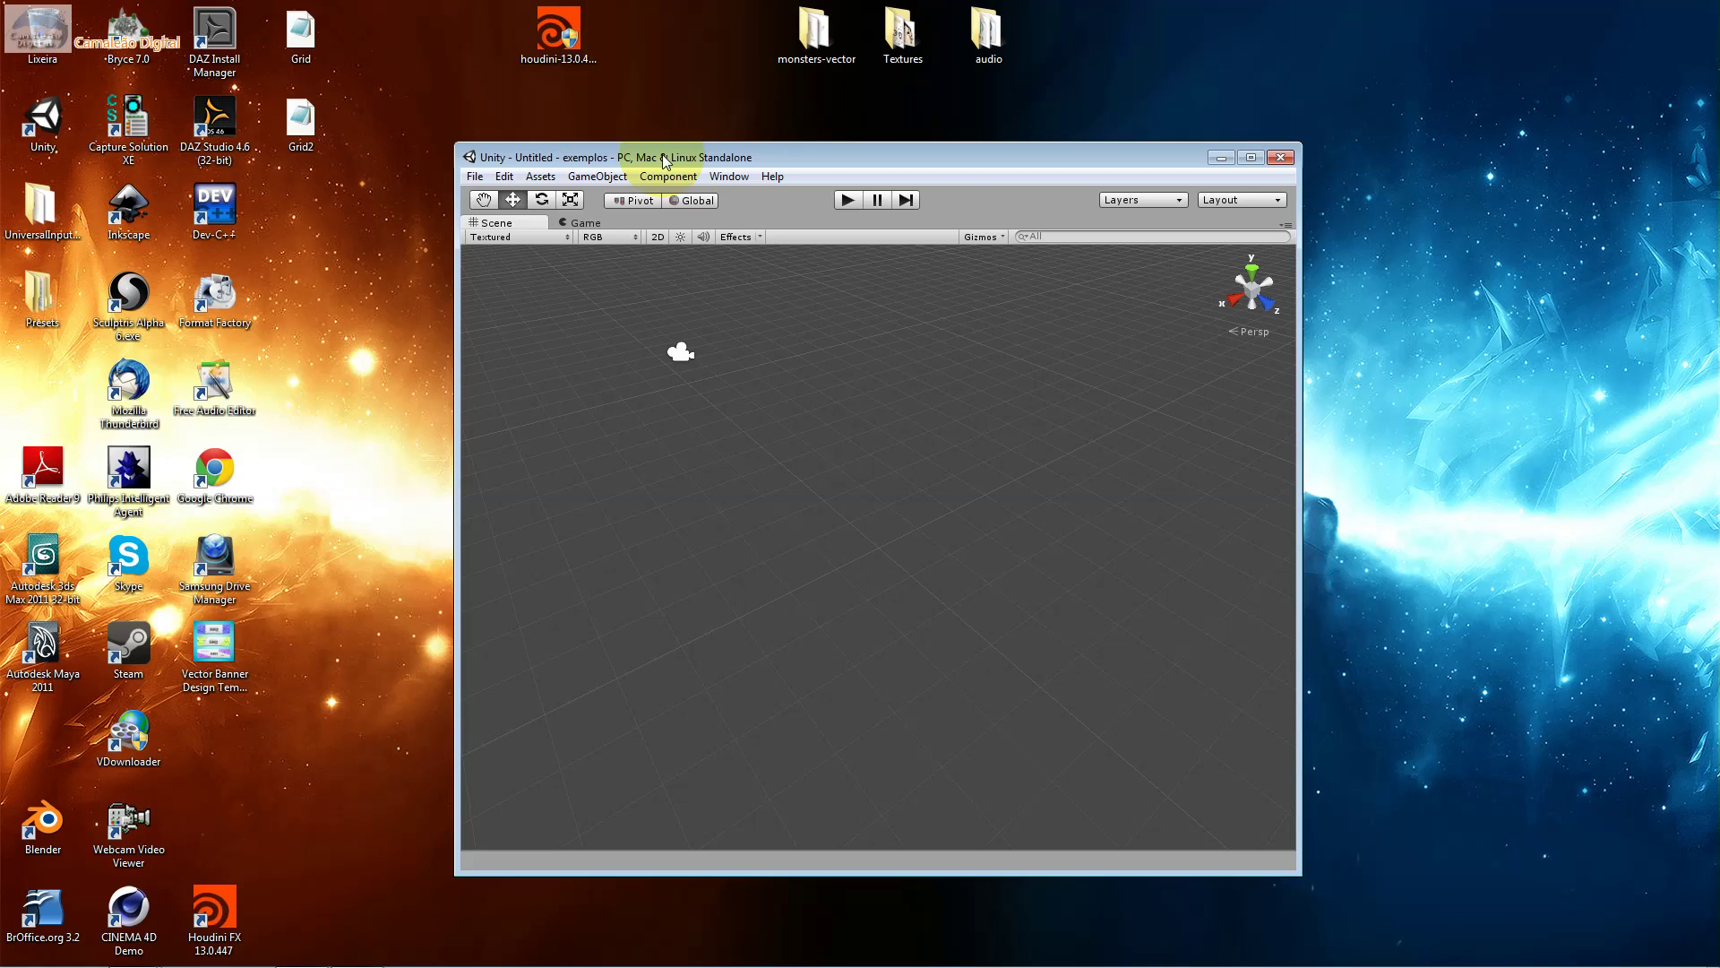
left_click(540, 175)
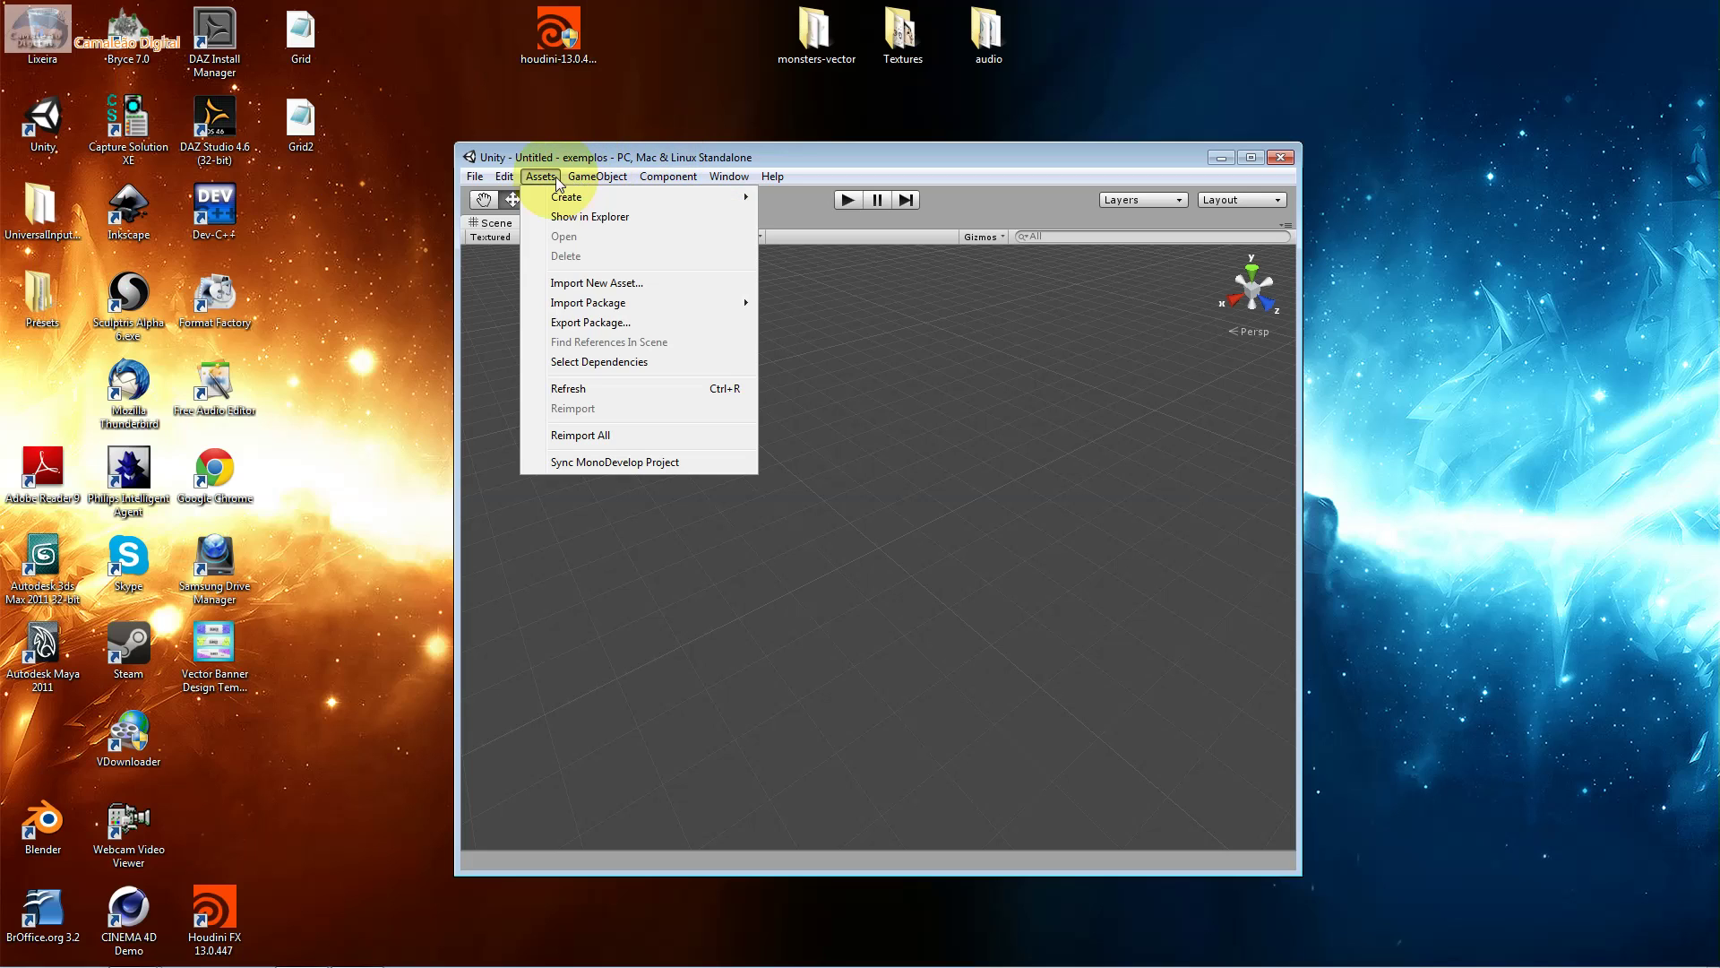
mouse_move(702, 299)
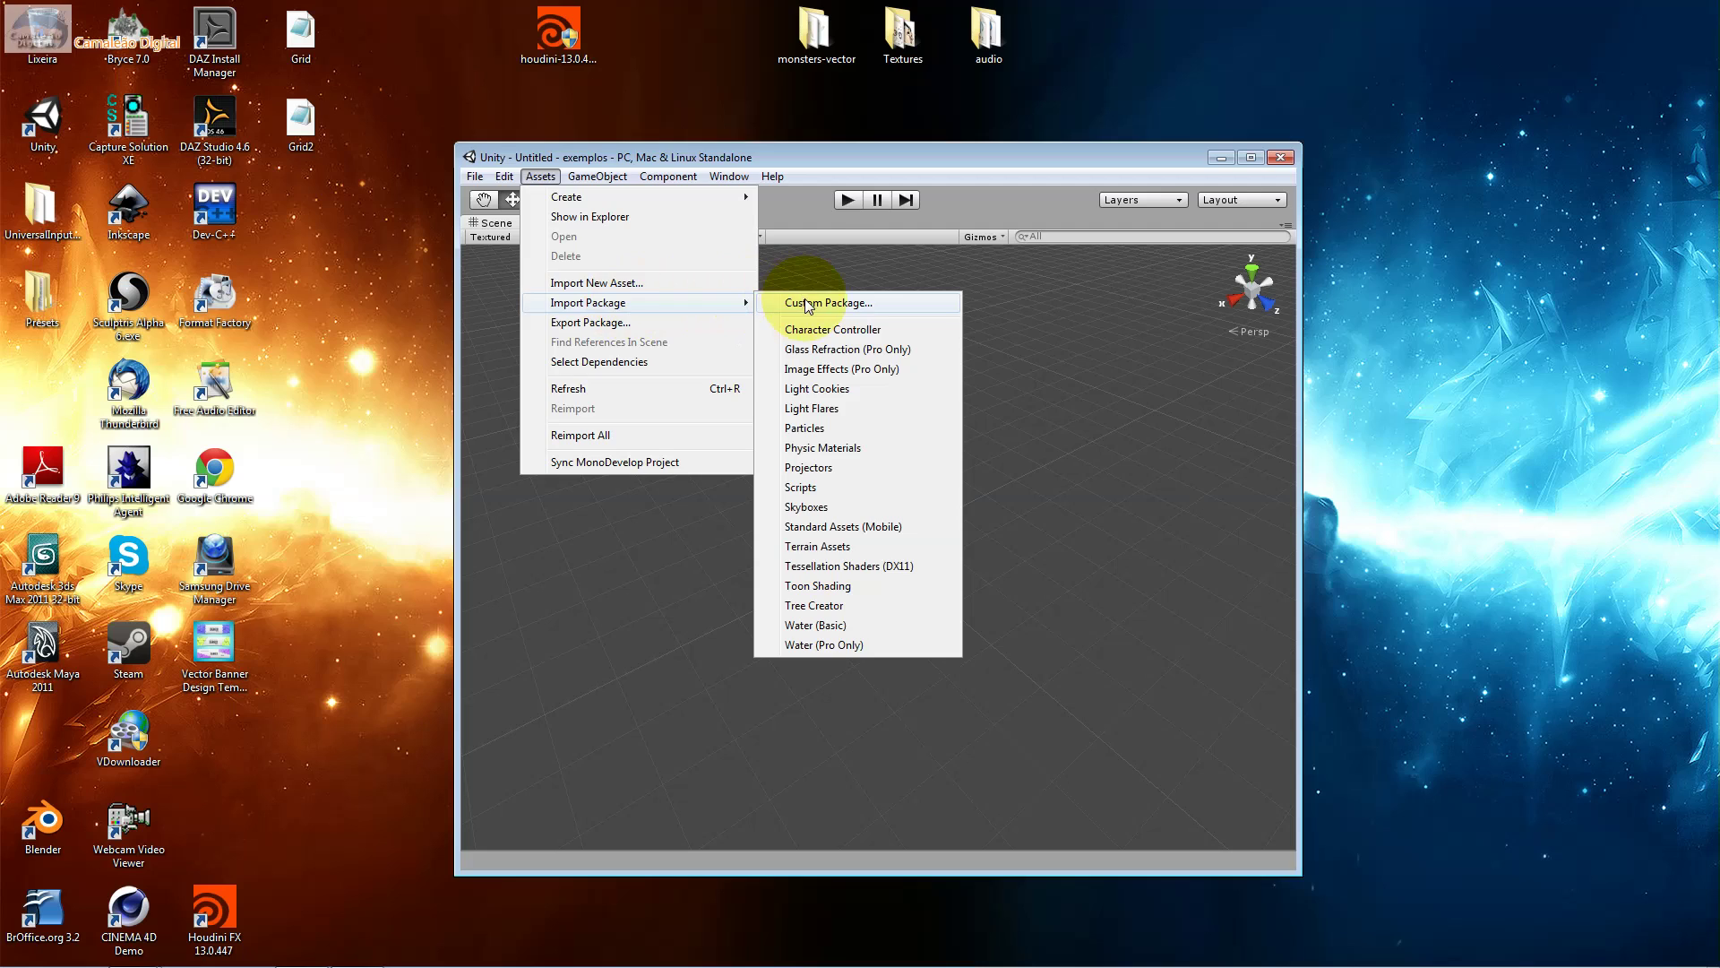
left_click(805, 299)
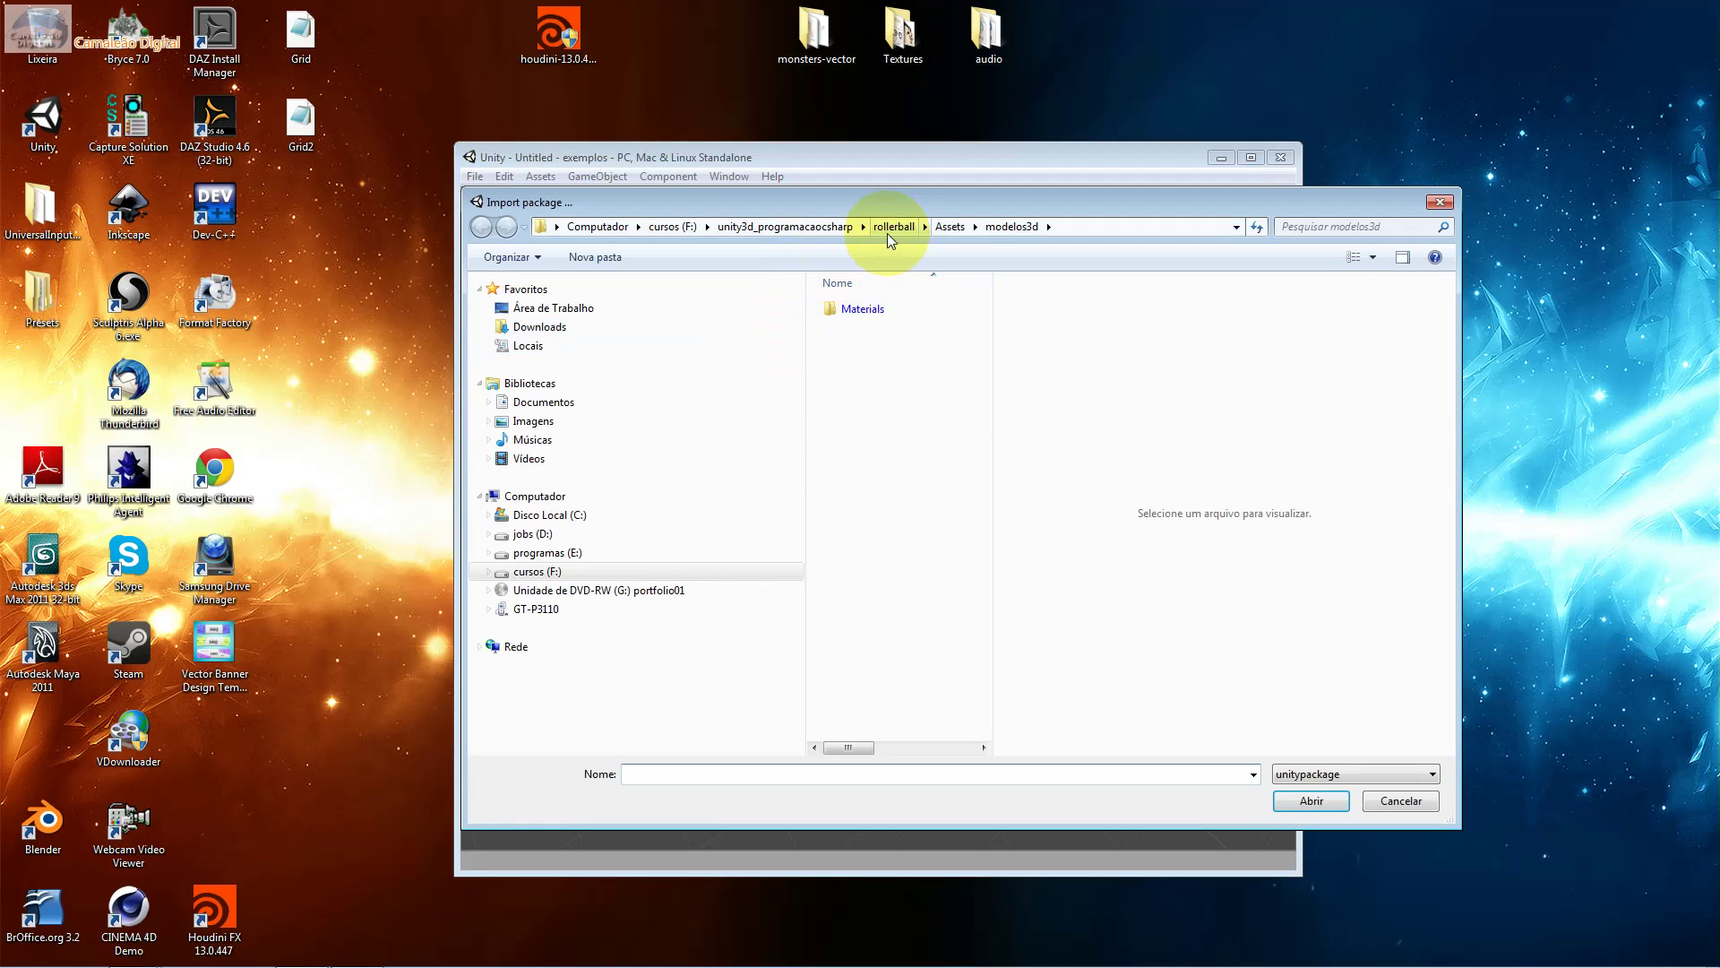
Browse to cursos (F:) > unity3d_materiais > biblioteca in the package chooser.
left_click(551, 570)
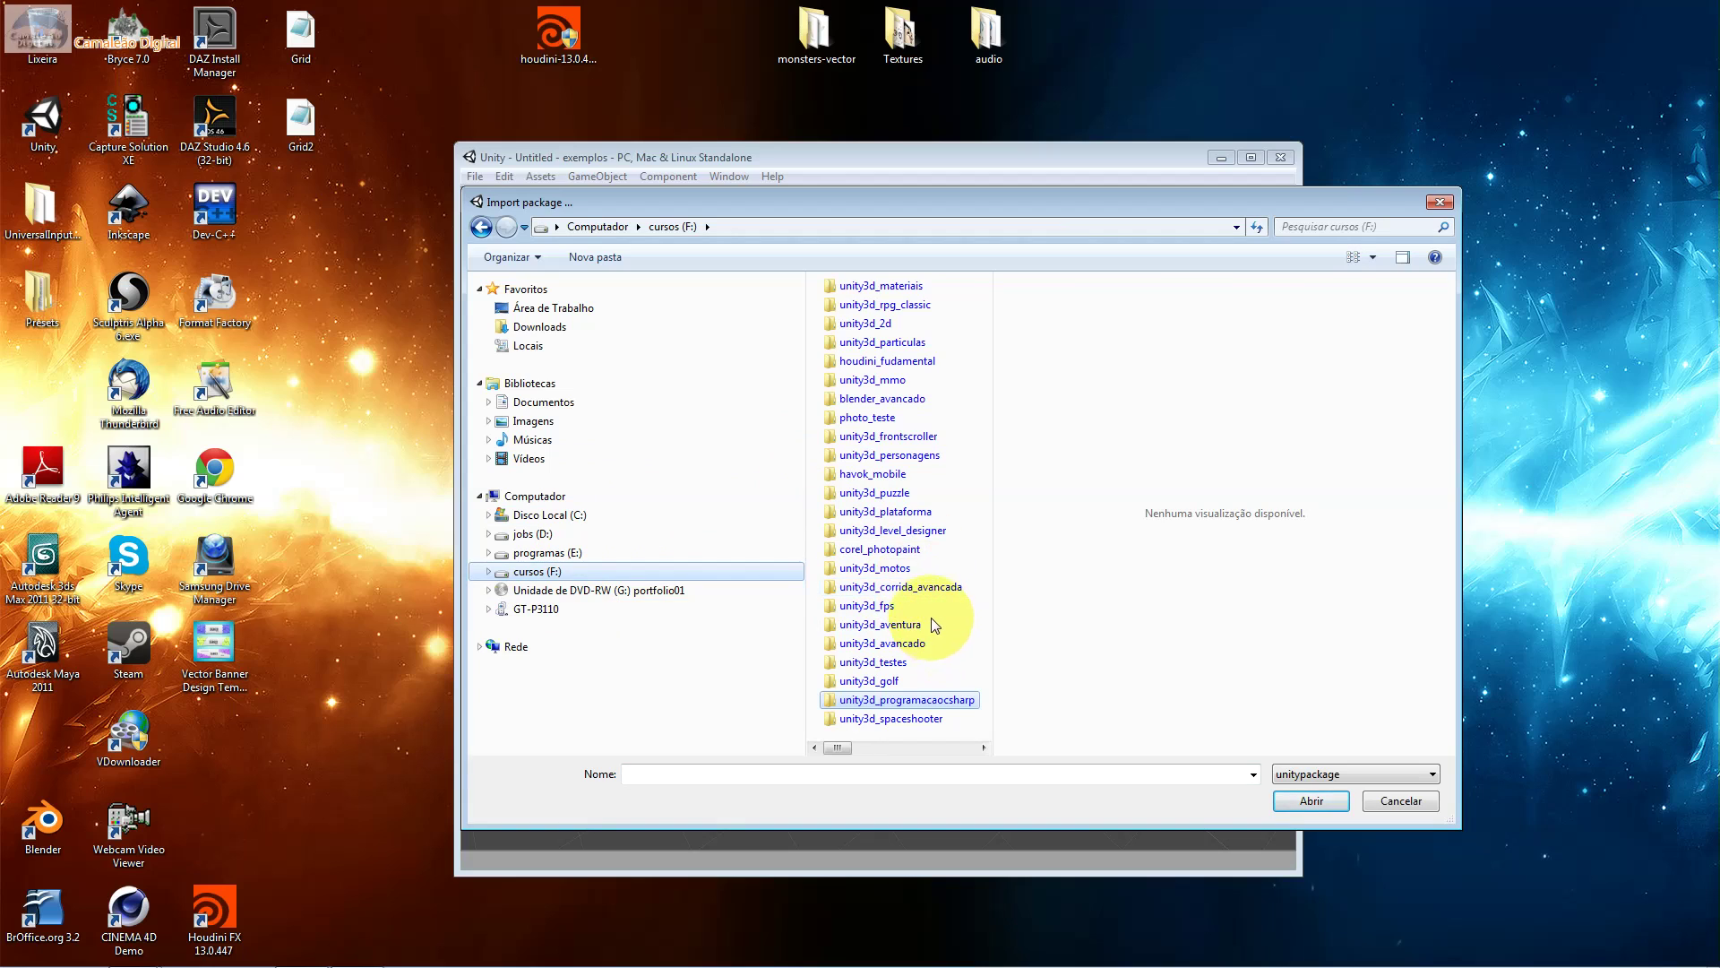
scroll(878, 437, "down", 3)
scroll(878, 438, "down", 3)
double_click(882, 452)
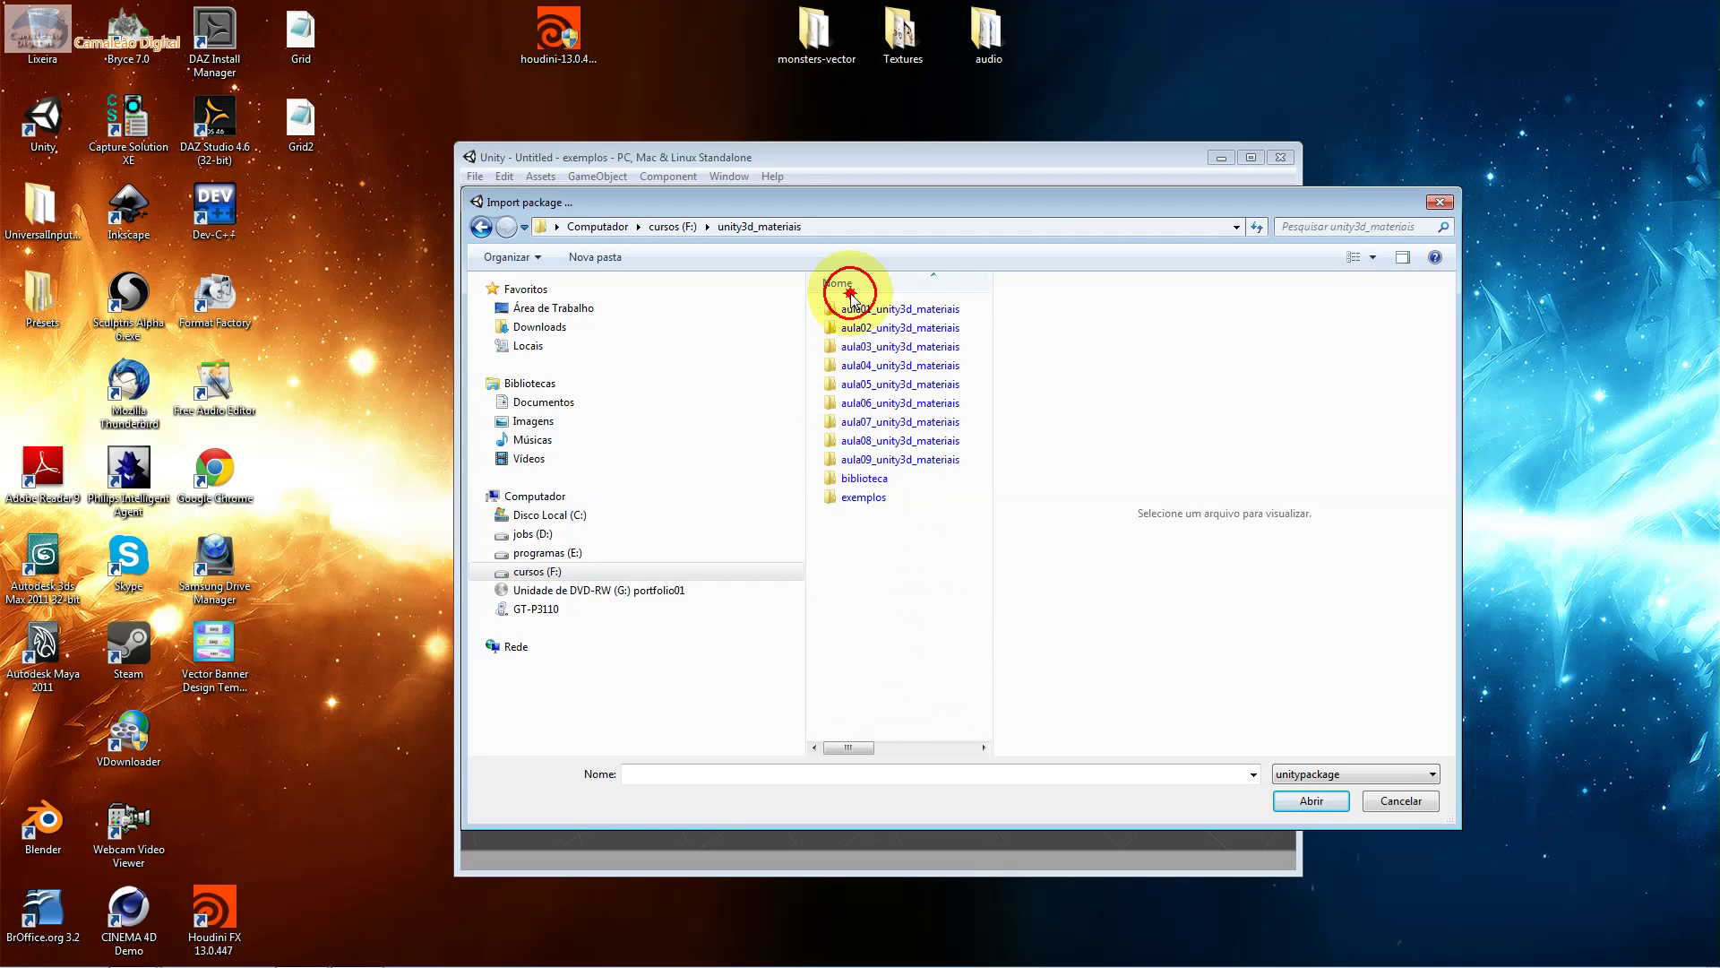
double_click(890, 480)
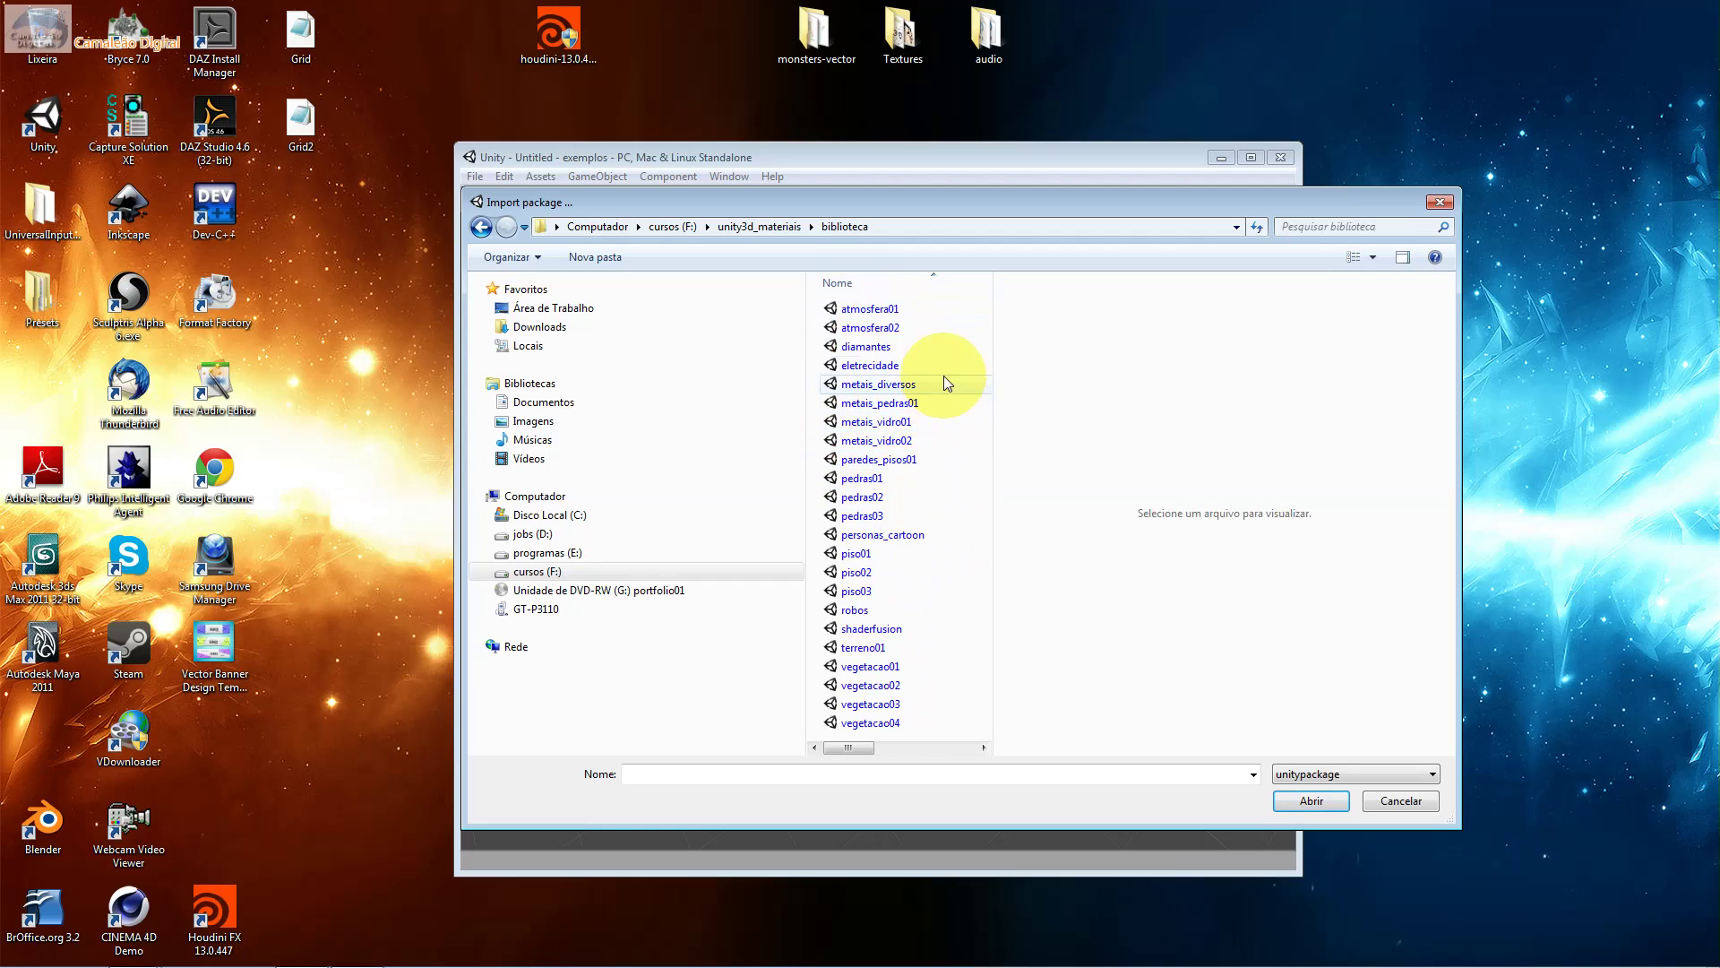
scroll(912, 557, "down", 2)
scroll(910, 552, "up", 2)
left_click(911, 651)
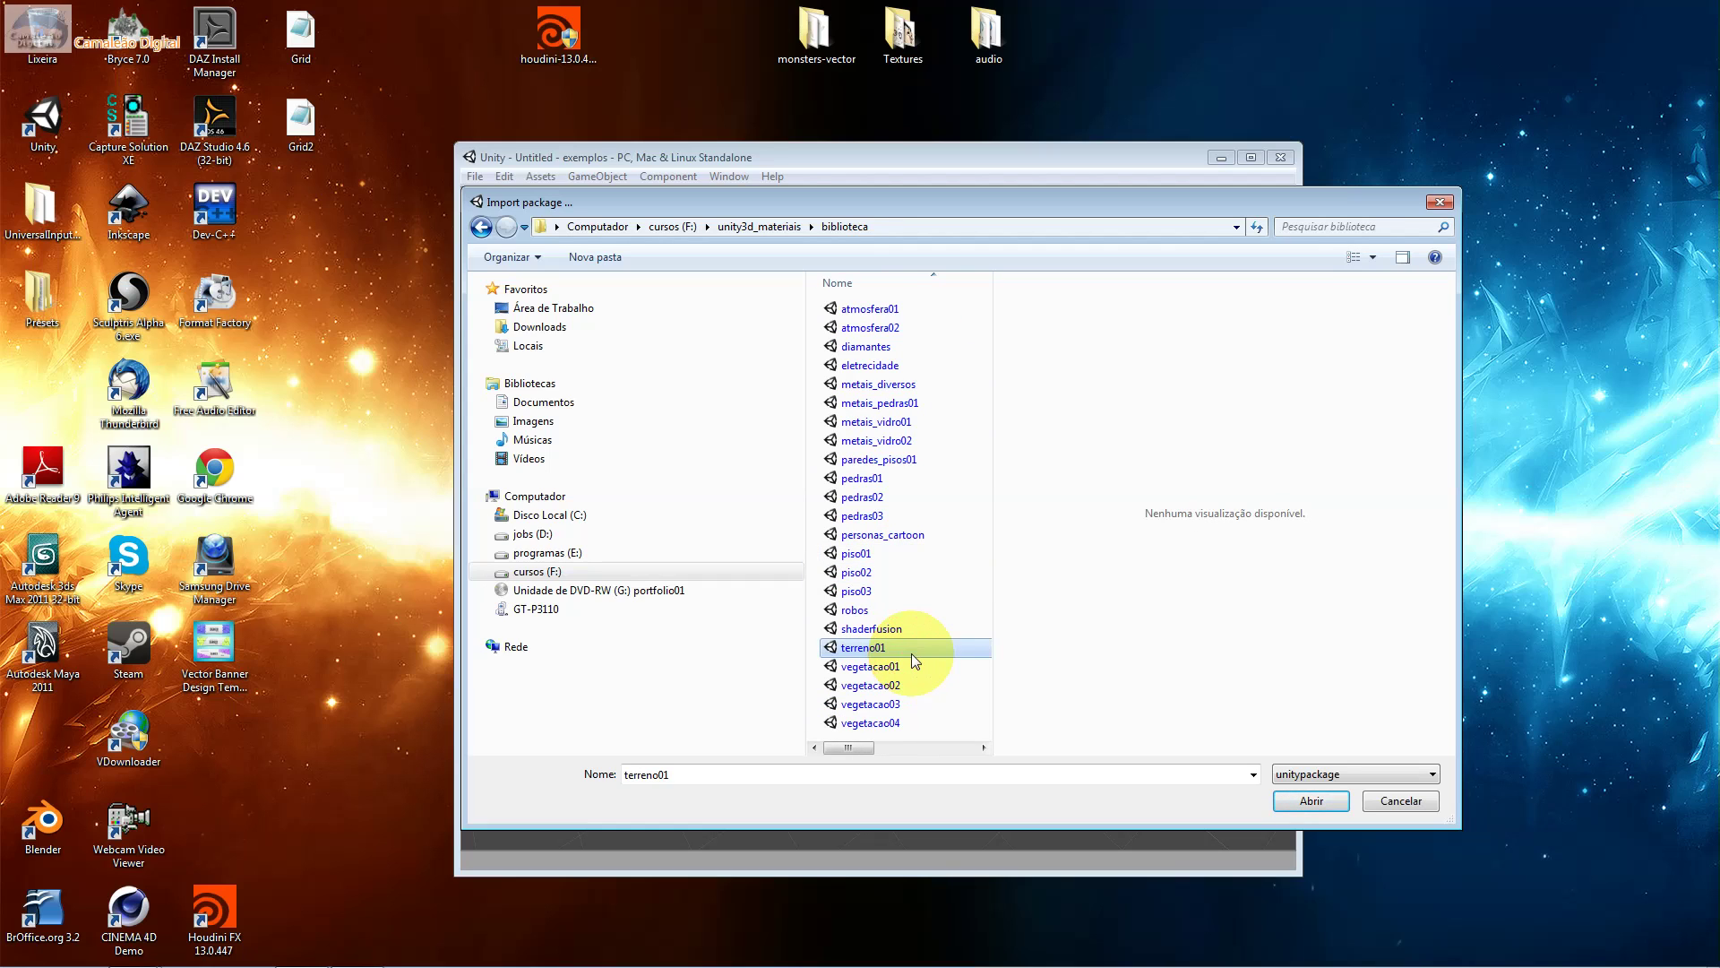
left_click(910, 633)
Show the files as extra large icons and open the shaderfusion package.
left_click(1376, 259)
left_click(1422, 89)
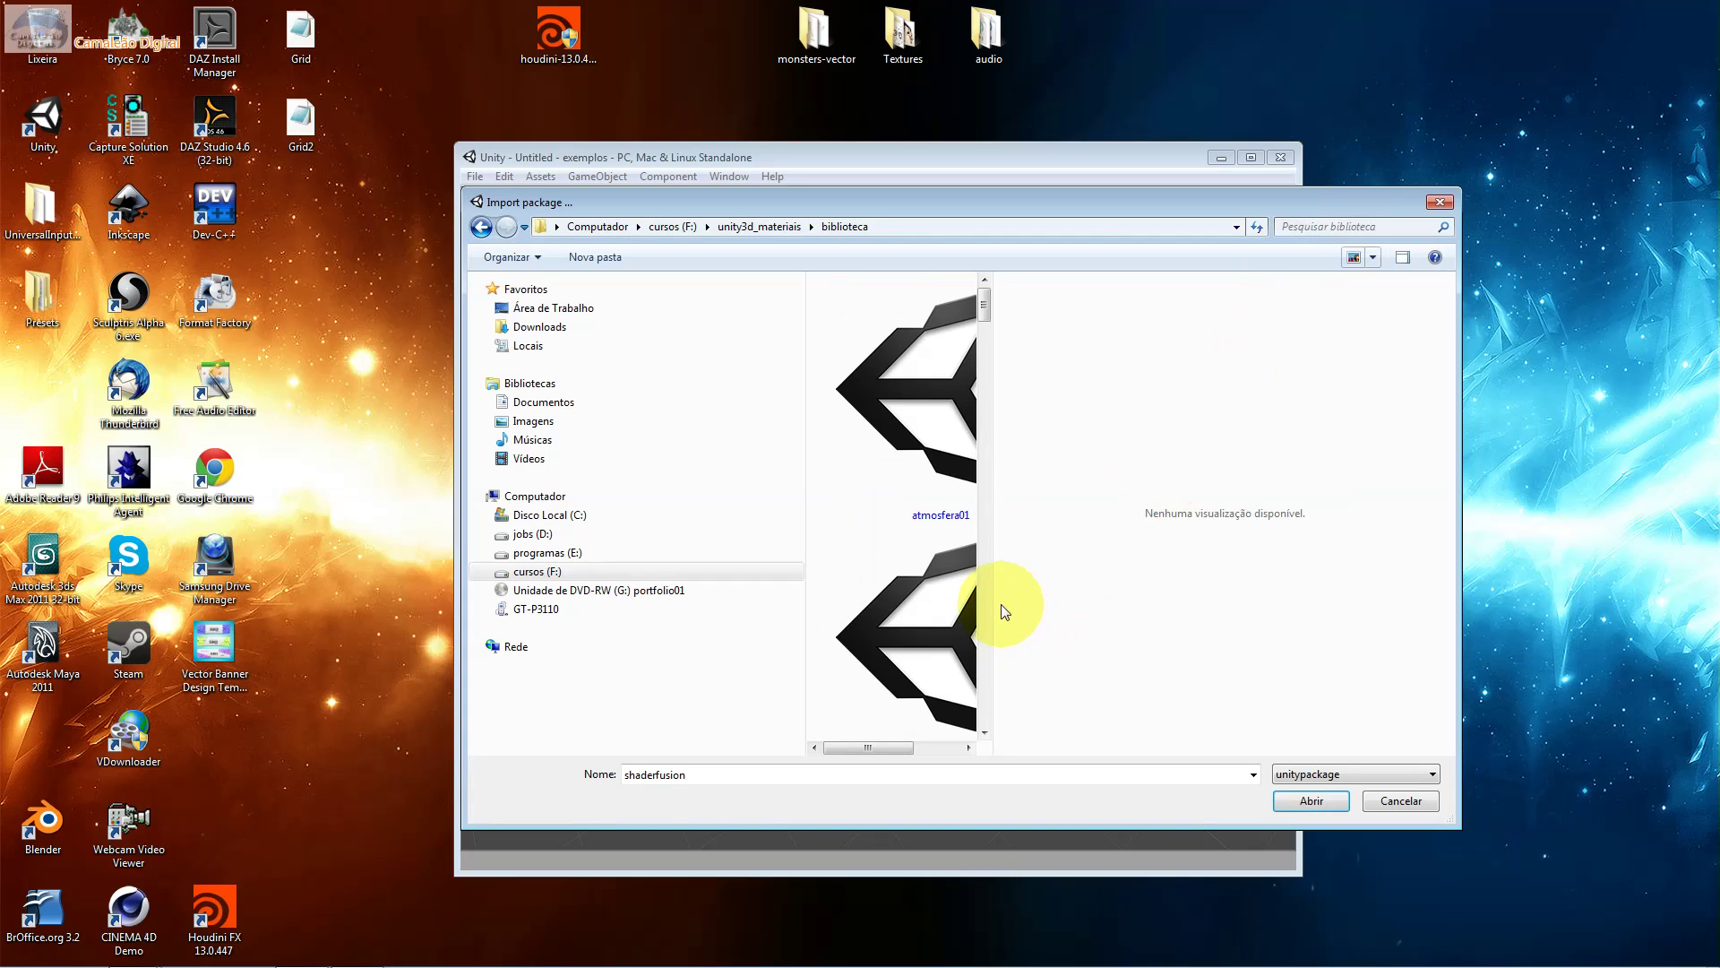
left_click_drag(997, 605, 1391, 601)
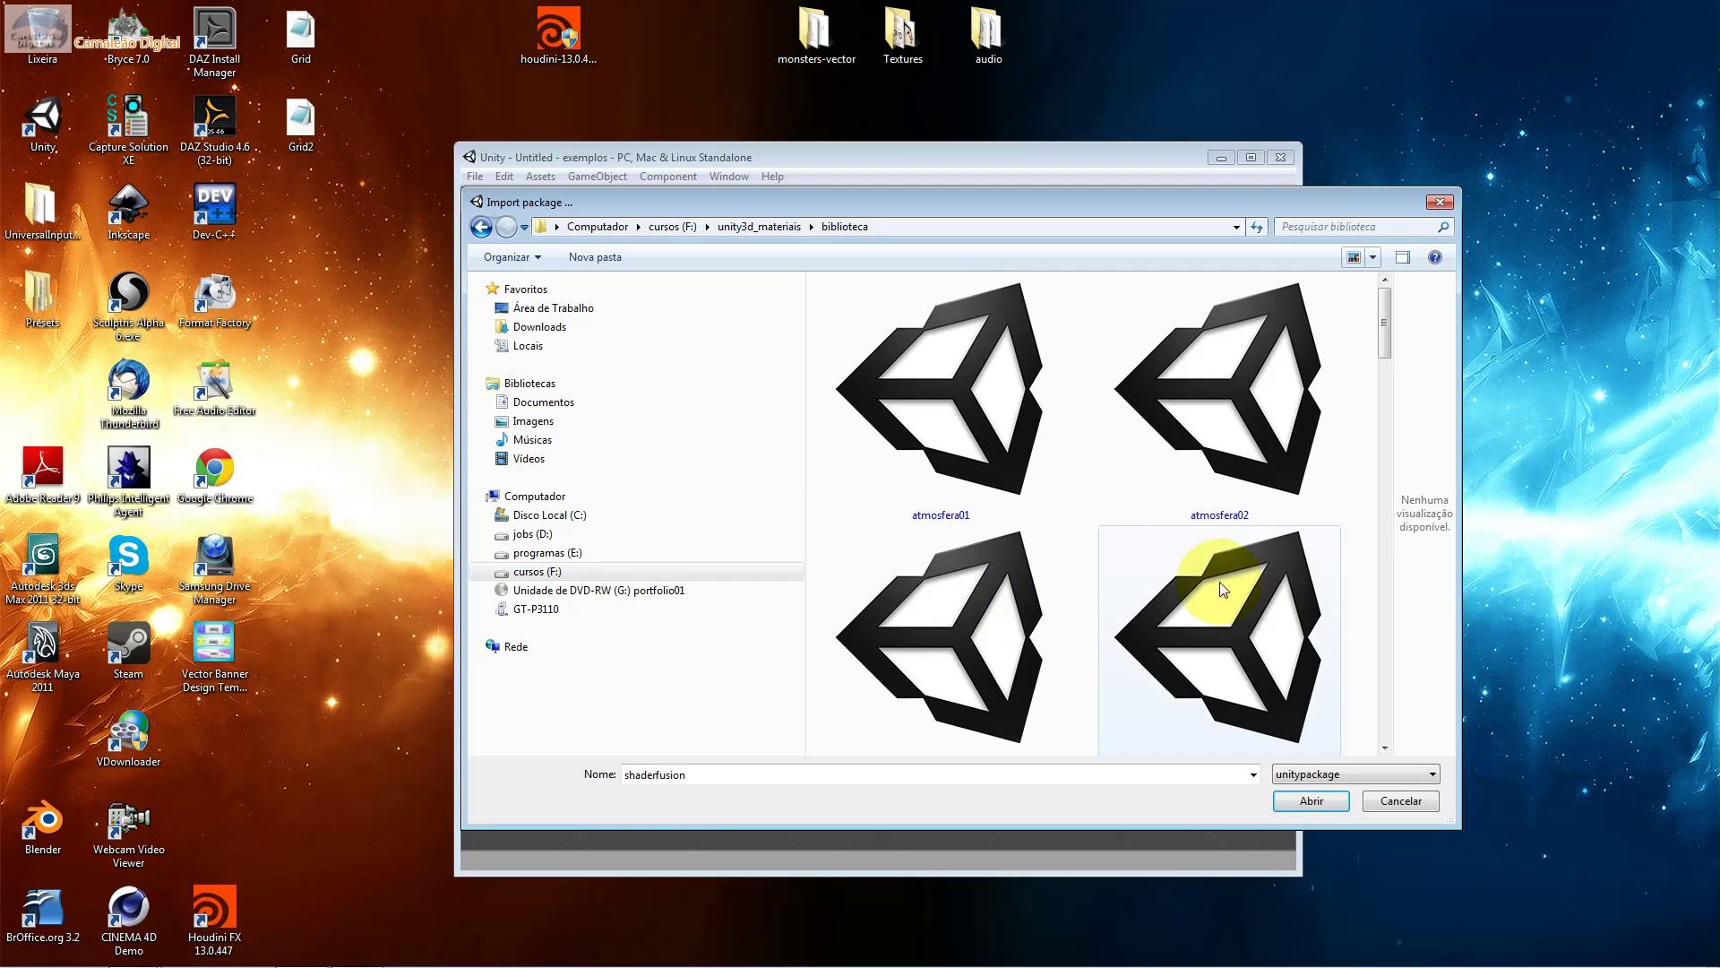
left_click(1106, 540)
key("s")
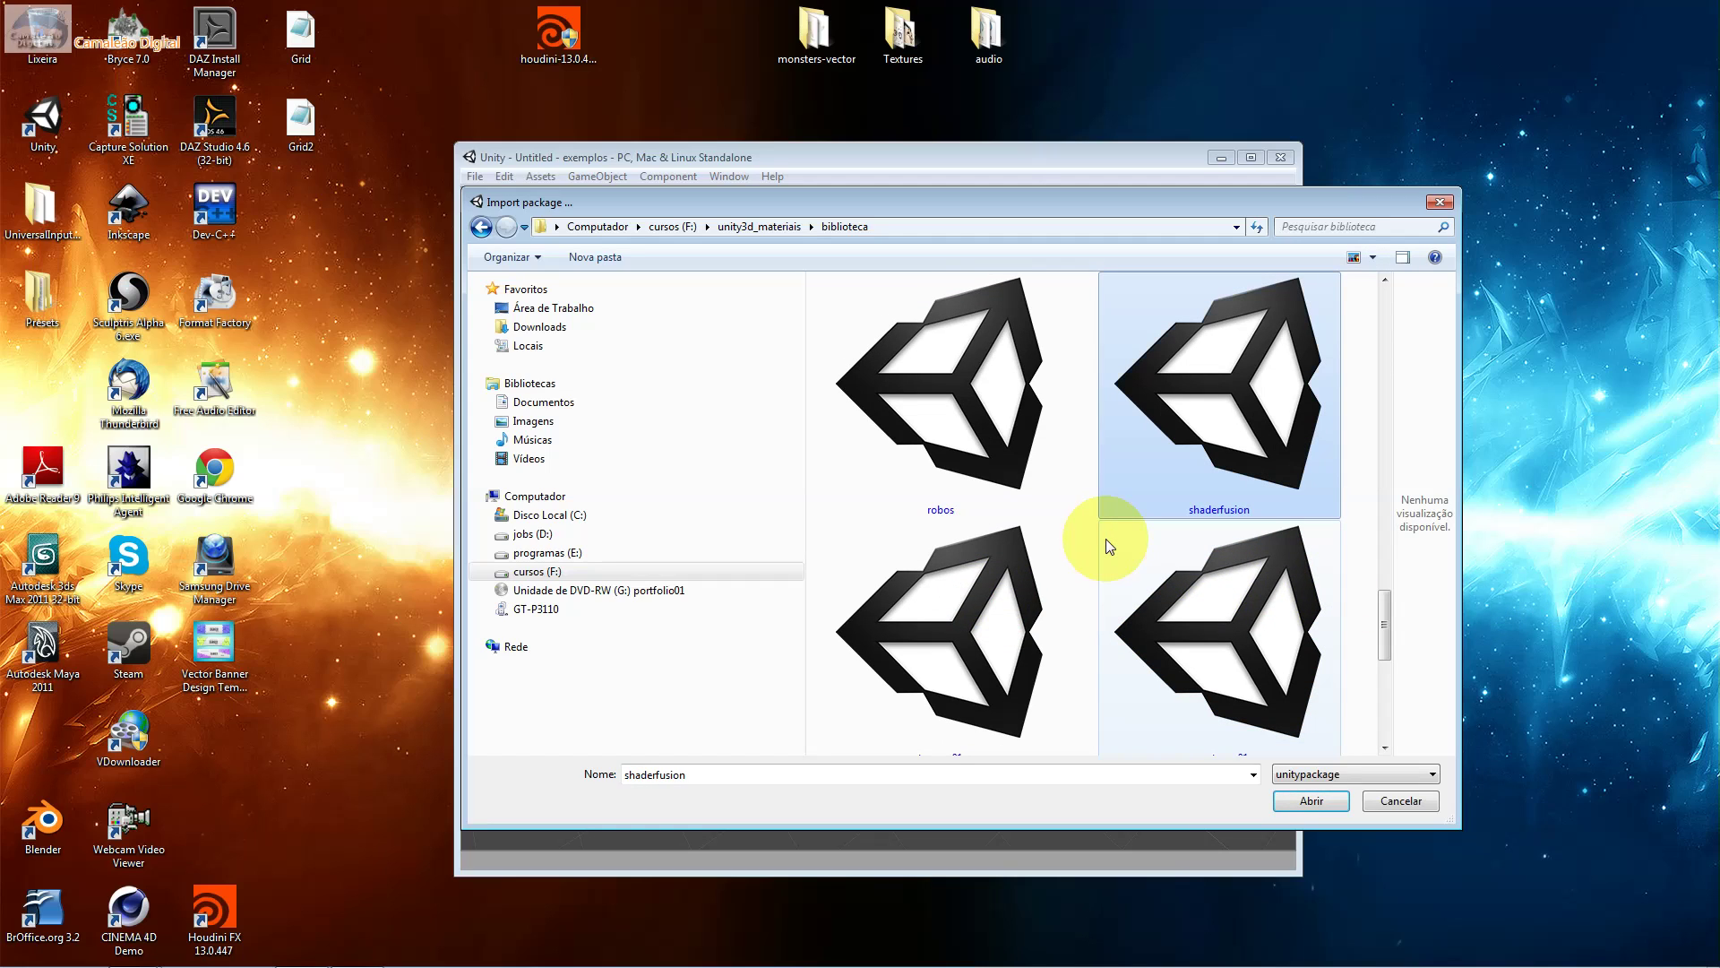
double_click(1252, 411)
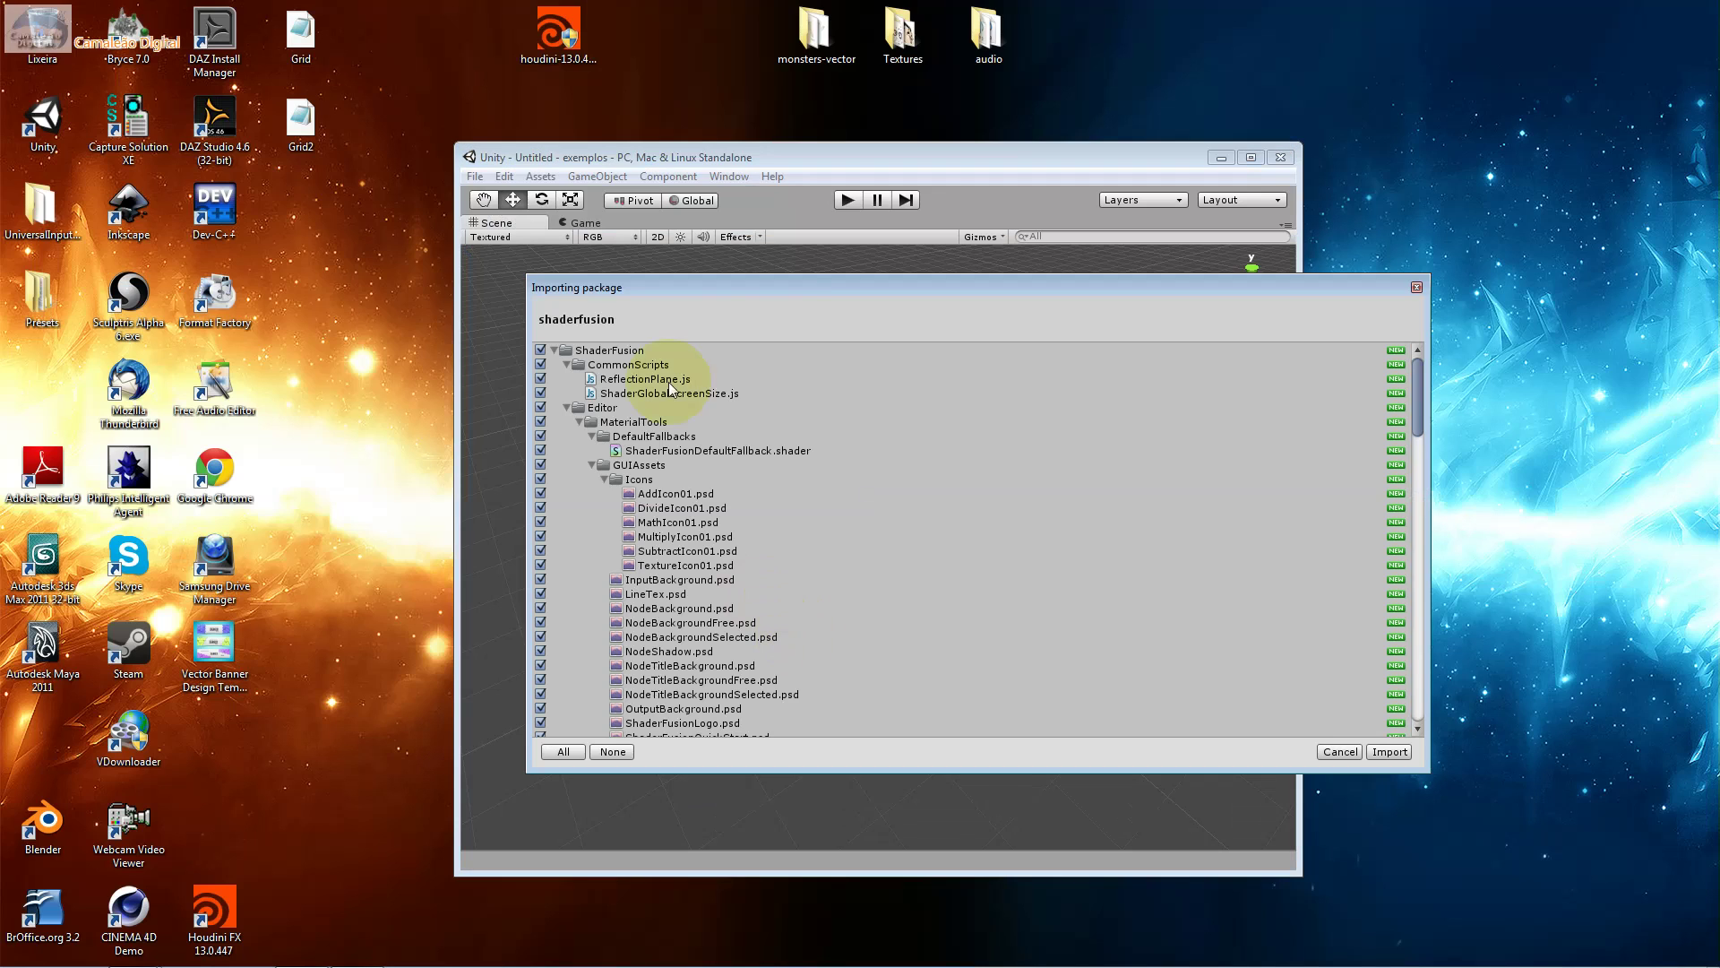
Review the package's ReflectionPlane.js, ShaderGlobalScreenSize.js, editor images and MaterialNode scripts.
left_click(667, 378)
left_click(680, 392)
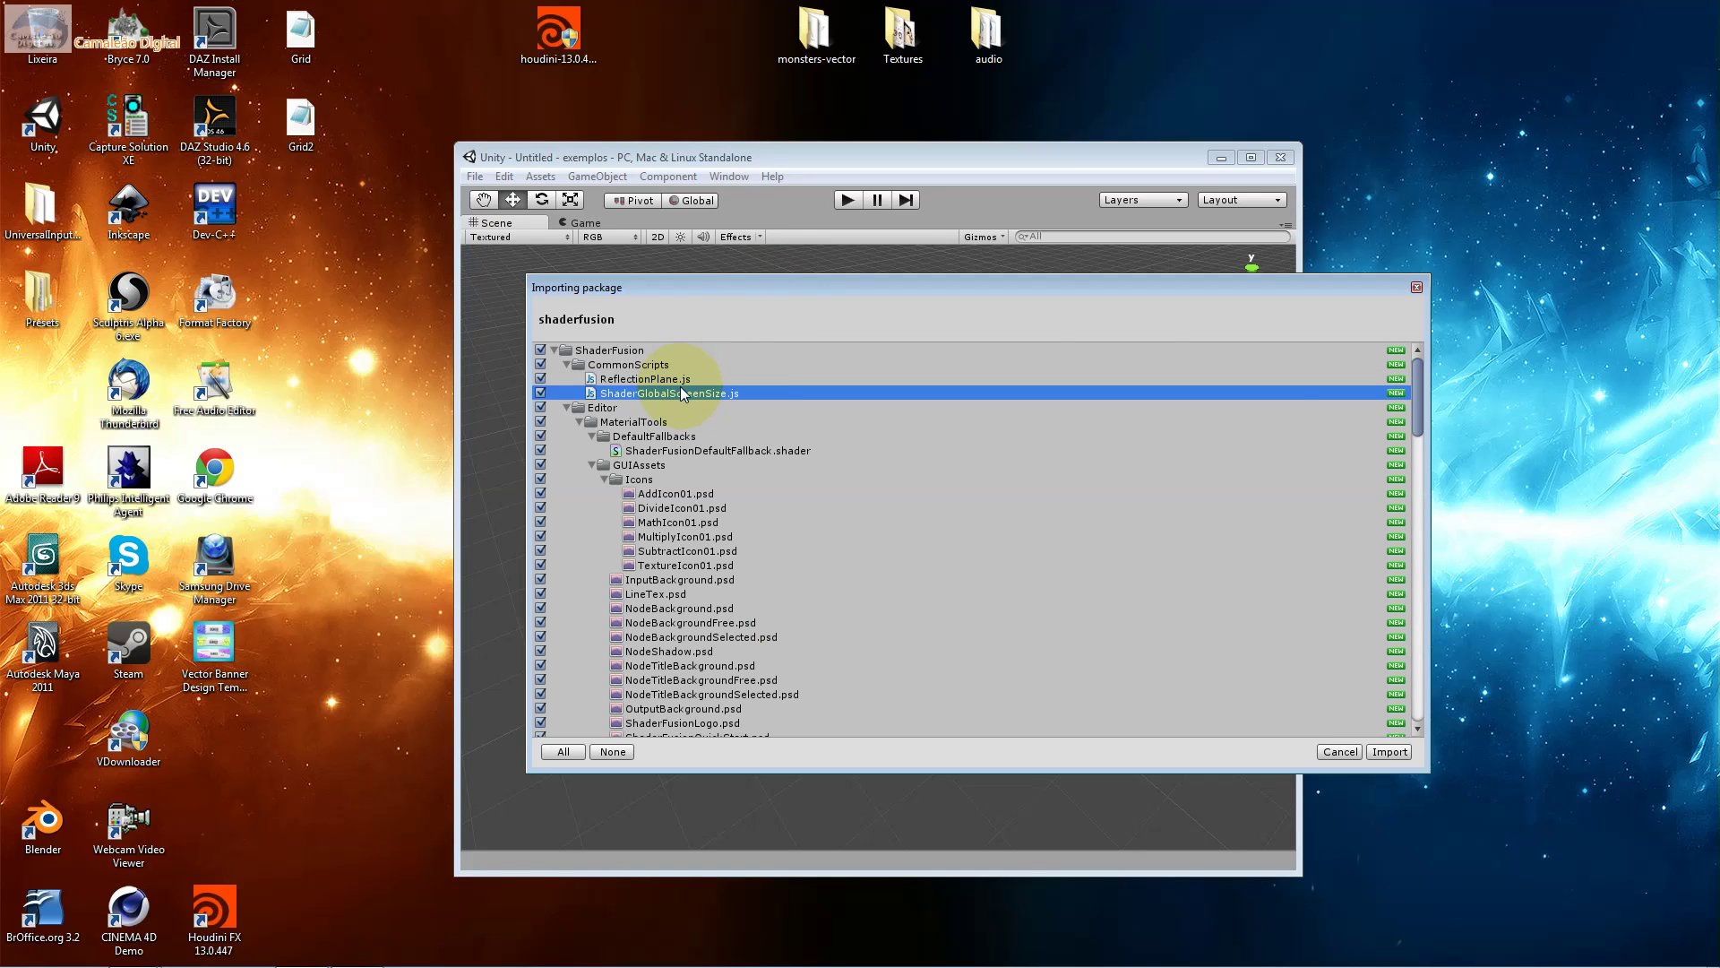
left_click(768, 563)
left_click(760, 507)
left_click(788, 622)
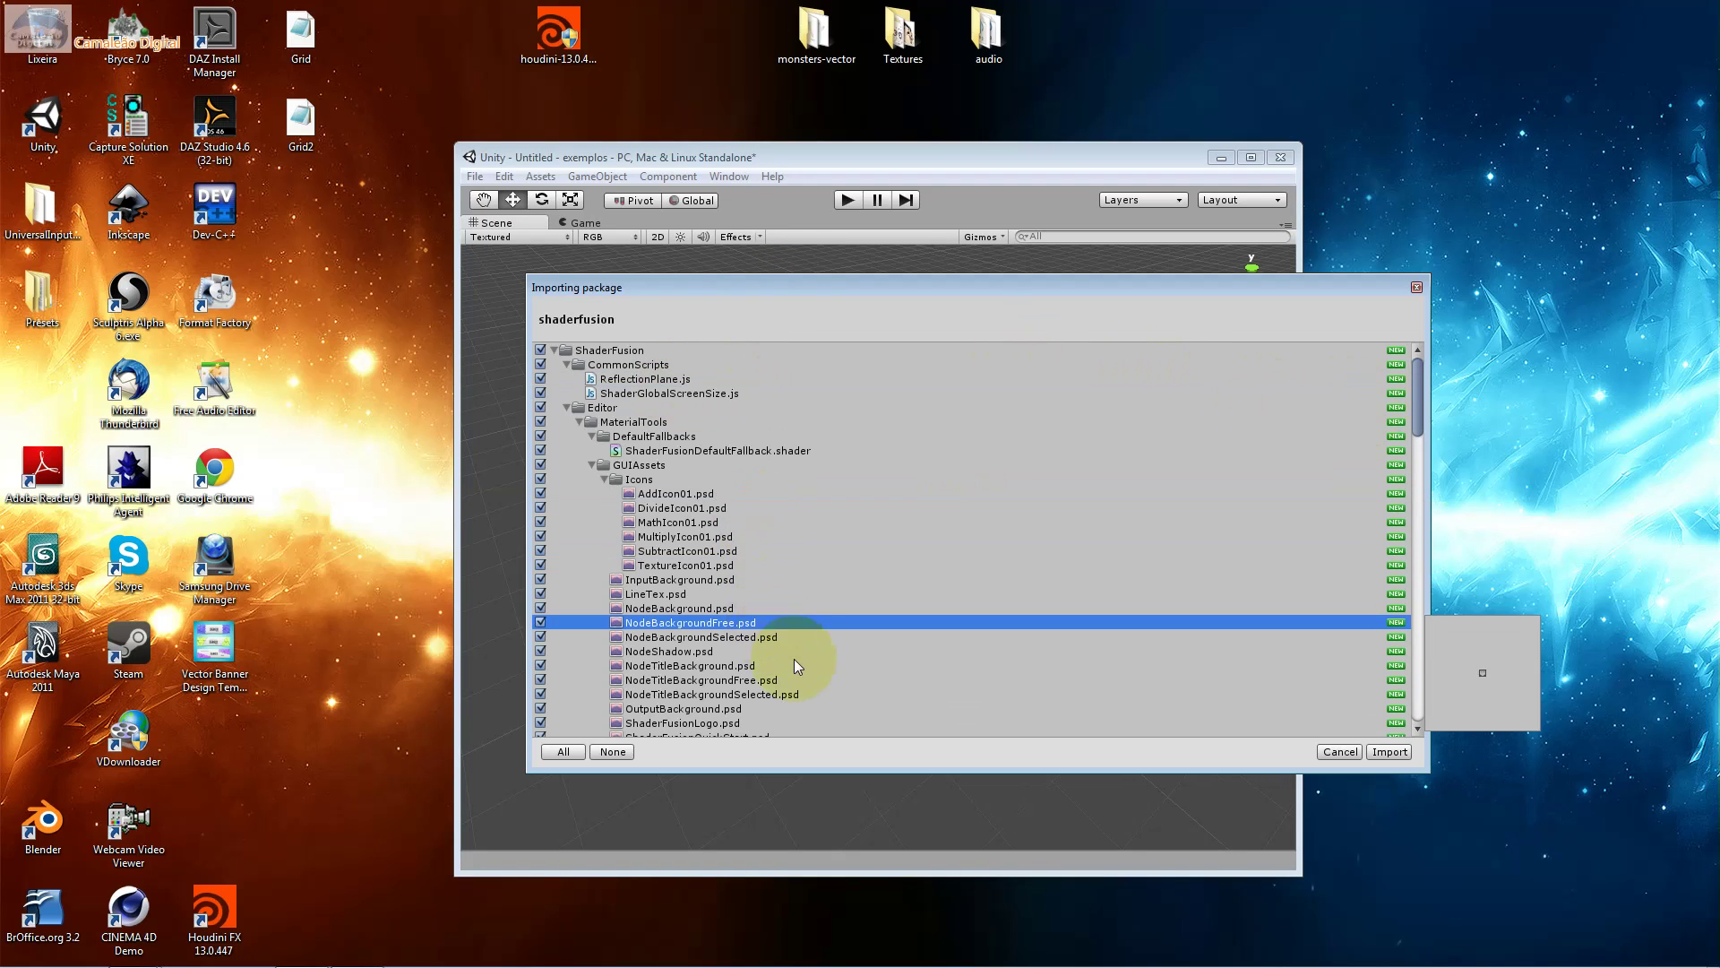
left_click(794, 665)
scroll(794, 659, "down", 5)
scroll(794, 663, "down", 4)
left_click(675, 432)
left_click(701, 504)
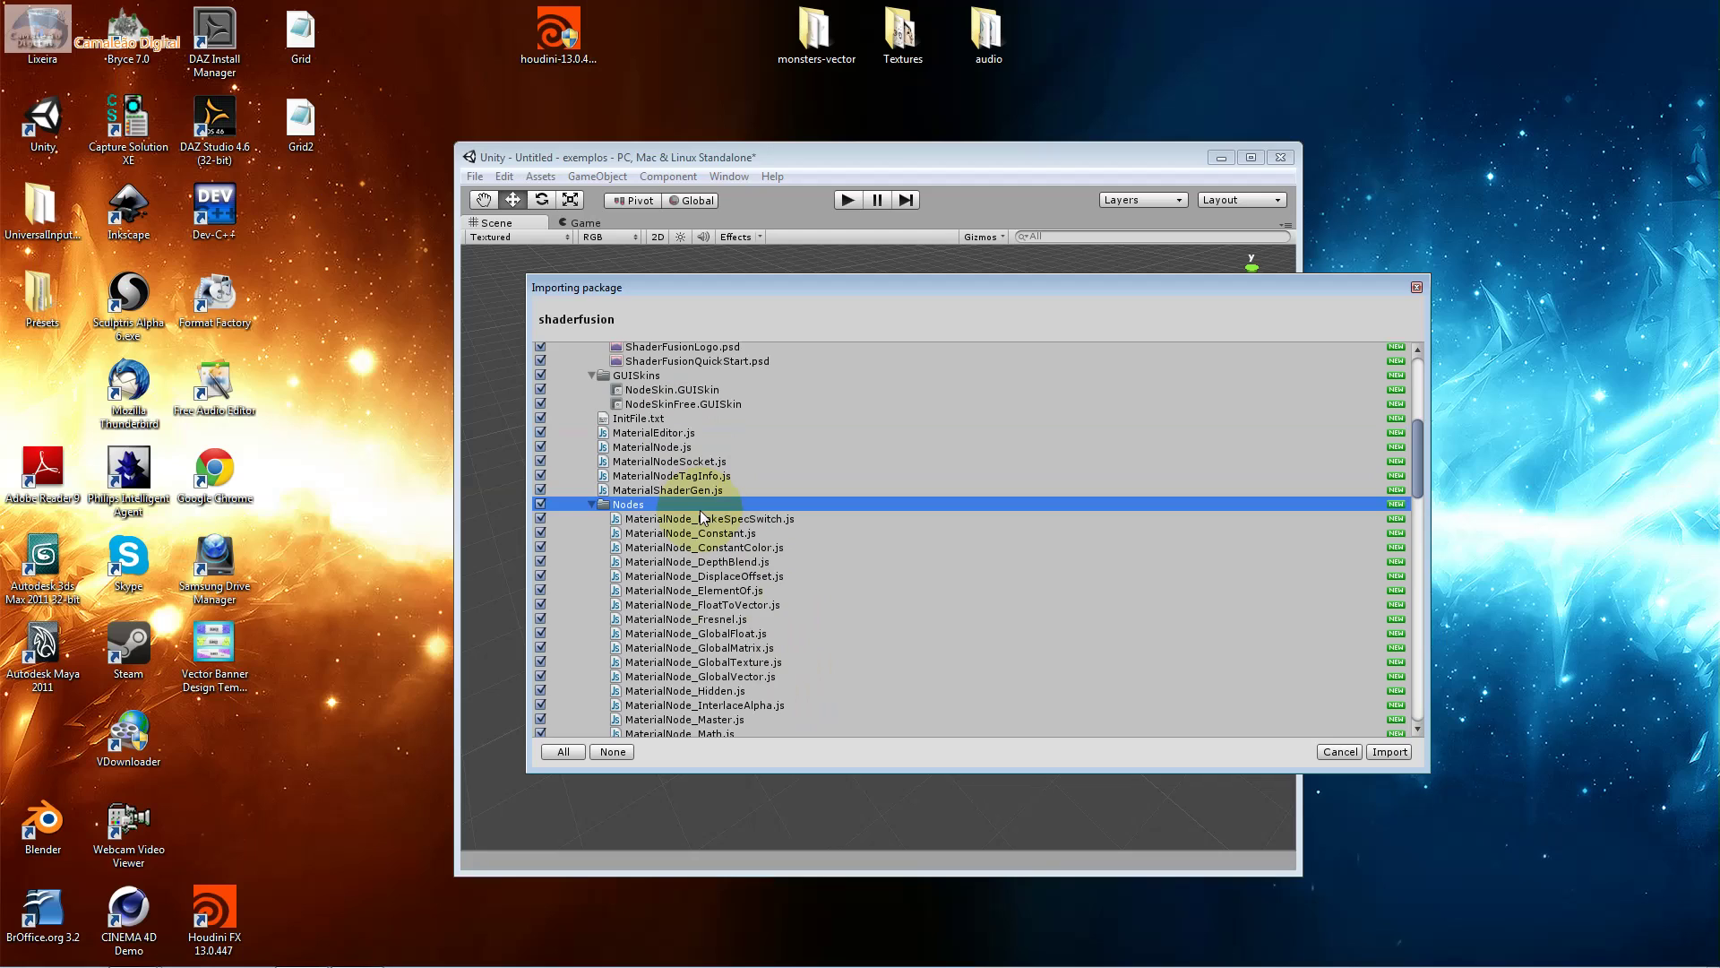
left_click(730, 604)
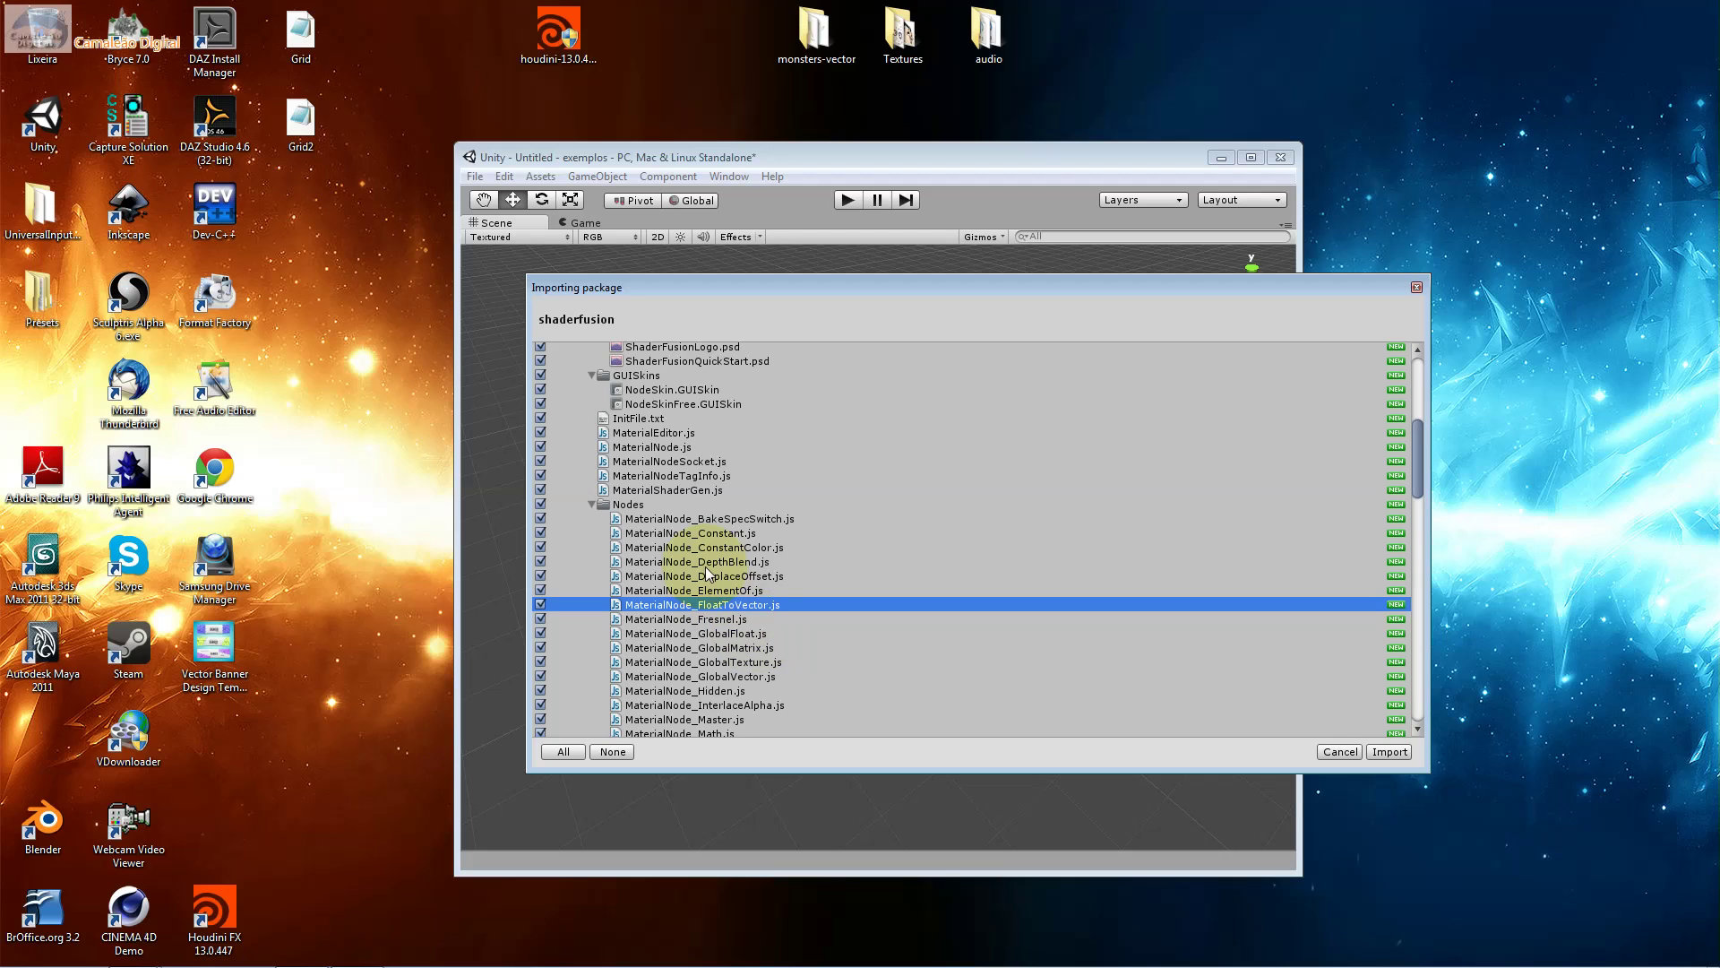
Preview the soldier textures, Reflection.mat, Reflection.unity and LightmapNear-0.exr, then begin the import.
scroll(757, 638, "down", 10)
scroll(761, 636, "down", 3)
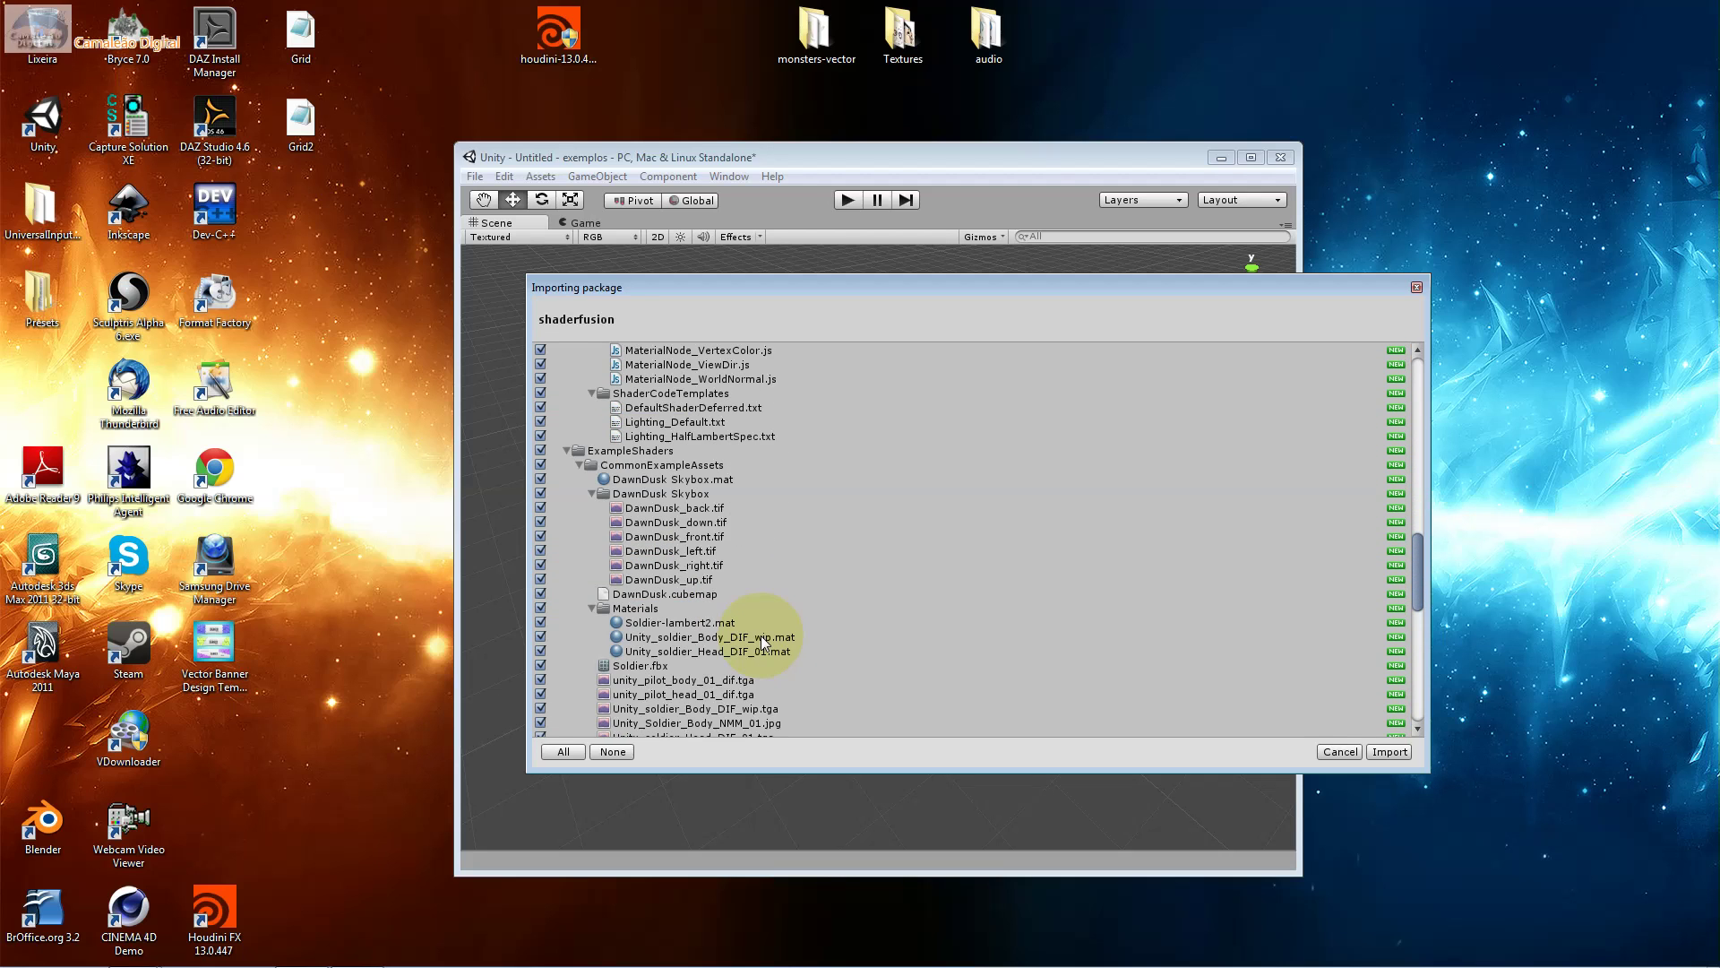
scroll(760, 636, "down", 4)
left_click(739, 573)
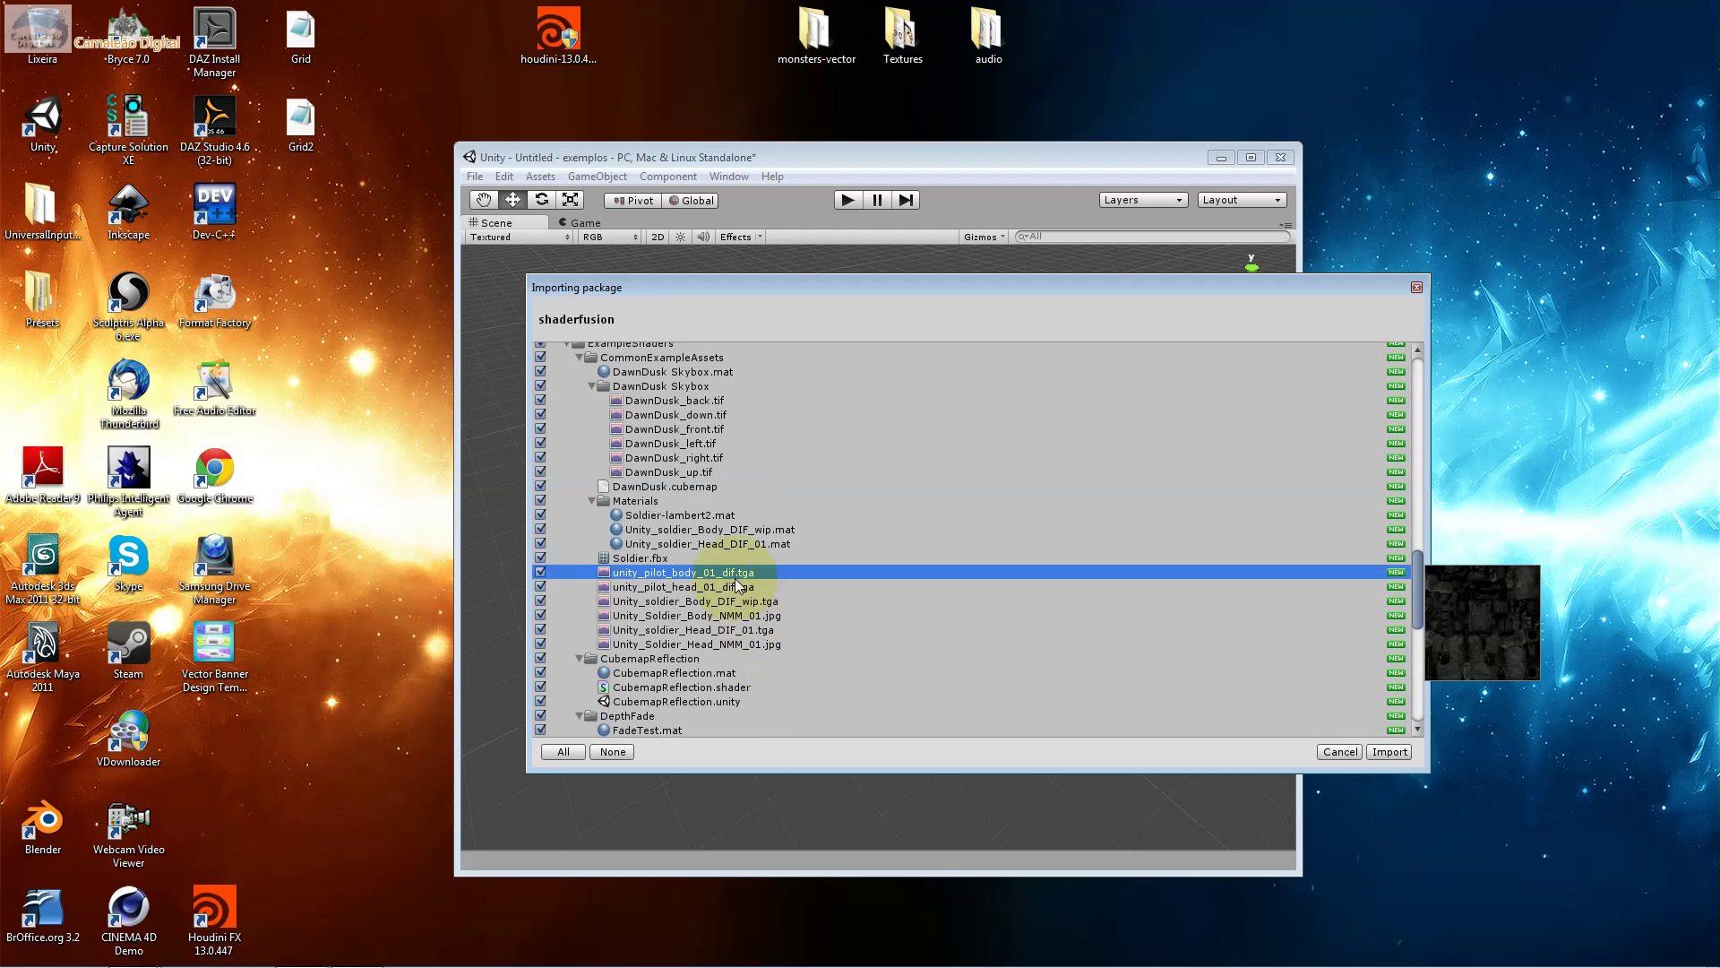
left_click(749, 617)
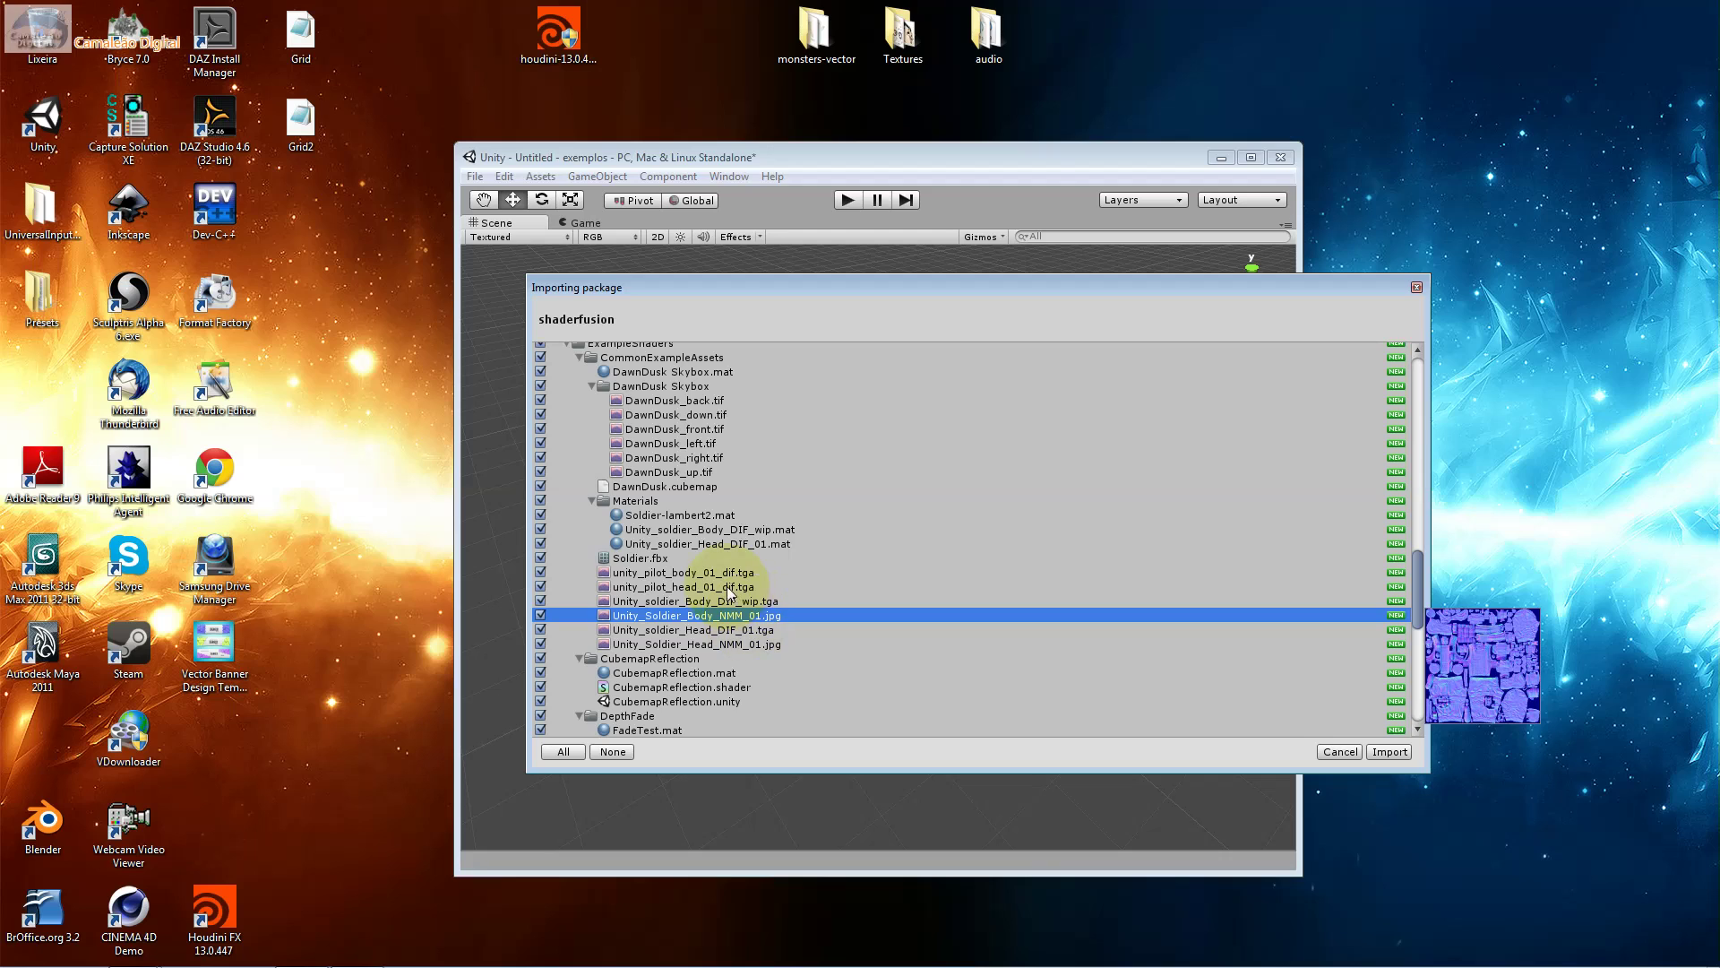
left_click(727, 586)
scroll(728, 649, "down", 4)
left_click(733, 611)
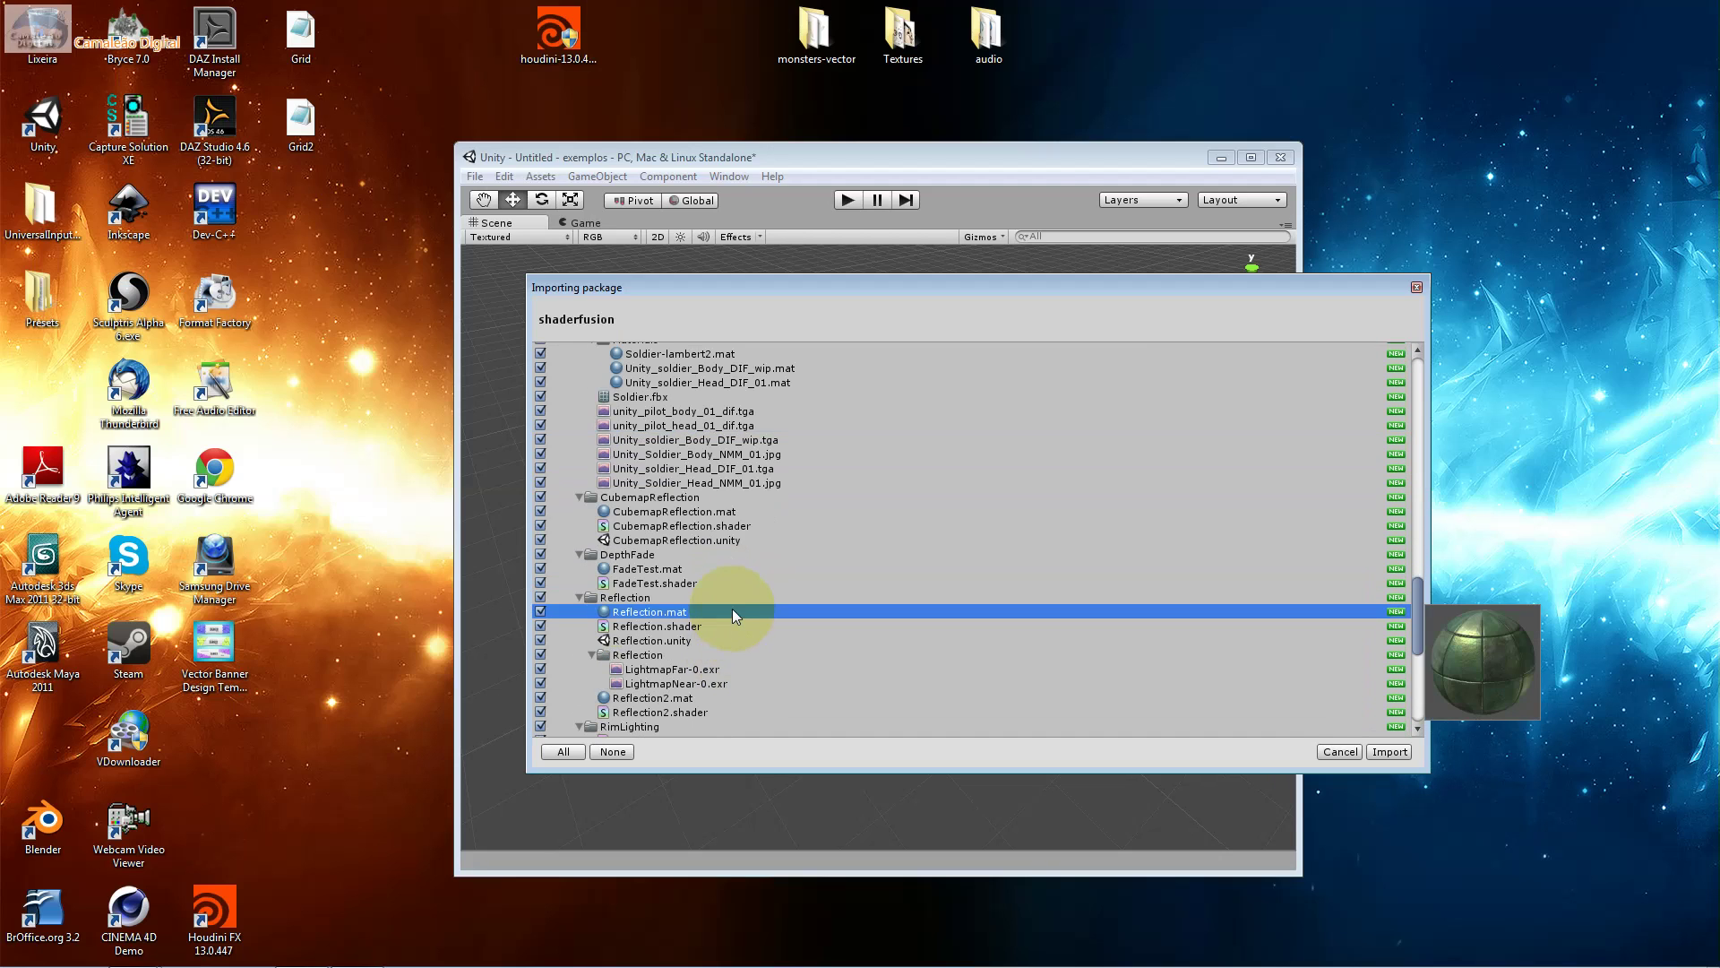
left_click(720, 639)
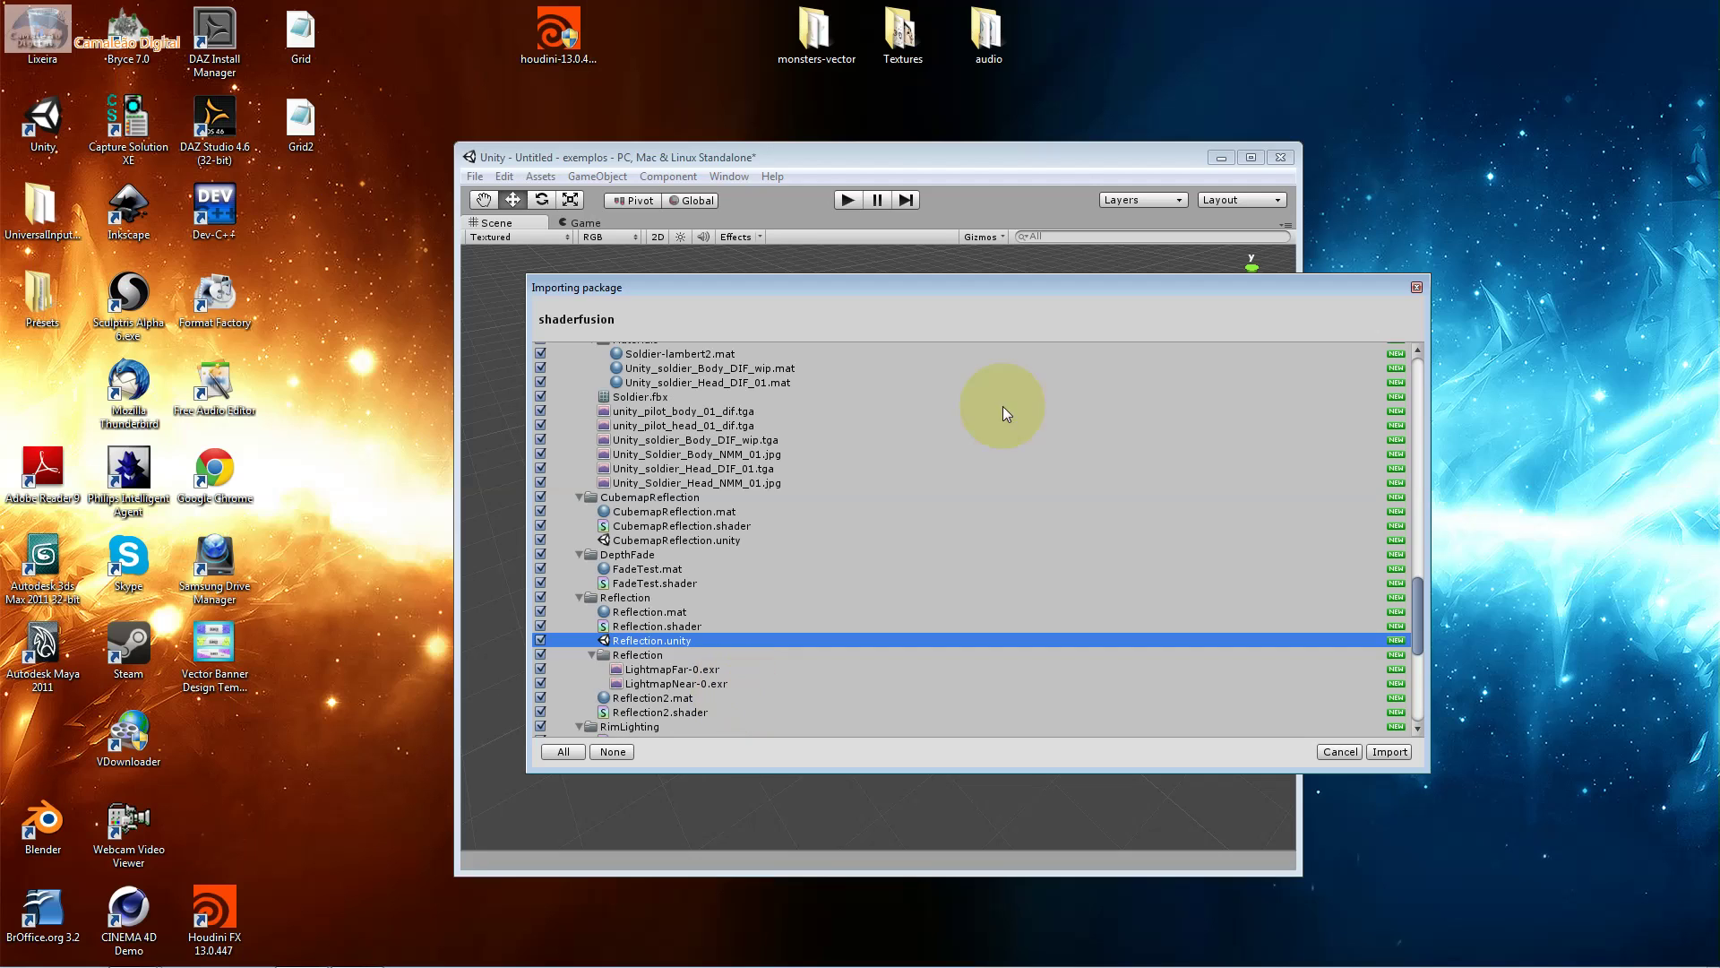
left_click(804, 683)
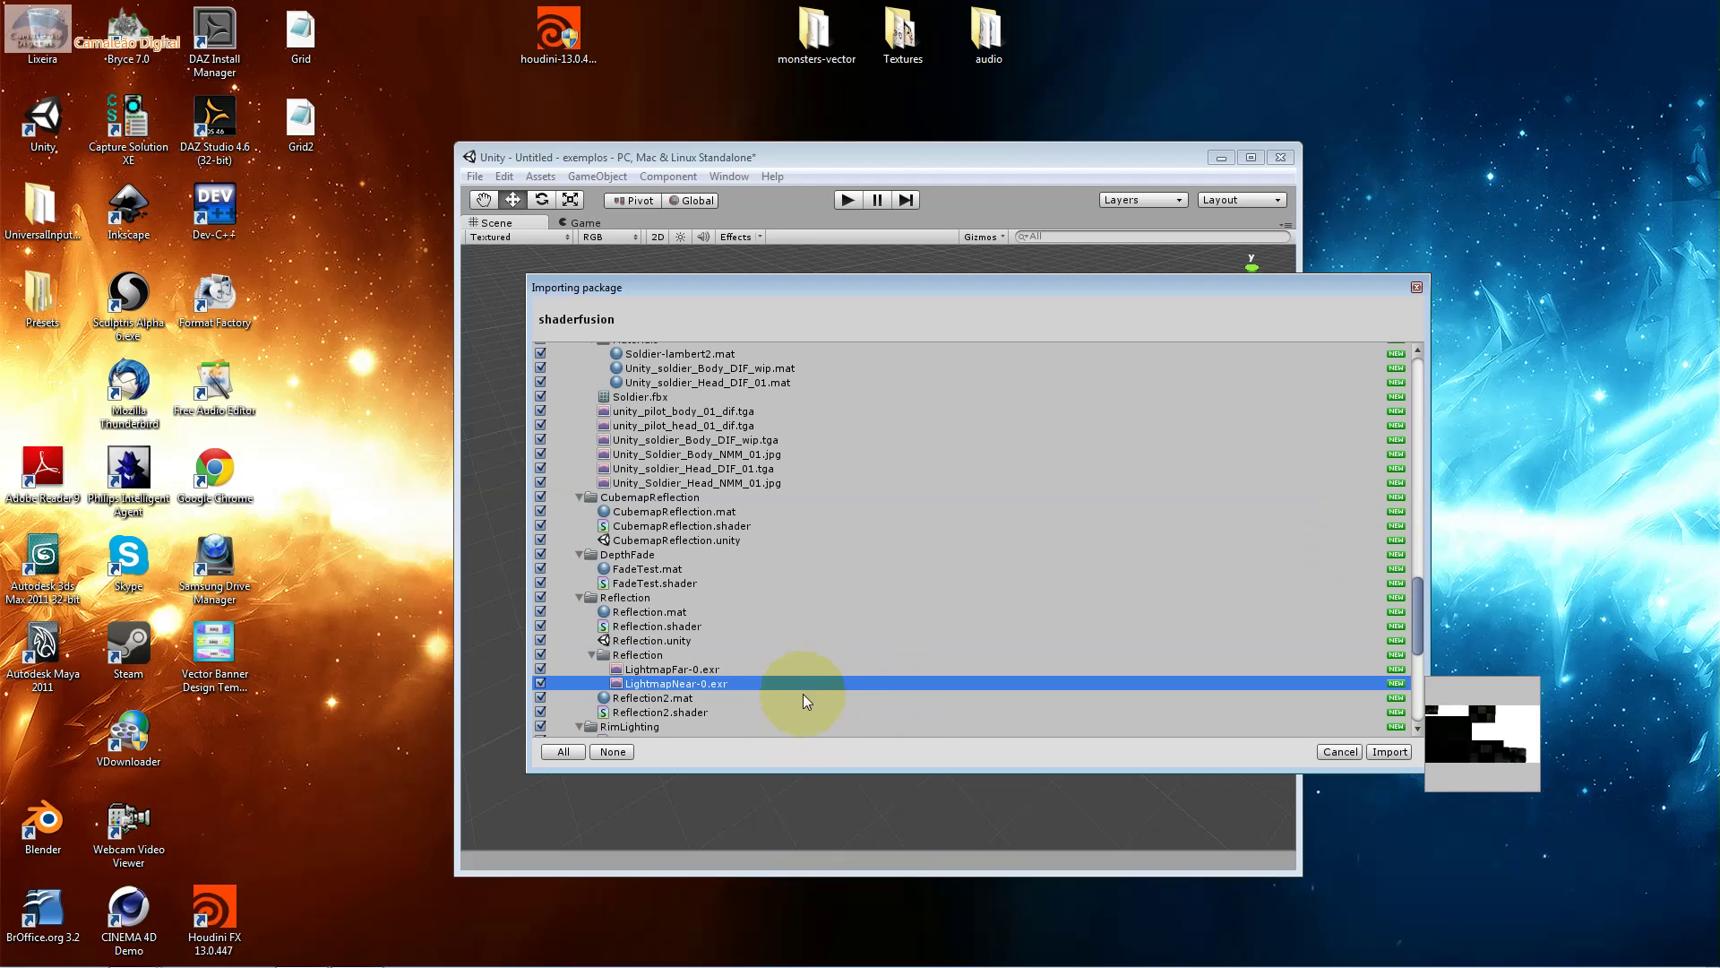
left_click(1388, 750)
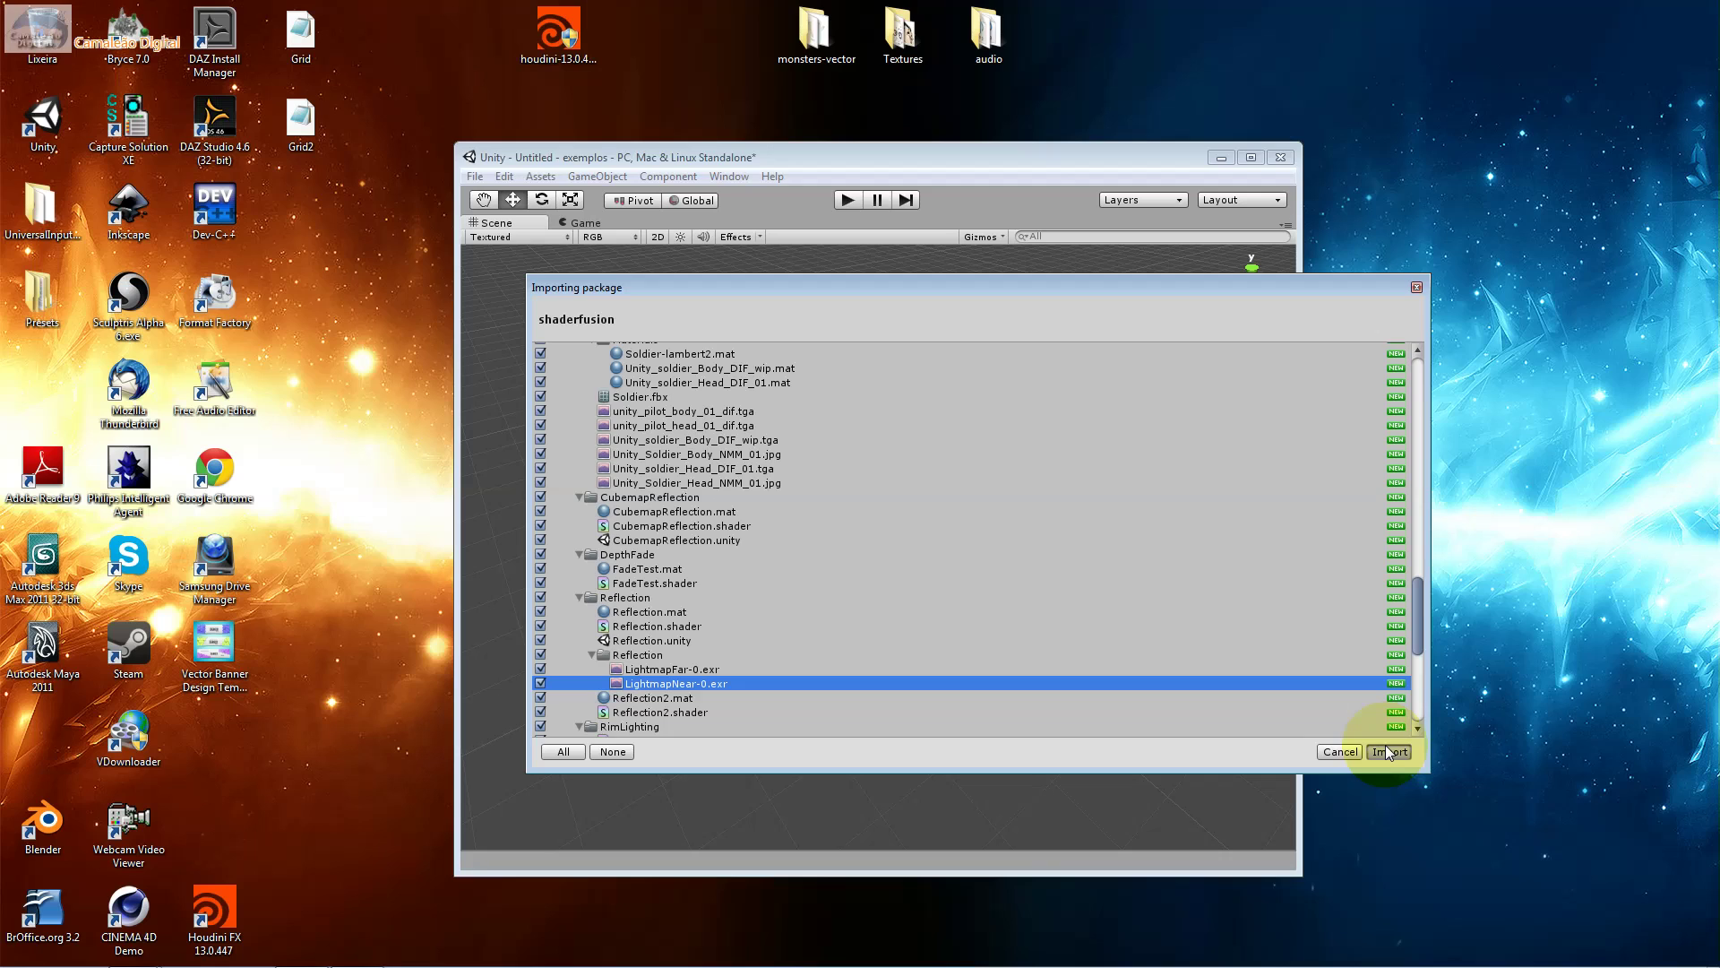
Confirm the shaderfusion import and nudge the Unity window slightly up and right.
left_click(1386, 749)
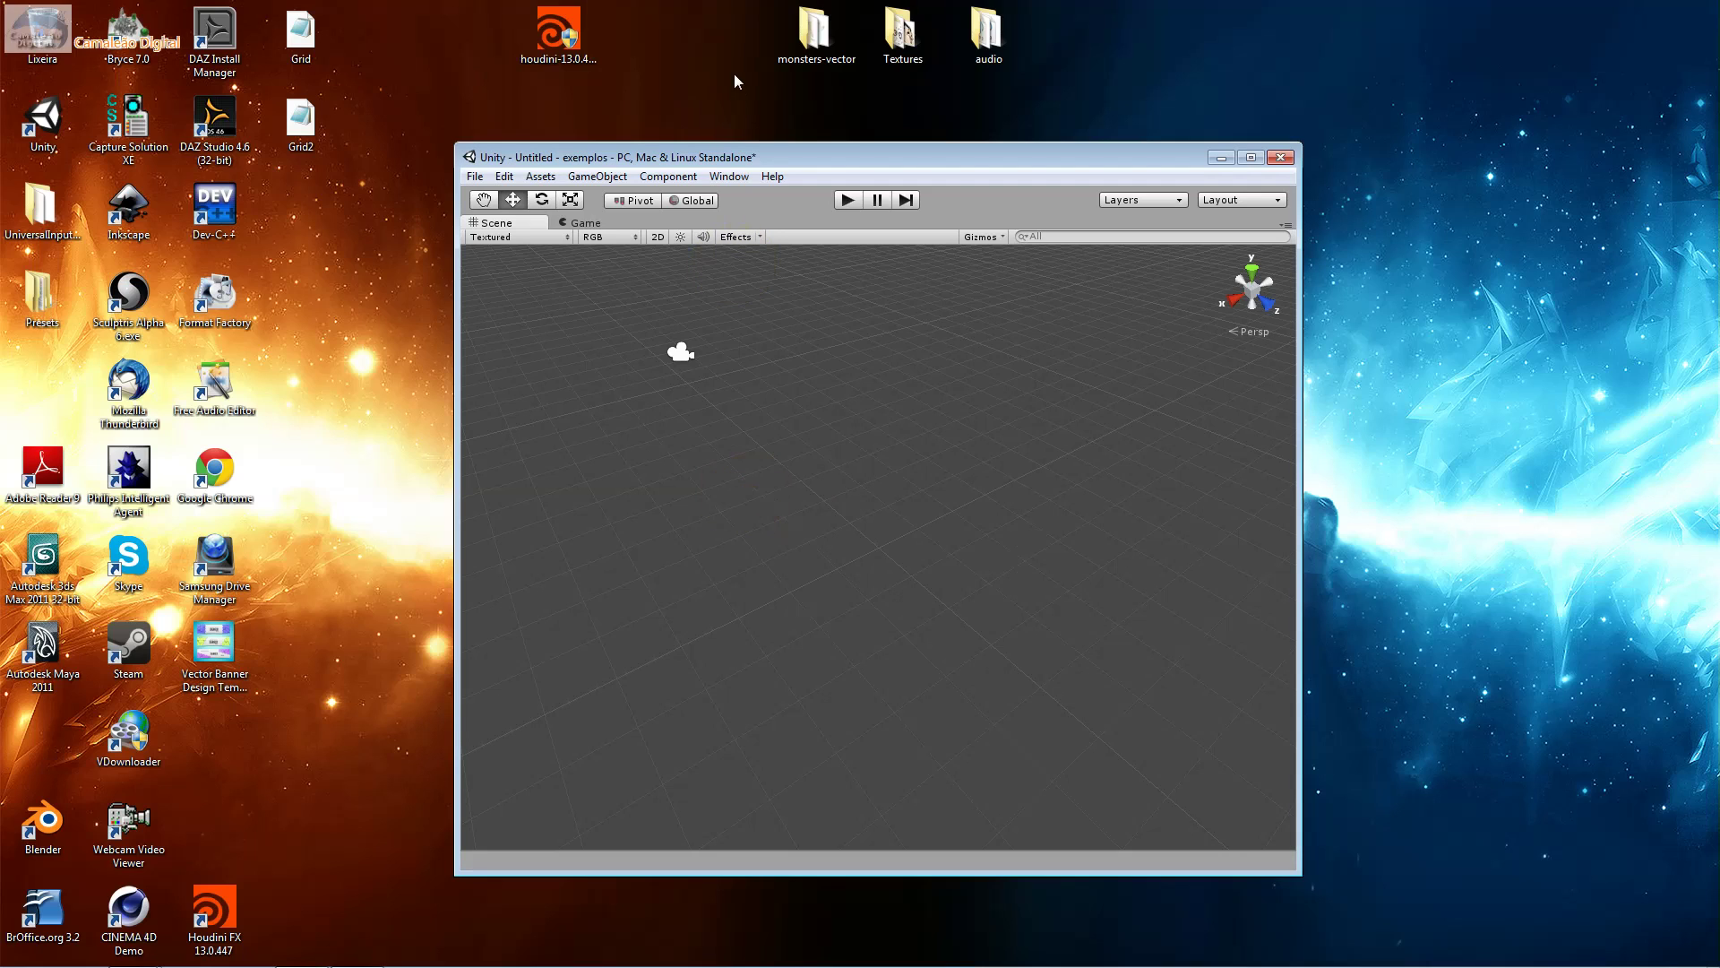
left_click_drag(736, 160, 753, 154)
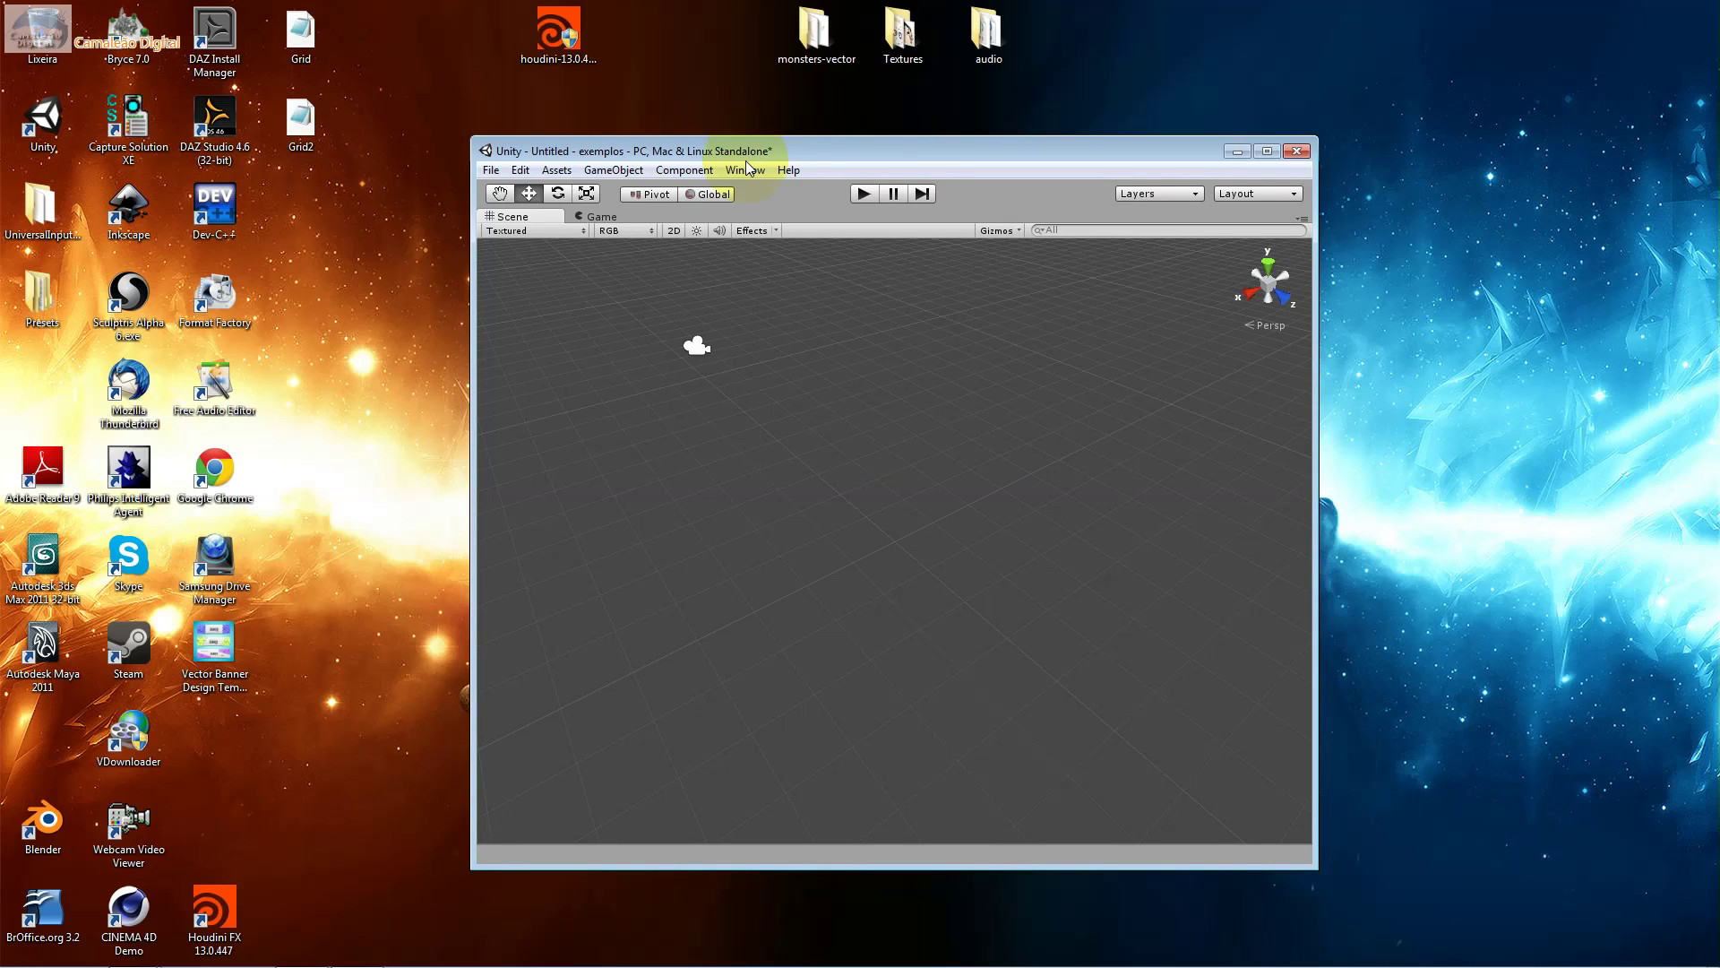
Look through the Help, Component and Window menus, then open Window > Project.
left_click(744, 167)
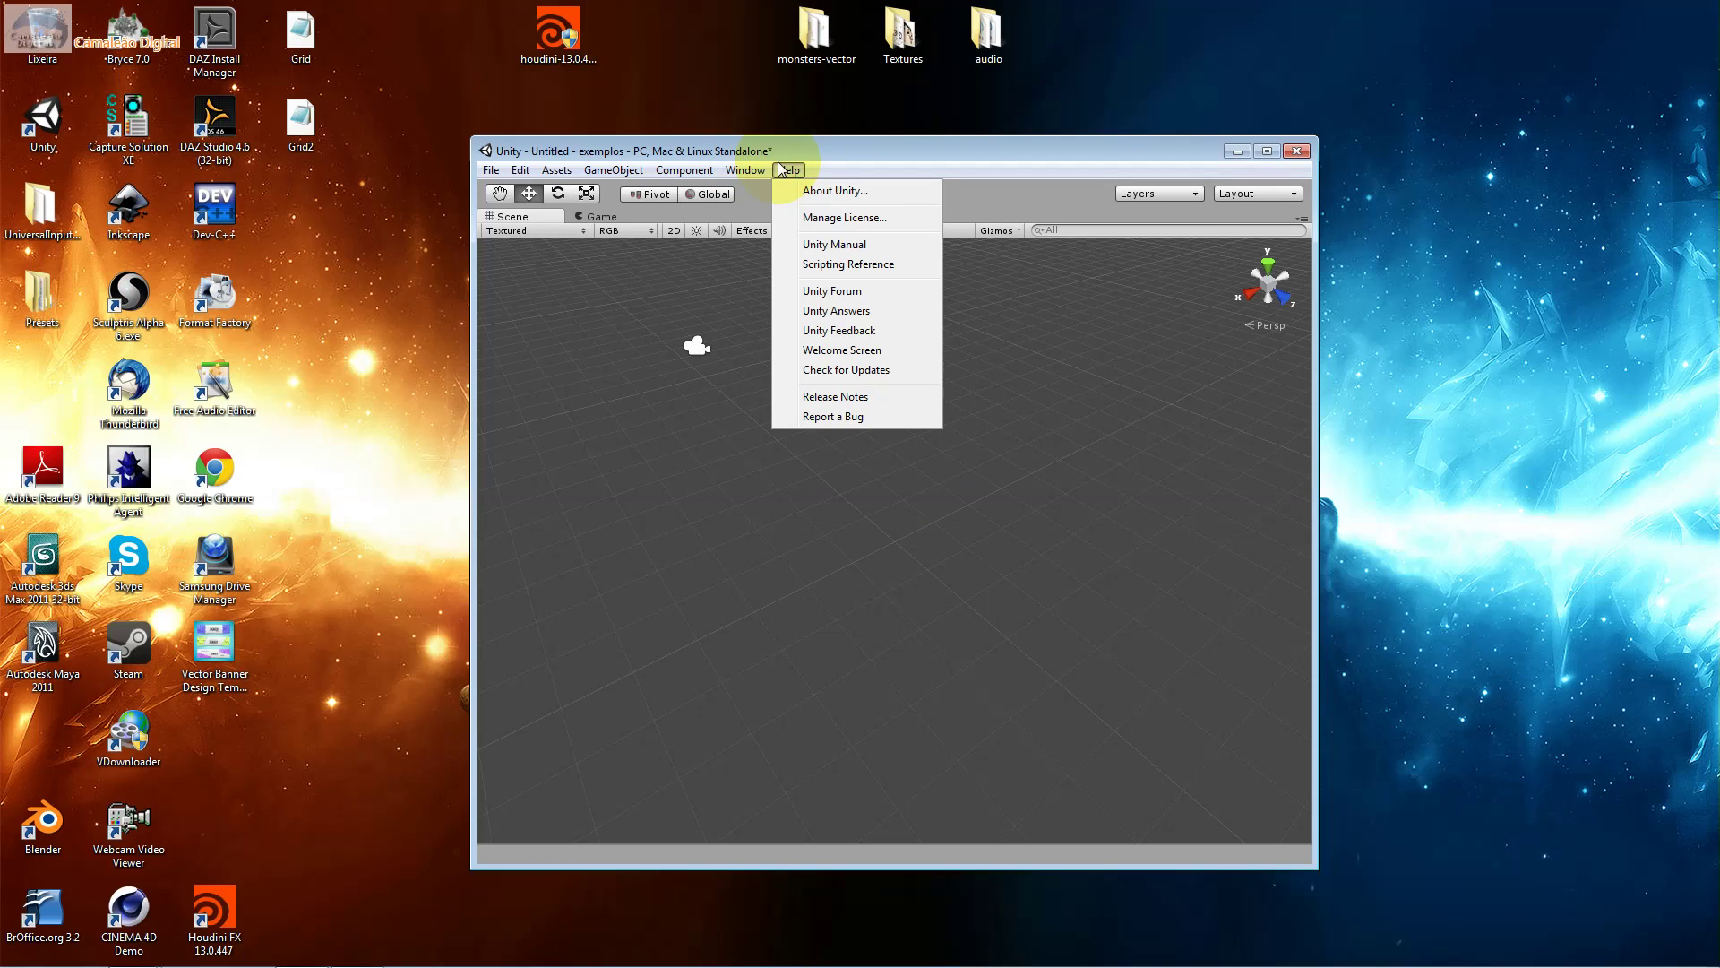
mouse_move(727, 174)
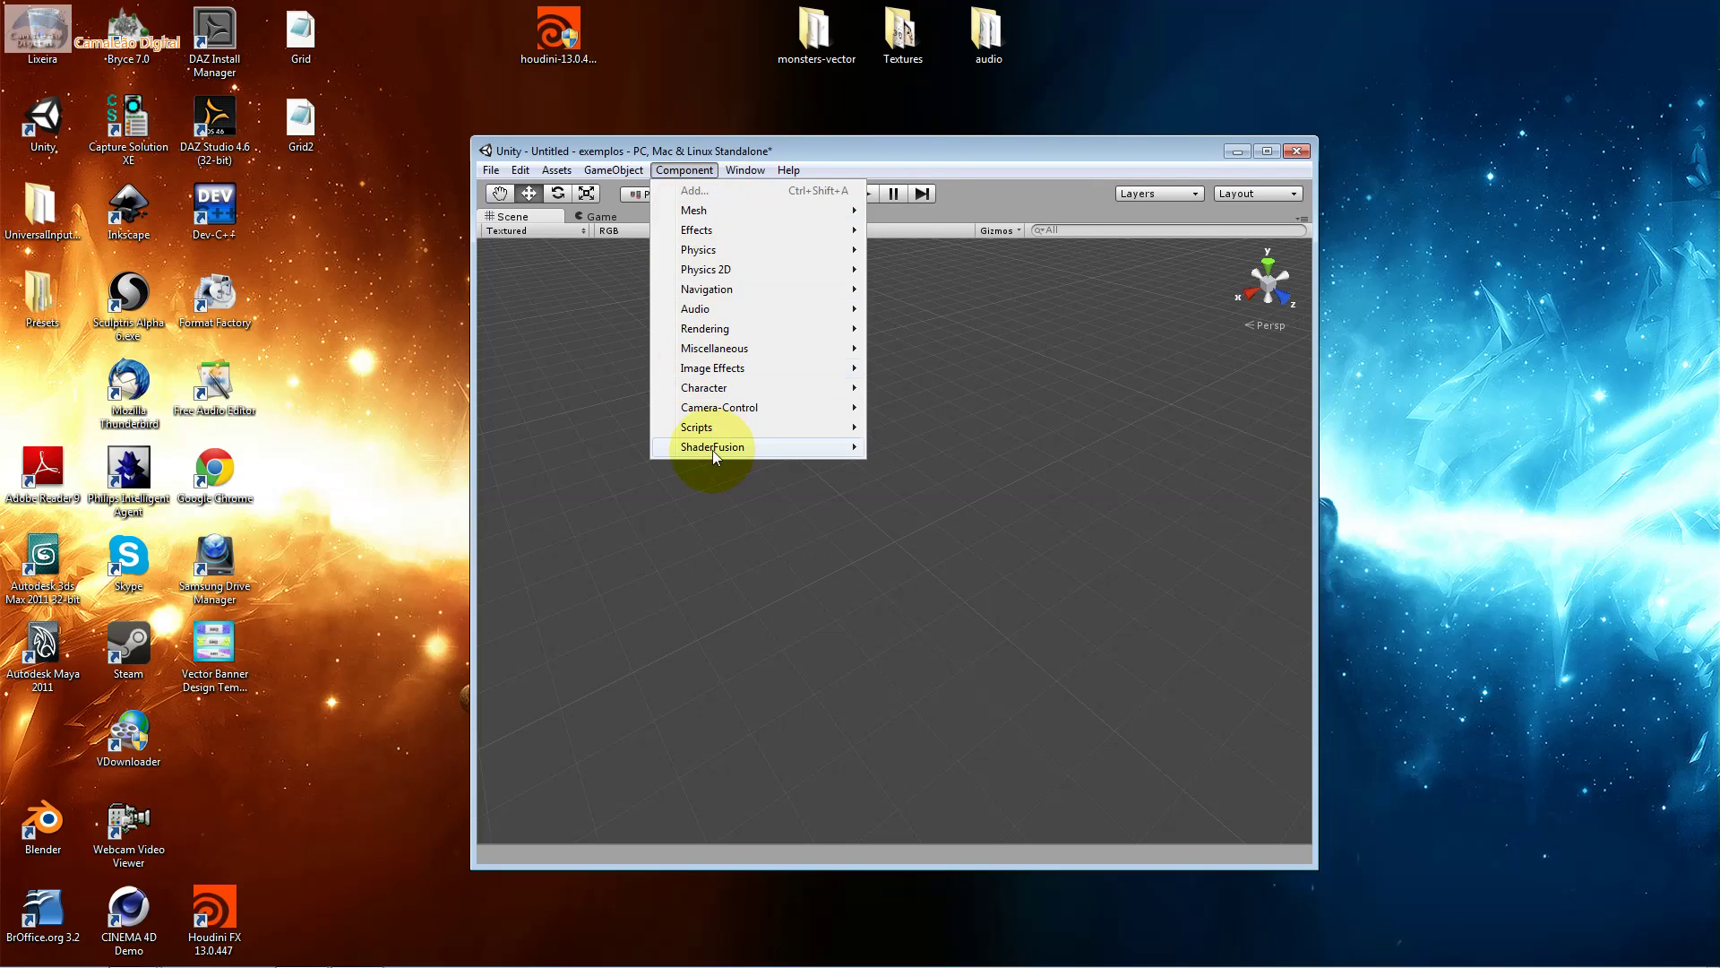
mouse_move(714, 447)
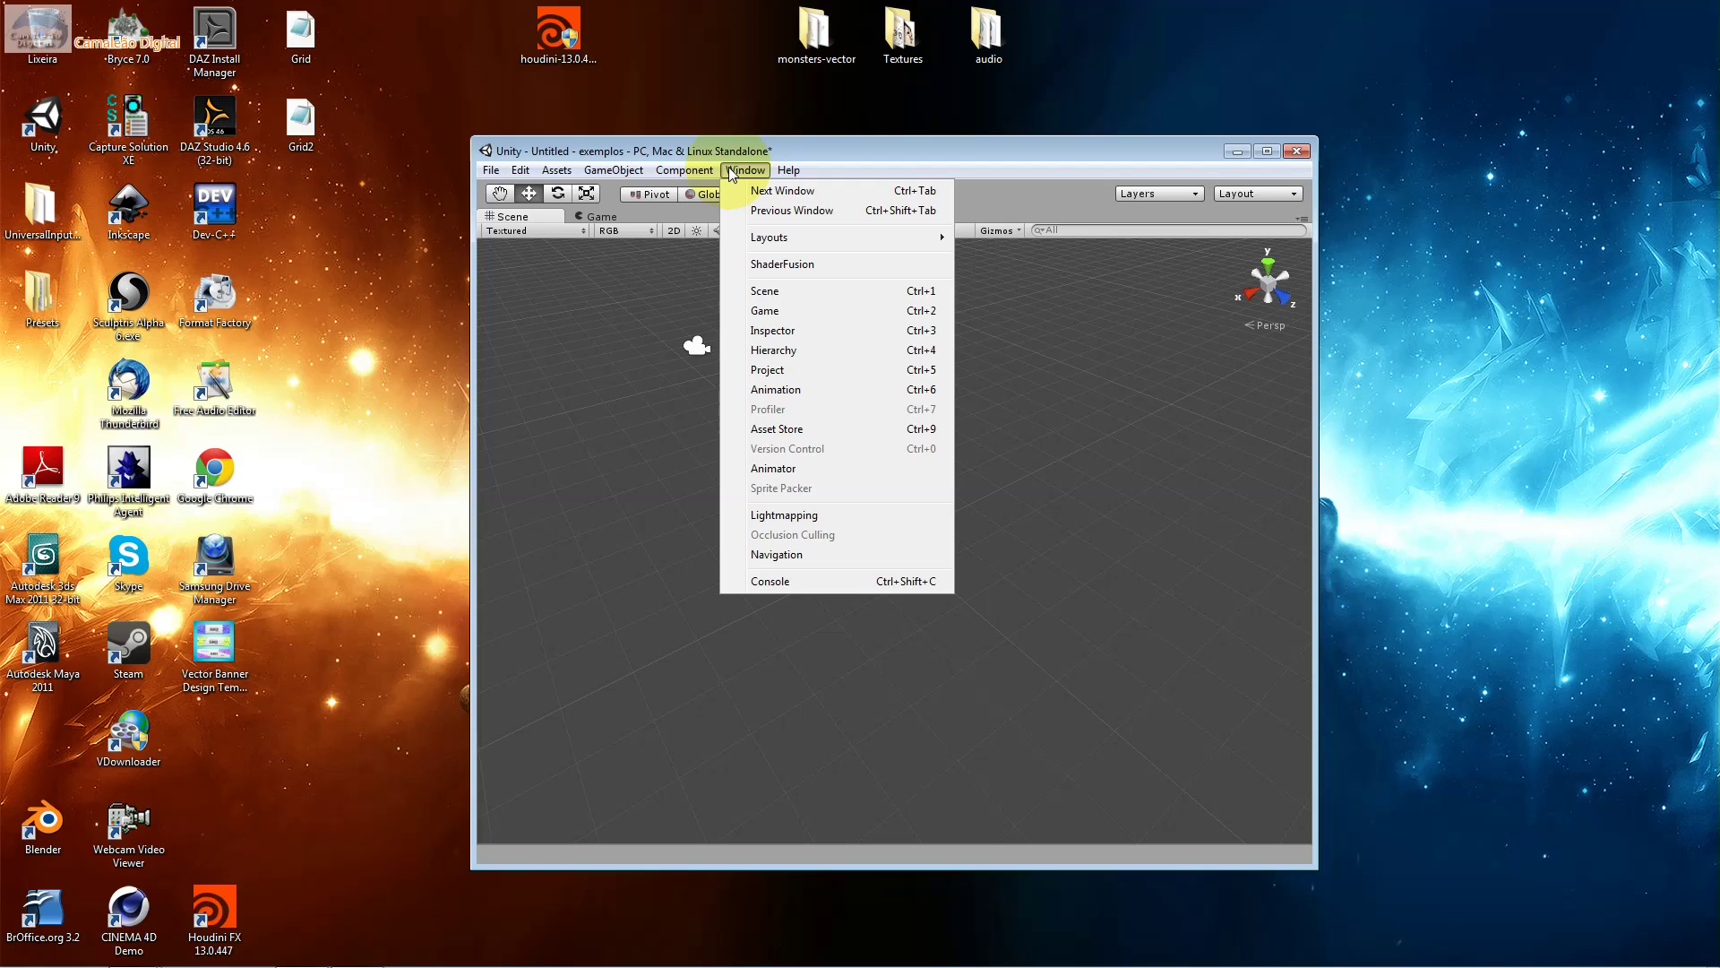
mouse_move(781, 242)
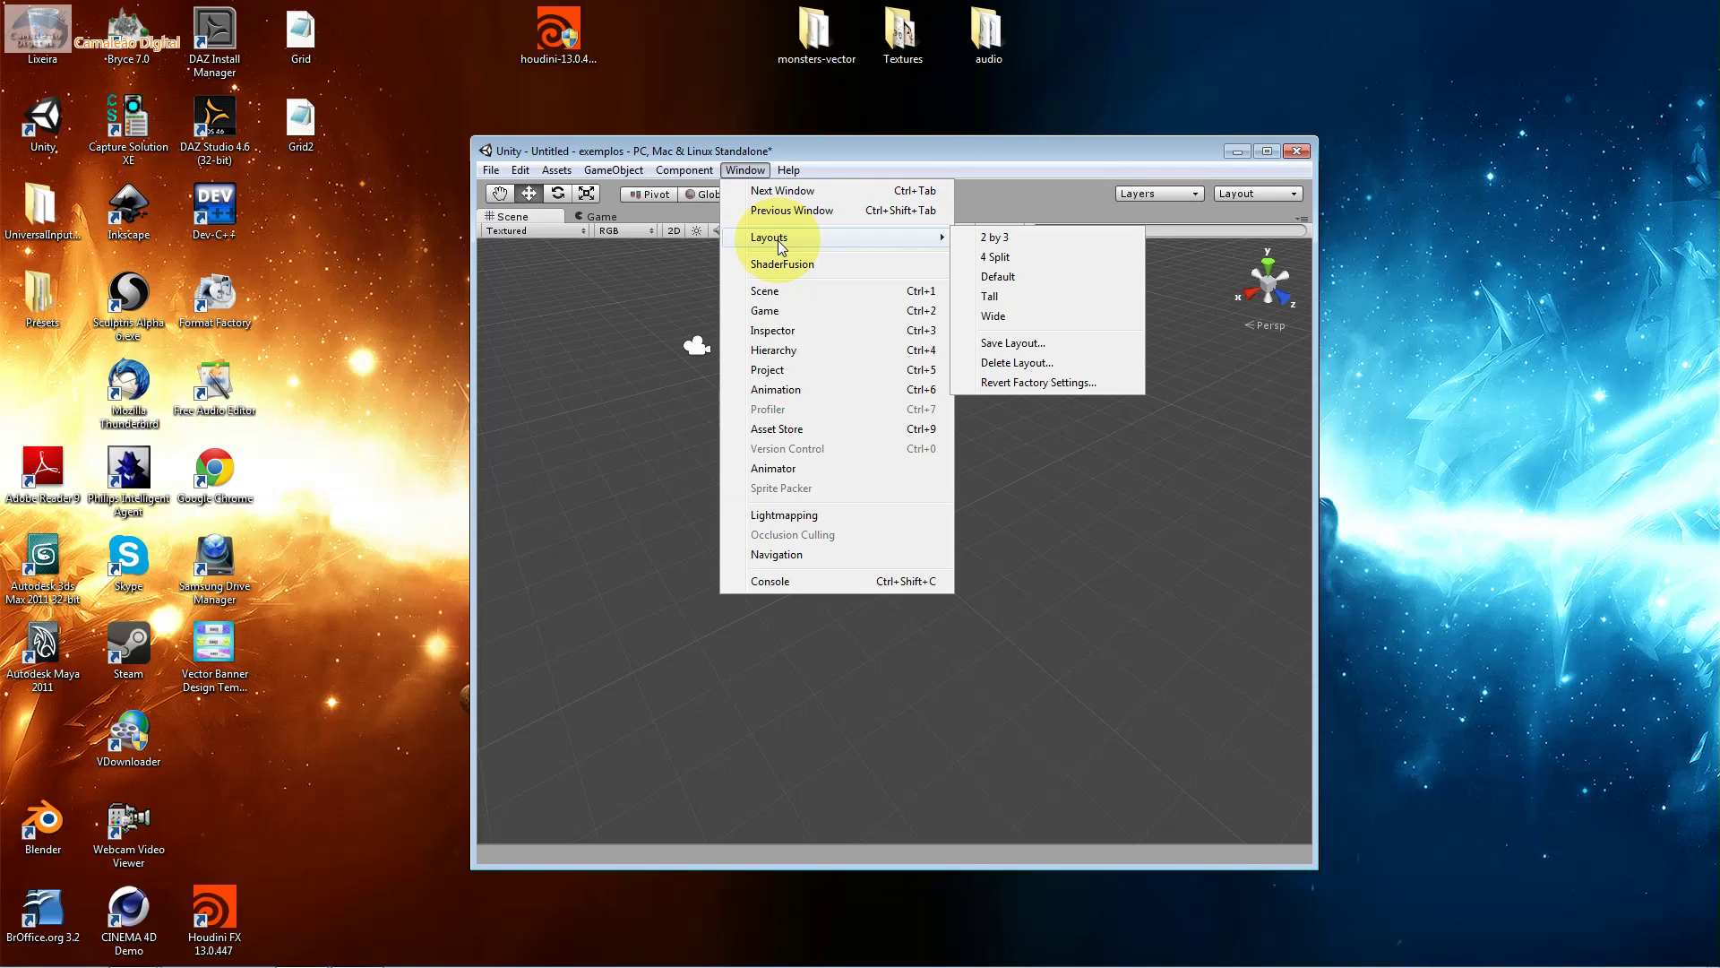
left_click(765, 150)
left_click(745, 170)
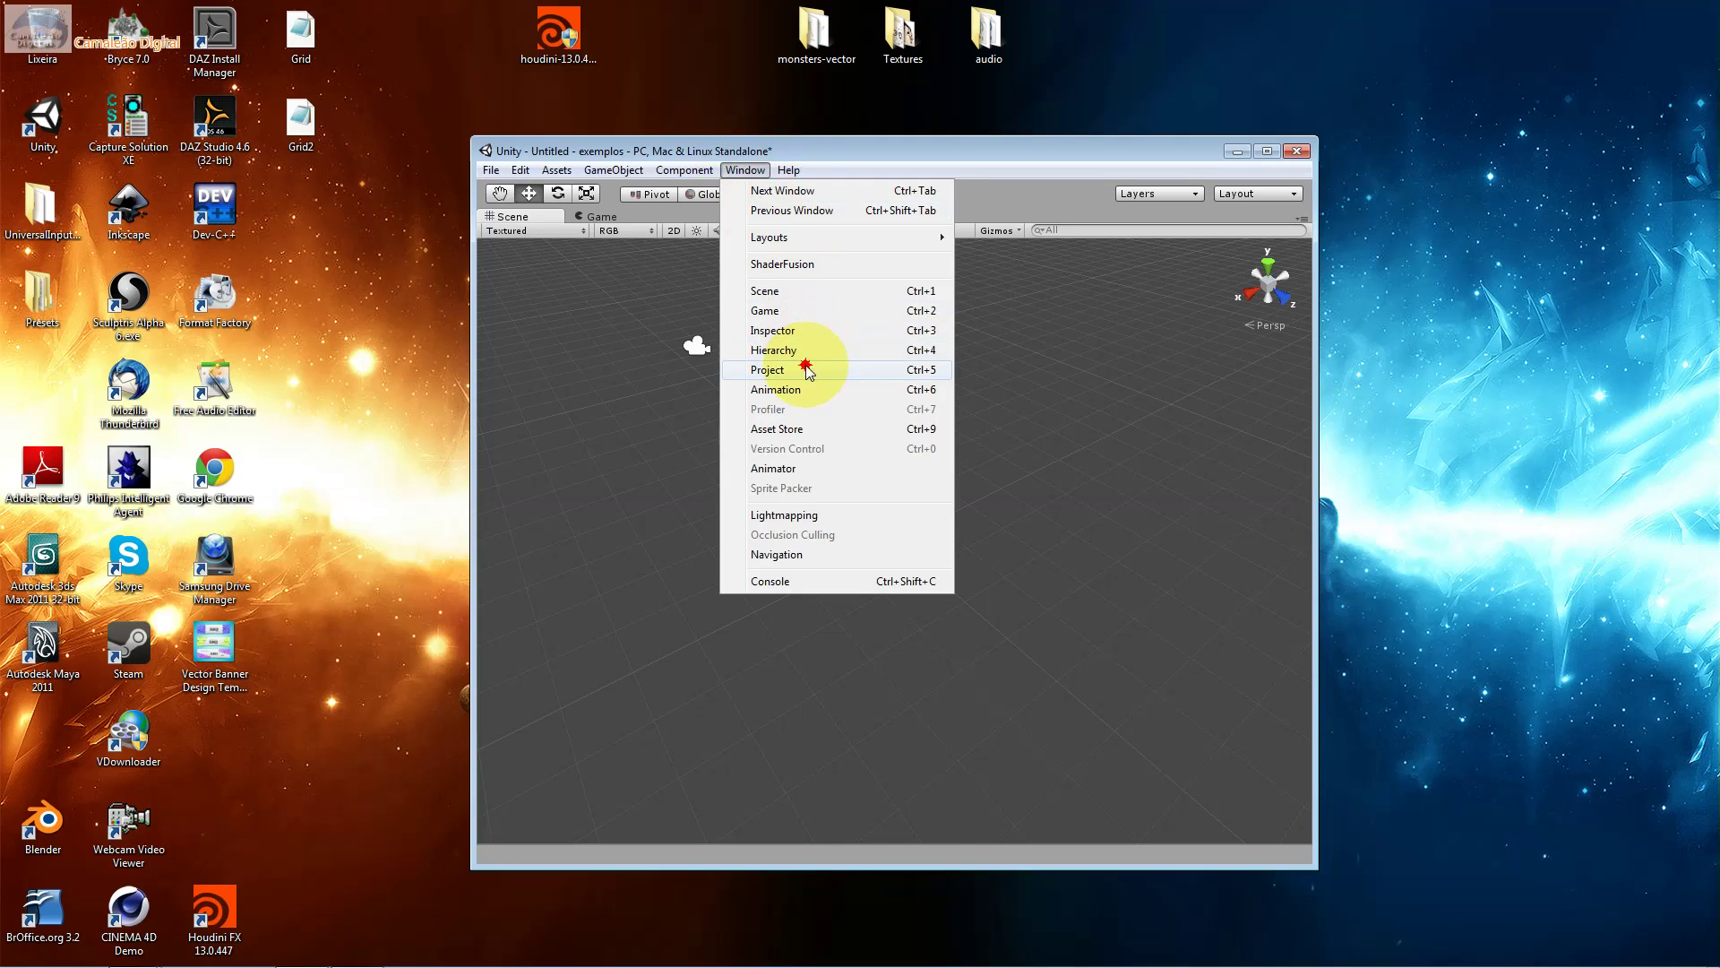
left_click(809, 370)
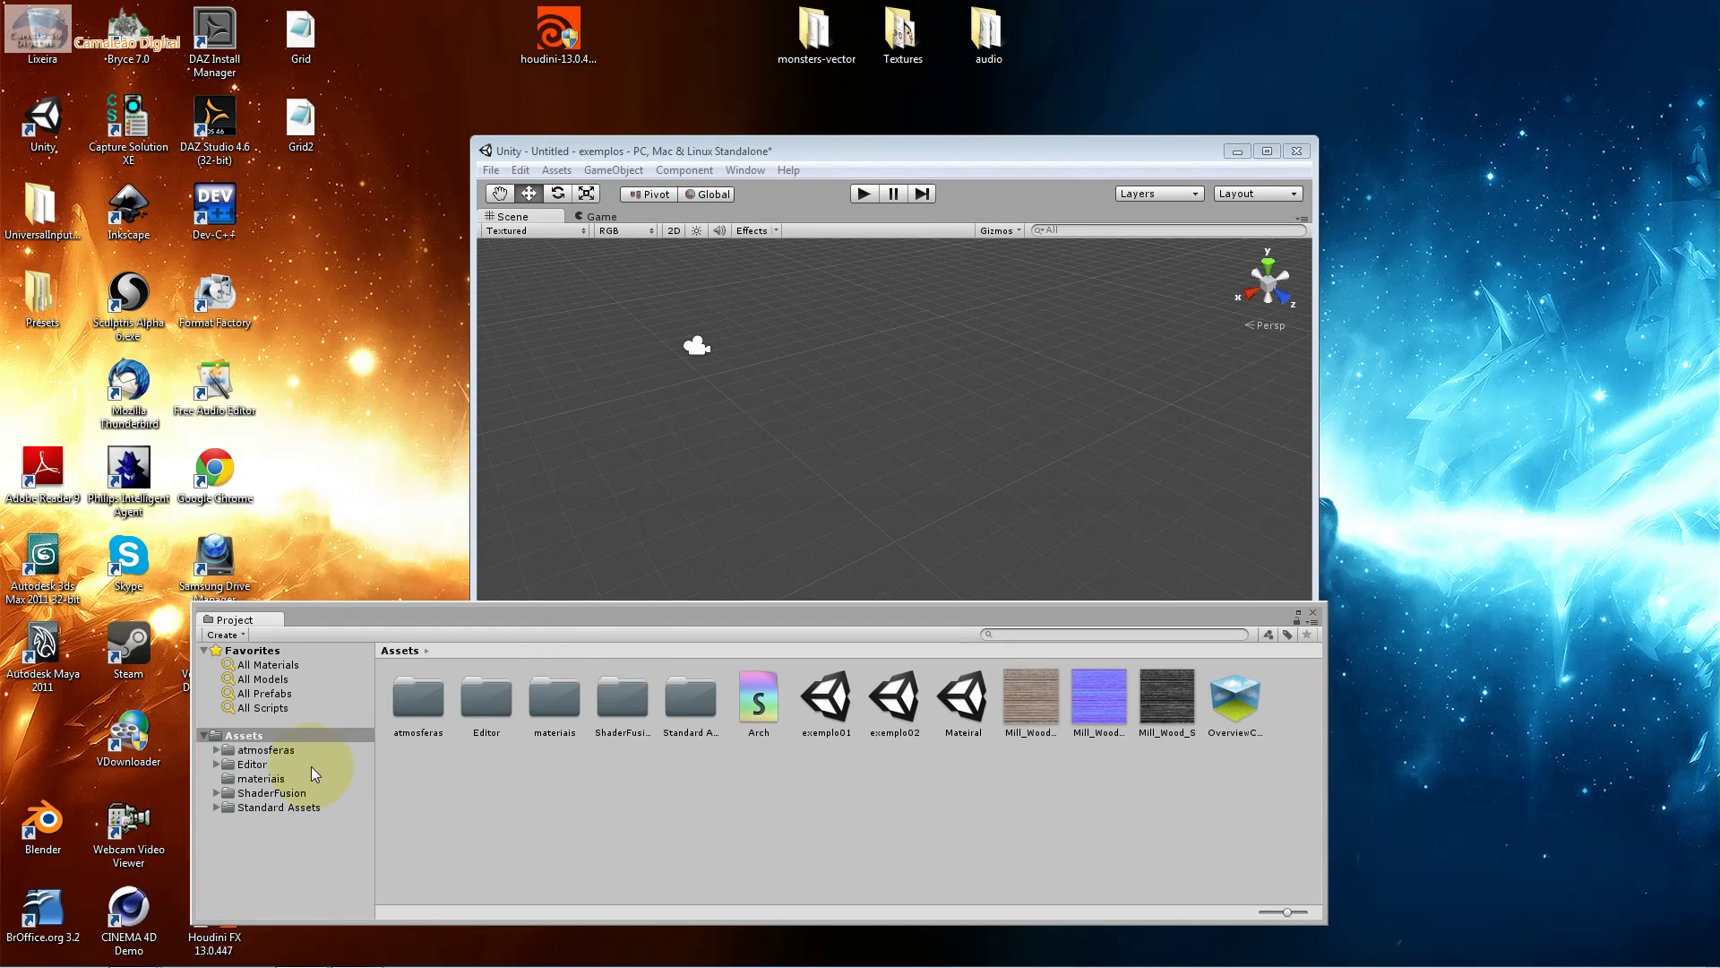
Reposition the windows and expand ShaderFusion > ExampleShaders in the Project tree.
left_click_drag(799, 160, 837, 115)
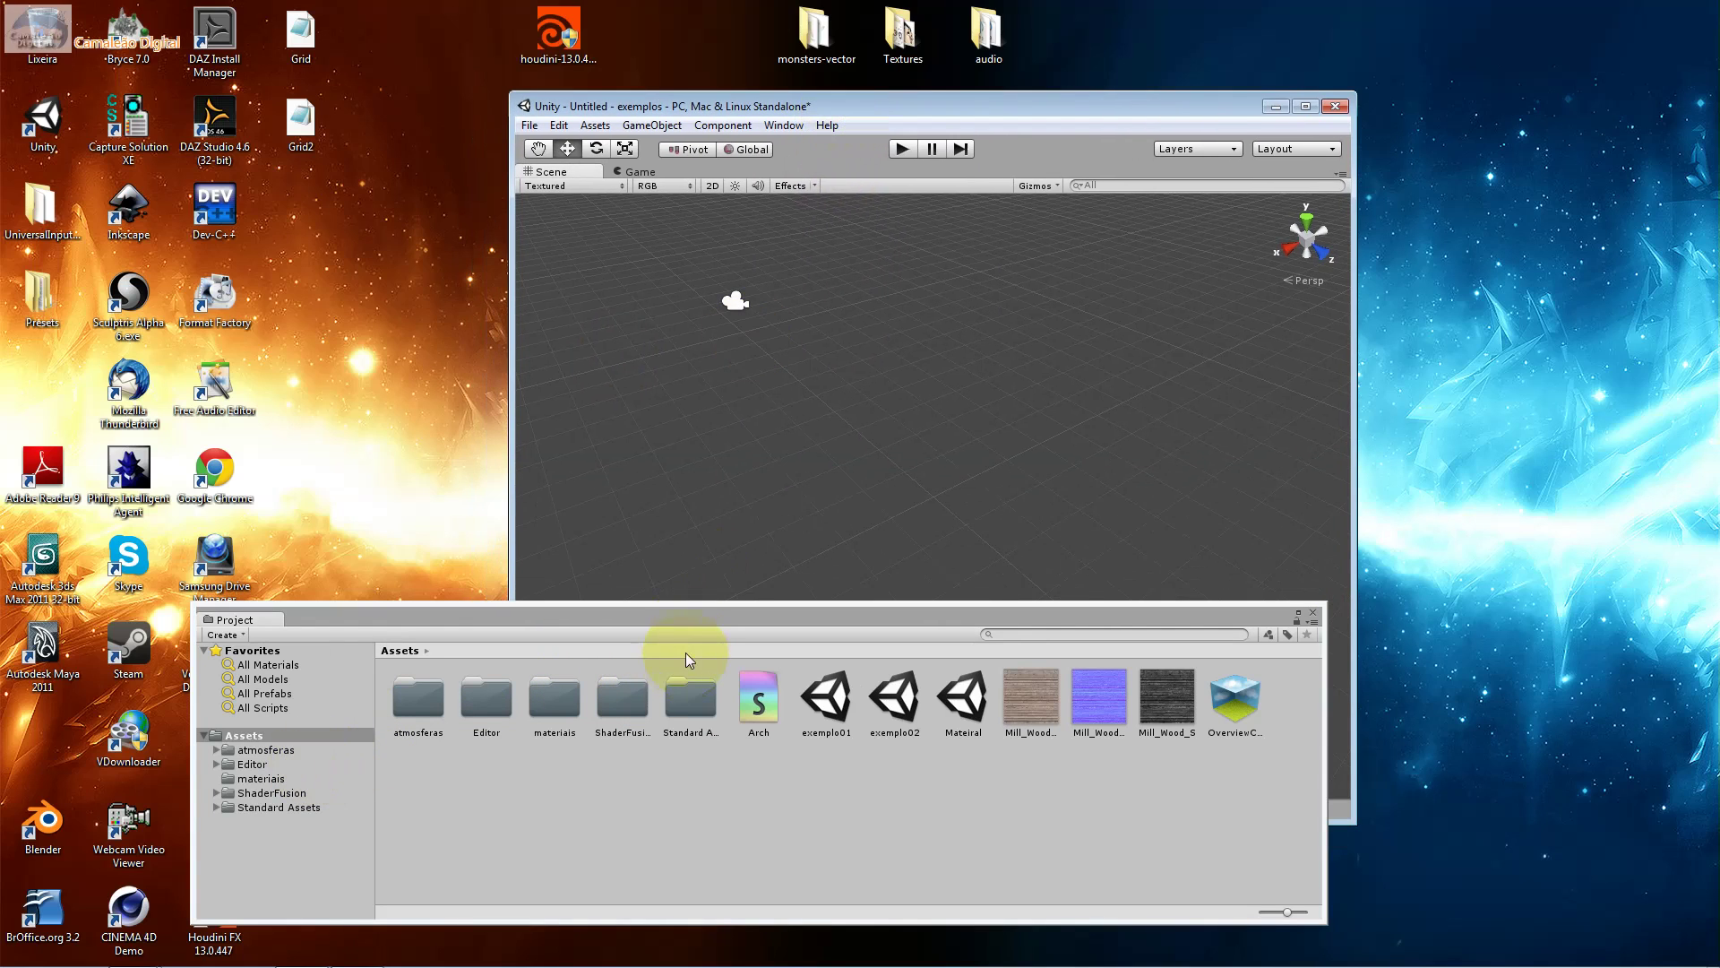
left_click(691, 620)
left_click_drag(691, 620, 697, 673)
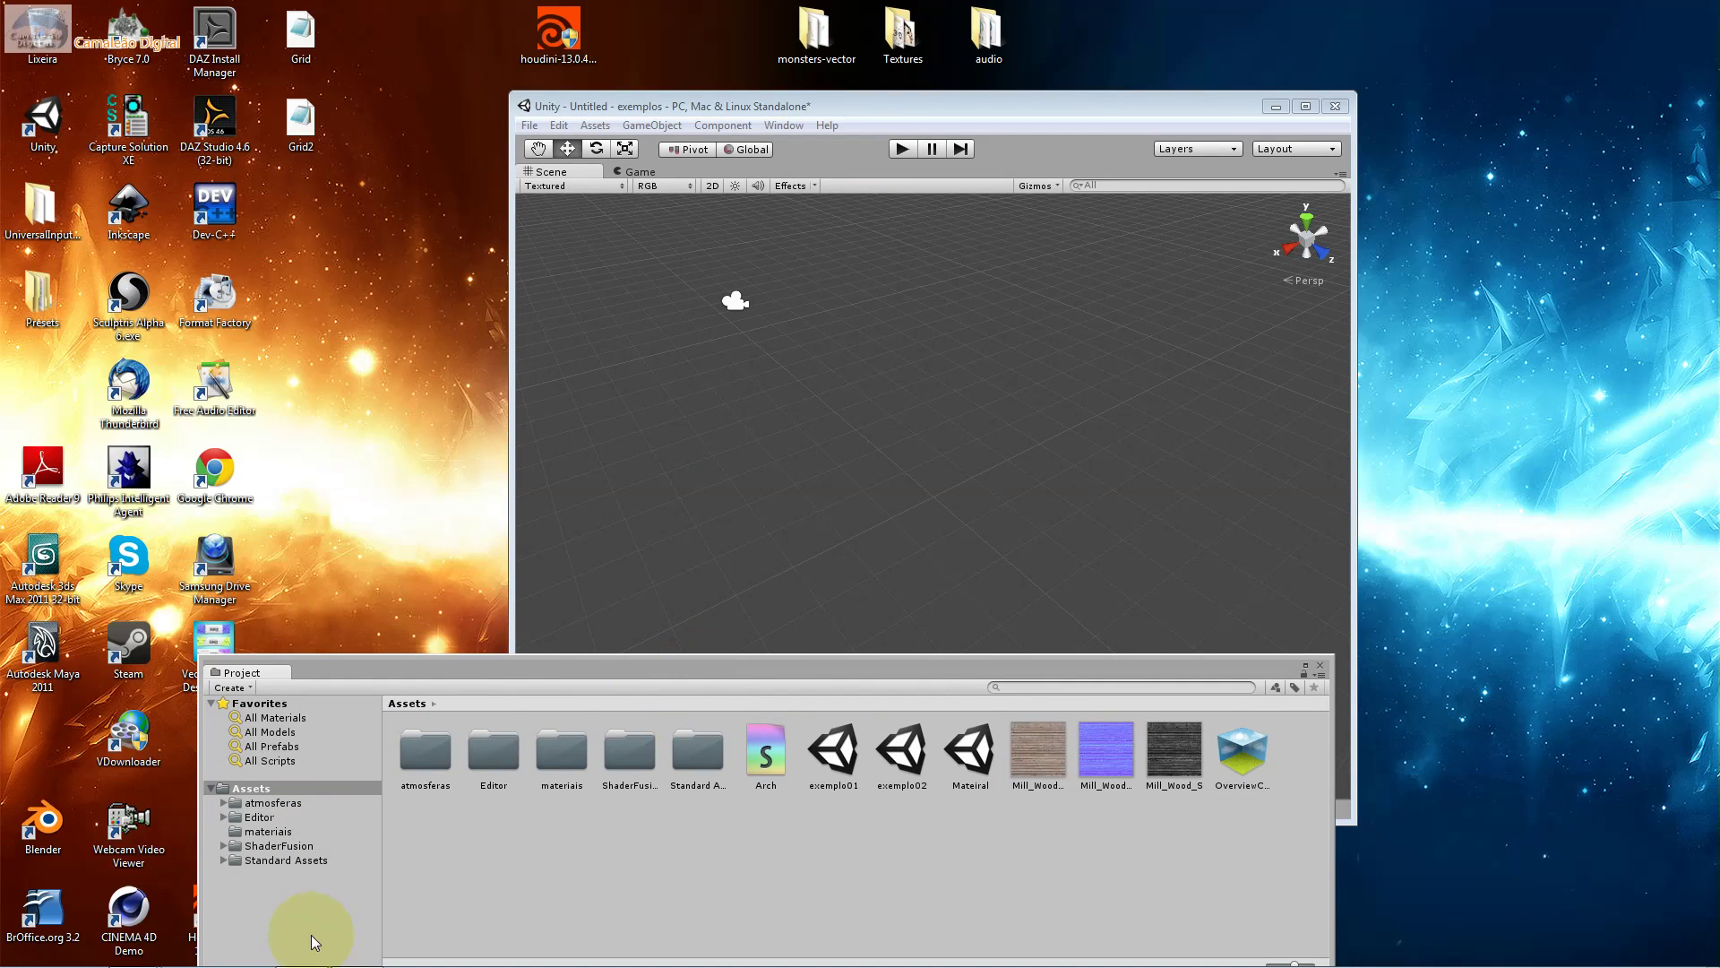
left_click(292, 846)
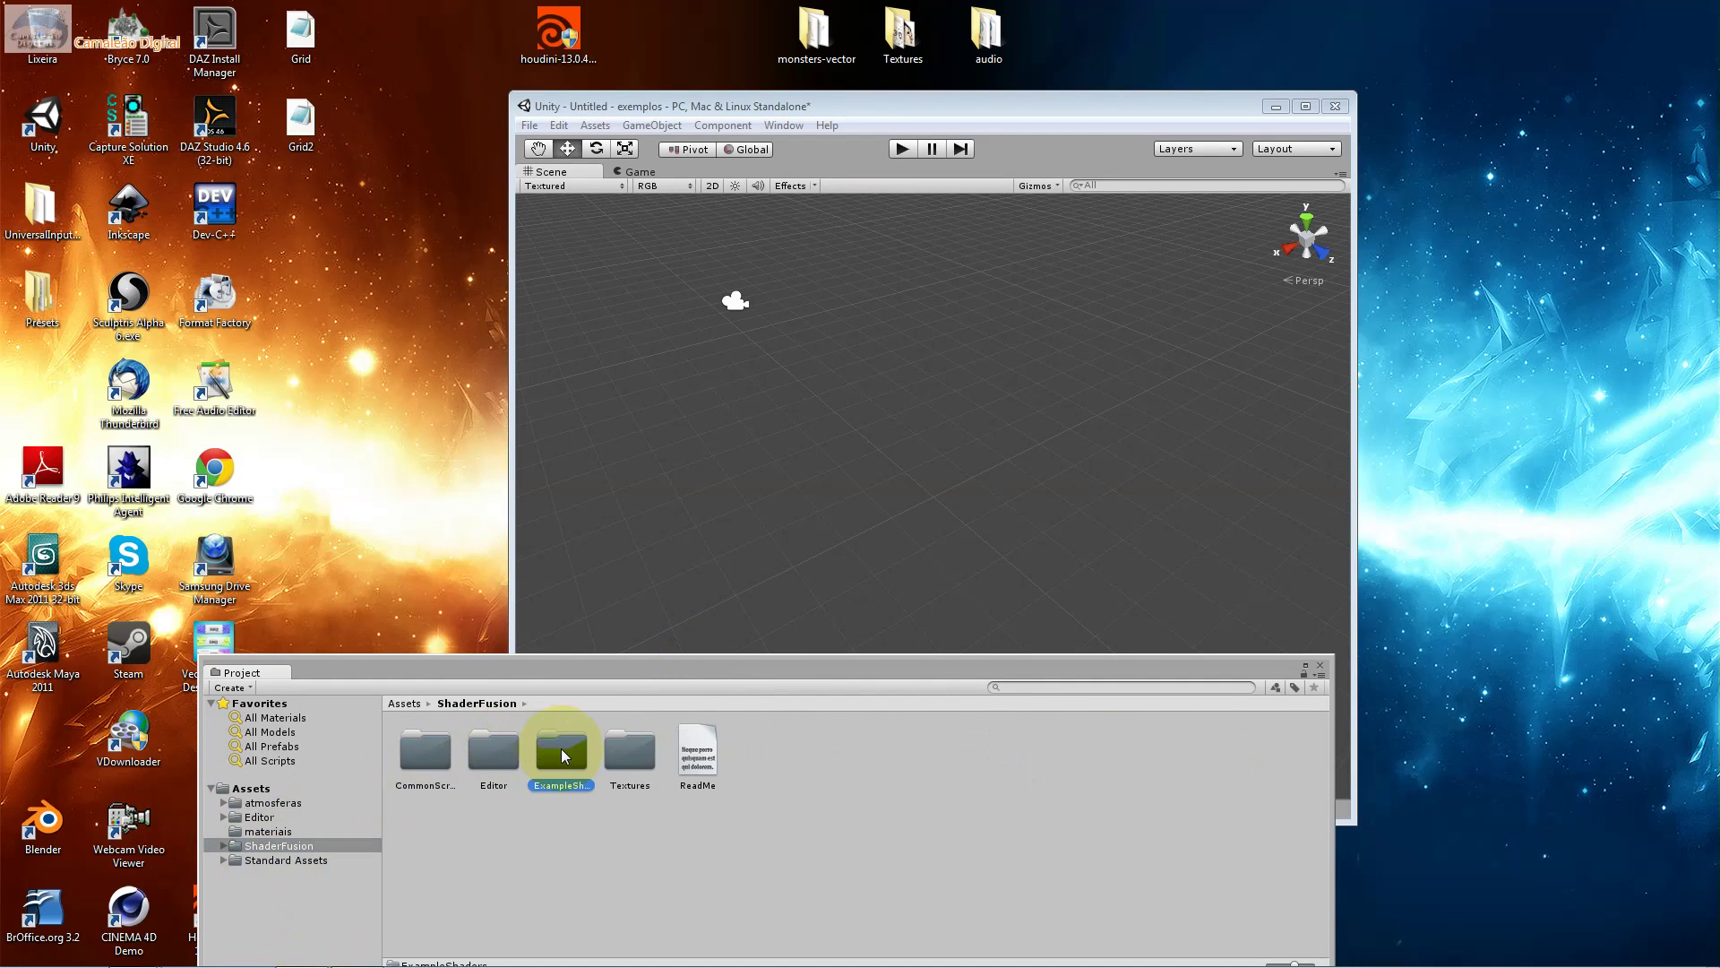
double_click(561, 752)
left_click(267, 817)
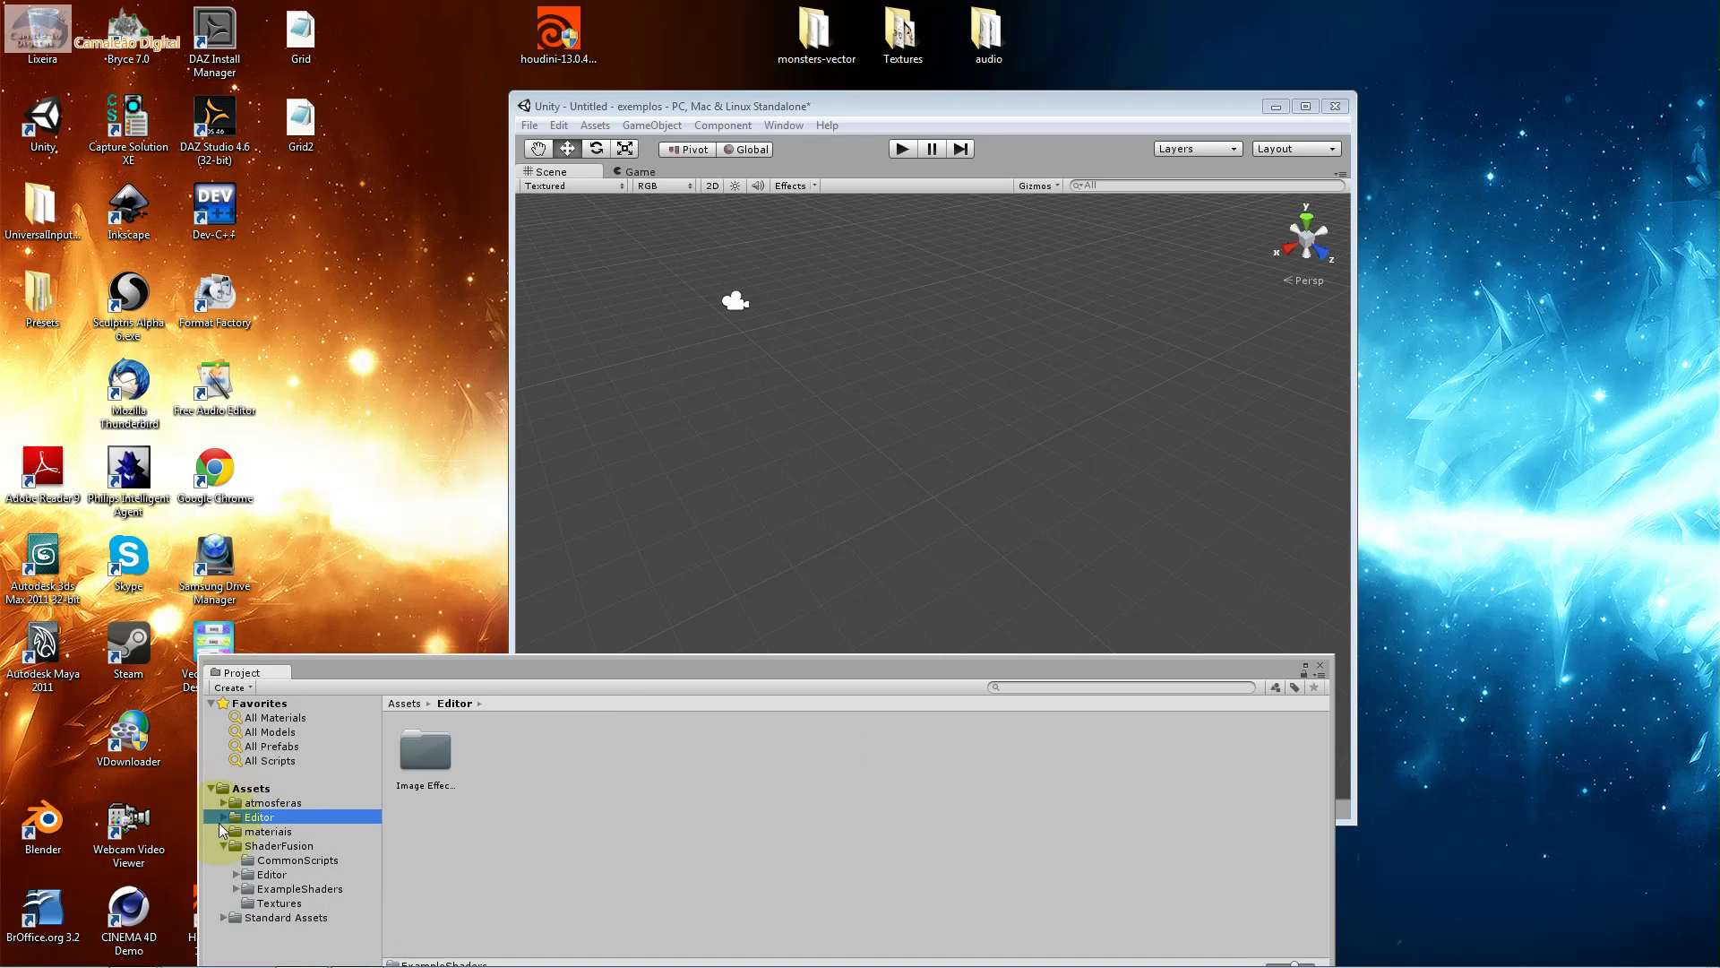
left_click(213, 788)
left_click(213, 788)
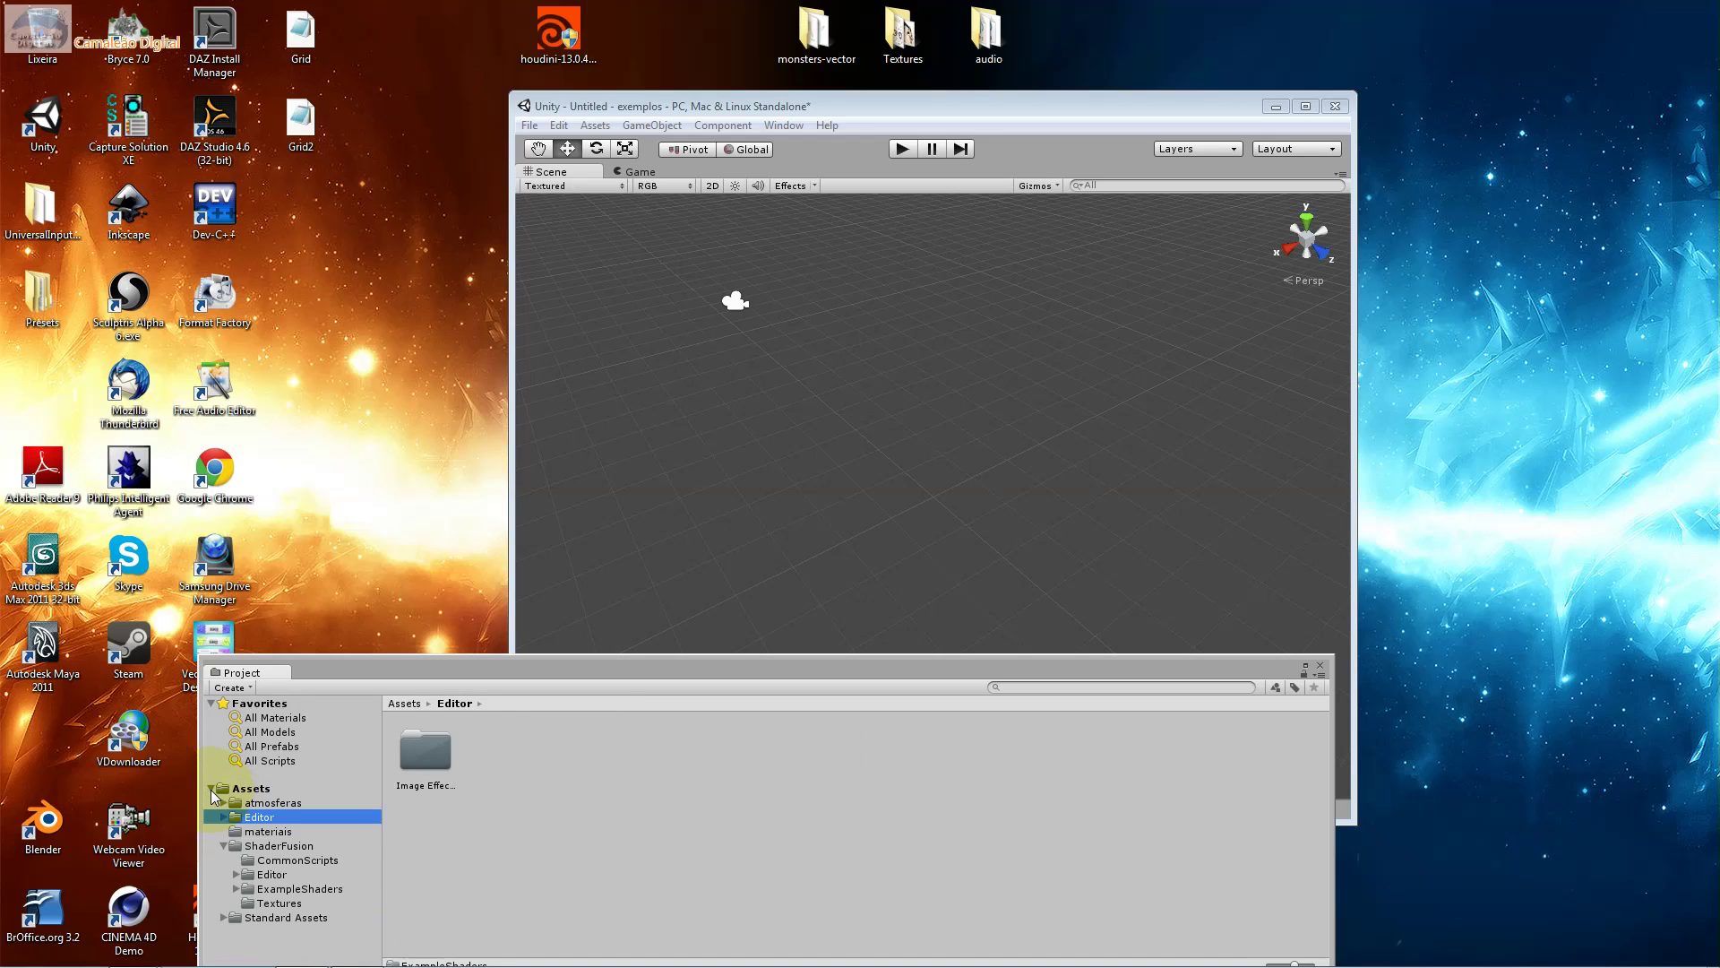
left_click(226, 846)
left_click(224, 846)
left_click(224, 847)
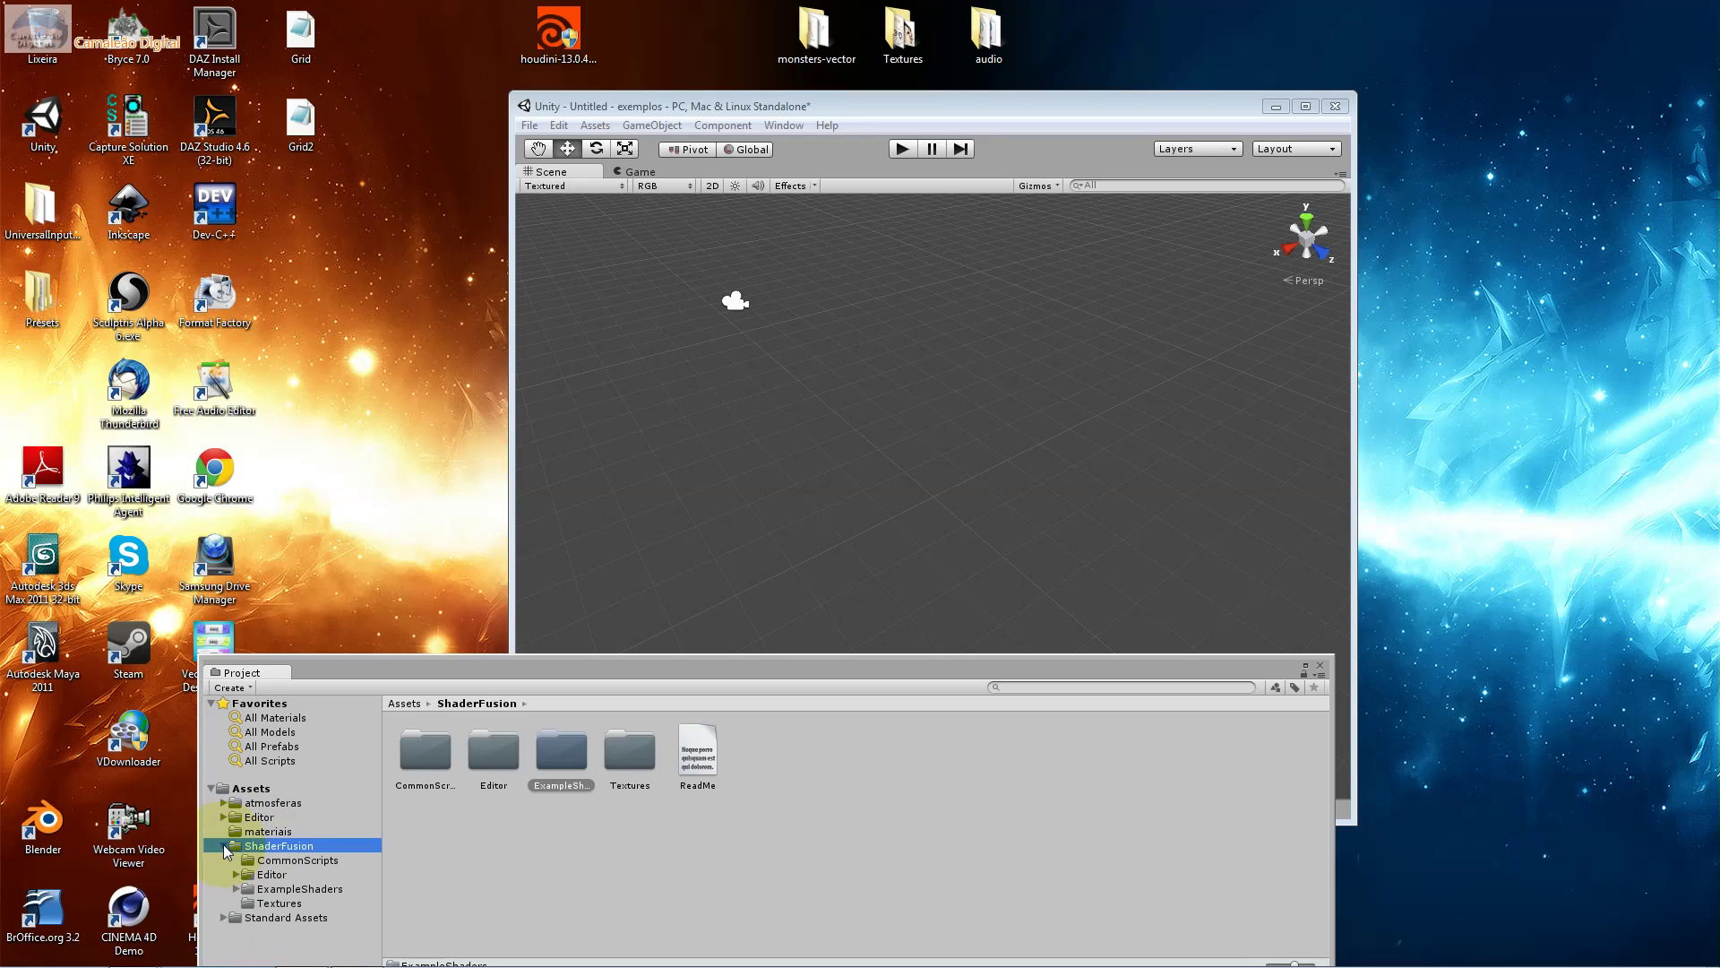
left_click(276, 889)
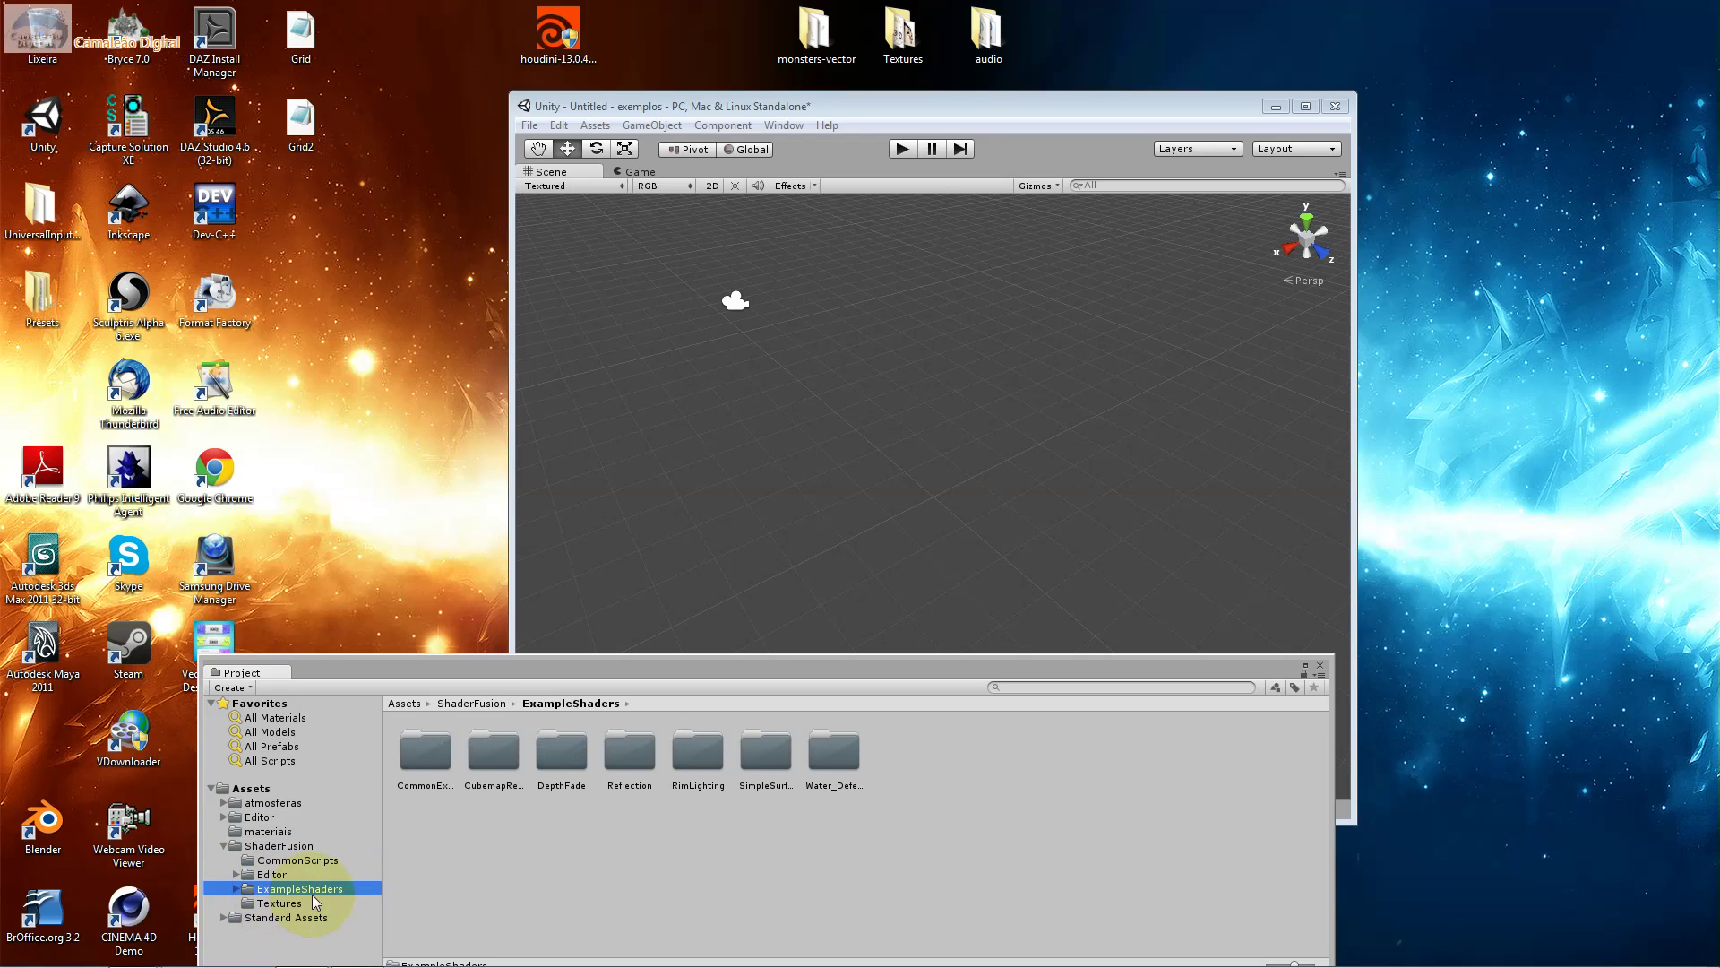
Peek into CommonExampleAssets, then open the Water_DeferredOnly scene without saving and play it briefly.
double_click(423, 760)
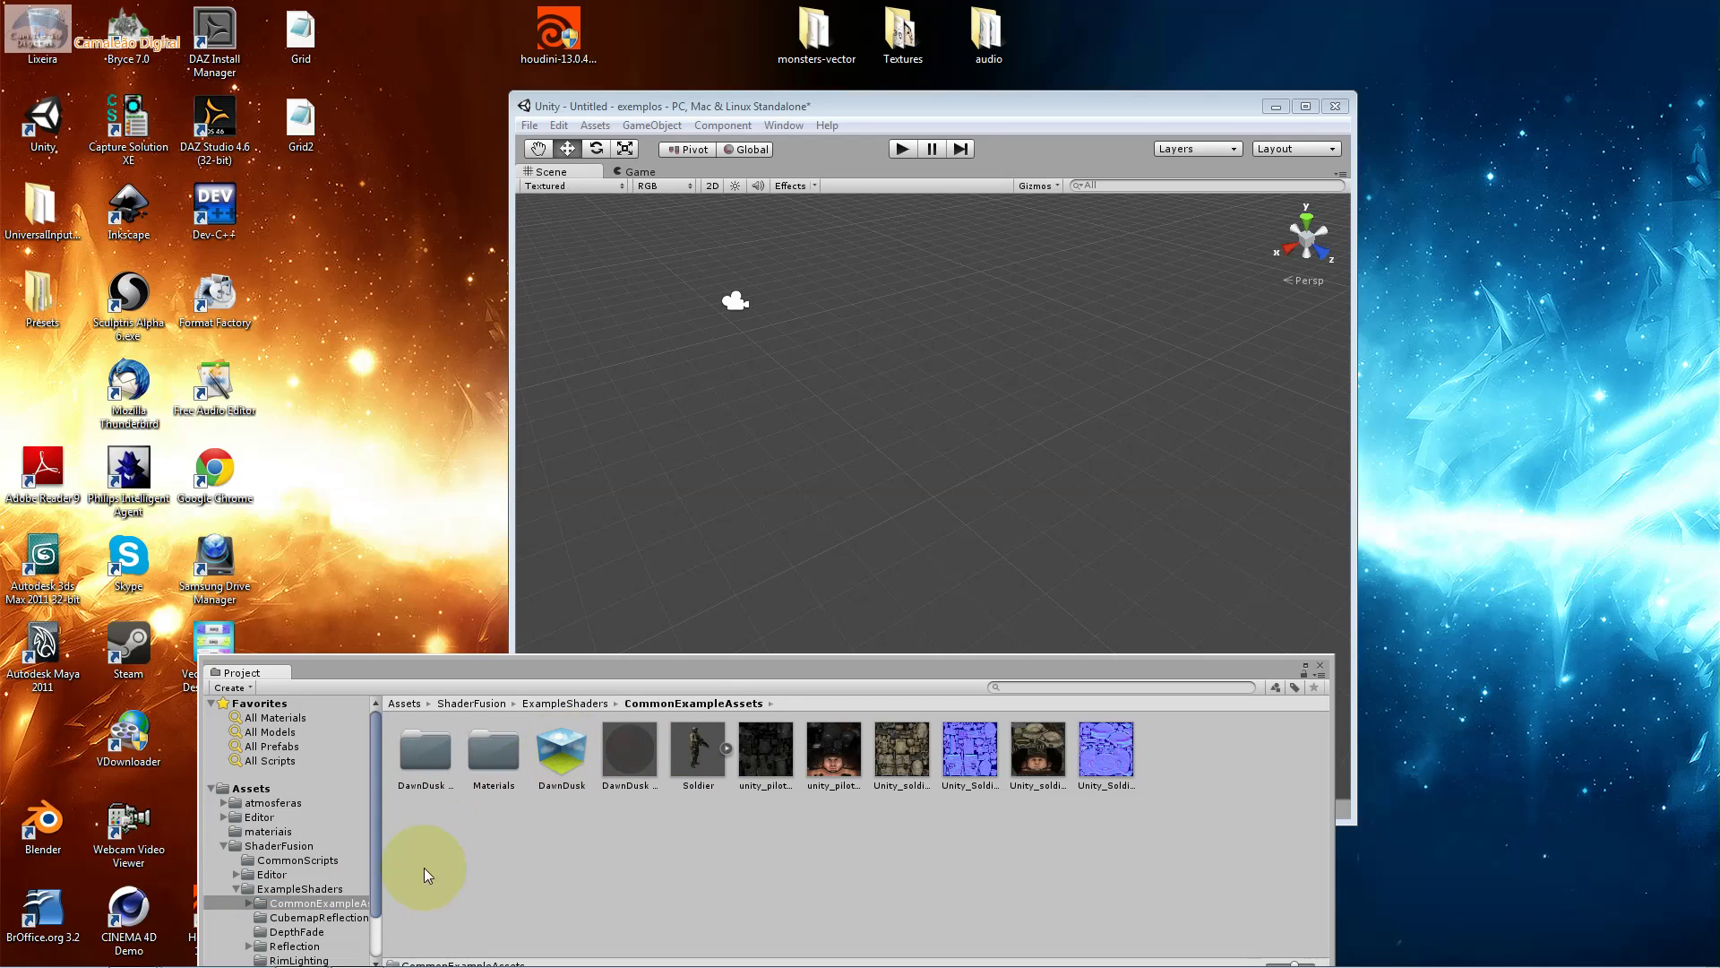
double_click(421, 753)
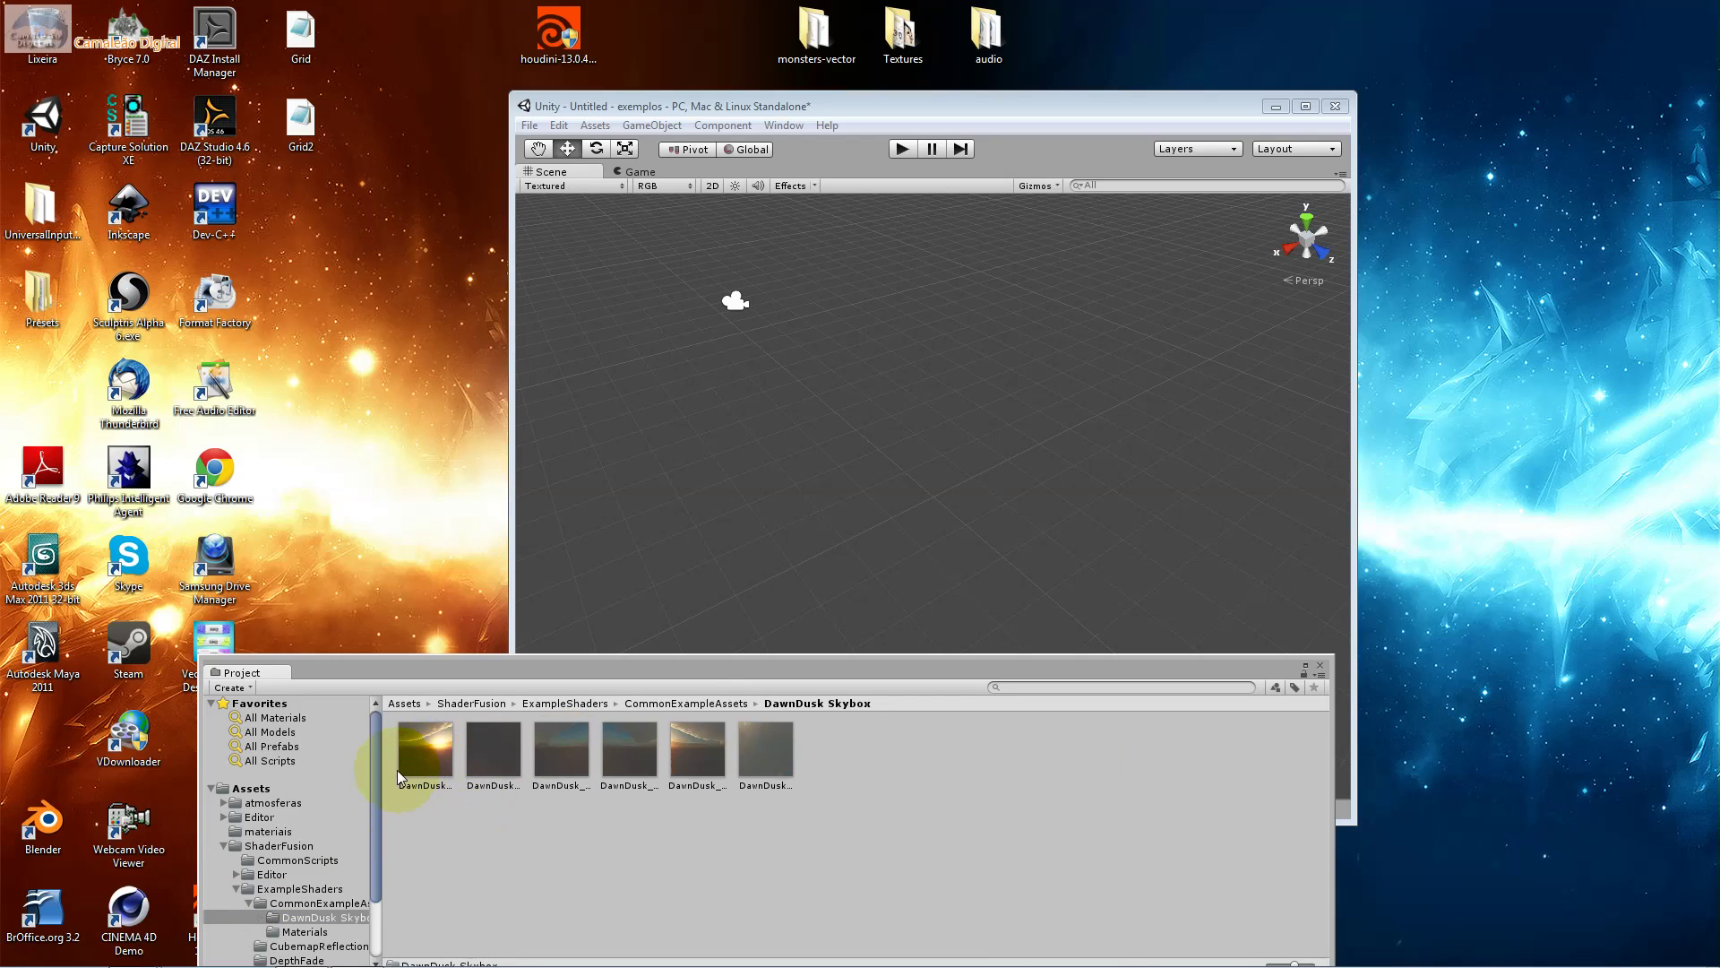
left_click_drag(374, 783, 378, 858)
left_click(300, 804)
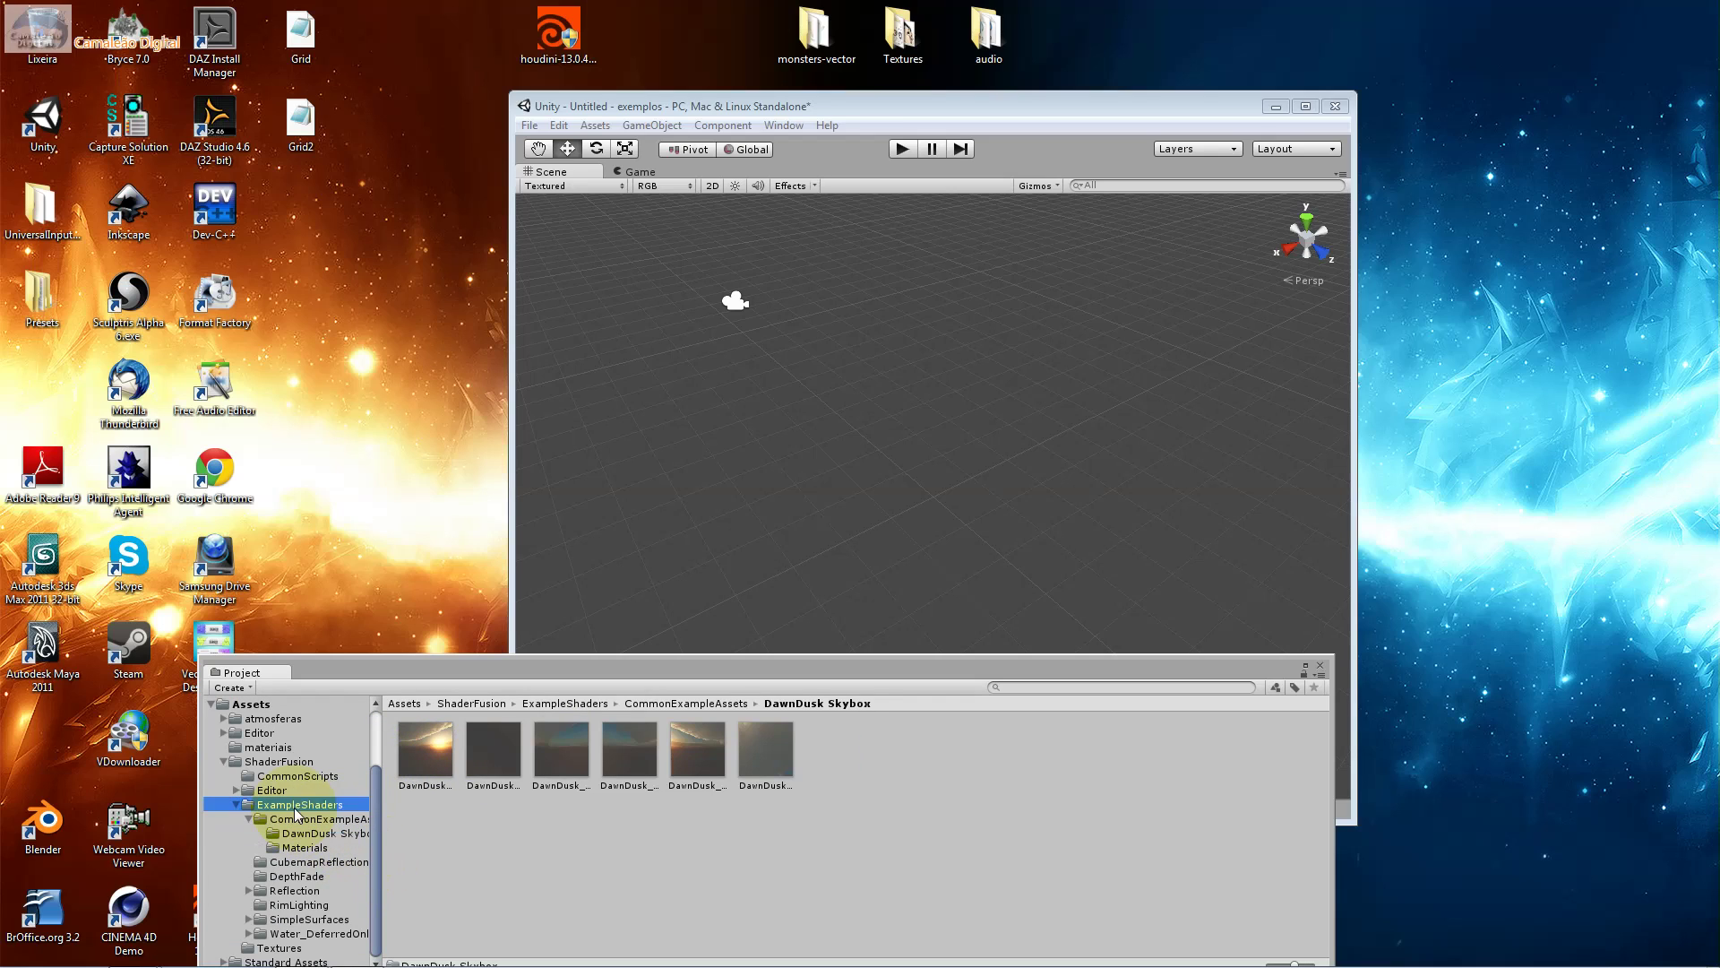
double_click(818, 757)
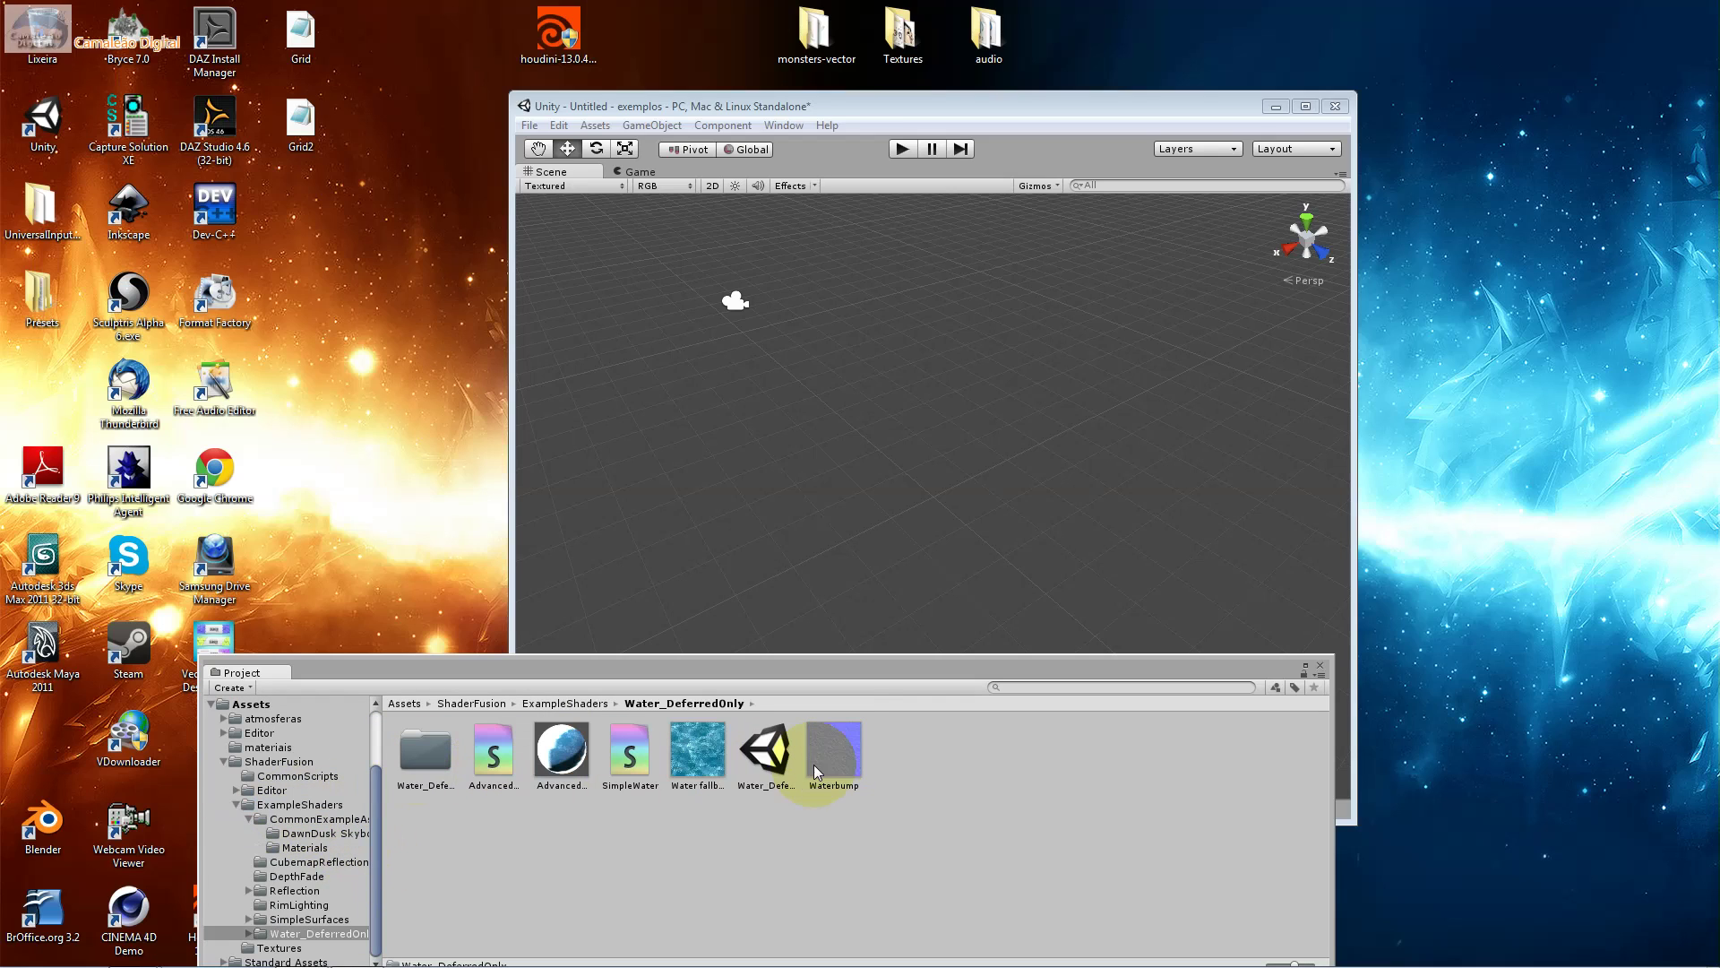
double_click(766, 752)
left_click(978, 500)
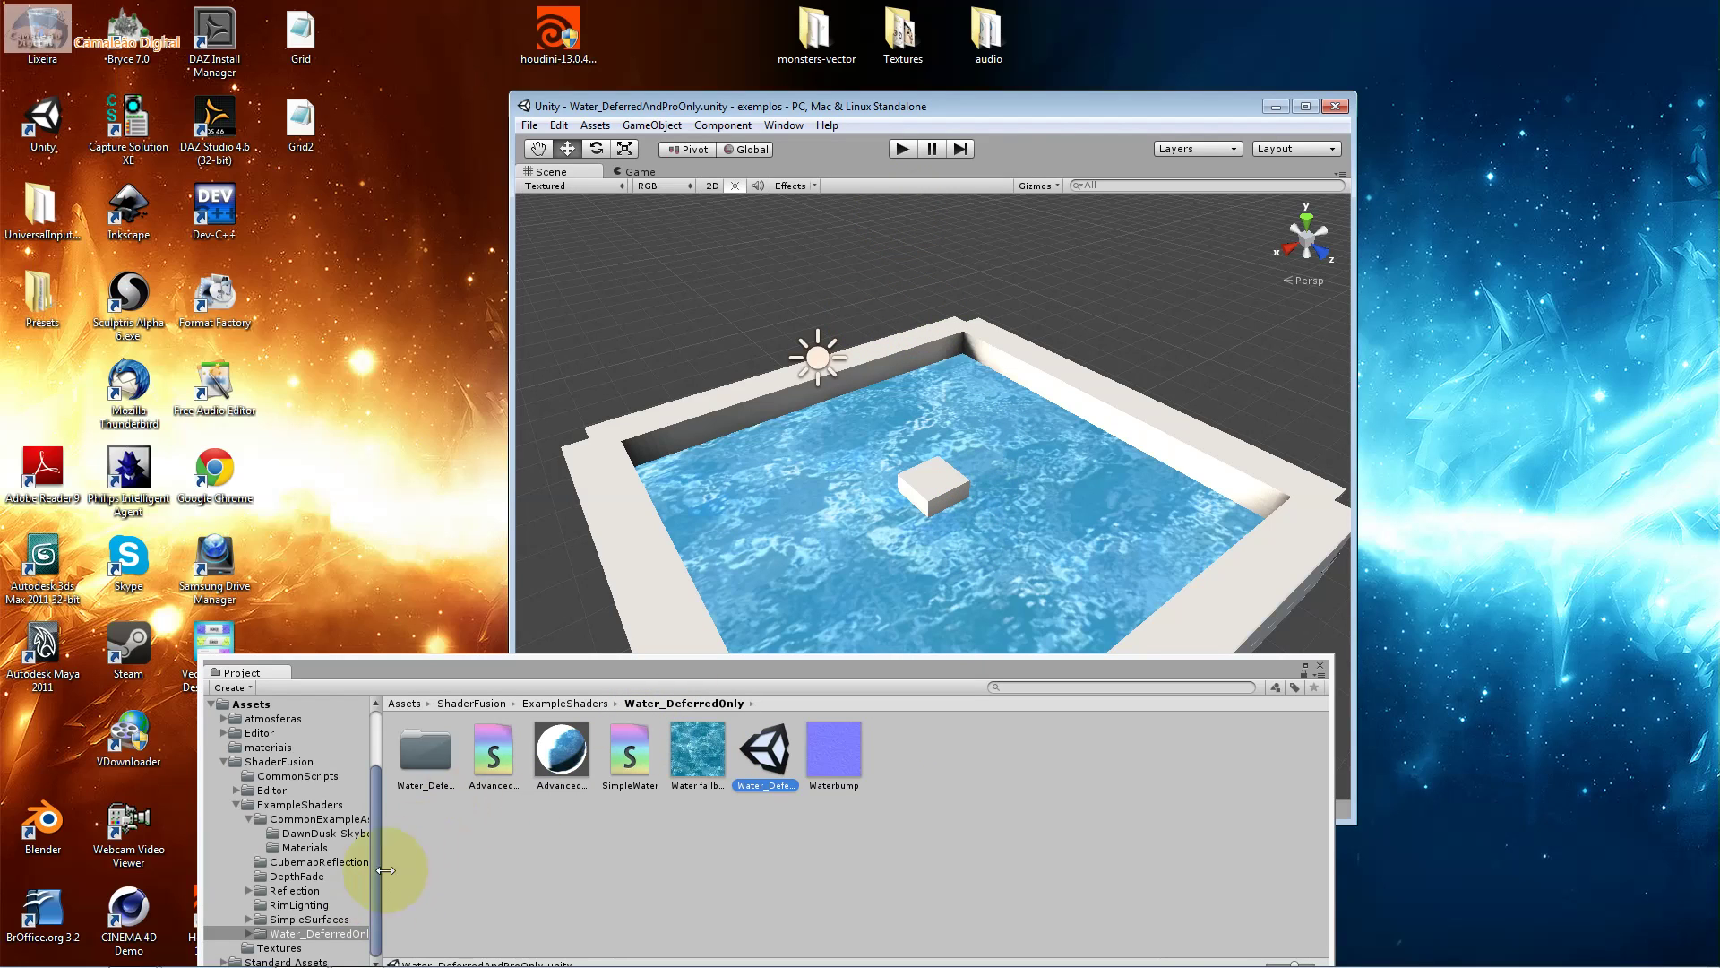
left_click(903, 148)
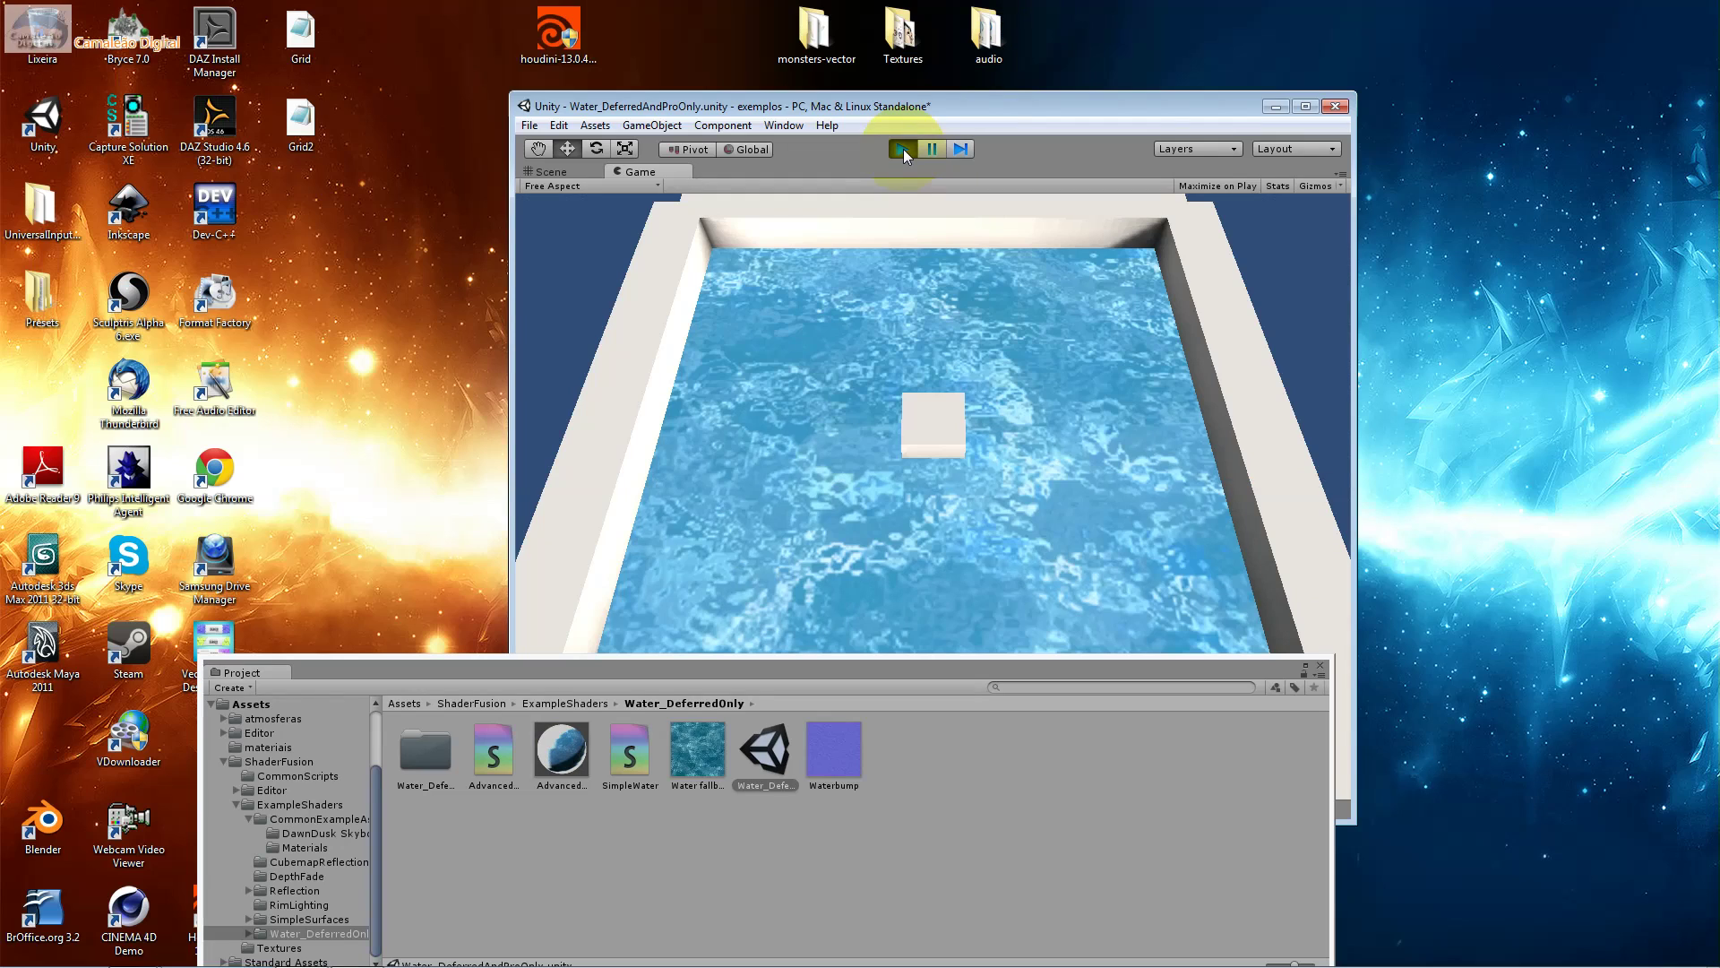
left_click(903, 148)
Open the SimpleSurfaces example scene from the SimpleSurfaces folder.
left_click(336, 920)
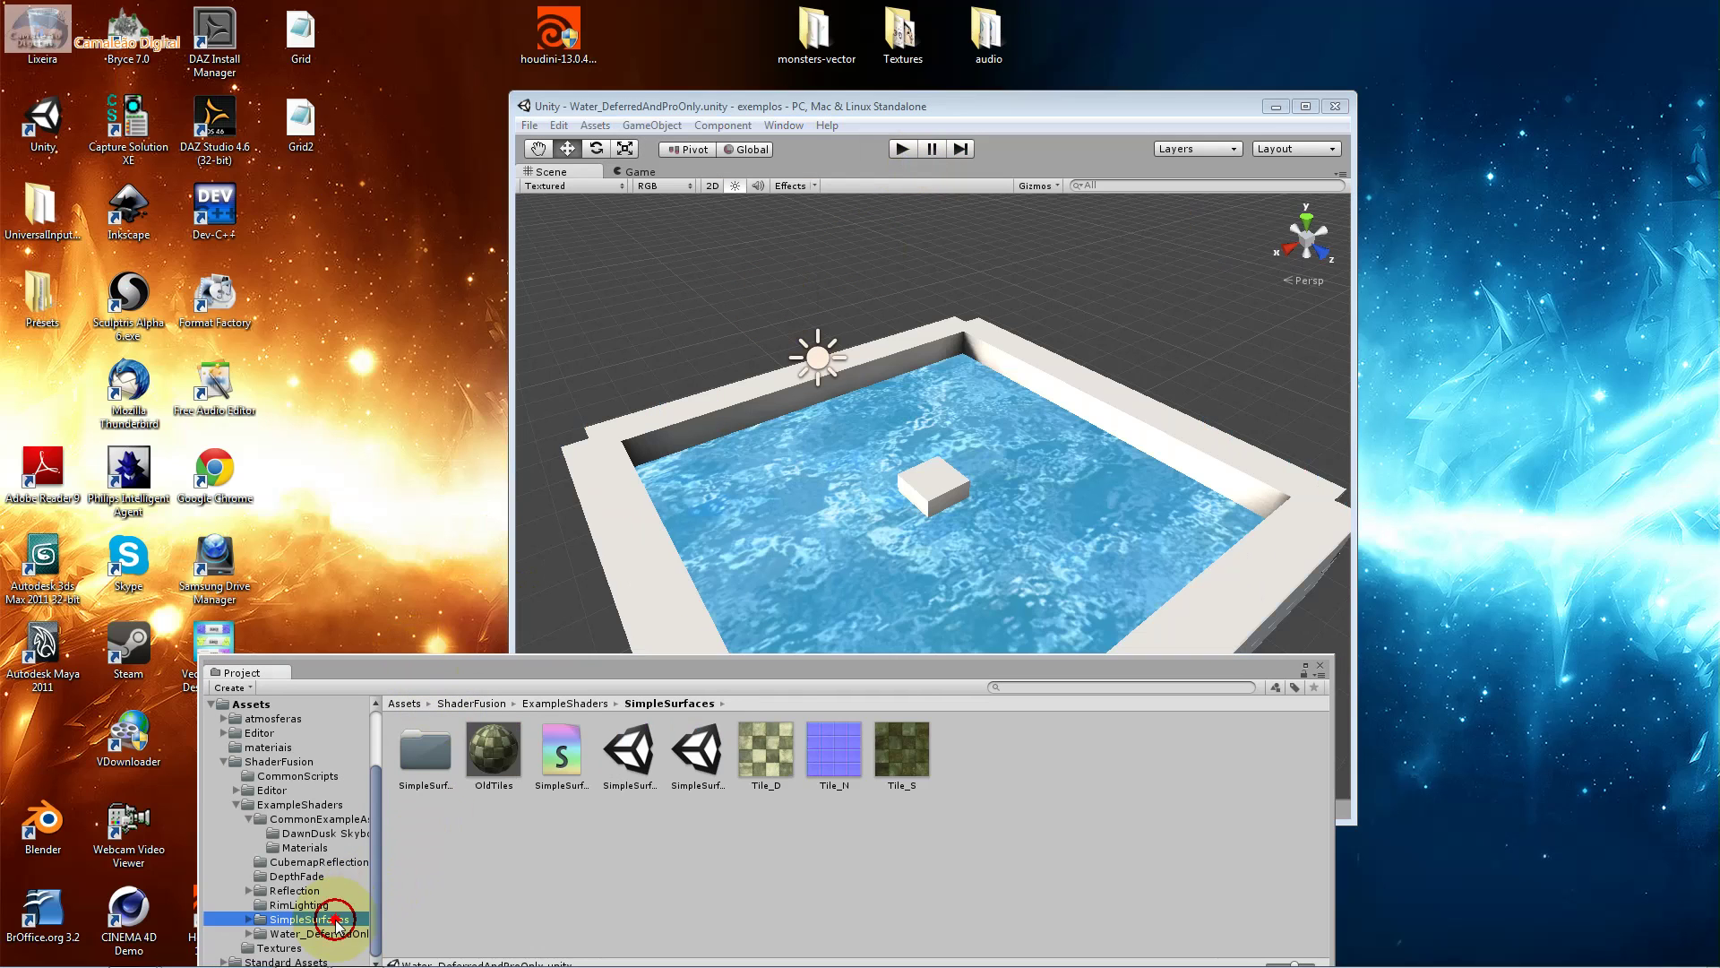
left_click(493, 751)
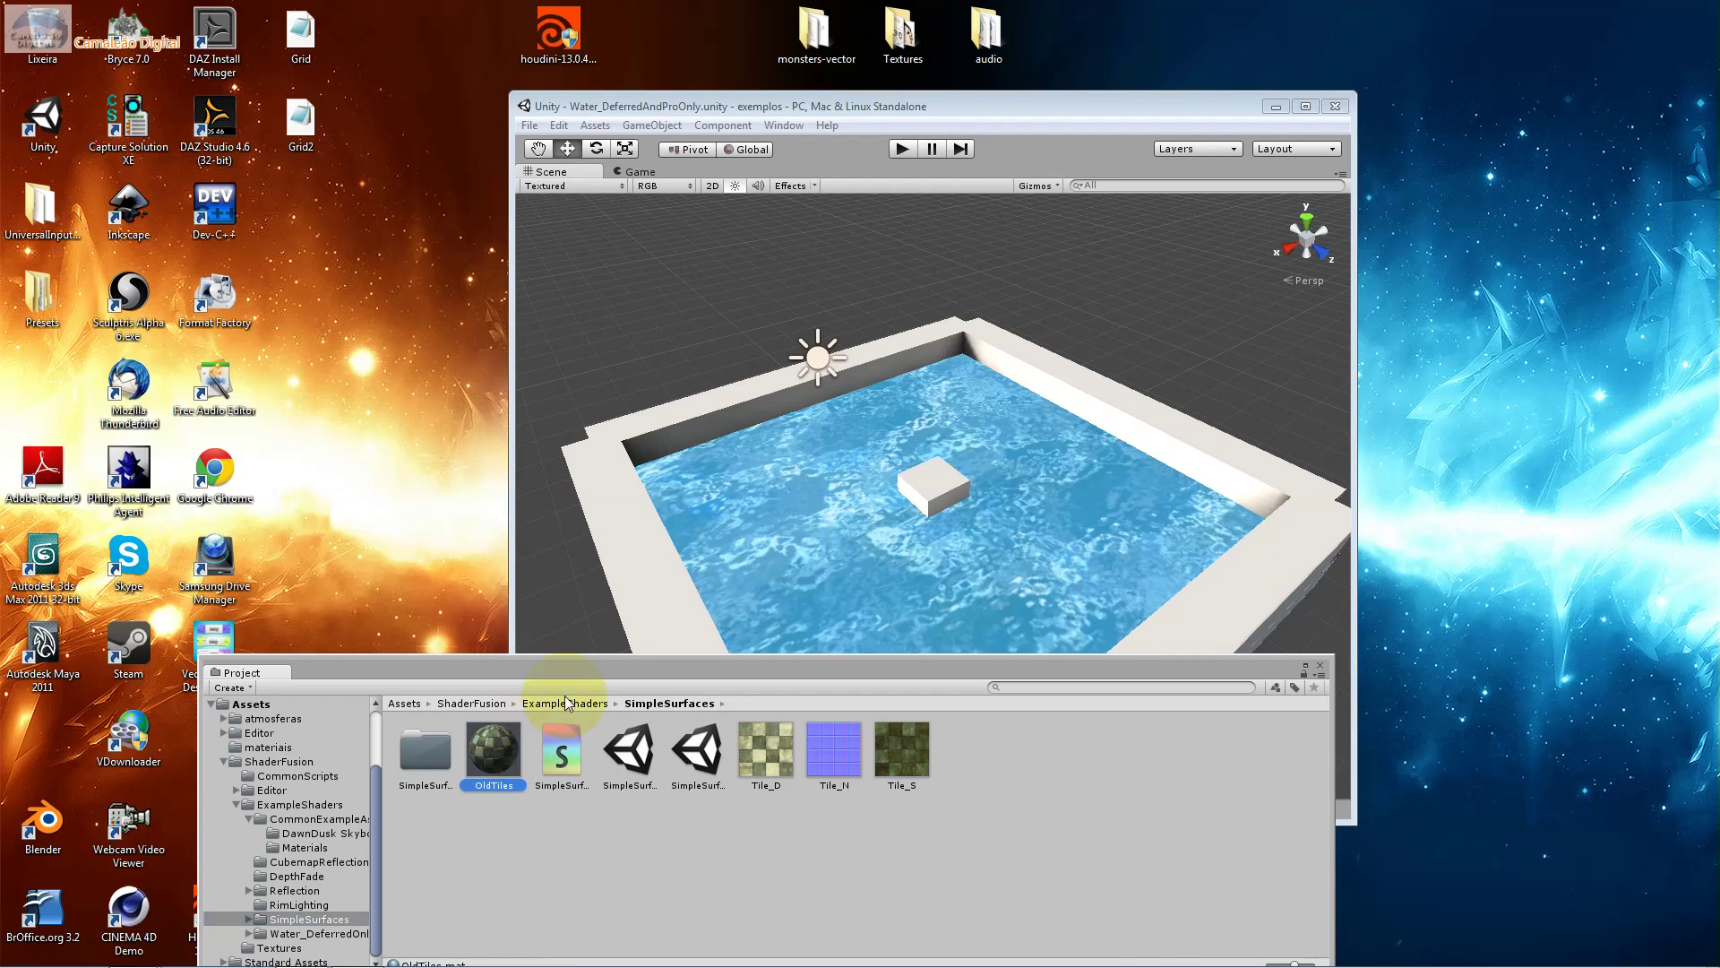
double_click(631, 746)
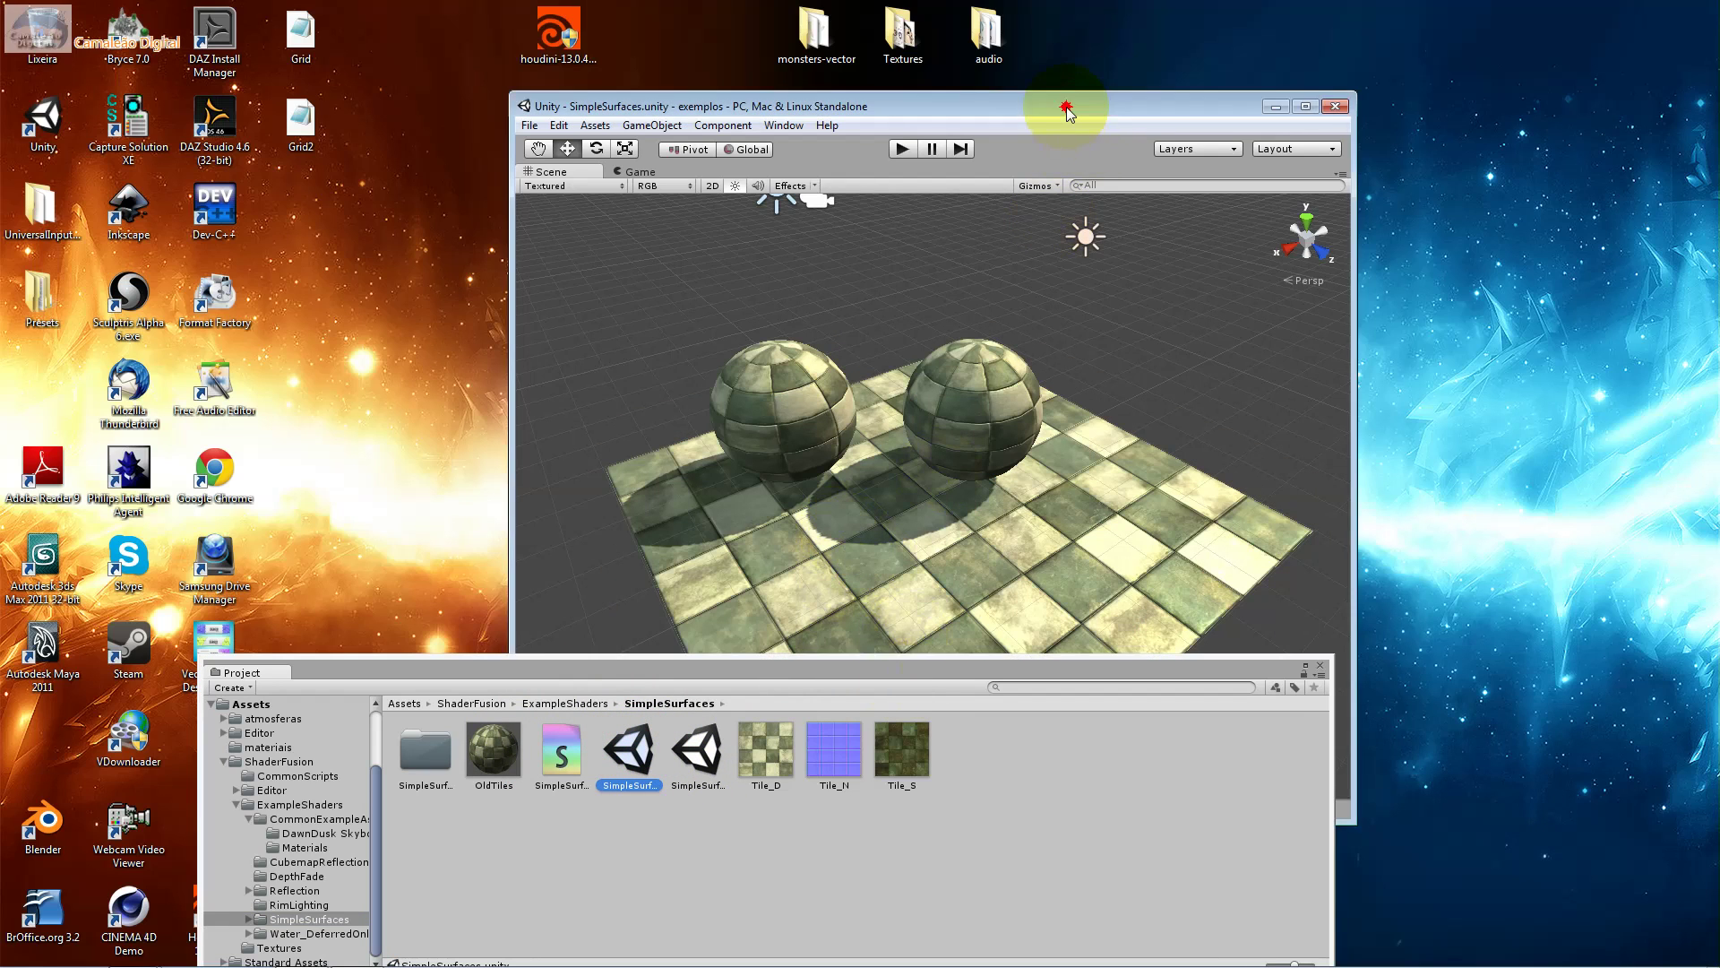
Rearrange the editor and Project windows and run SimpleSurfaces in play mode briefly.
left_click_drag(1067, 108, 1225, 43)
left_click_drag(852, 672, 727, 682)
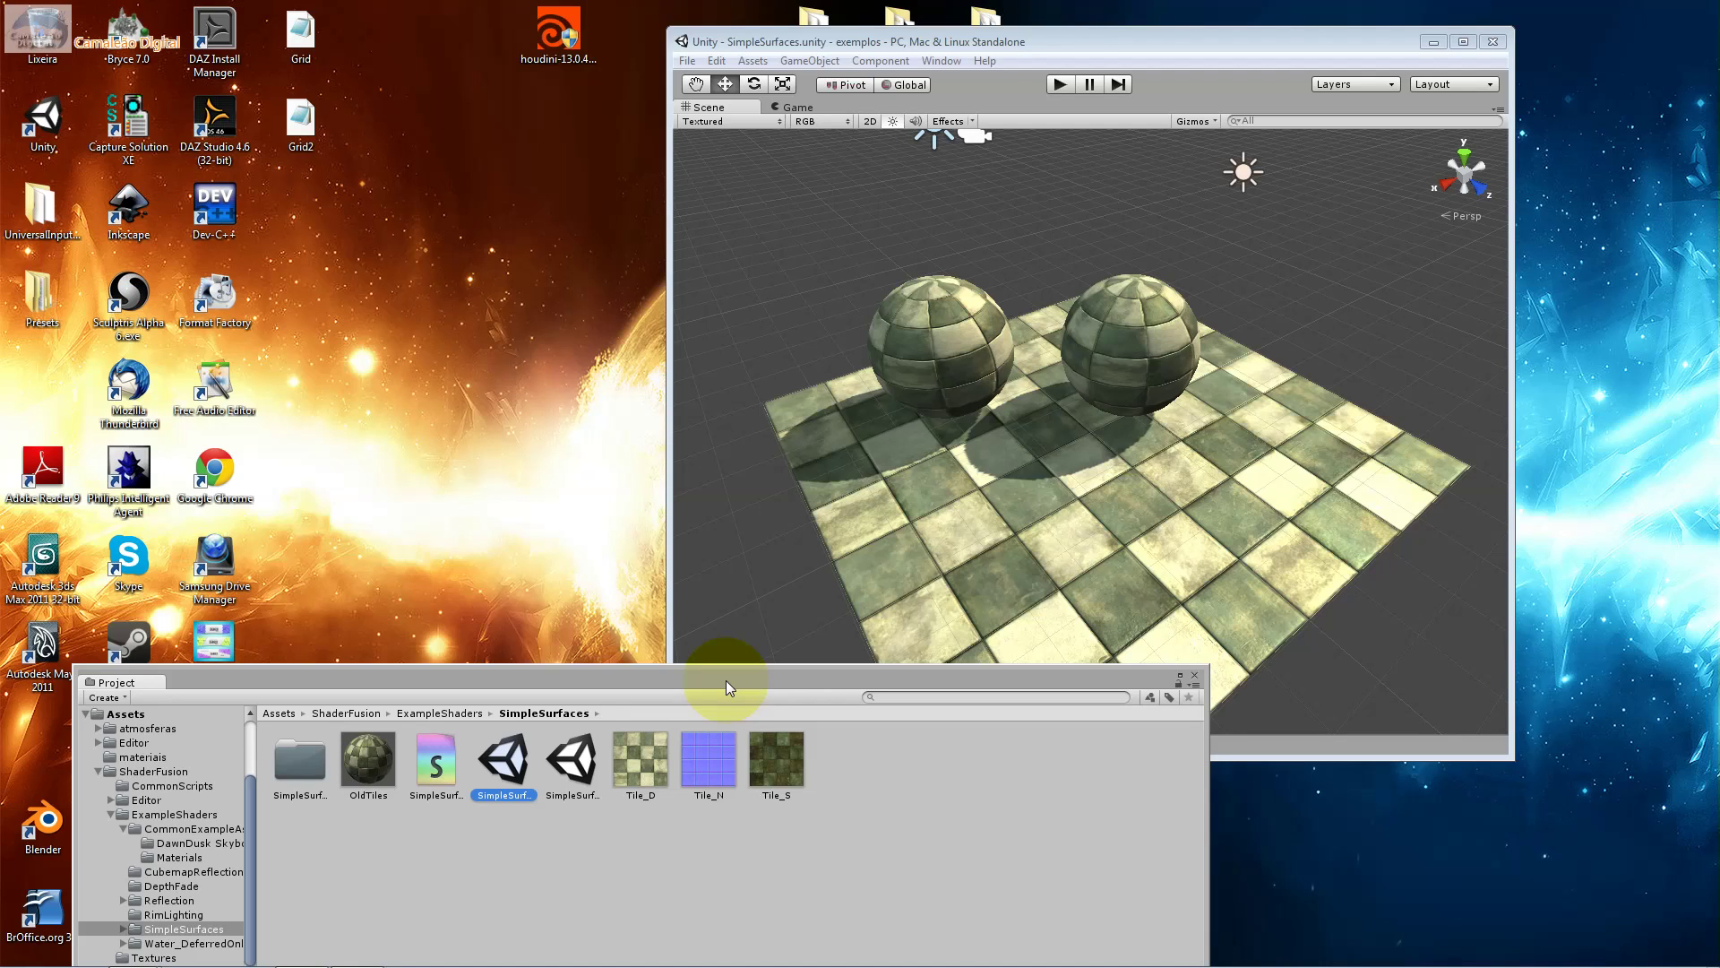
left_click(1058, 85)
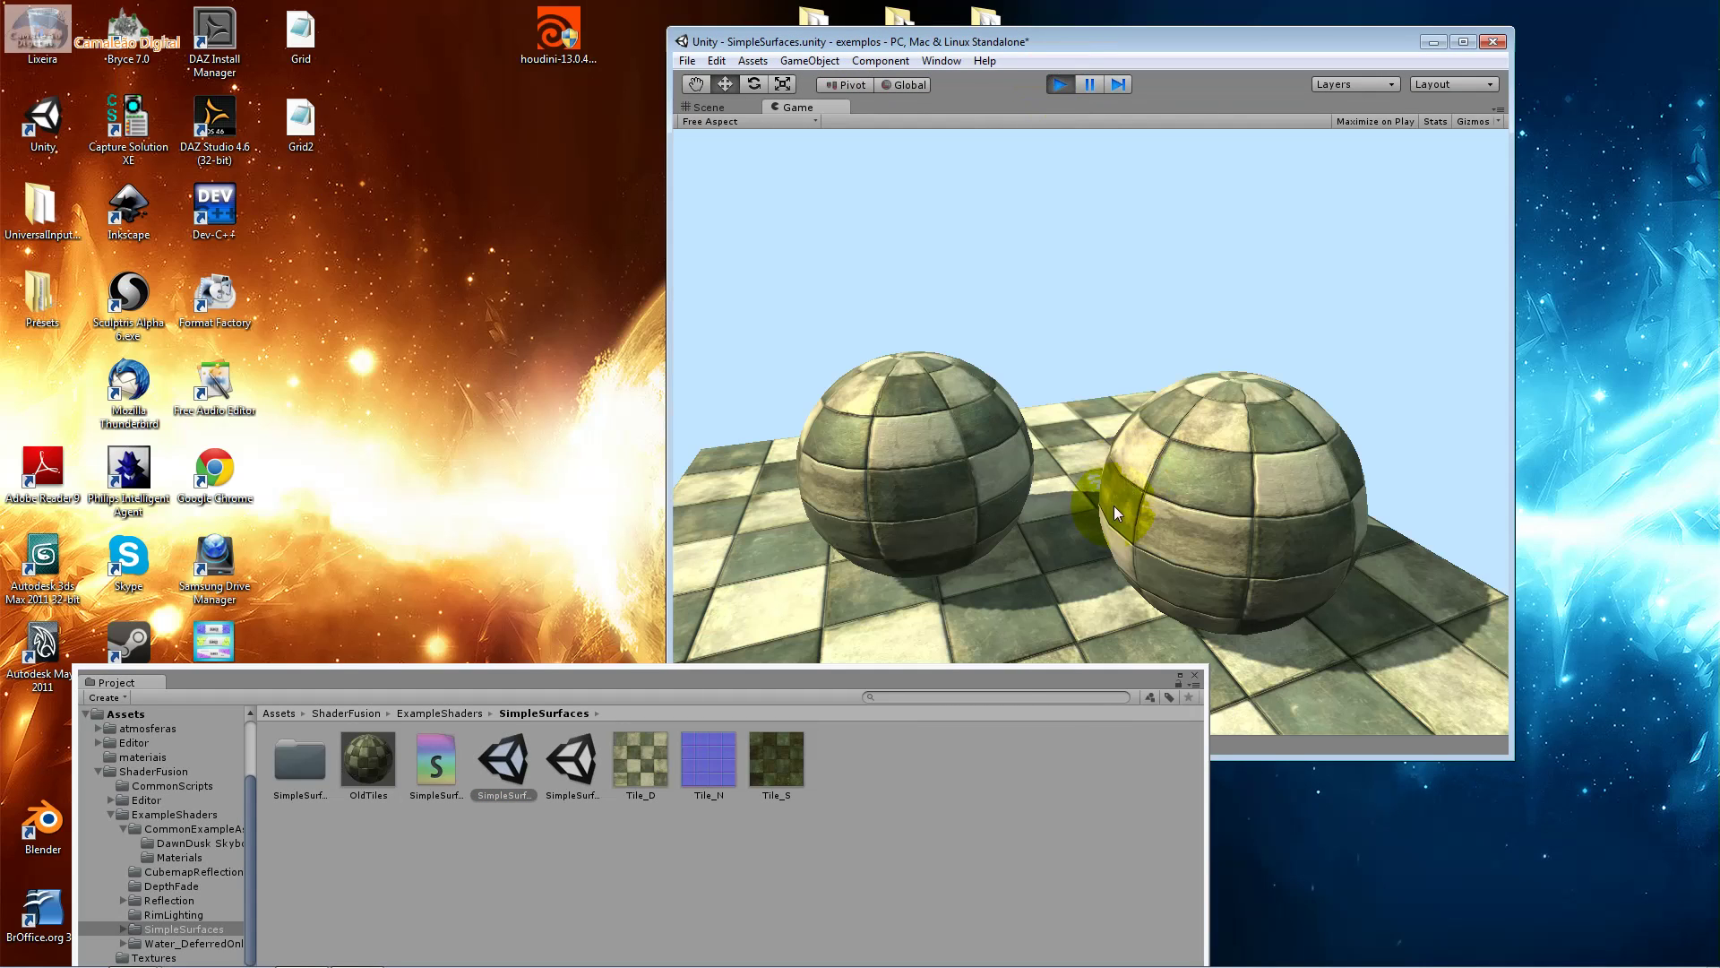
left_click_drag(1120, 711, 953, 840)
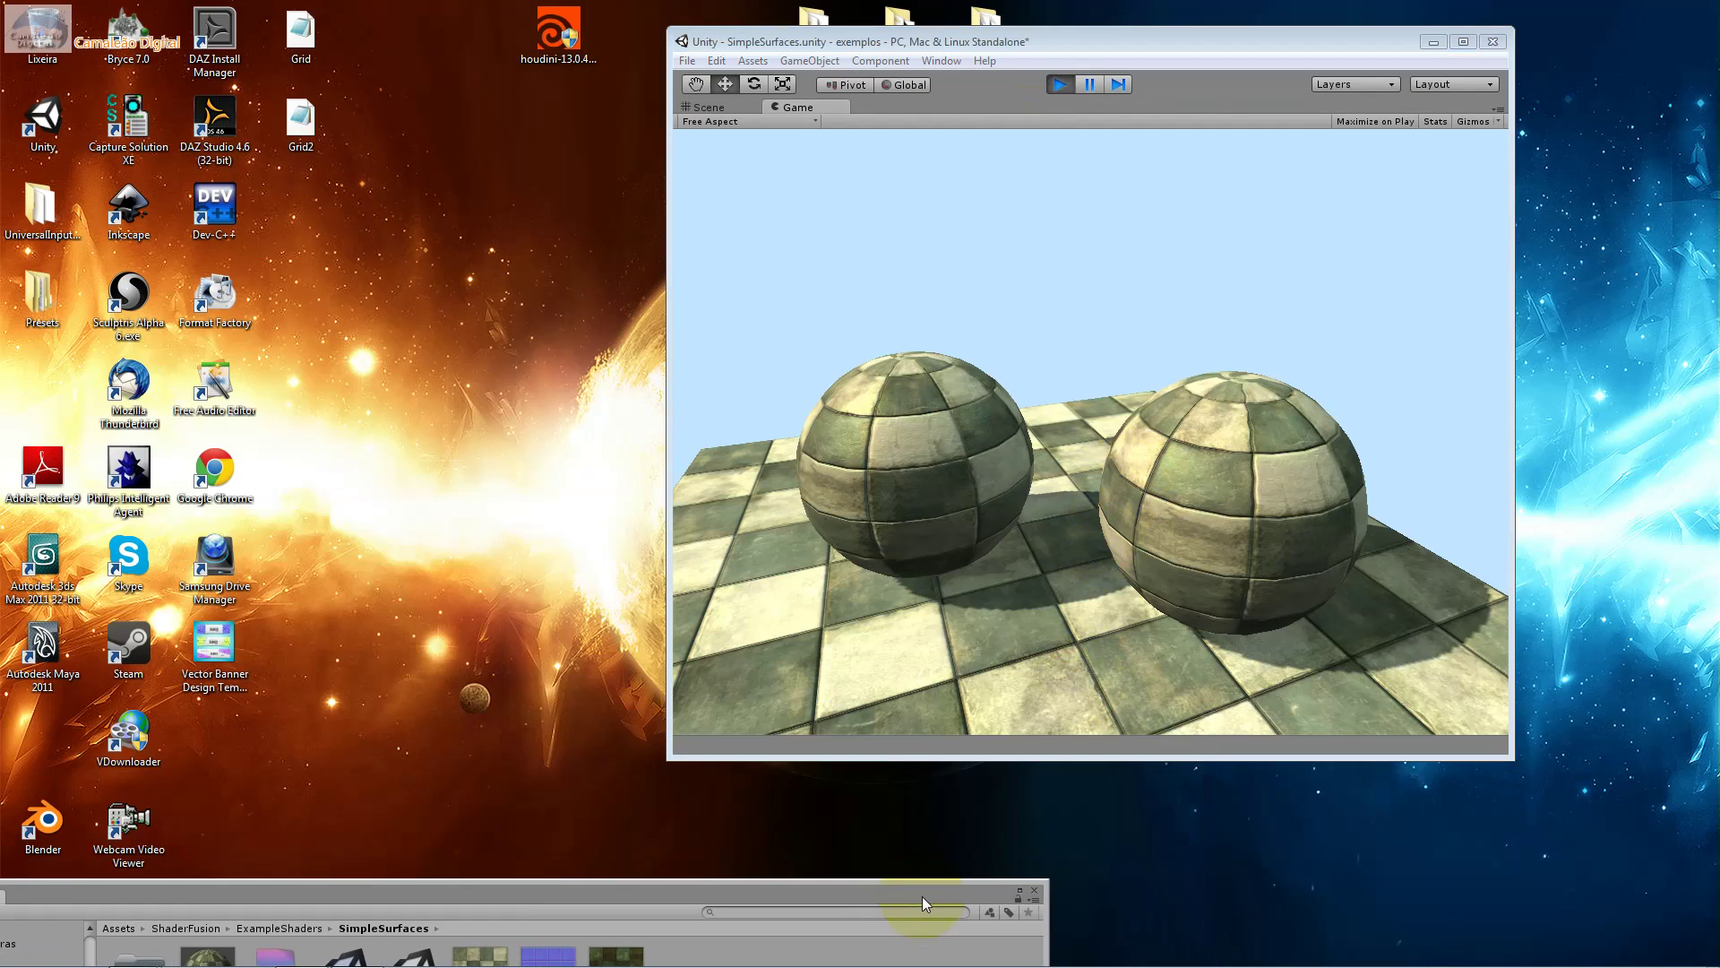
left_click(890, 390)
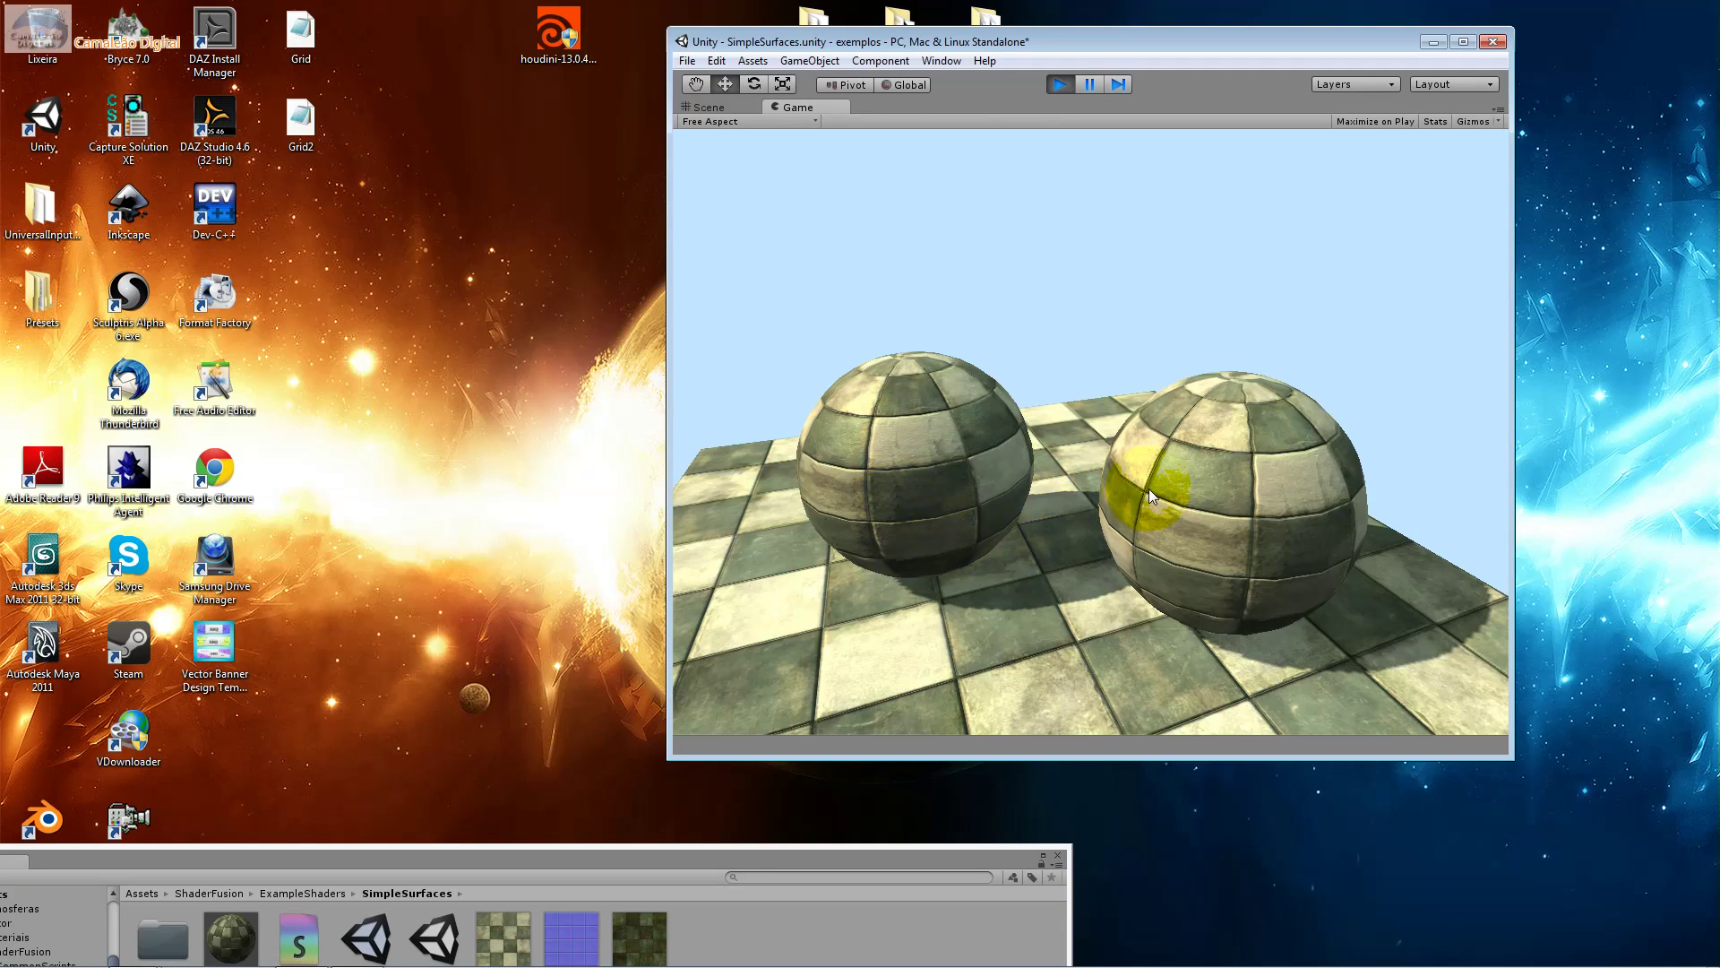
left_click(1057, 86)
Drag the left sphere forward and right, checking it from the Top and Front views.
left_click(927, 358)
left_click_drag(930, 357, 1078, 471)
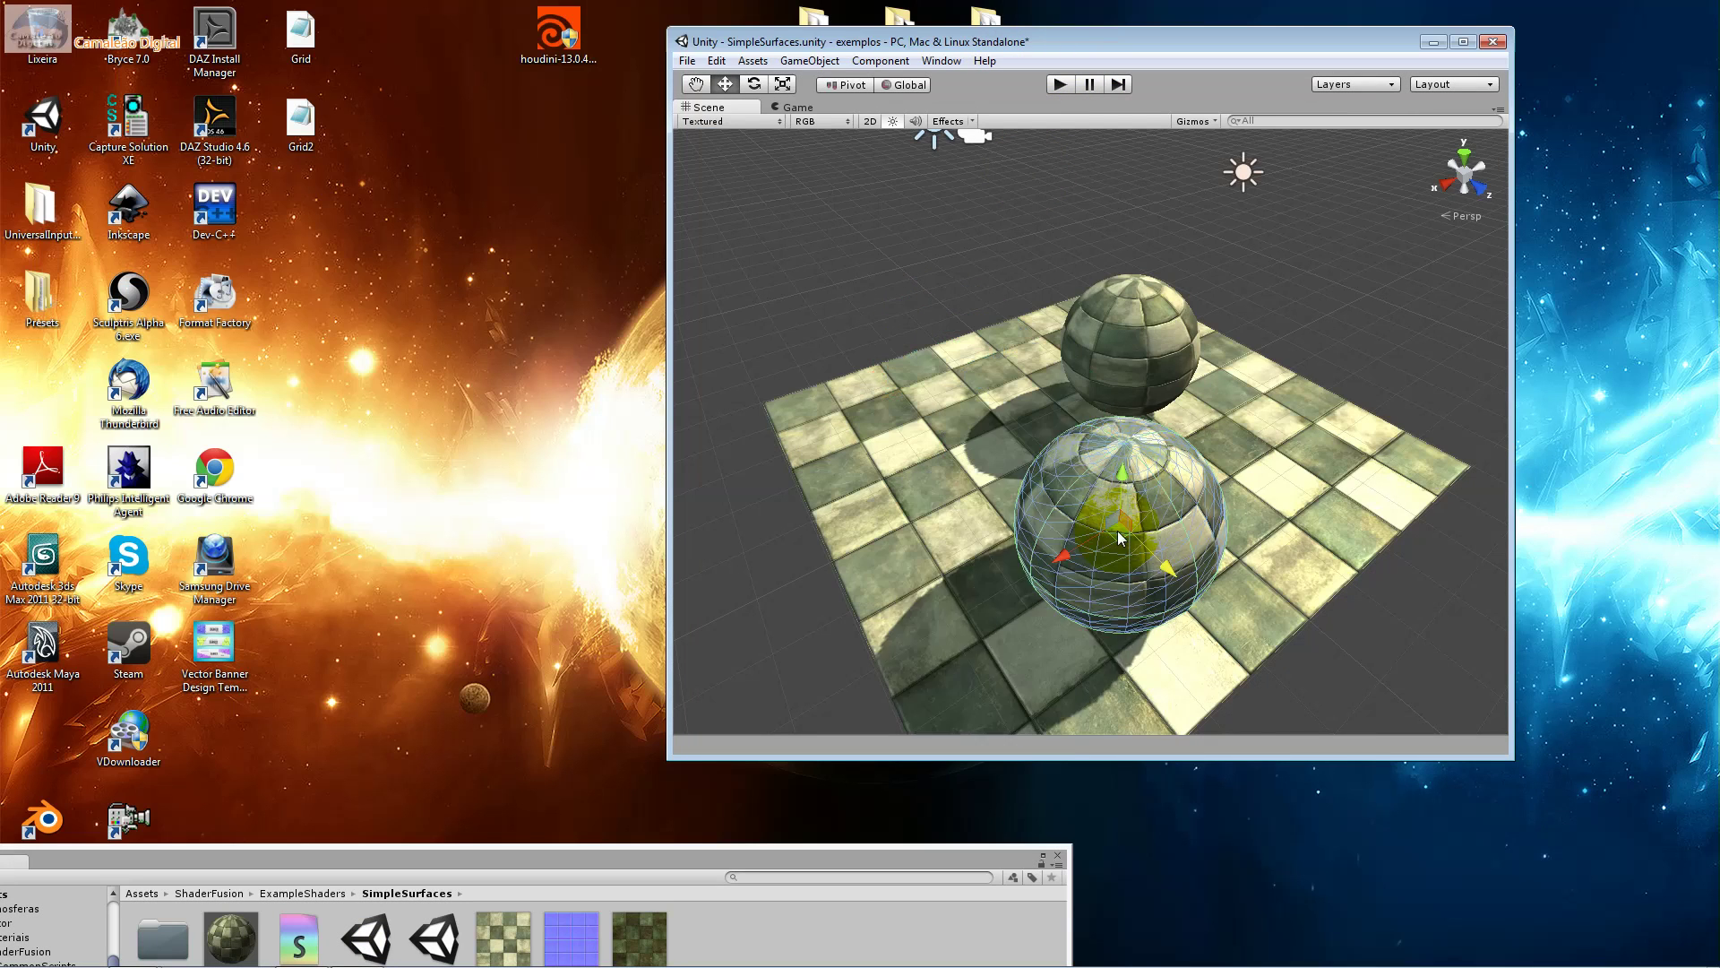
scroll(1115, 497, "up", 5)
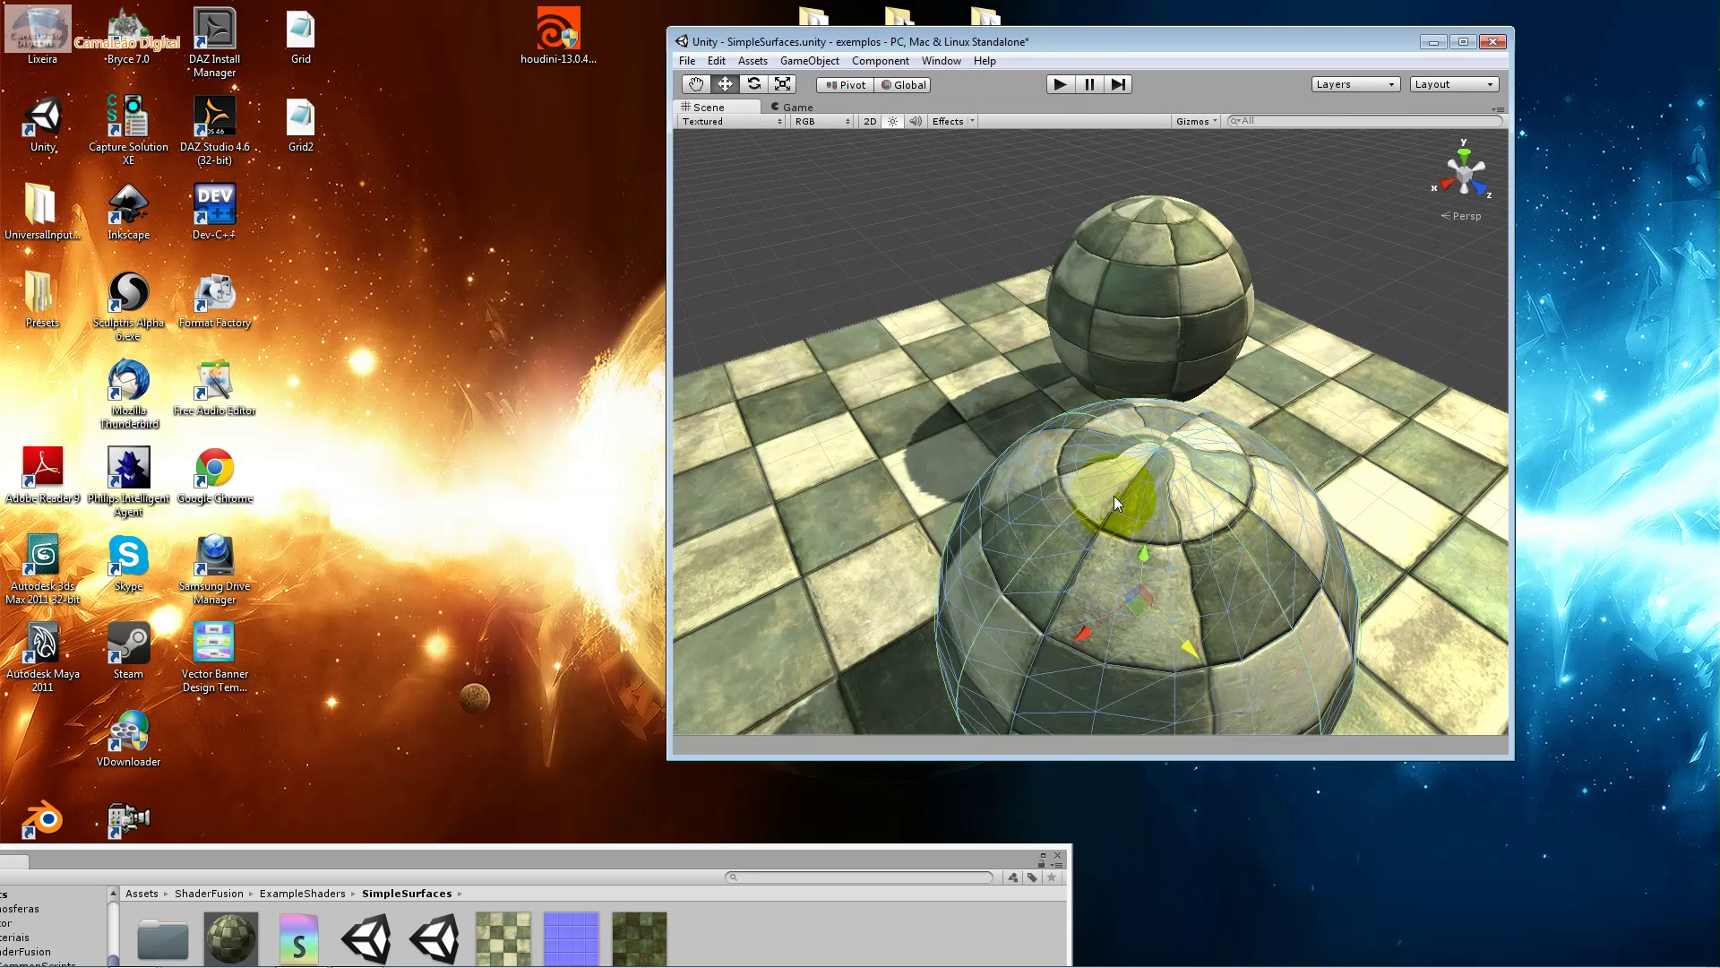
left_click(1462, 156)
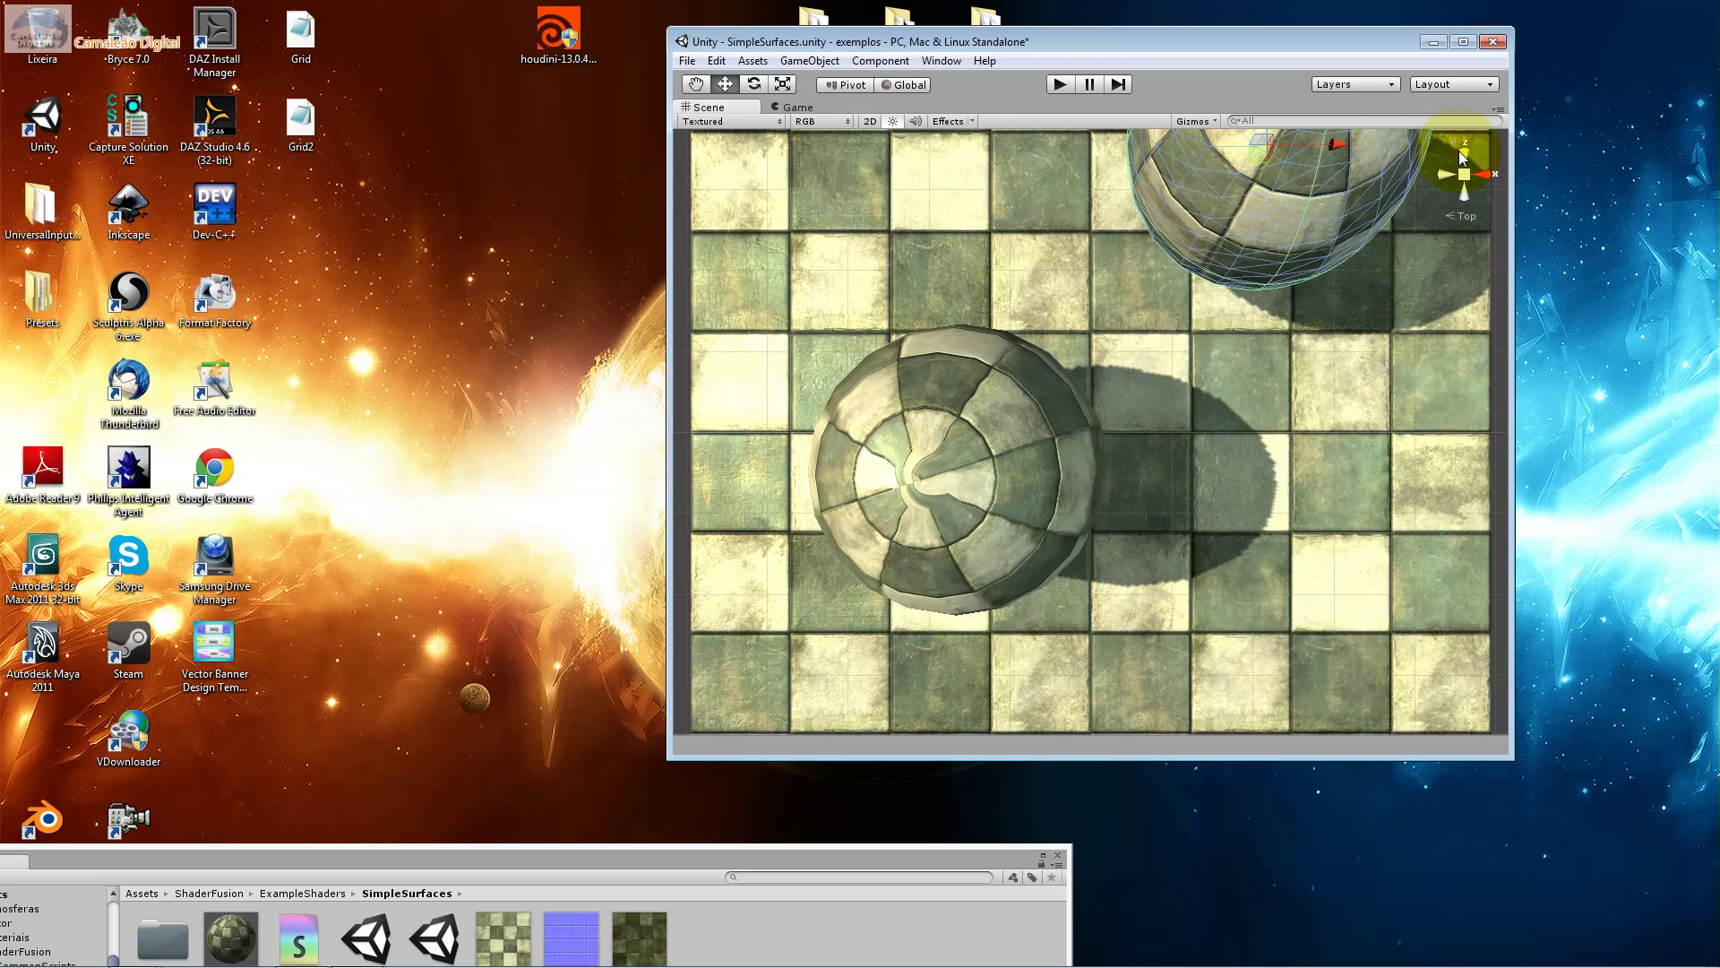
left_click(1465, 175)
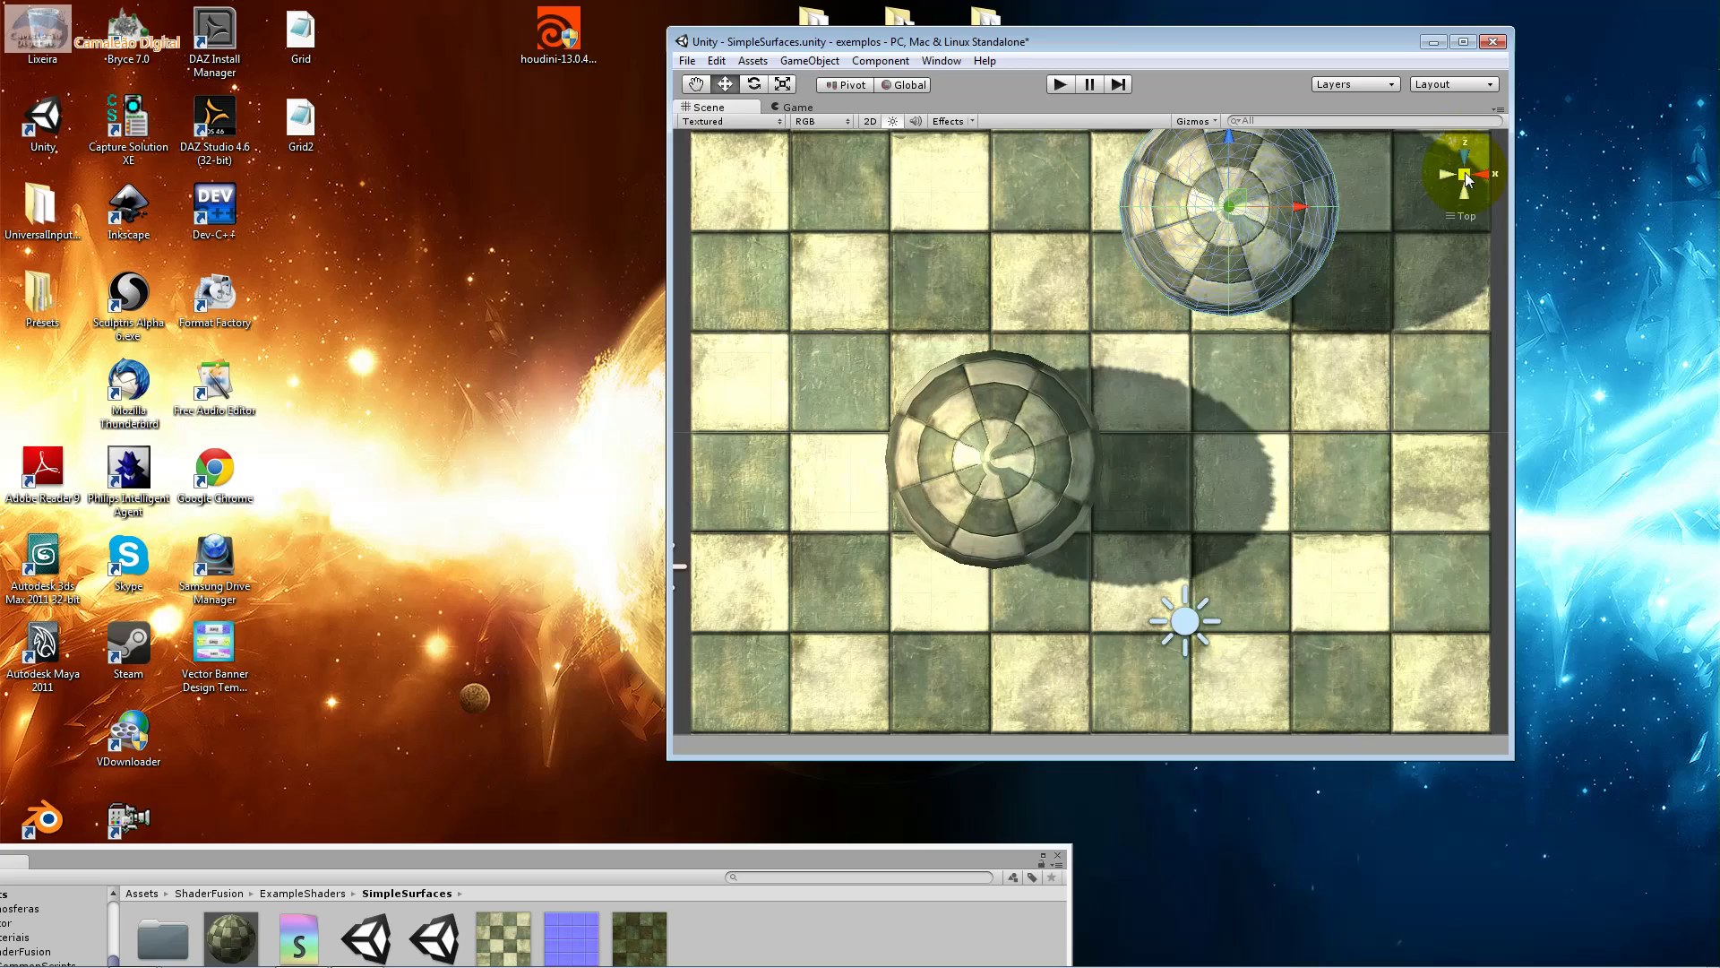
left_click(1465, 177)
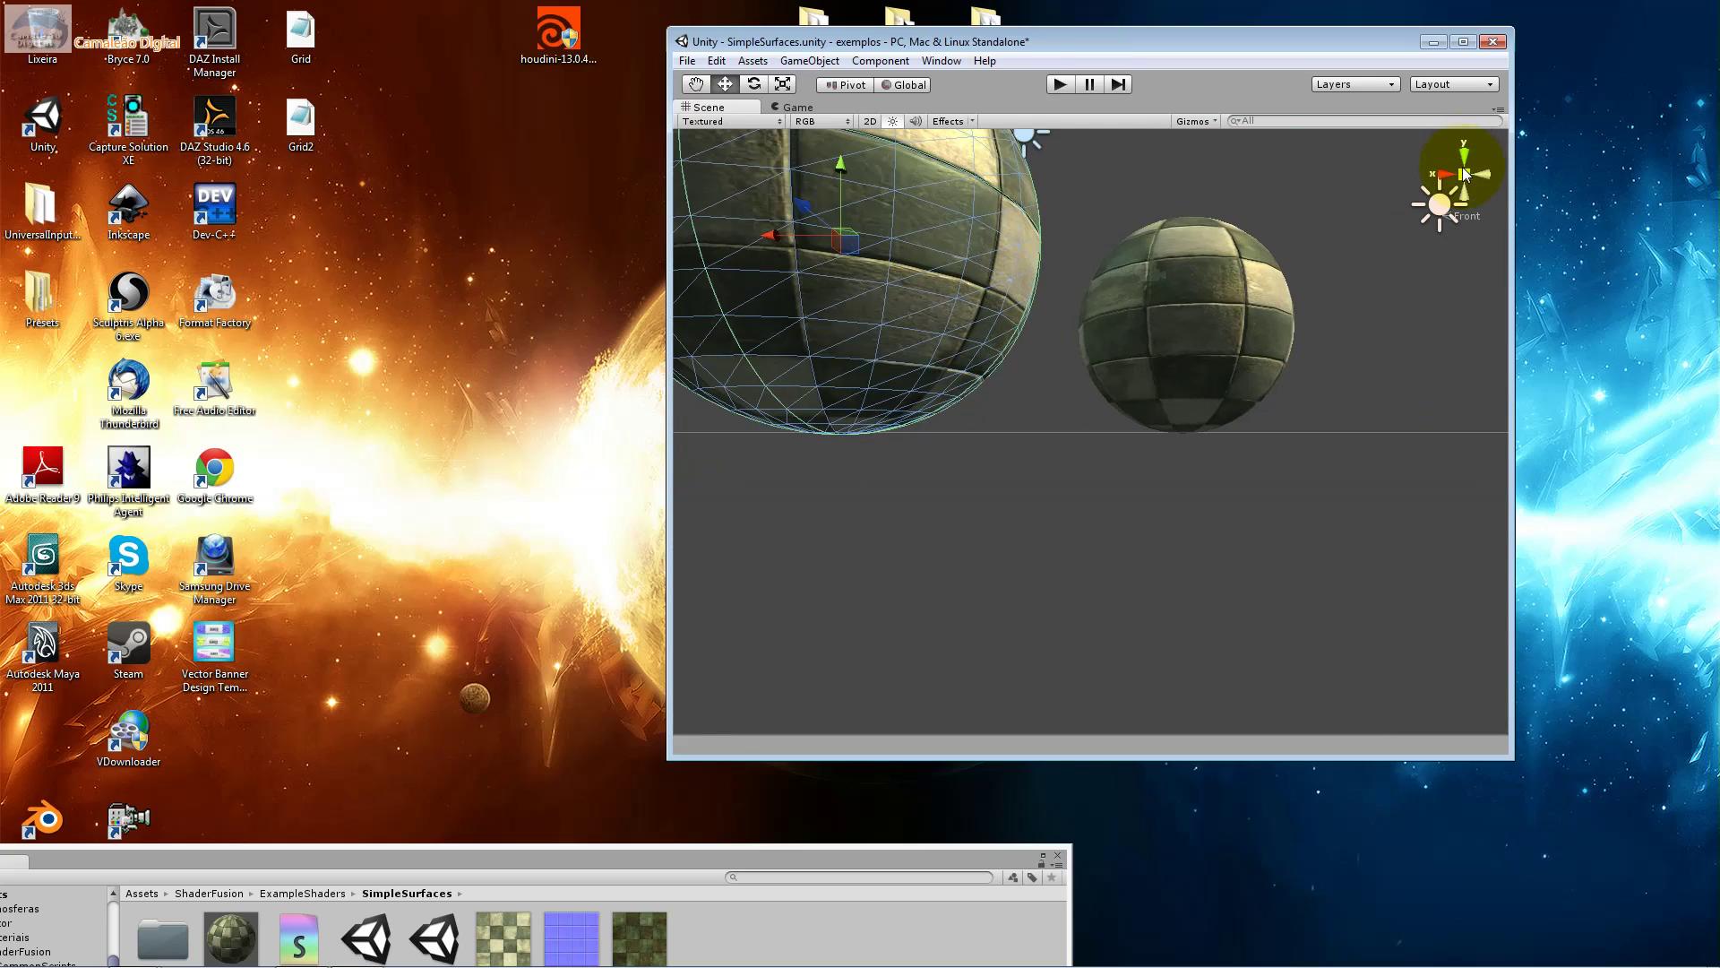
mouse_move(1261, 215)
left_mouse_down("alt")
mouse_move(1049, 371)
mouse_move(1217, 418)
mouse_move(1295, 412)
left_mouse_up("alt")
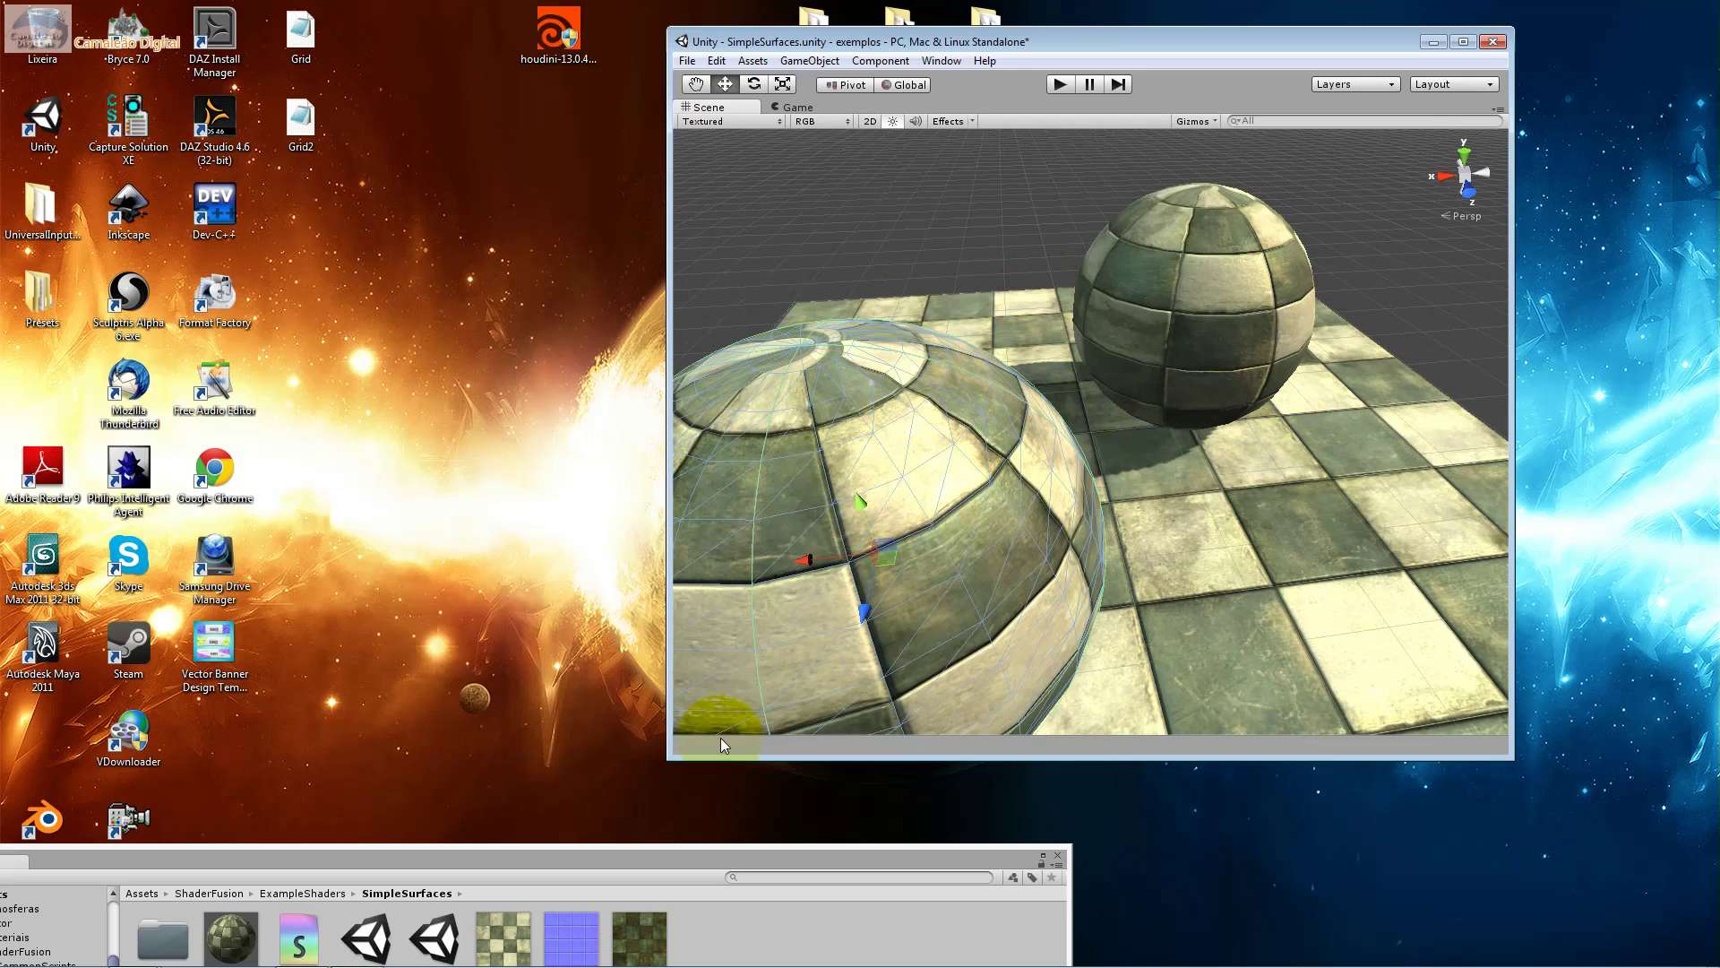
left_click_drag(630, 862, 700, 438)
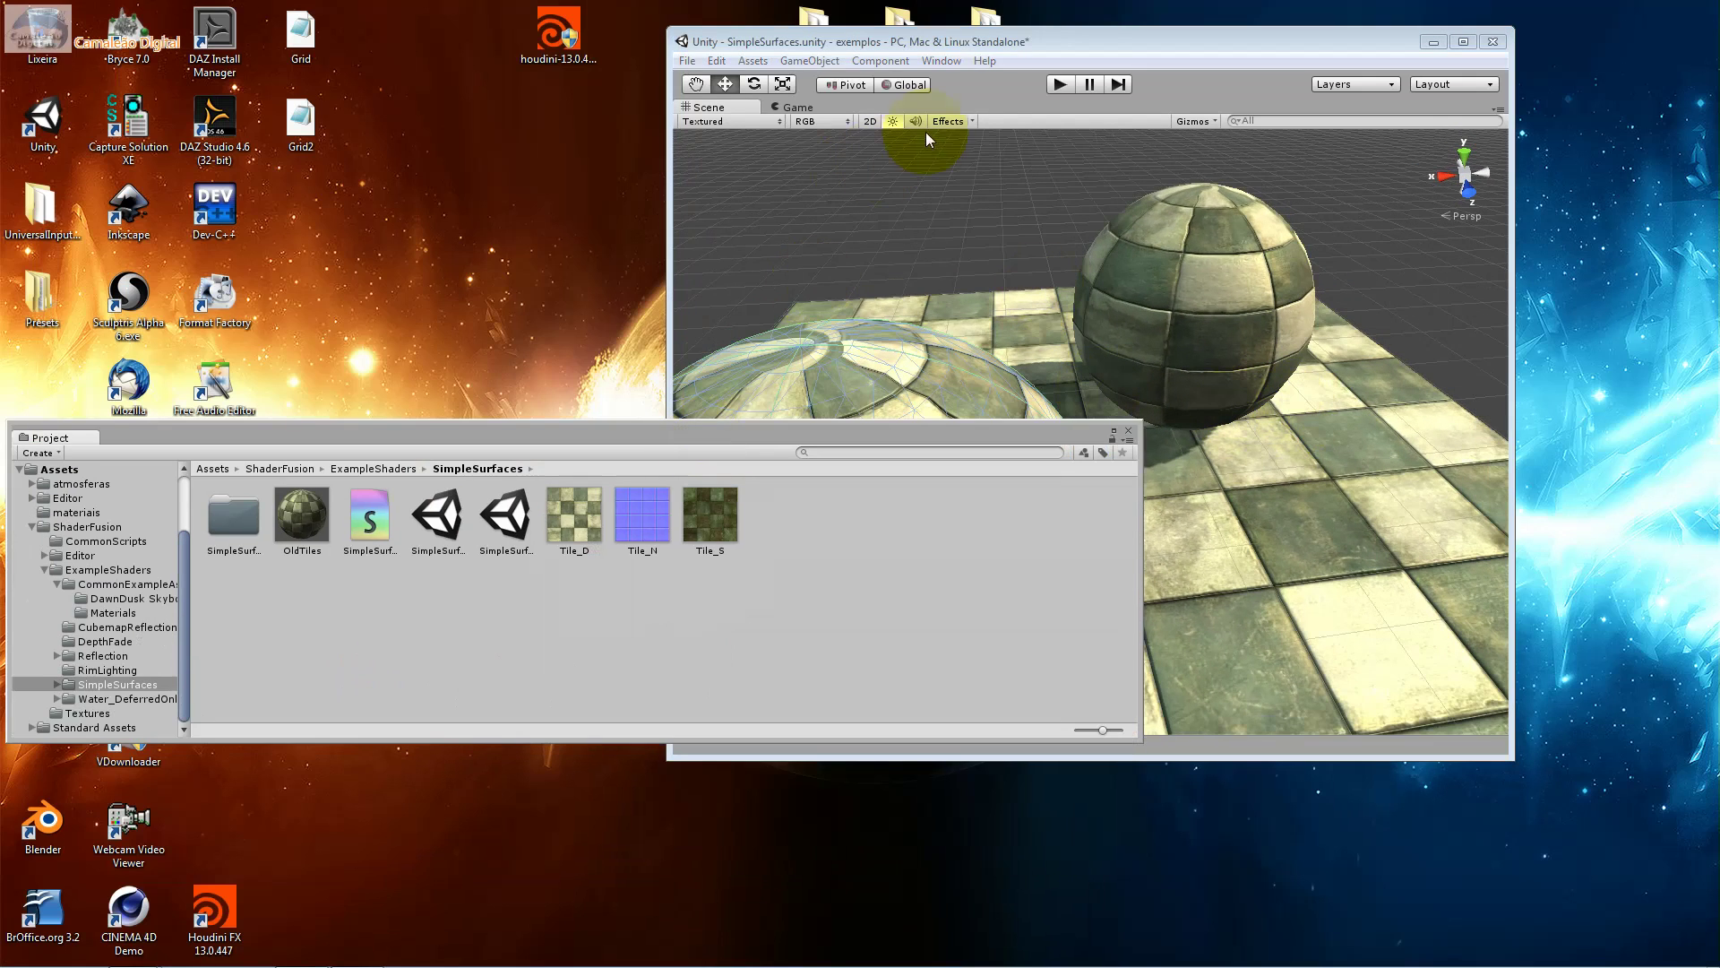
Show the sphere's Inspector and locate its Tile_D and Tile_N textures in the project.
left_click(943, 60)
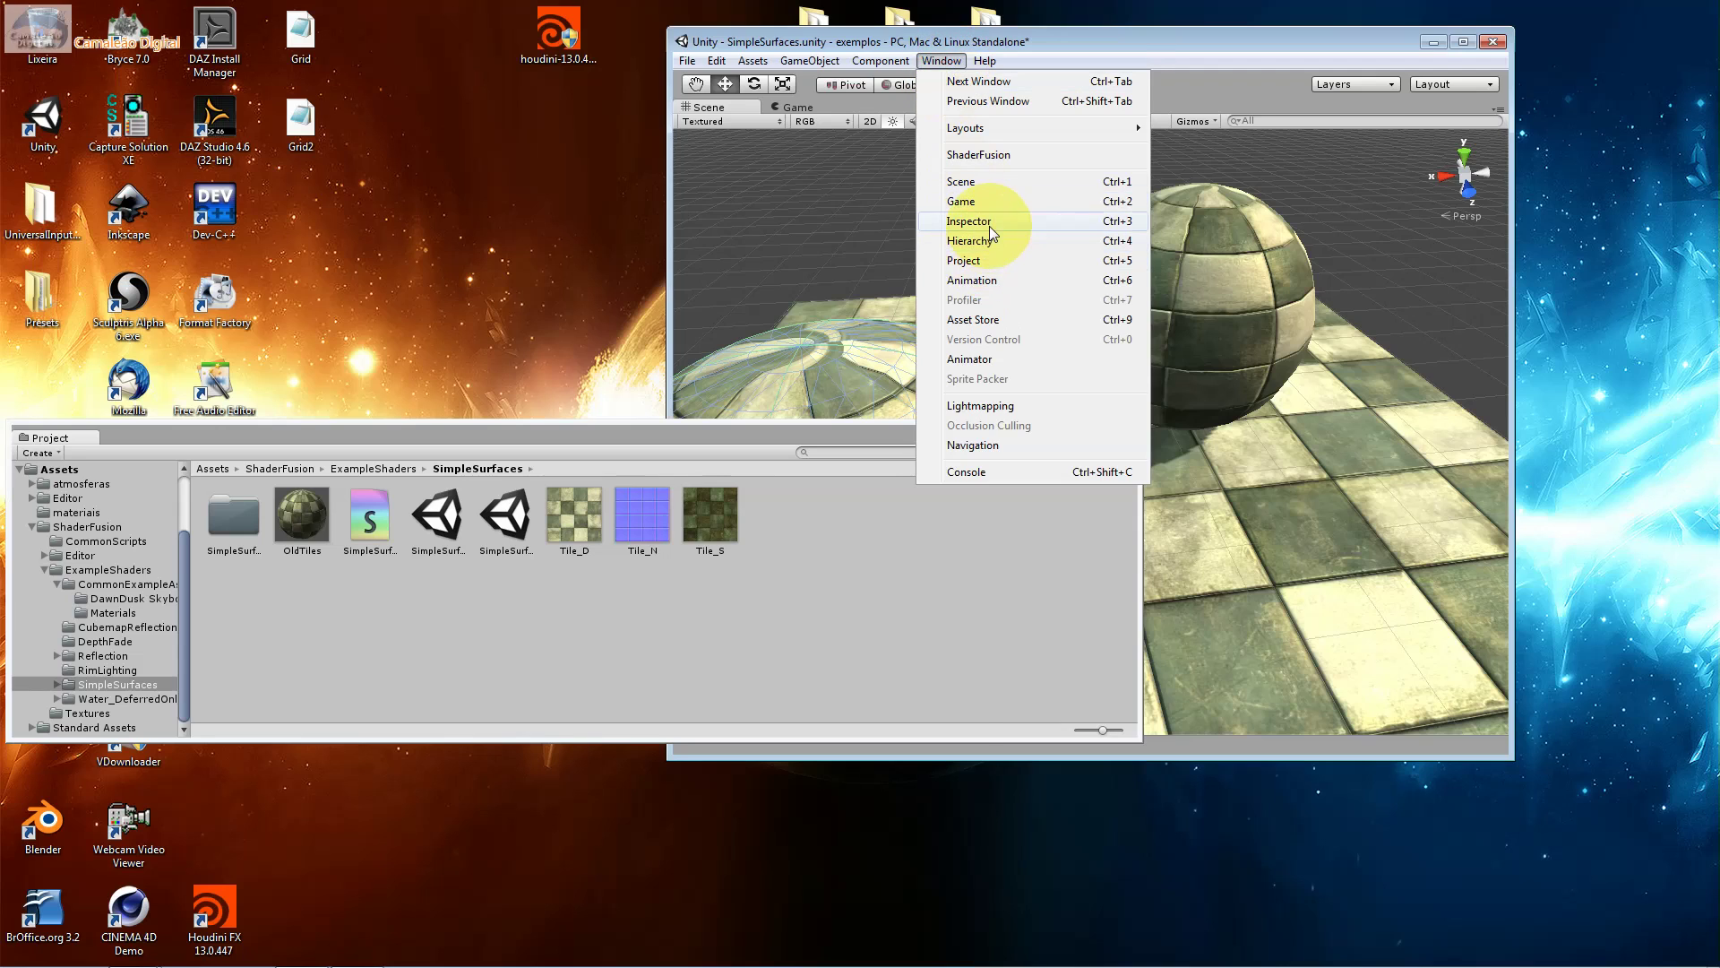
left_click(989, 224)
left_click(1347, 588)
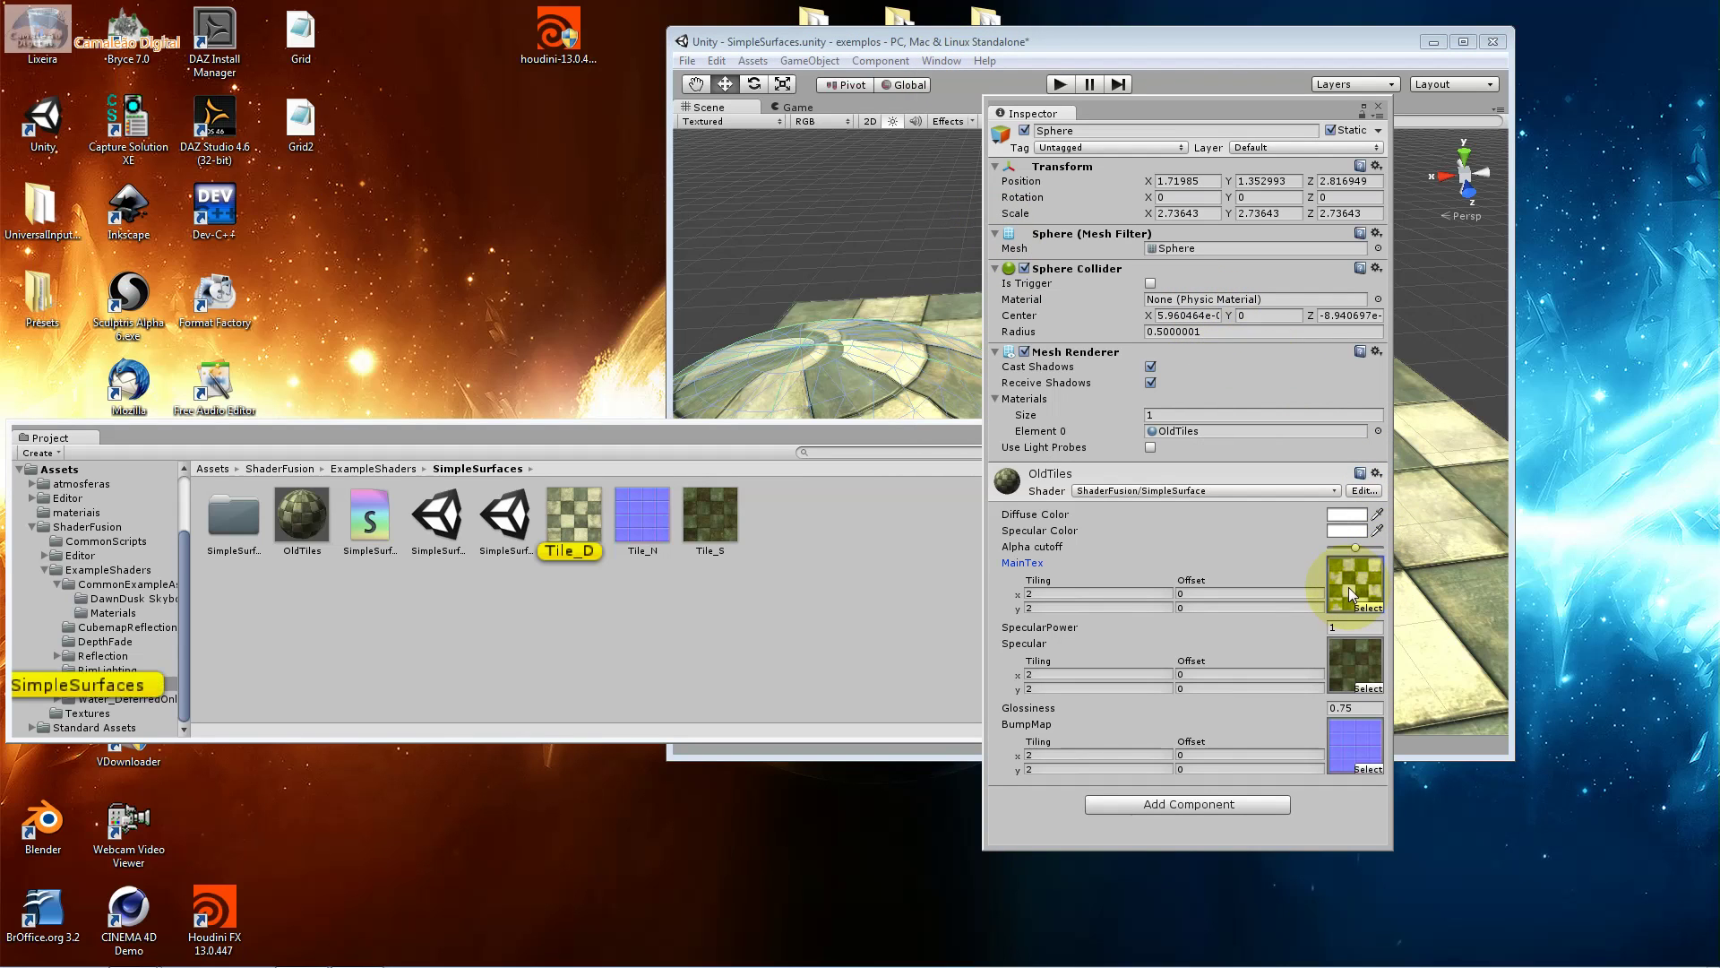
left_click(1344, 740)
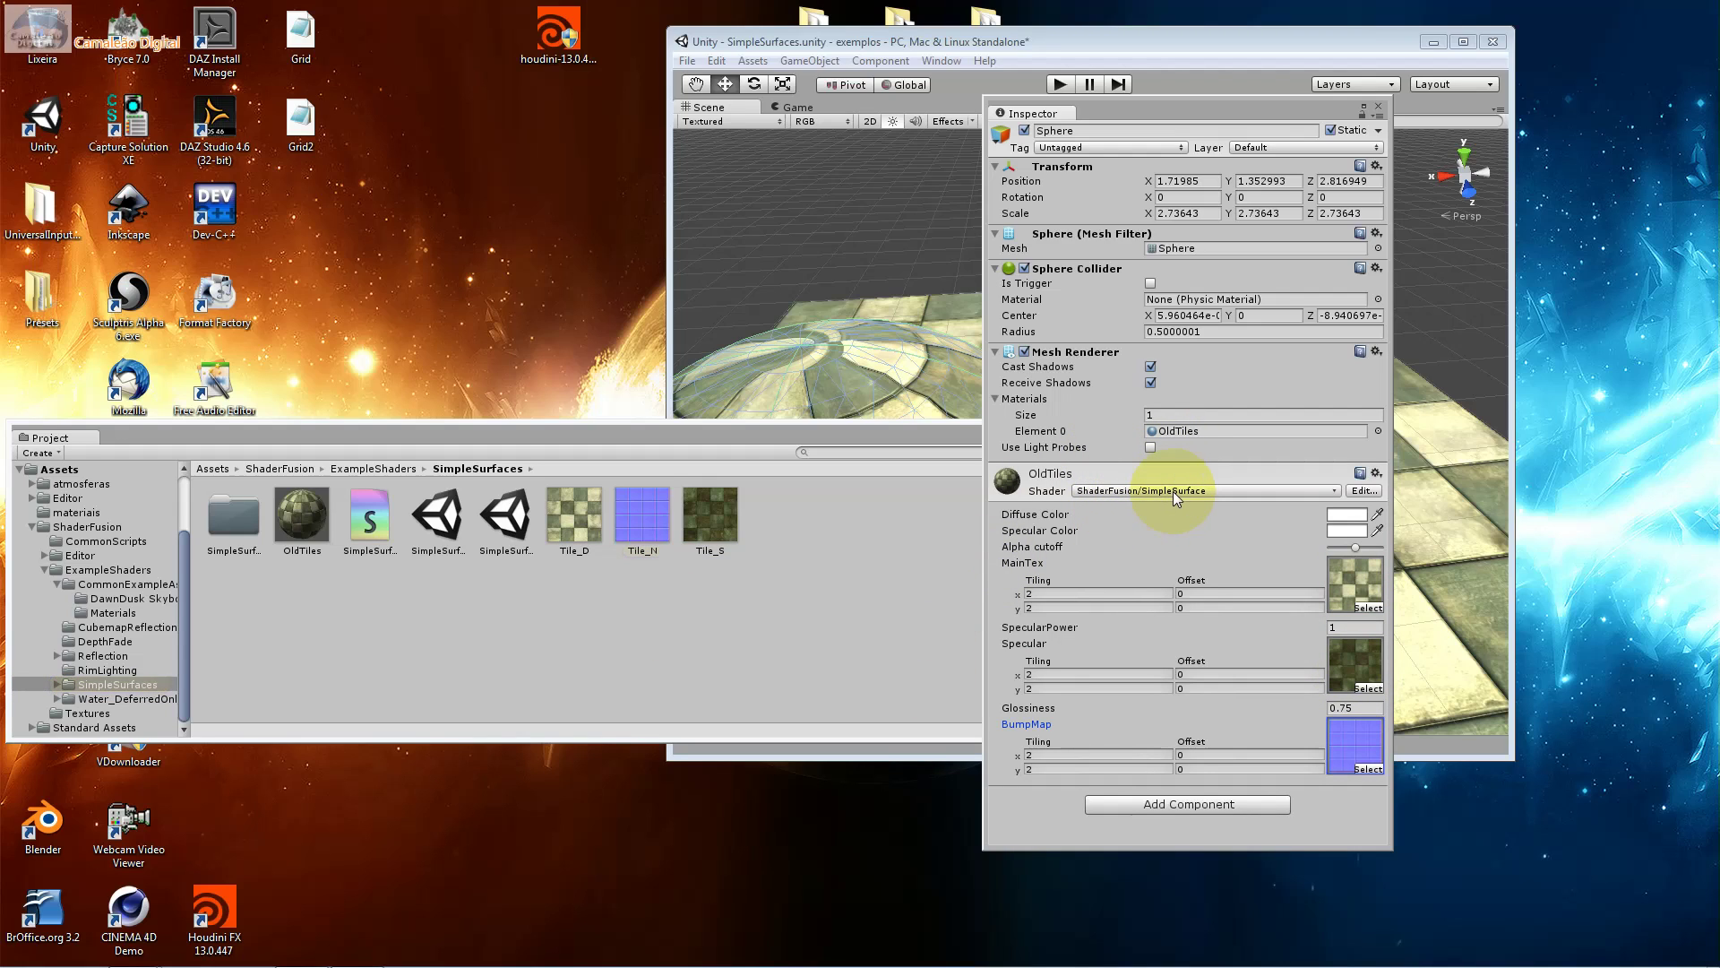
Check the shader list without changing it, then open the SimpleSurfaces_Deferred scene.
left_click(1095, 495)
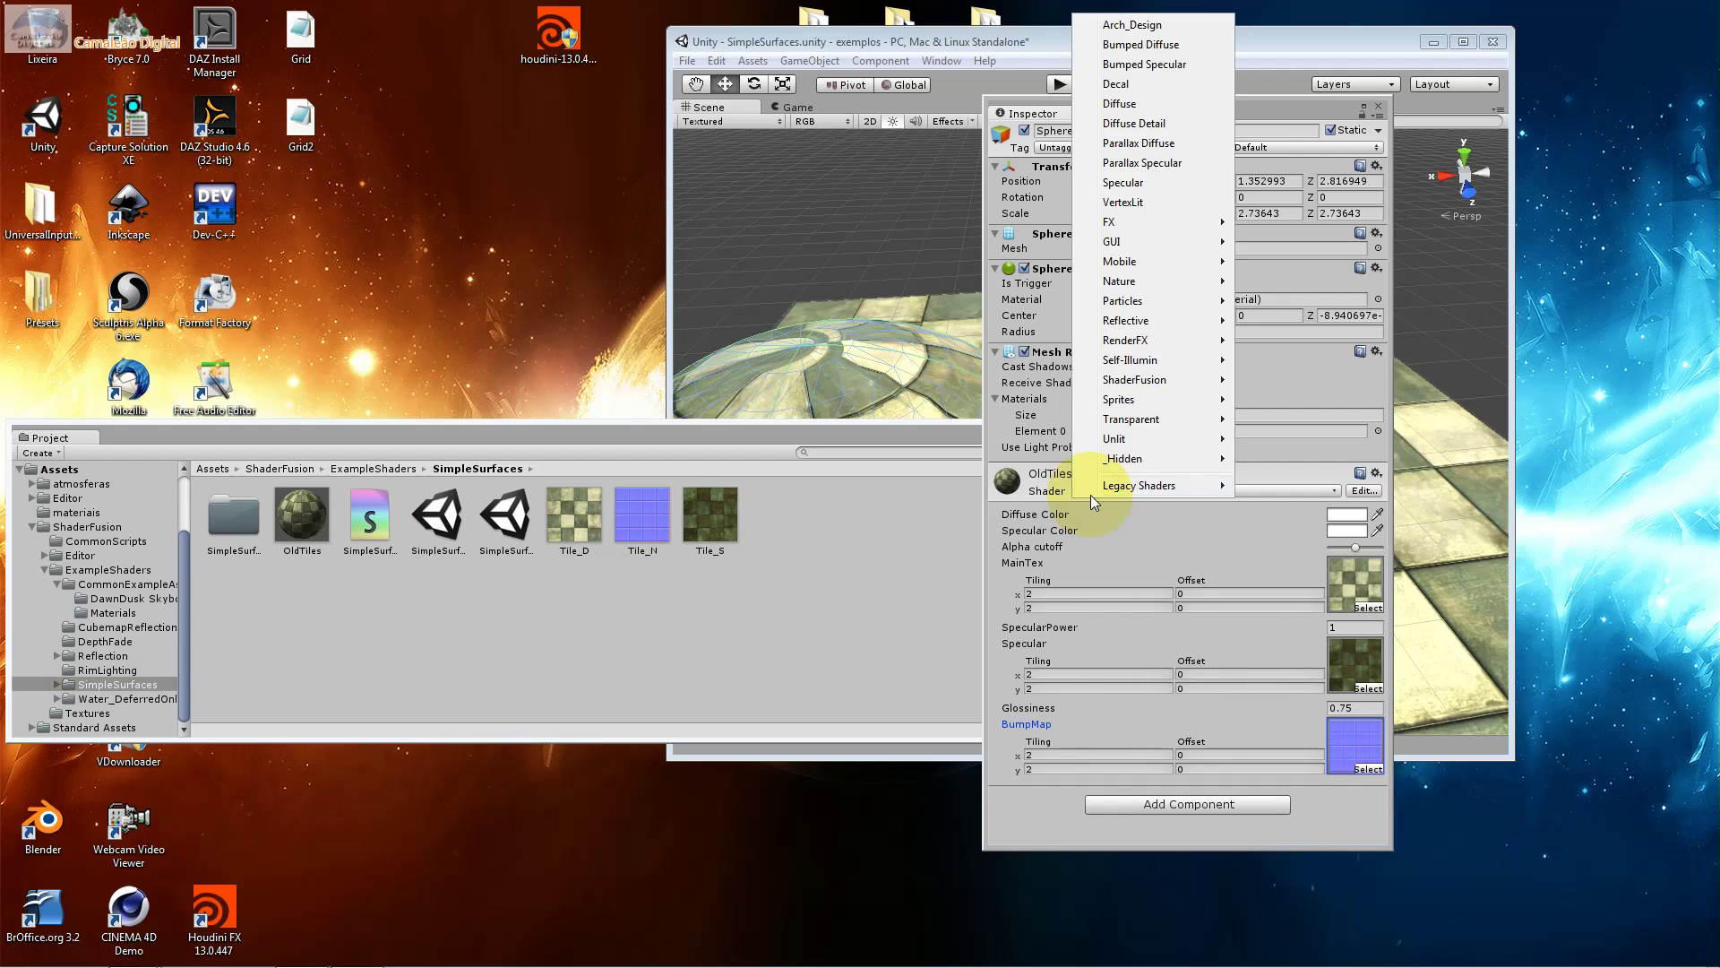
left_click(1030, 497)
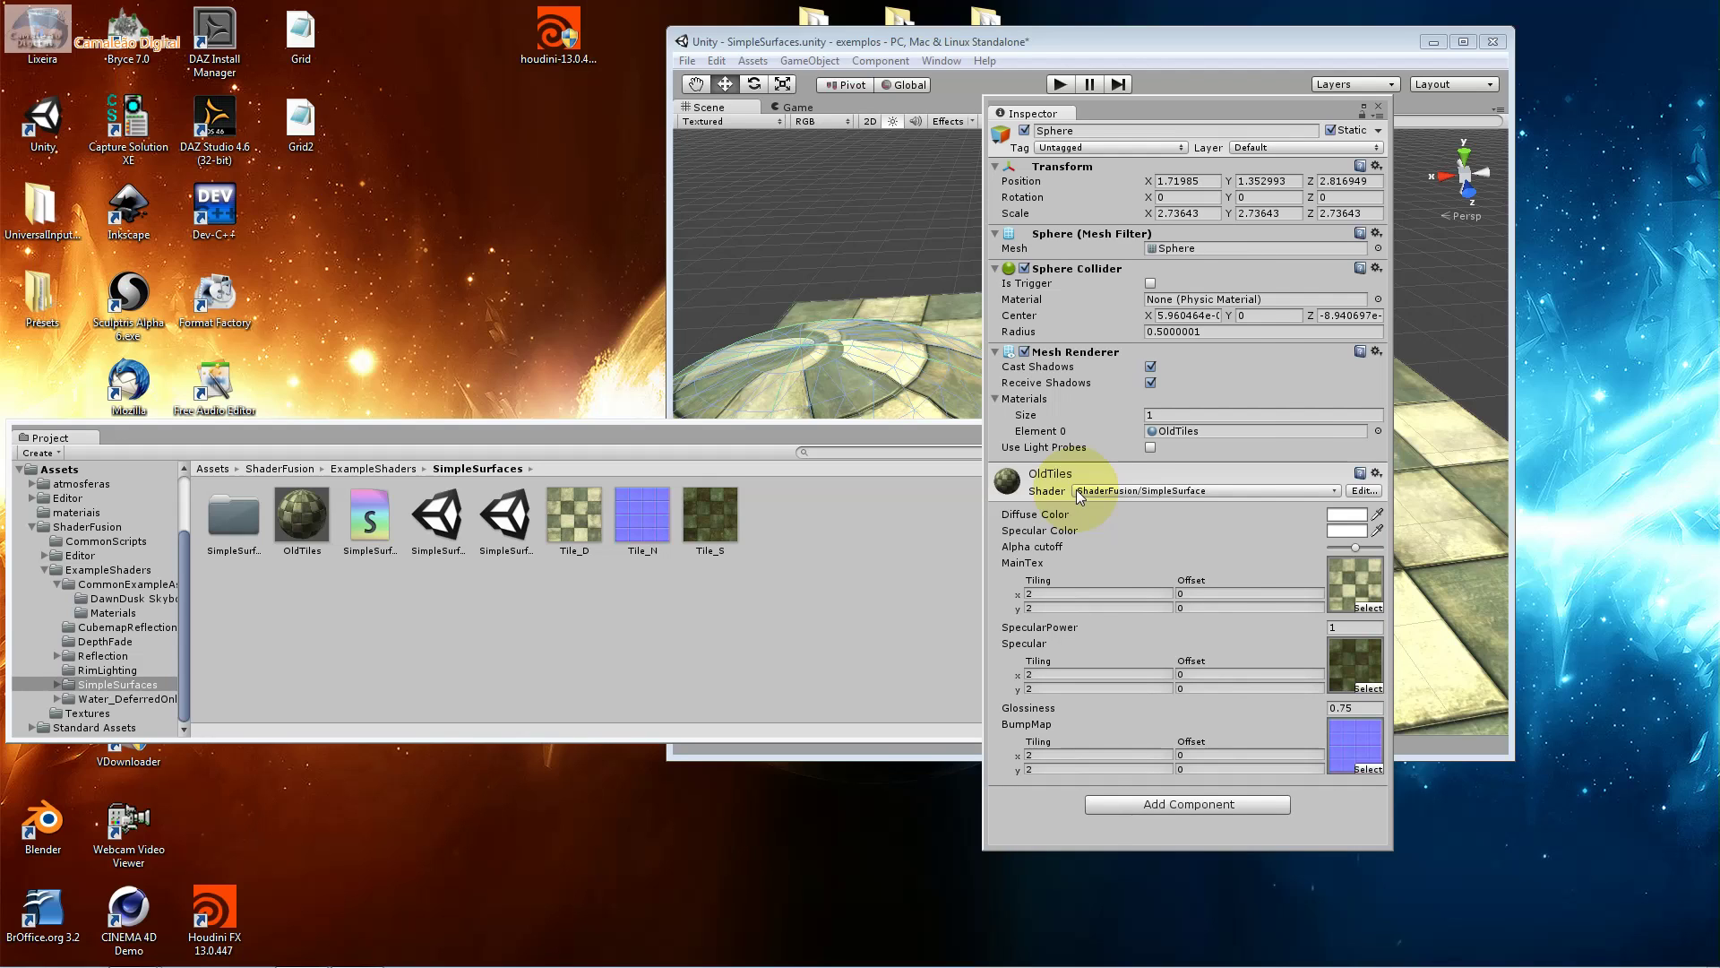
left_click_drag(1157, 115, 1286, 115)
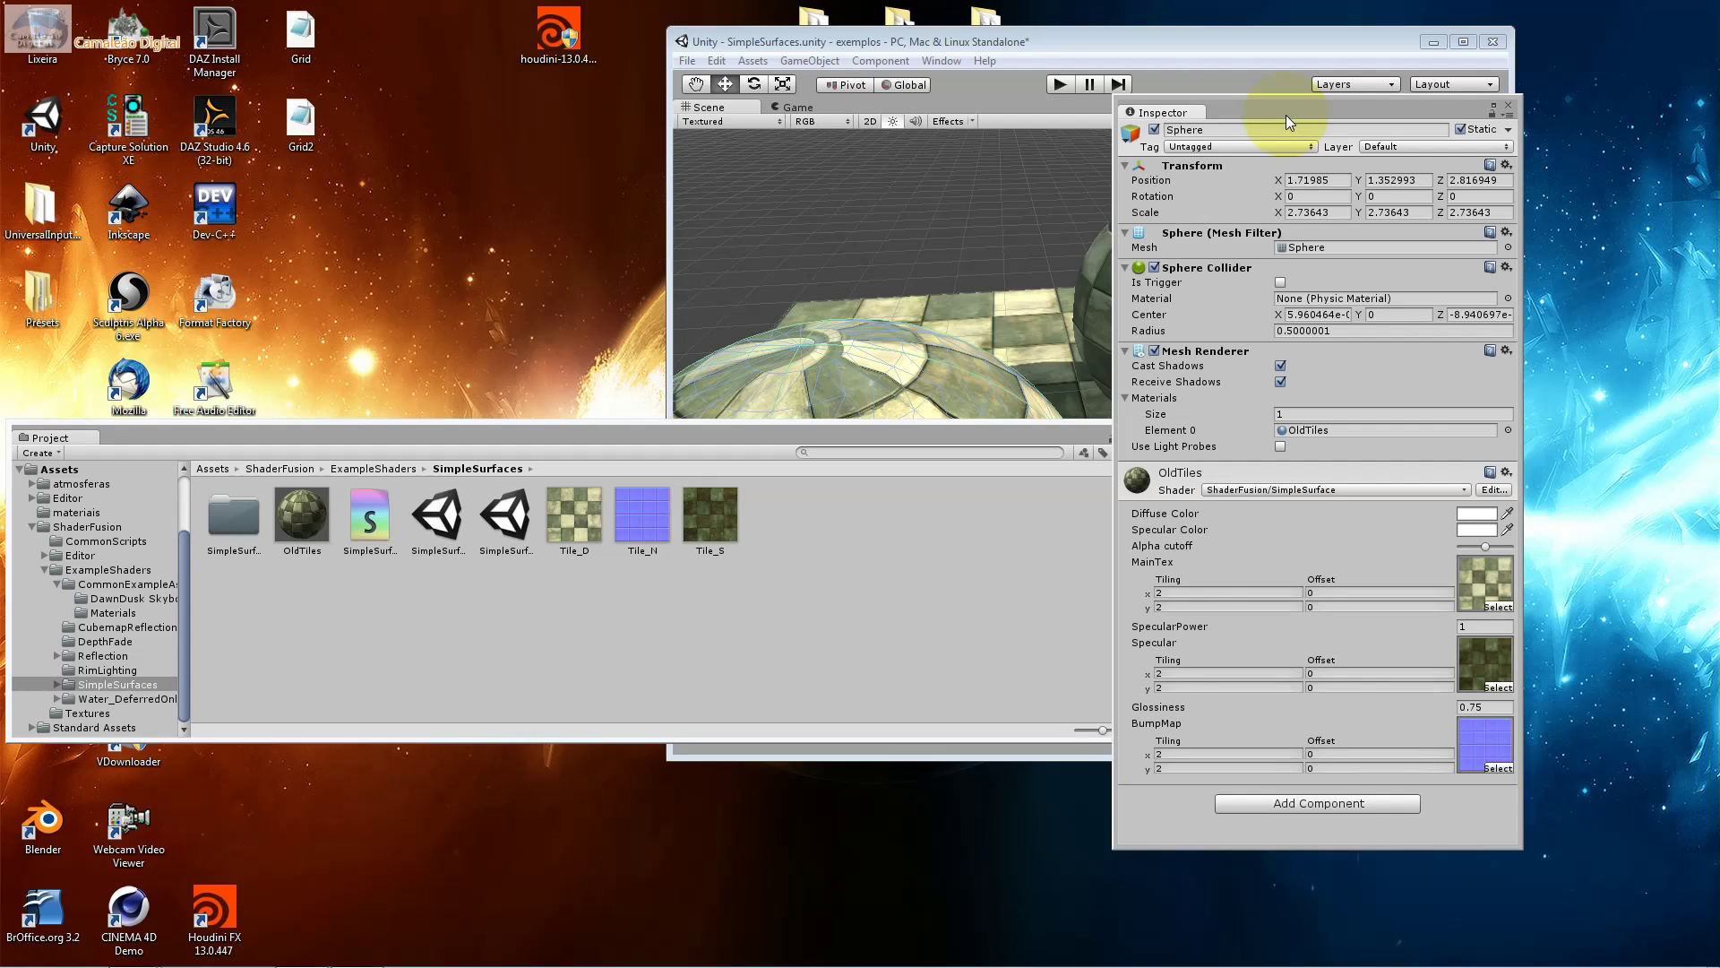
double_click(520, 513)
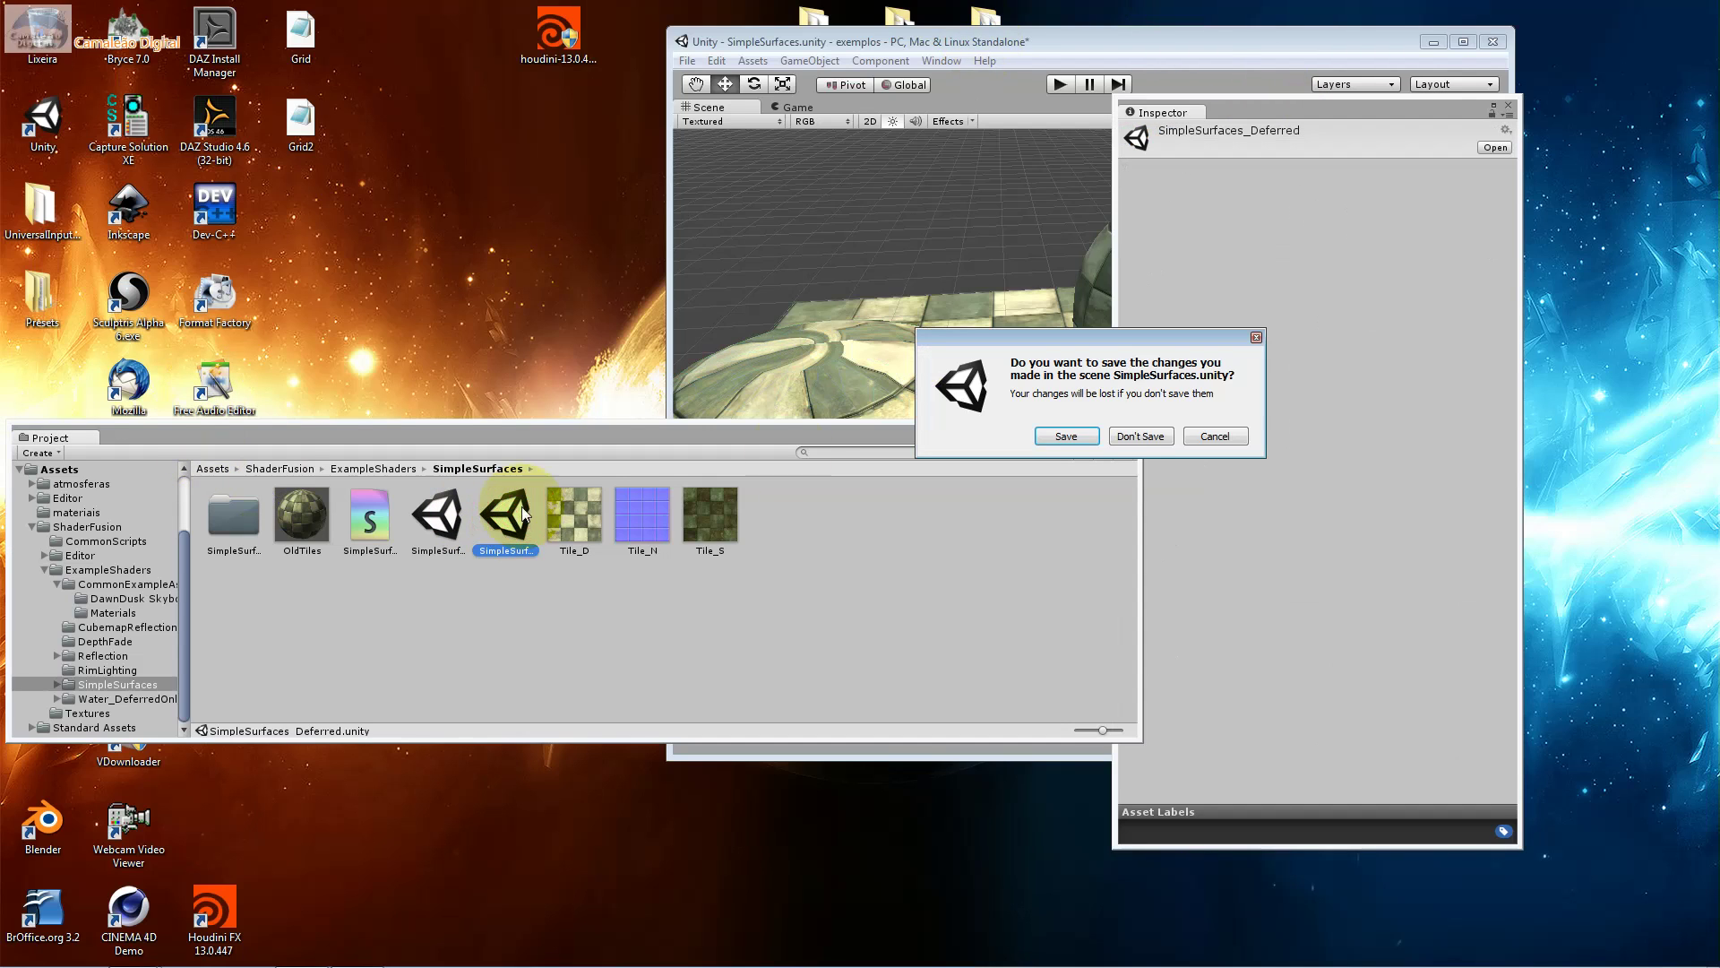
Dismiss the save prompt to load SimpleSurfaces_Deferred and rearrange the Inspector, Project and editor windows.
left_click(1124, 436)
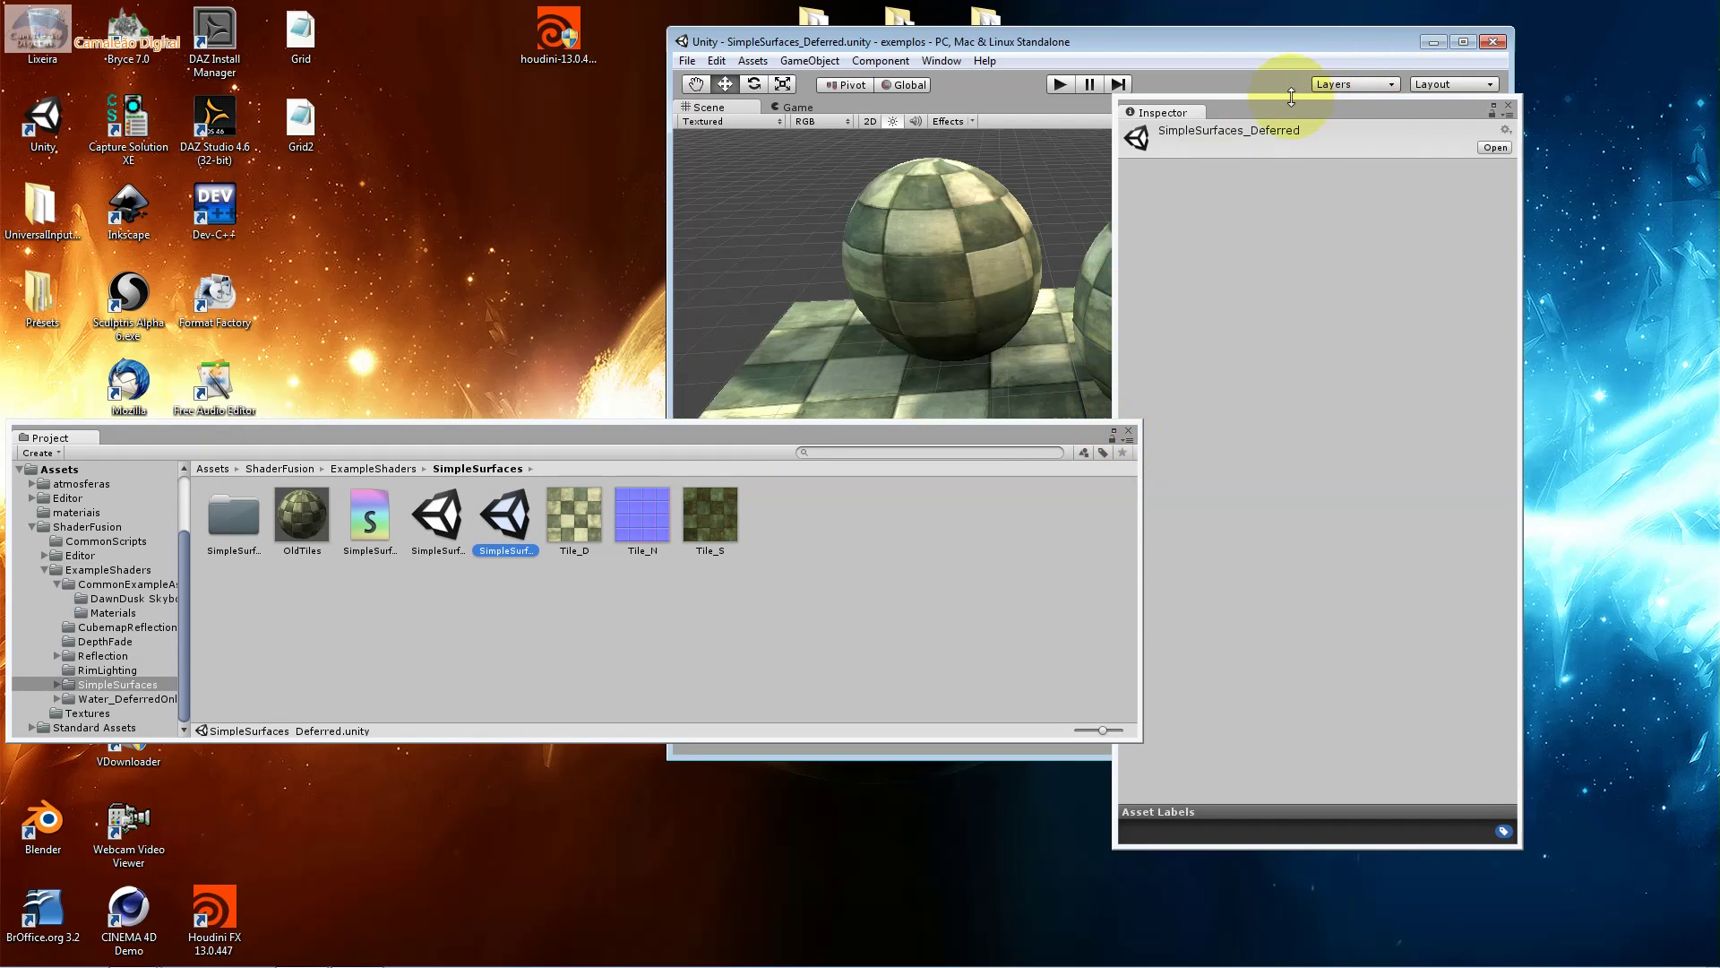
left_click_drag(1291, 96, 1519, 324)
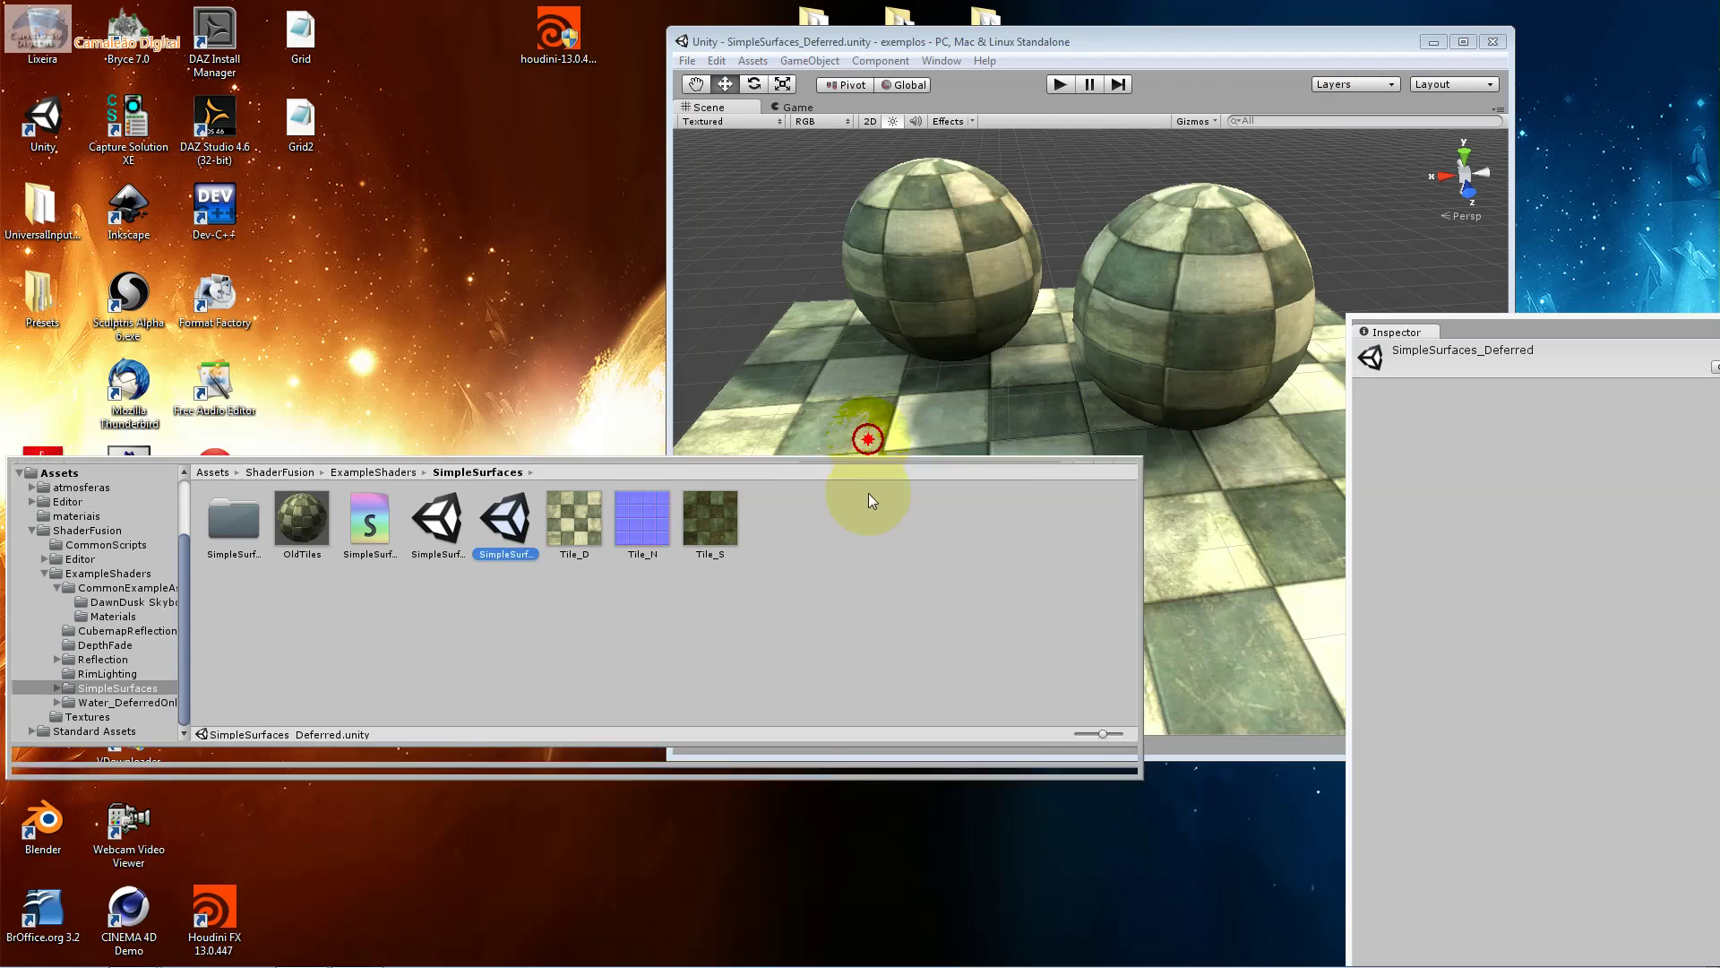
left_click_drag(869, 454, 900, 656)
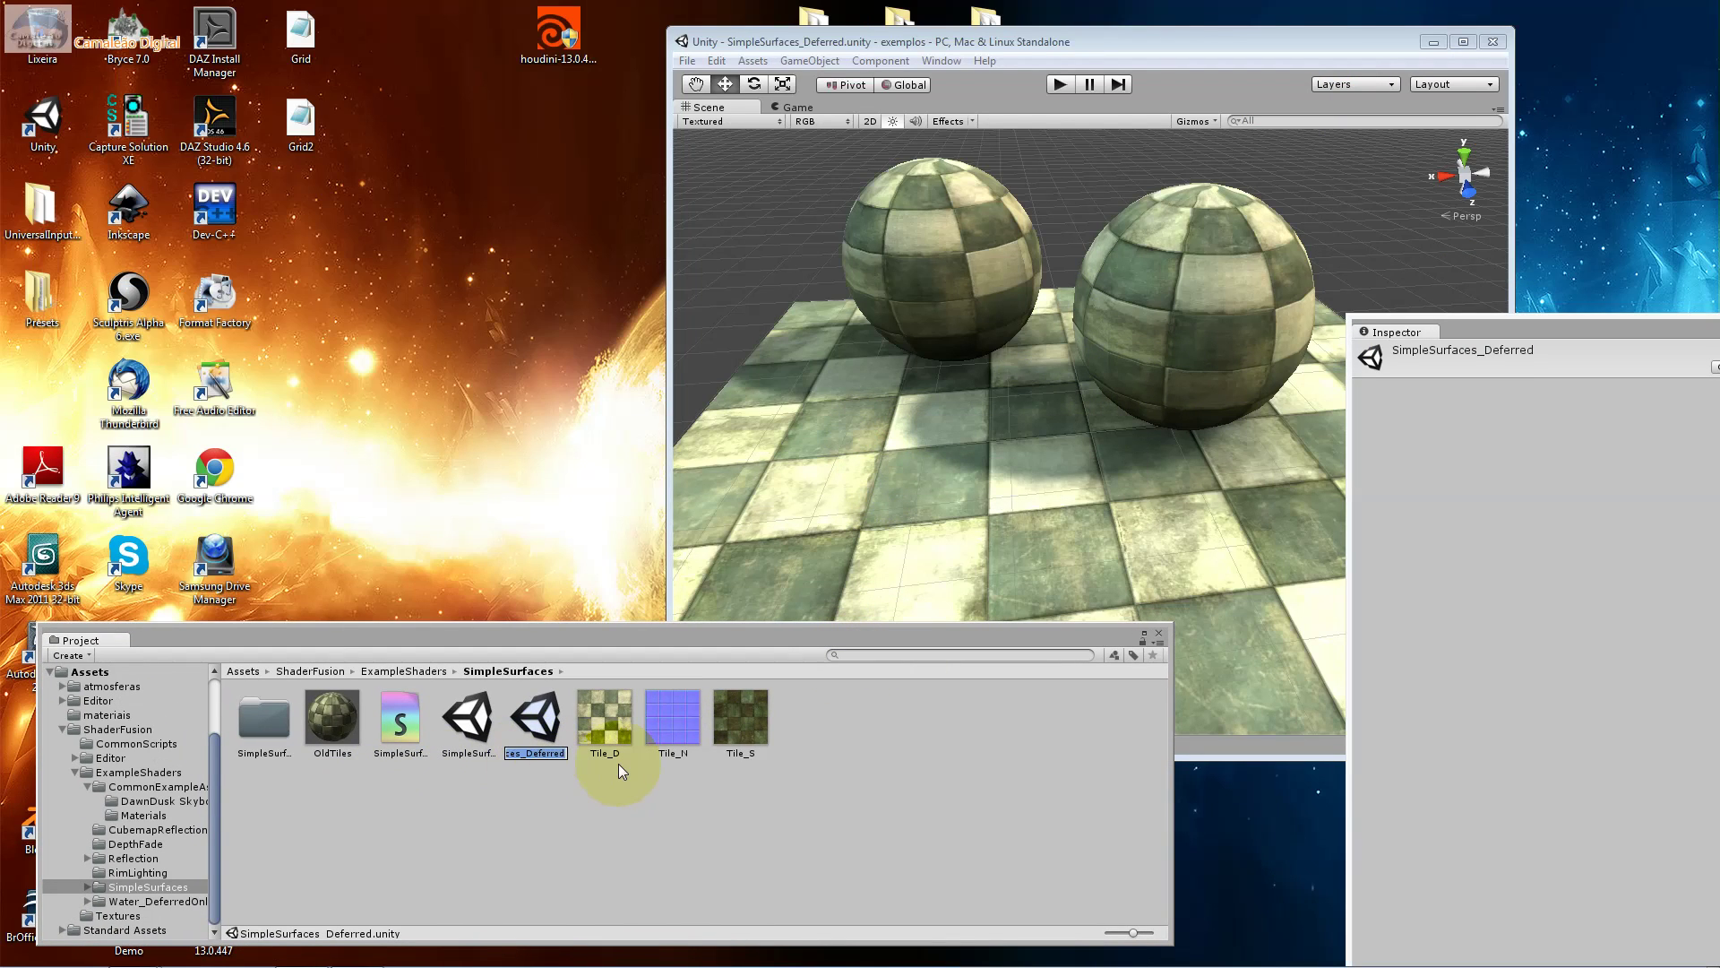
left_click(467, 721)
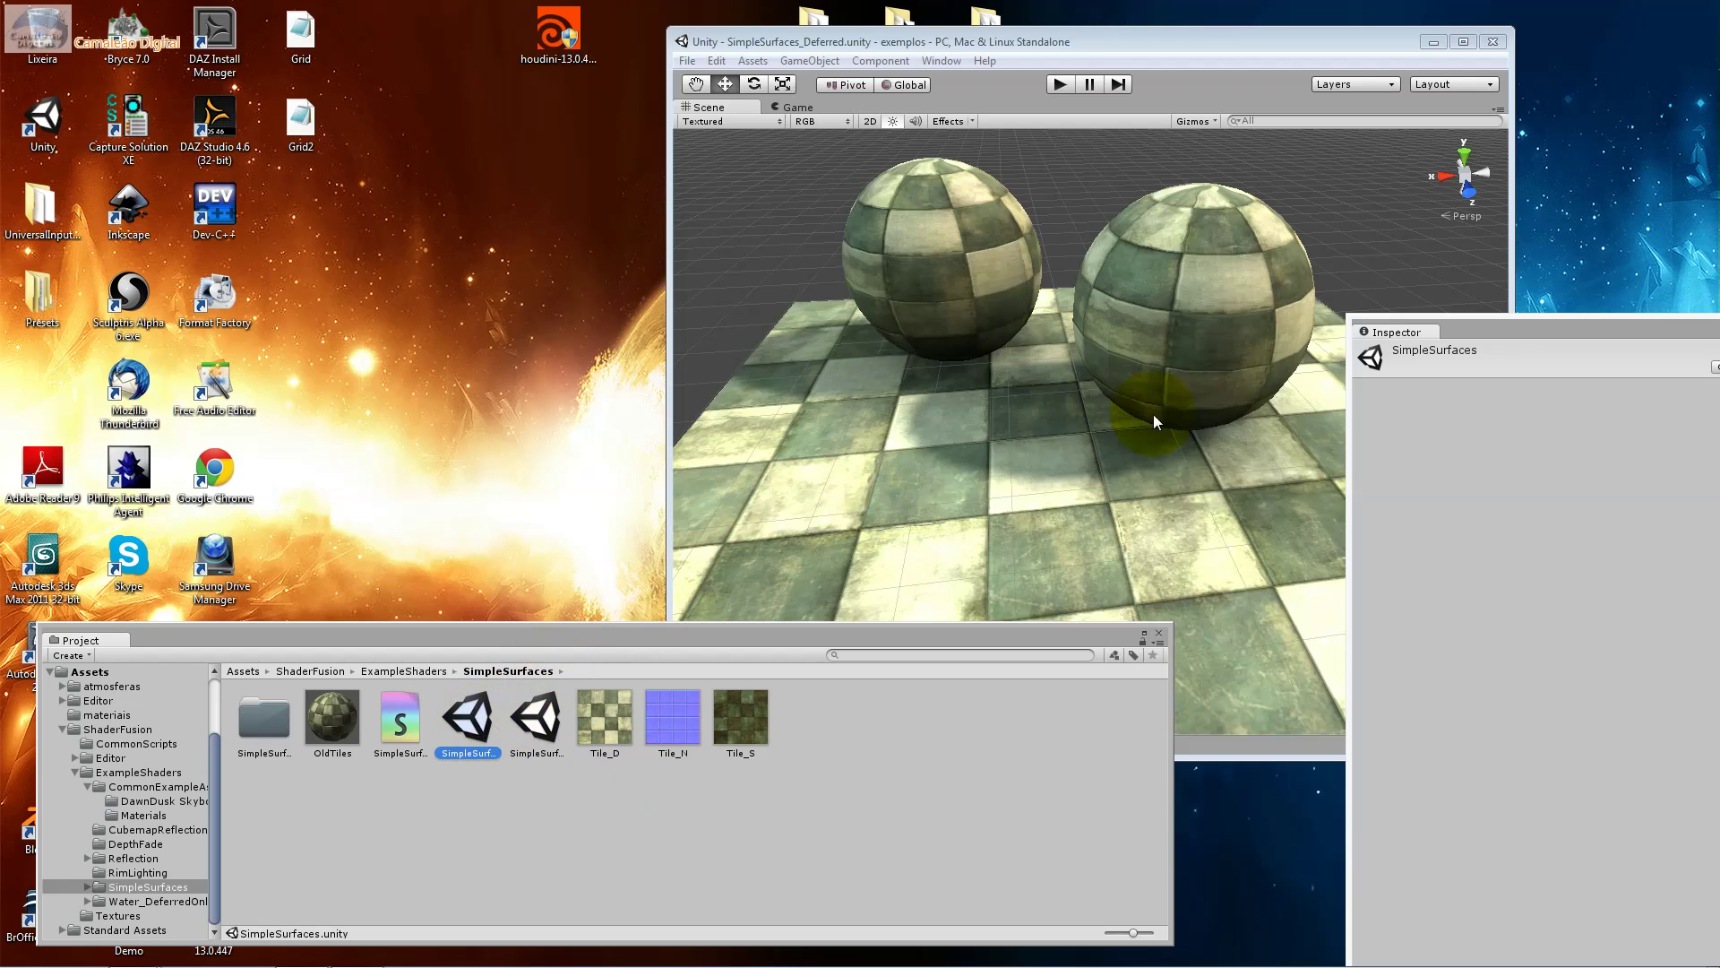
left_click_drag(1067, 36, 940, 21)
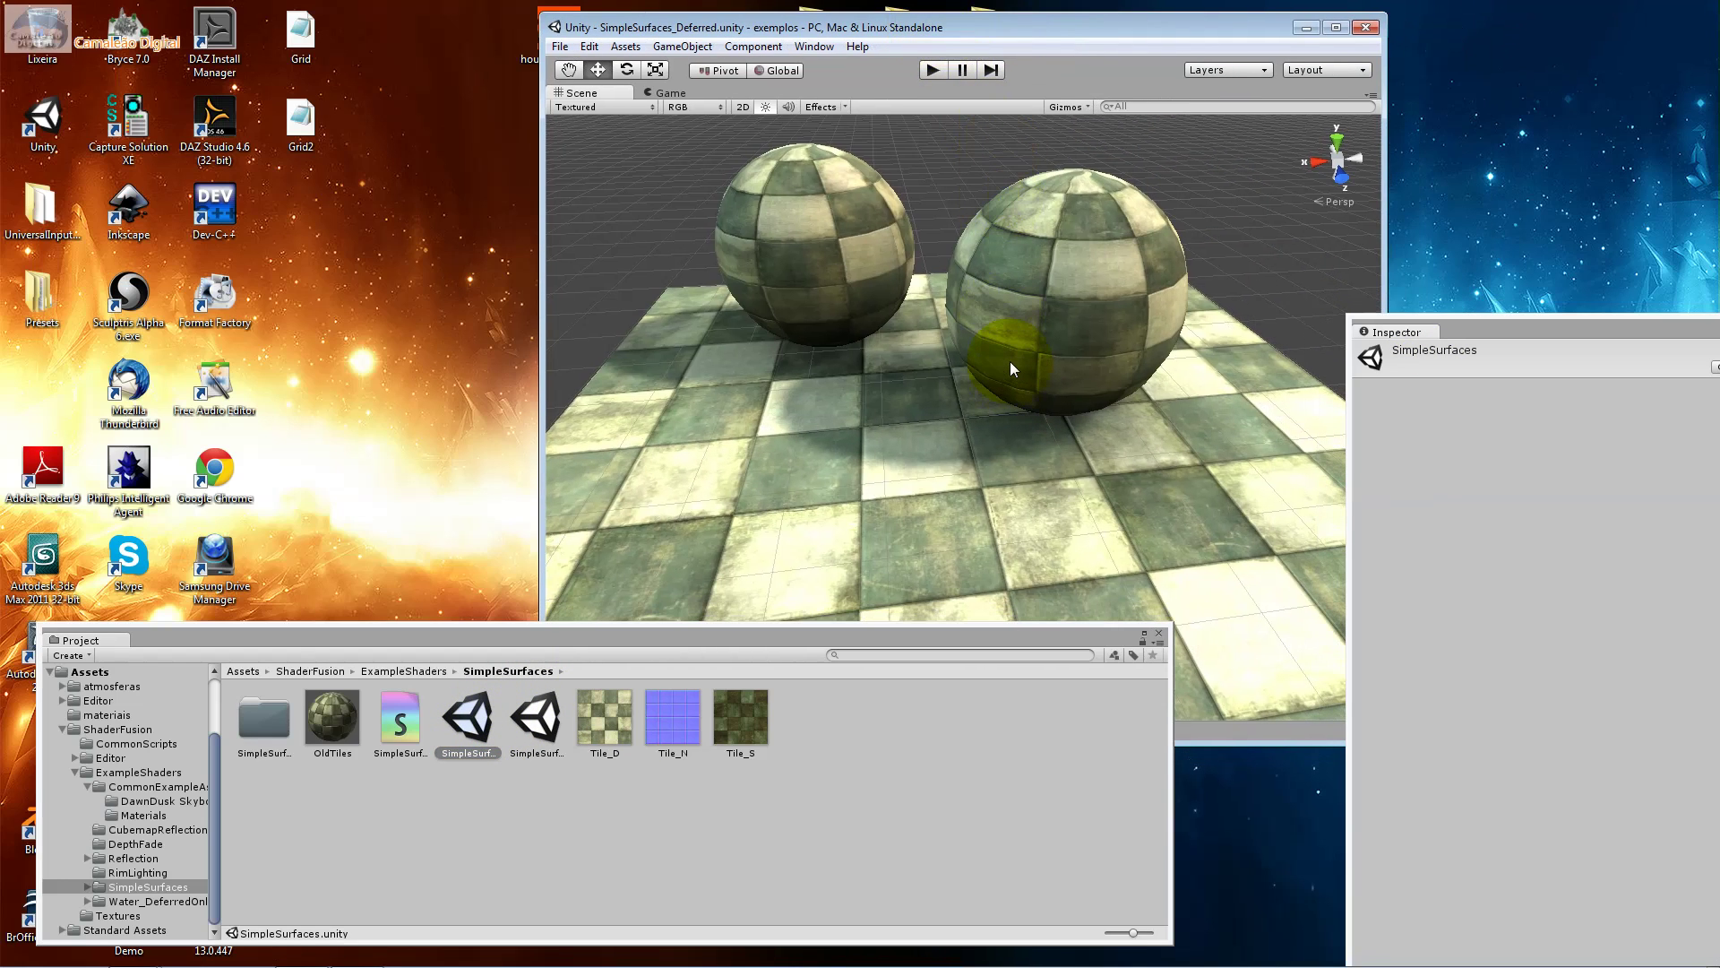
Play the deferred scene briefly, then list the RimLighting folder's assets.
left_click(926, 71)
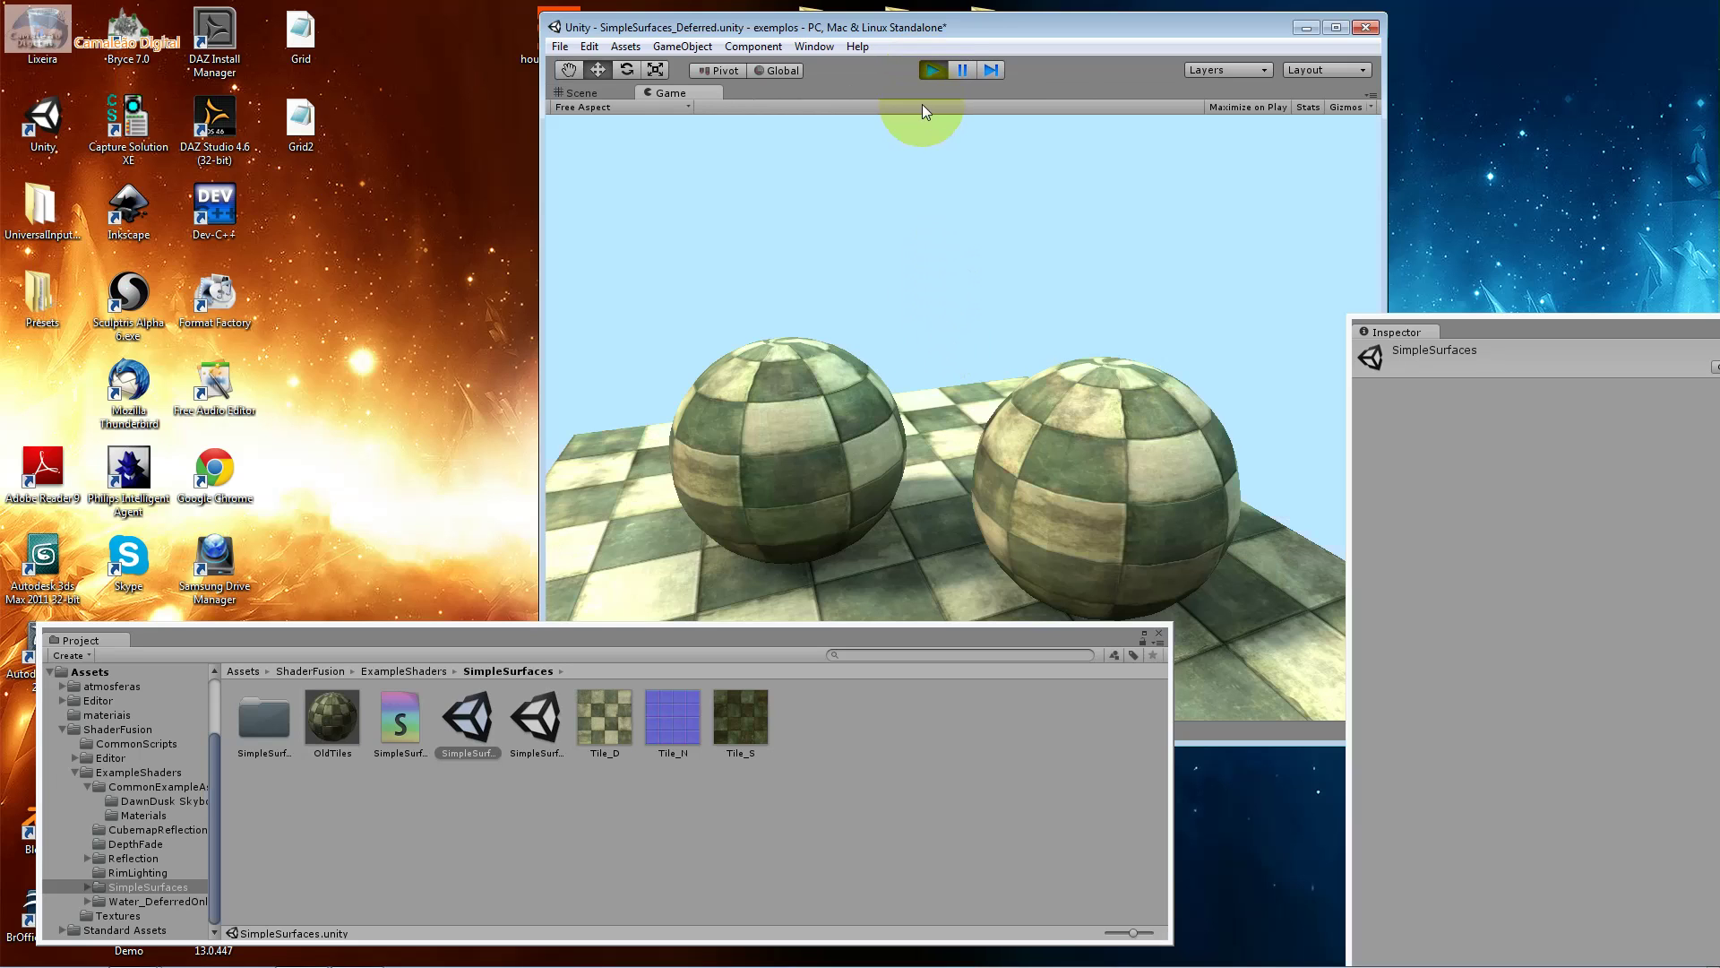
left_click(931, 71)
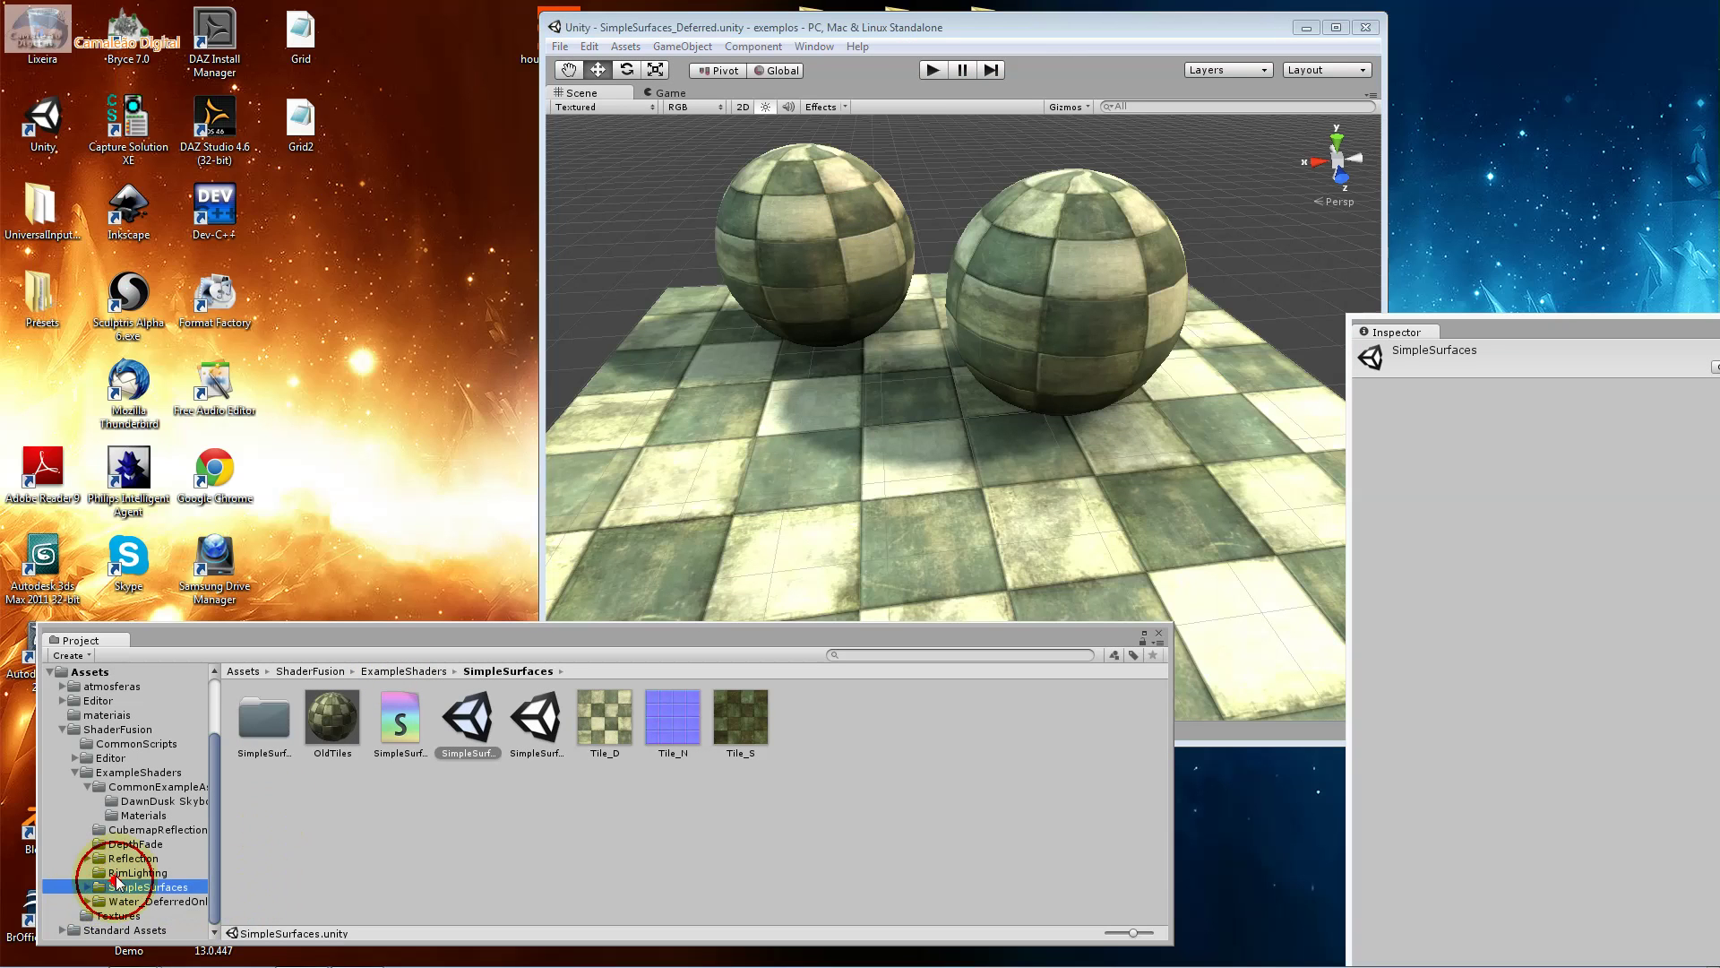
left_click(123, 872)
Play RimLightingExample to see the rim-lit soldier, then list the Reflection folder.
double_click(253, 722)
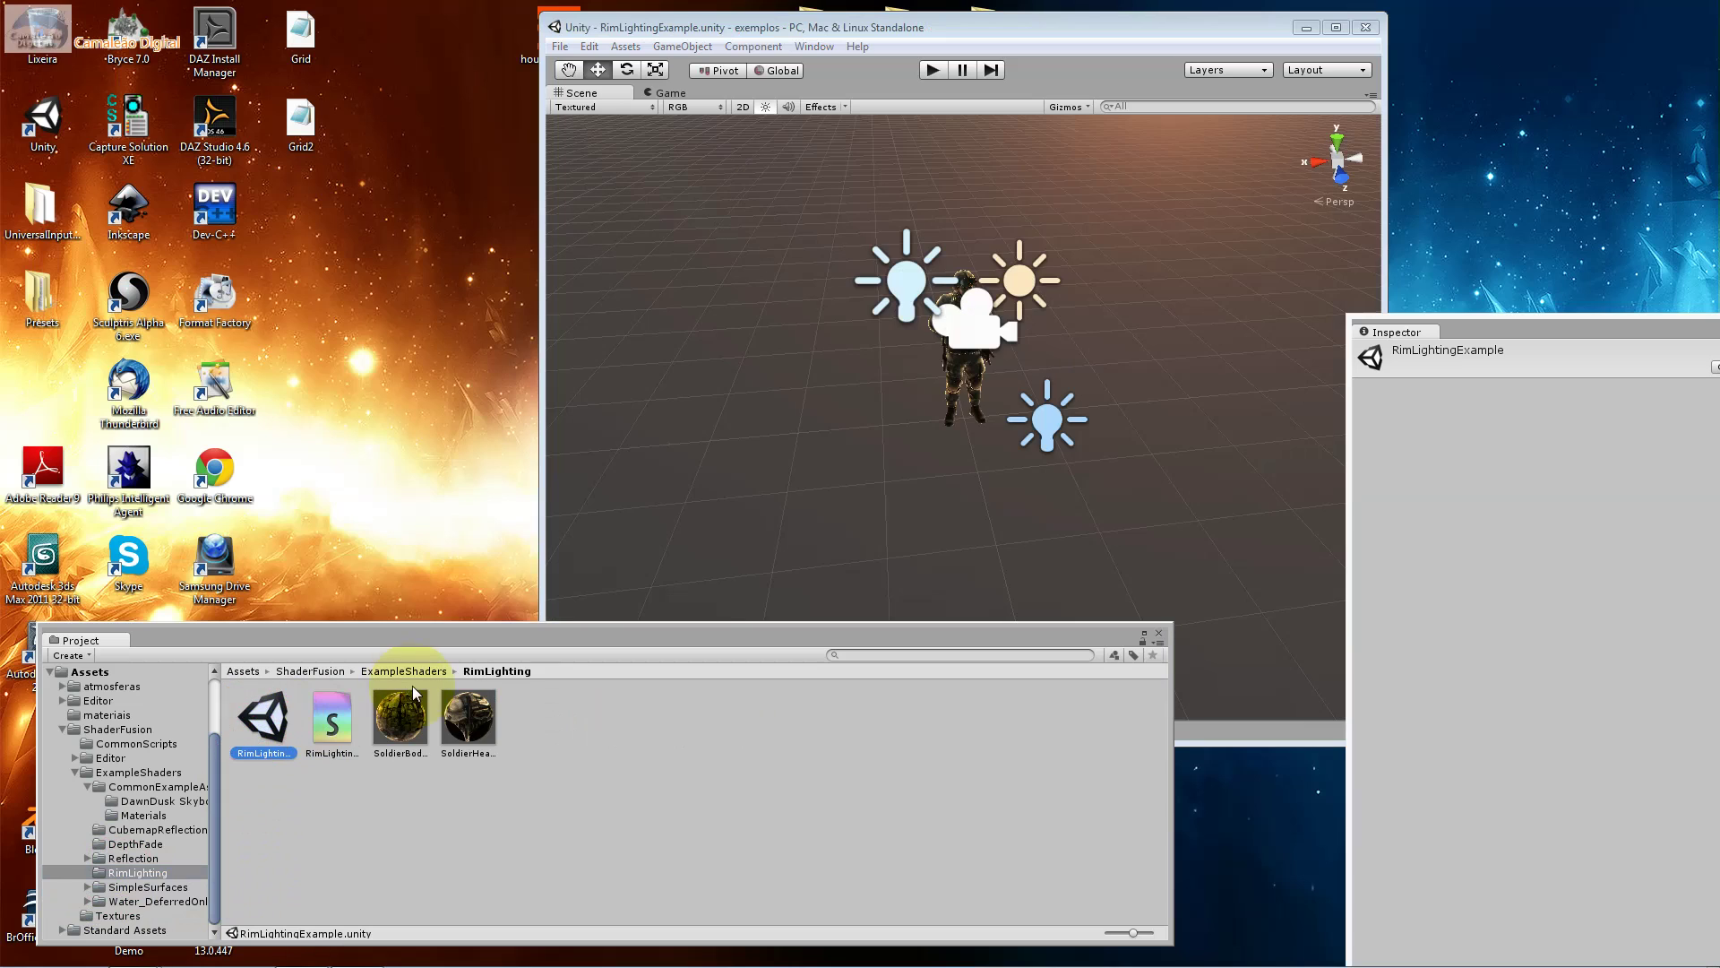
left_click(933, 72)
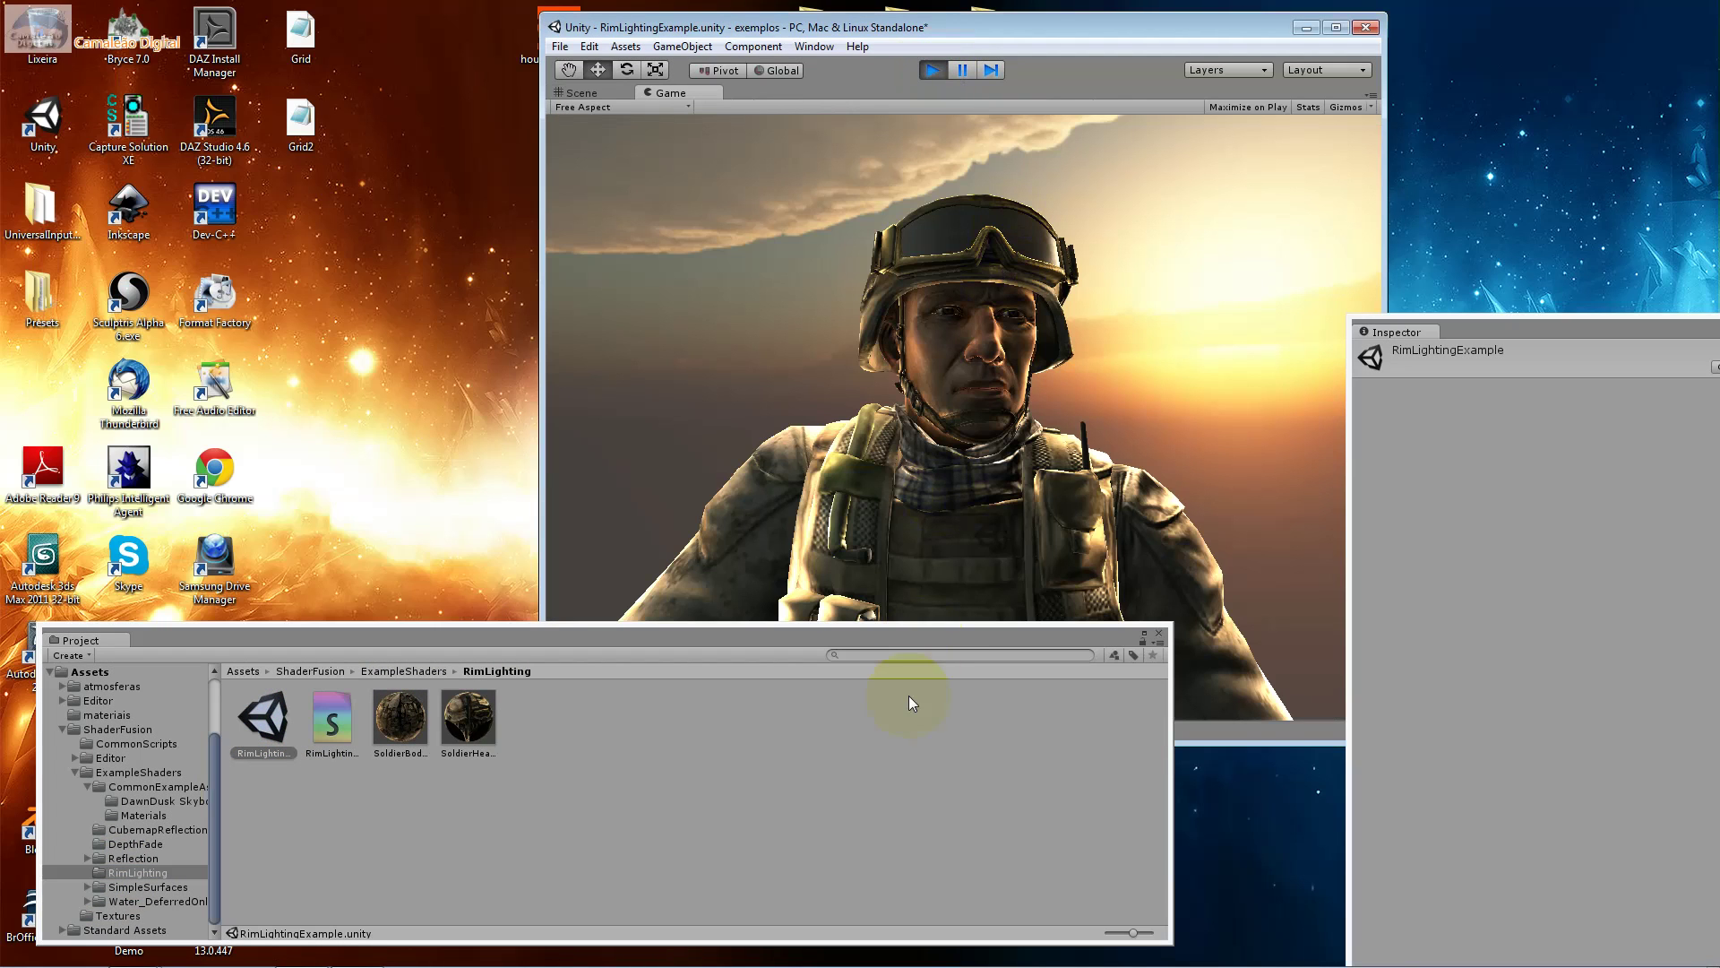
left_click_drag(897, 643, 906, 757)
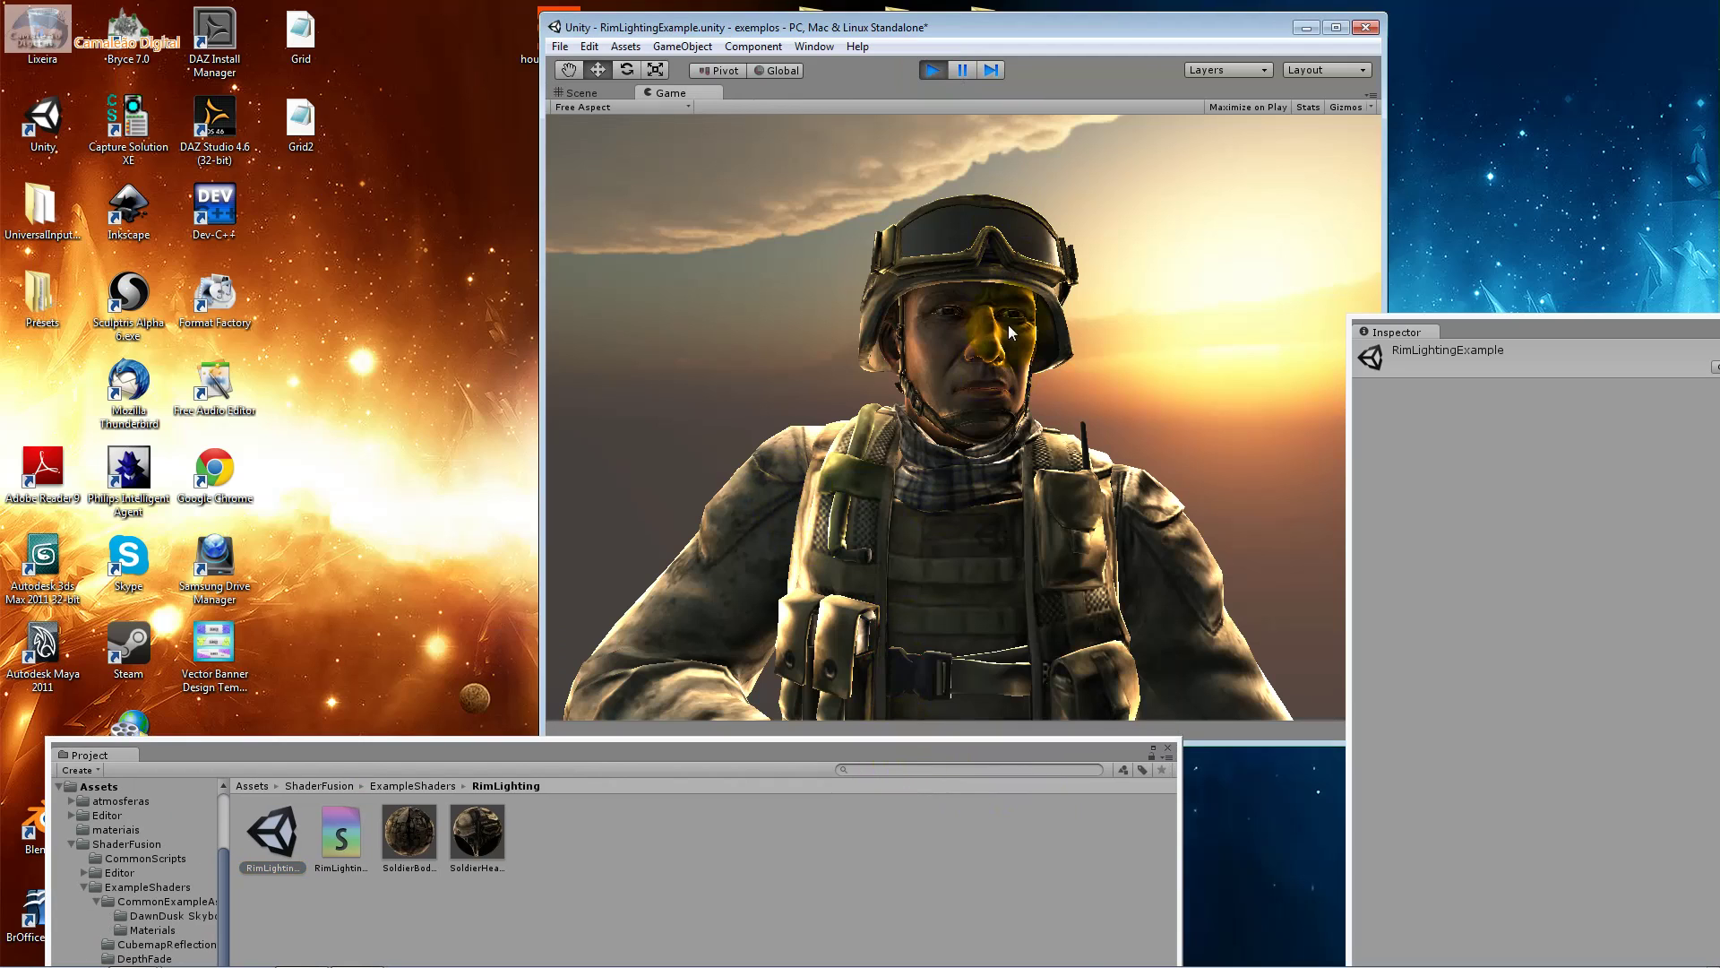
left_click(933, 70)
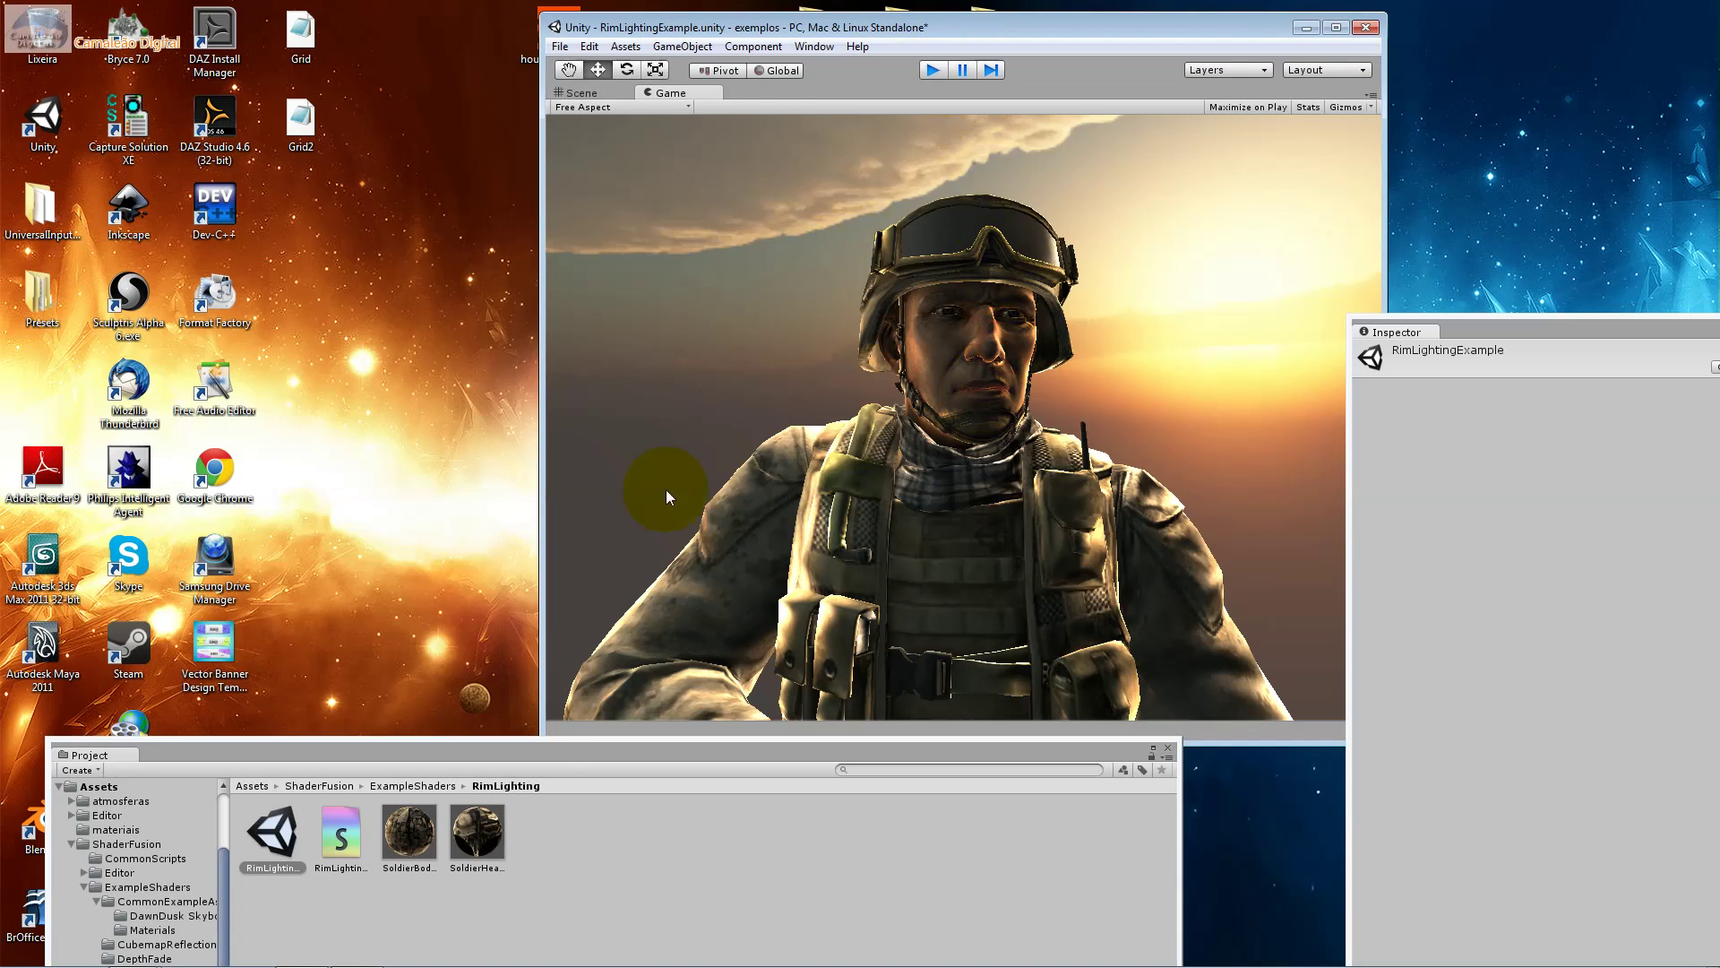
left_click_drag(482, 762, 534, 620)
left_click(184, 833)
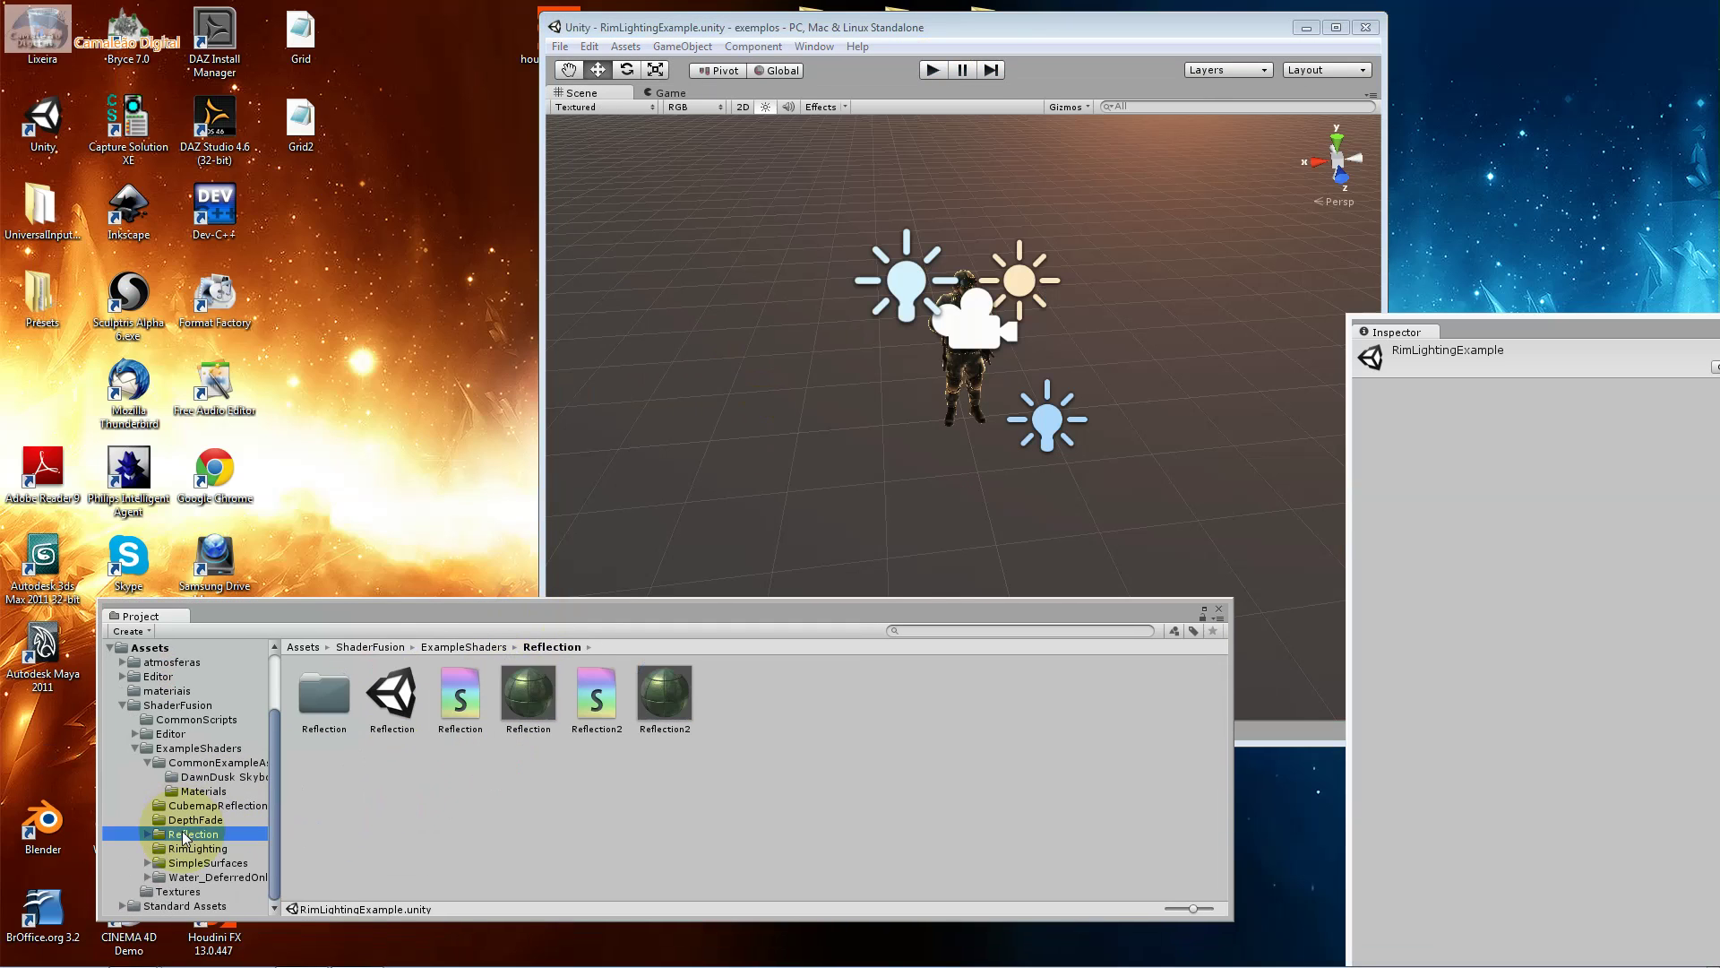
Preview the Reflection material, open the Reflection scene, and play it to see the reflective spheres.
left_click(514, 707)
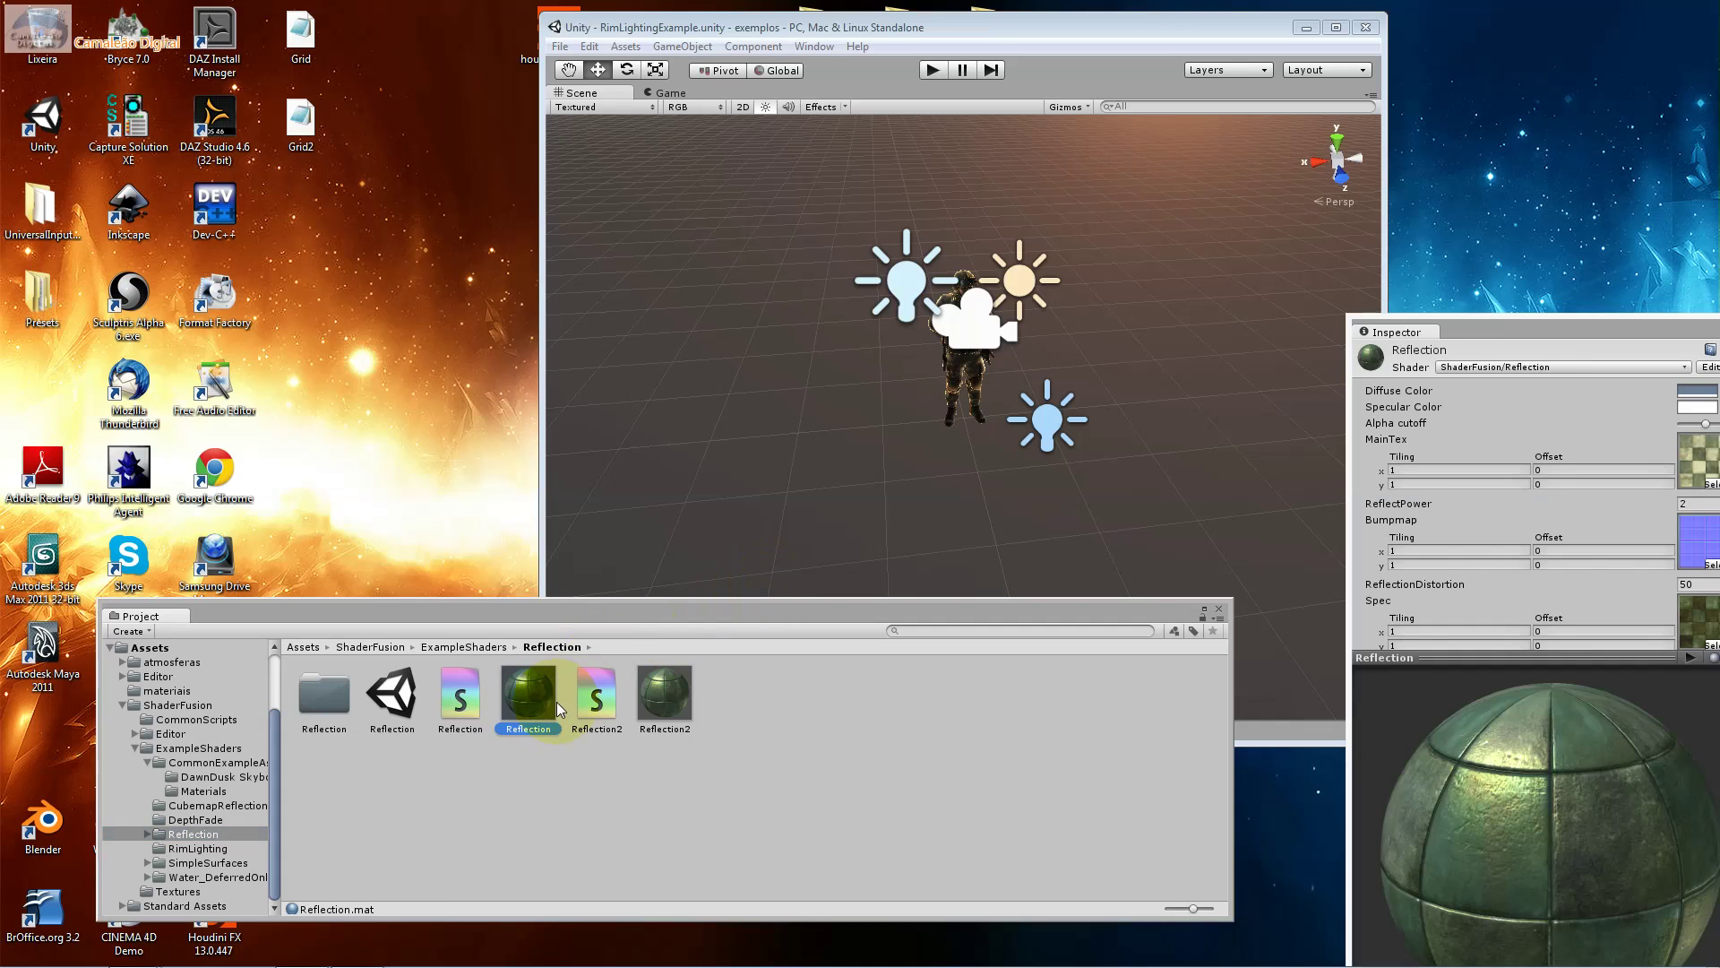
double_click(368, 701)
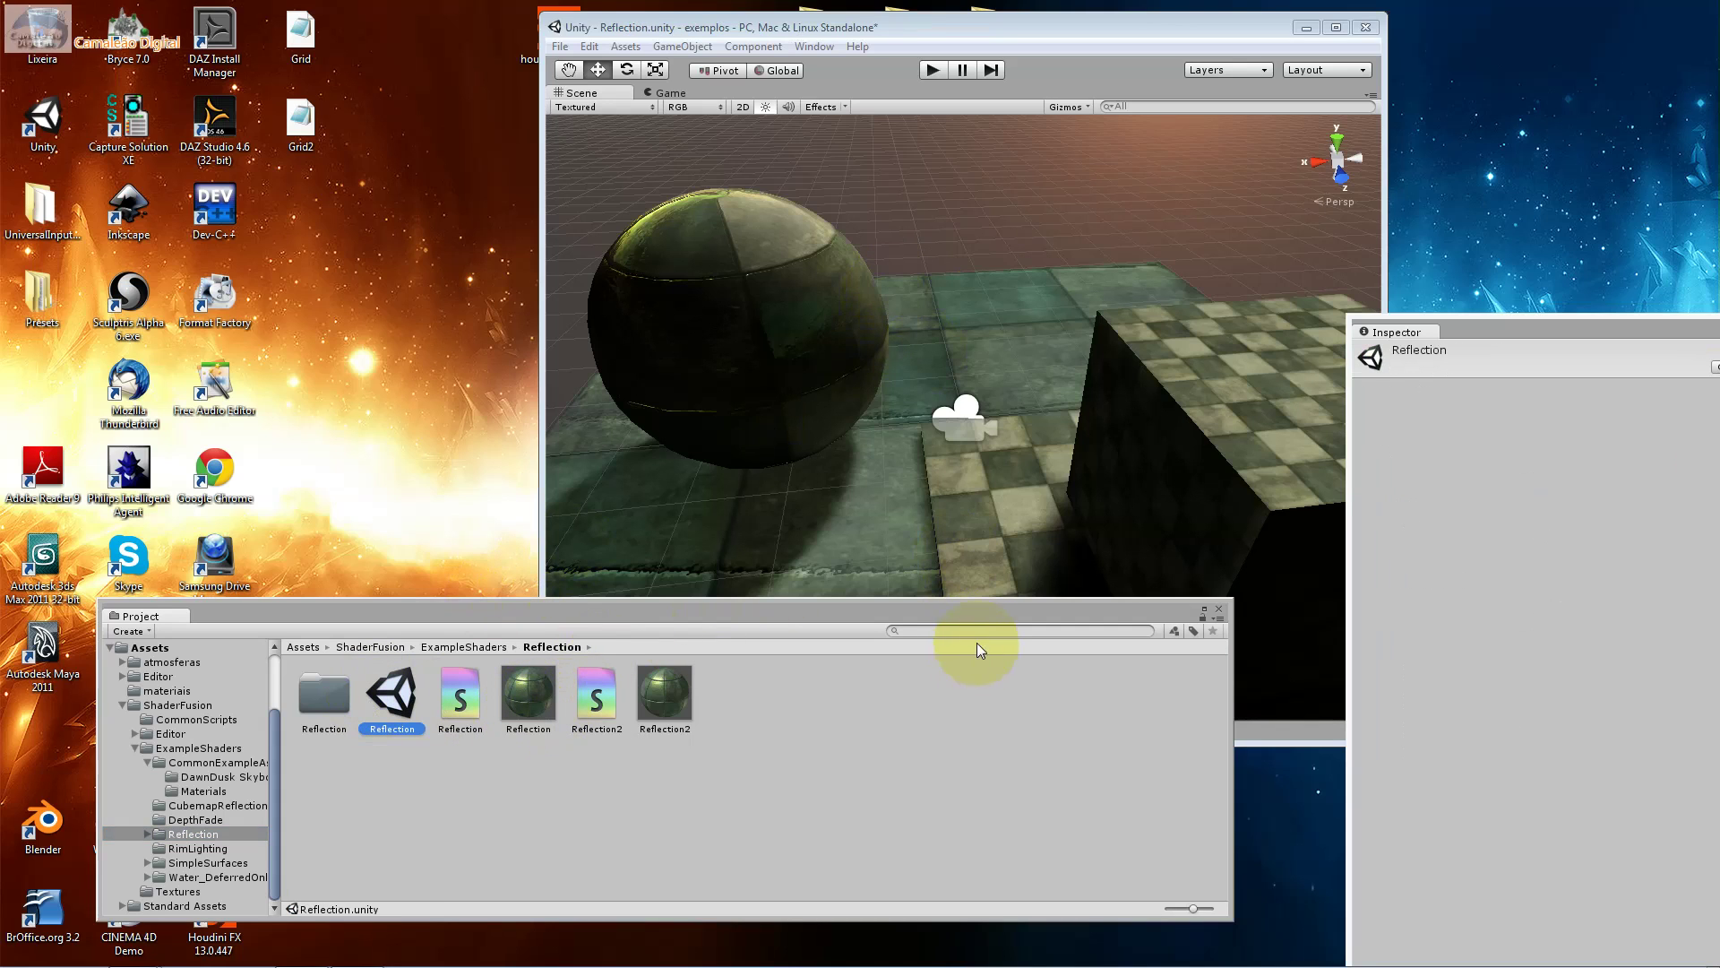
left_click_drag(967, 670, 938, 701)
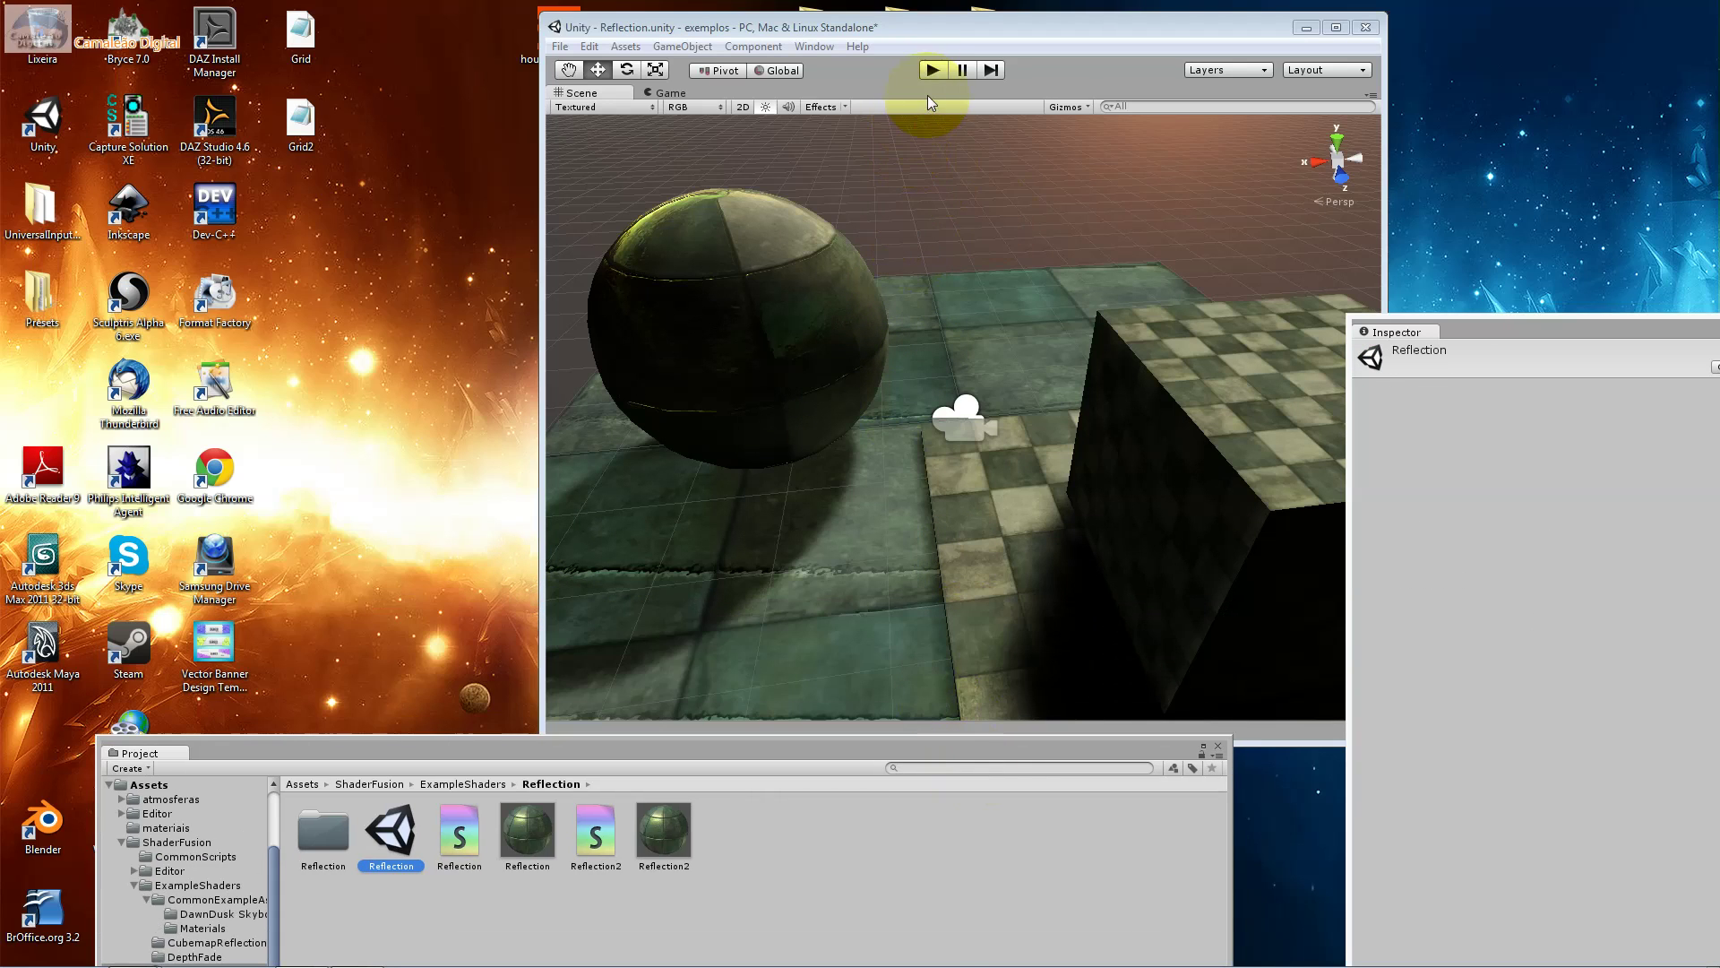
left_click(931, 72)
left_click(714, 303)
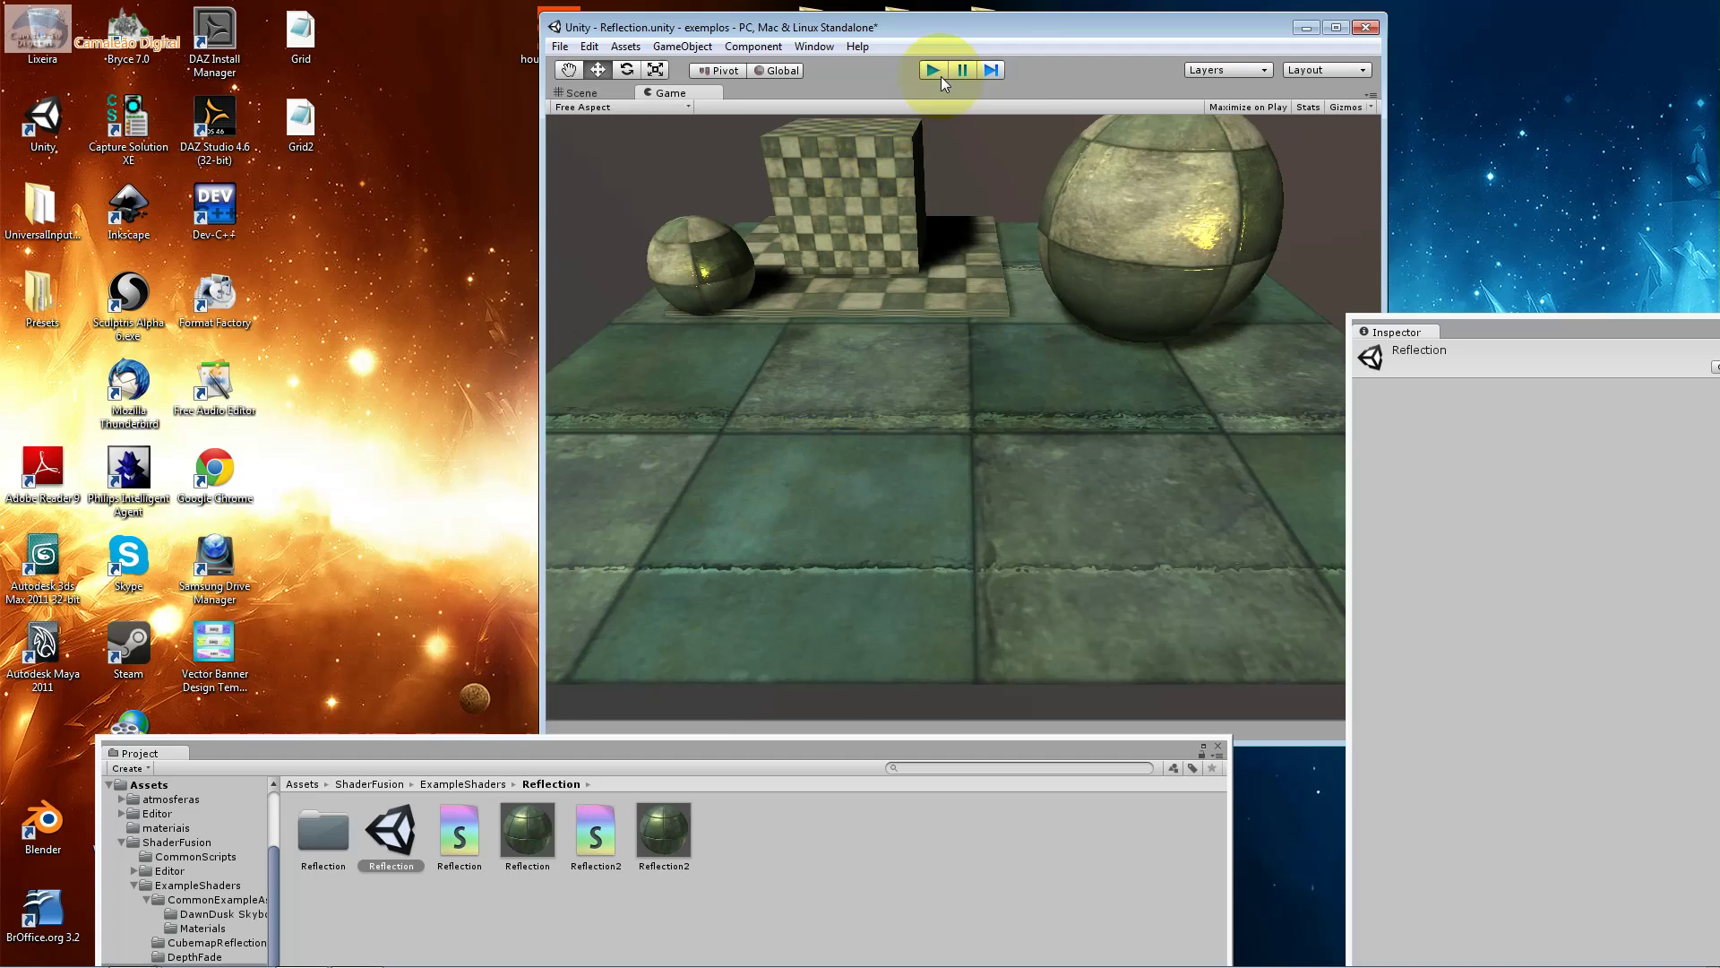
left_click(939, 75)
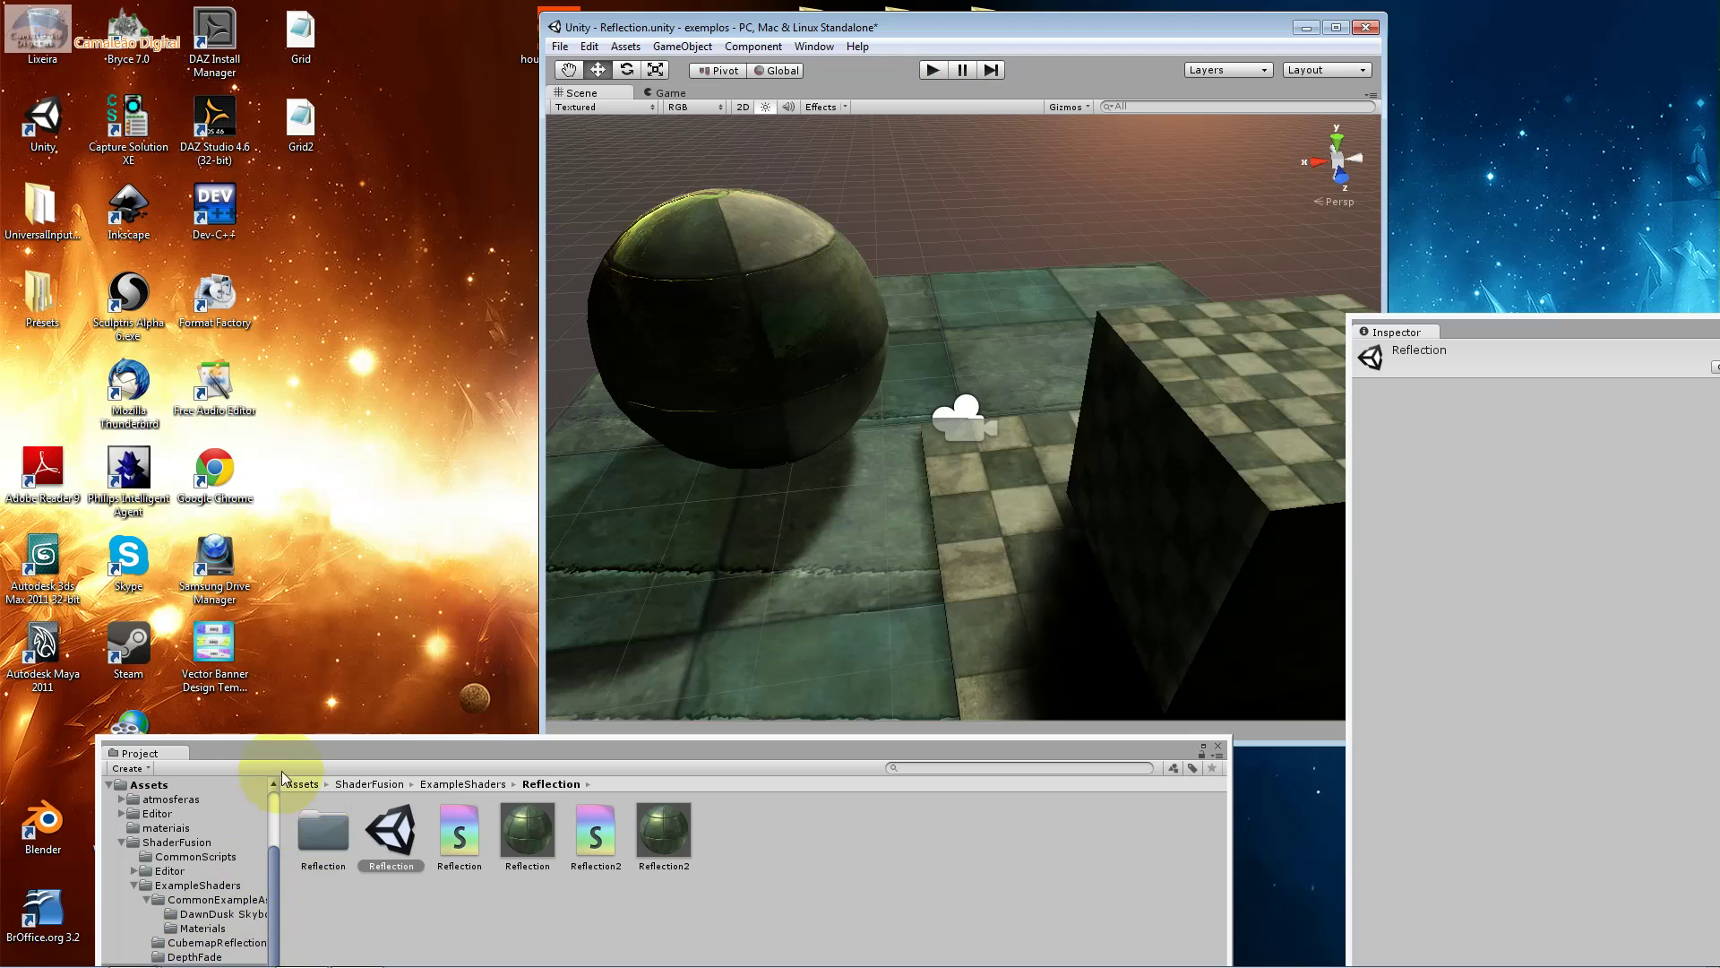
left_click_drag(283, 746, 291, 677)
Open the CubemapReflection example scene from its folder, answering the save prompt.
left_click(230, 887)
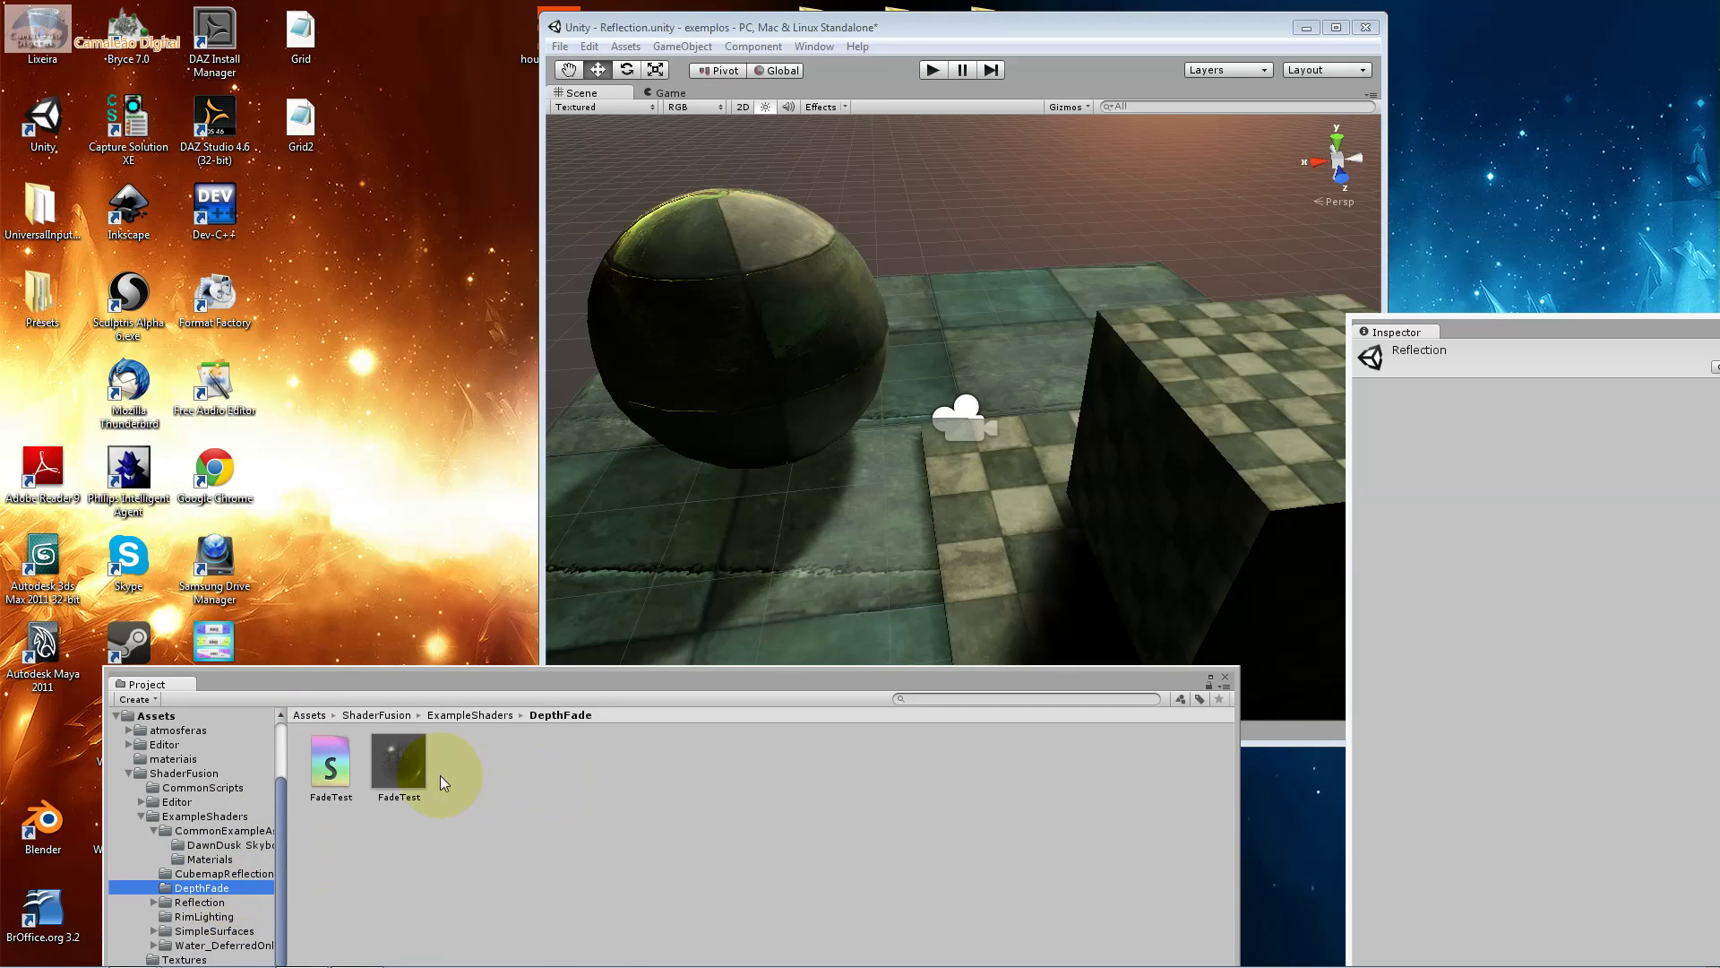
left_click(222, 874)
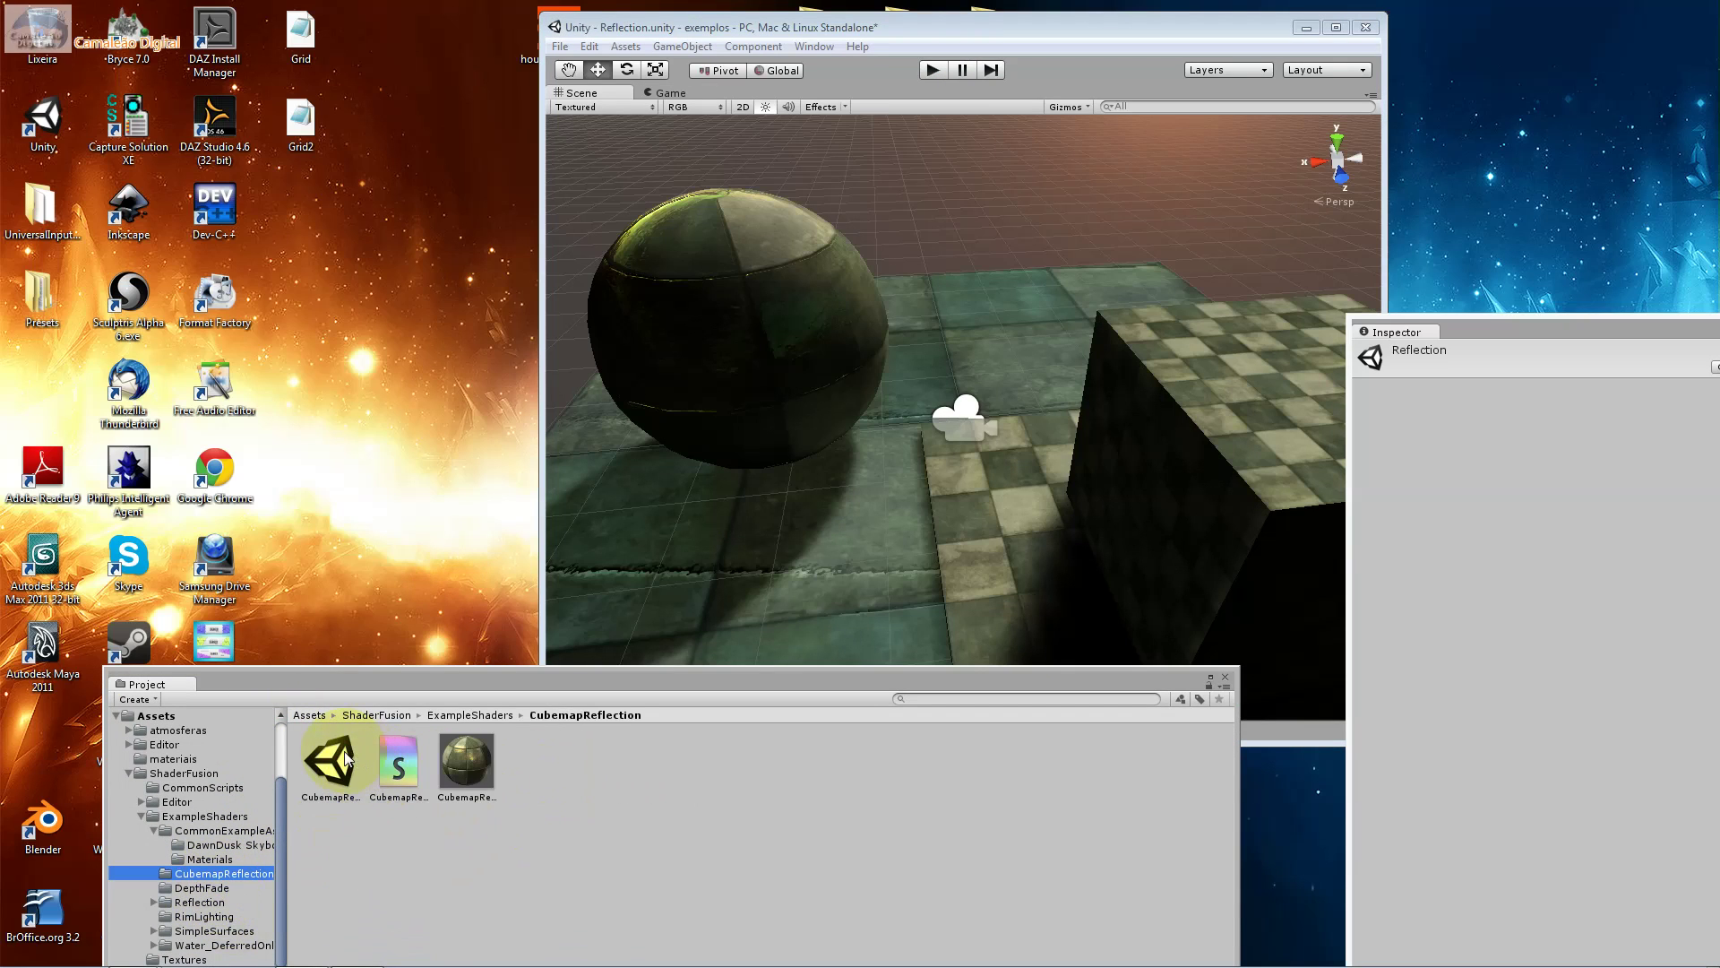
double_click(346, 759)
left_click(996, 430)
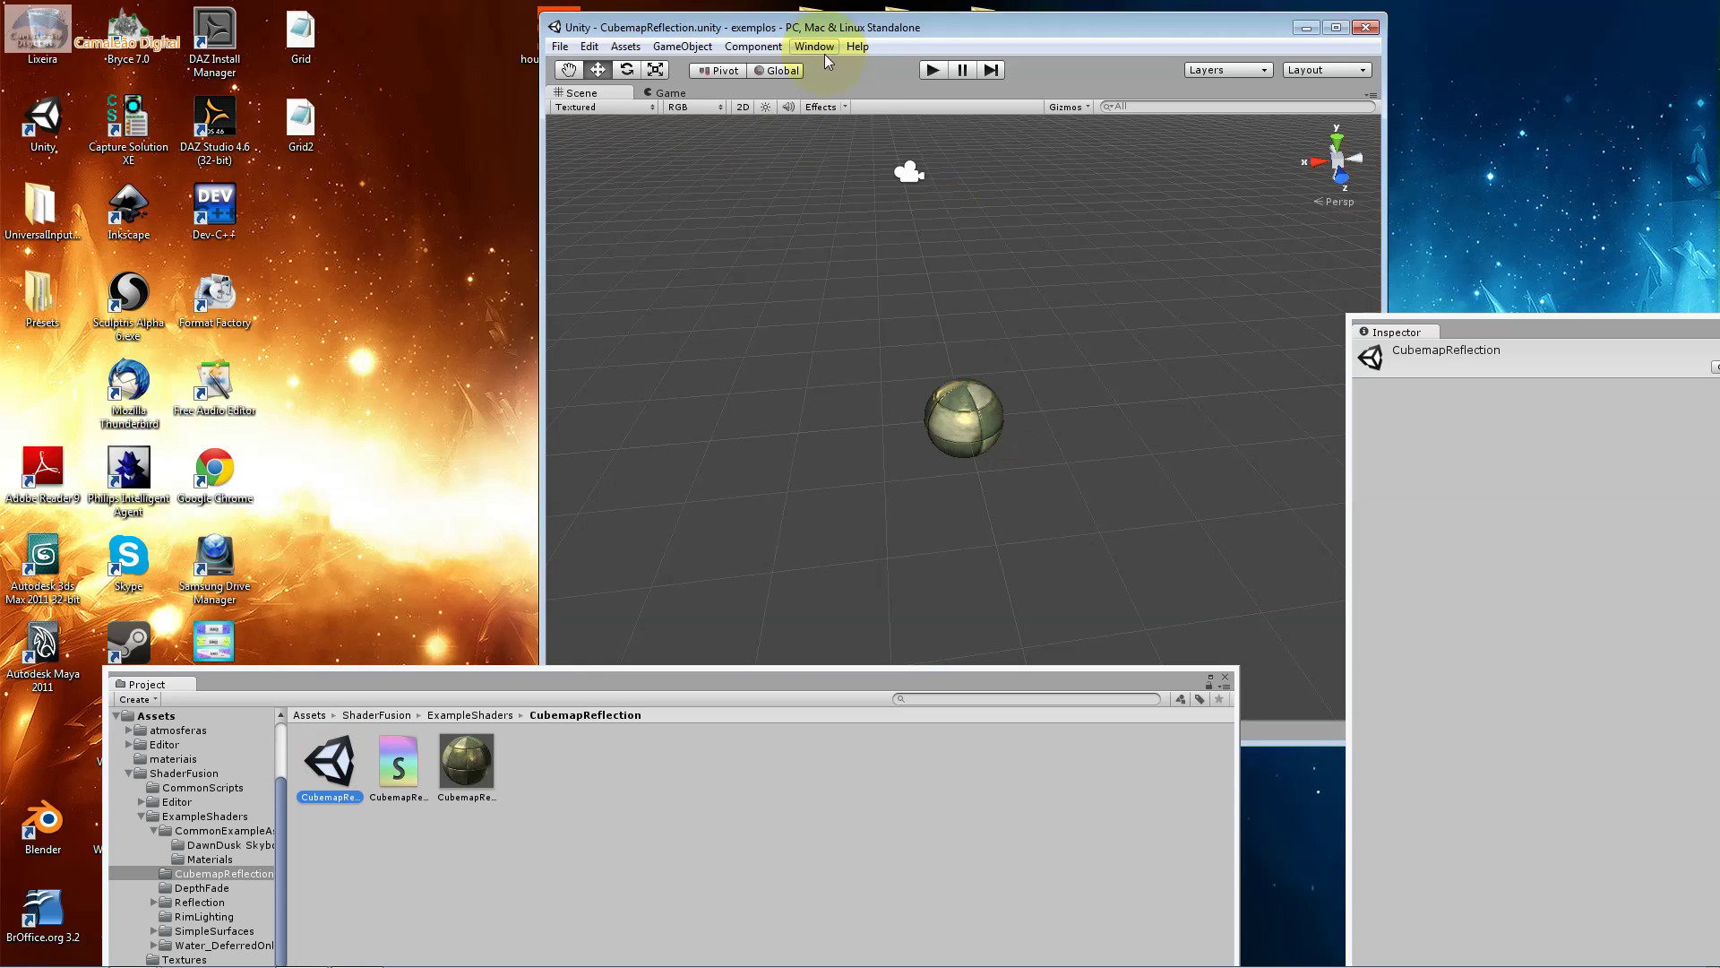
Run the CubemapReflection scene briefly in Play mode, then stop it.
left_click(932, 70)
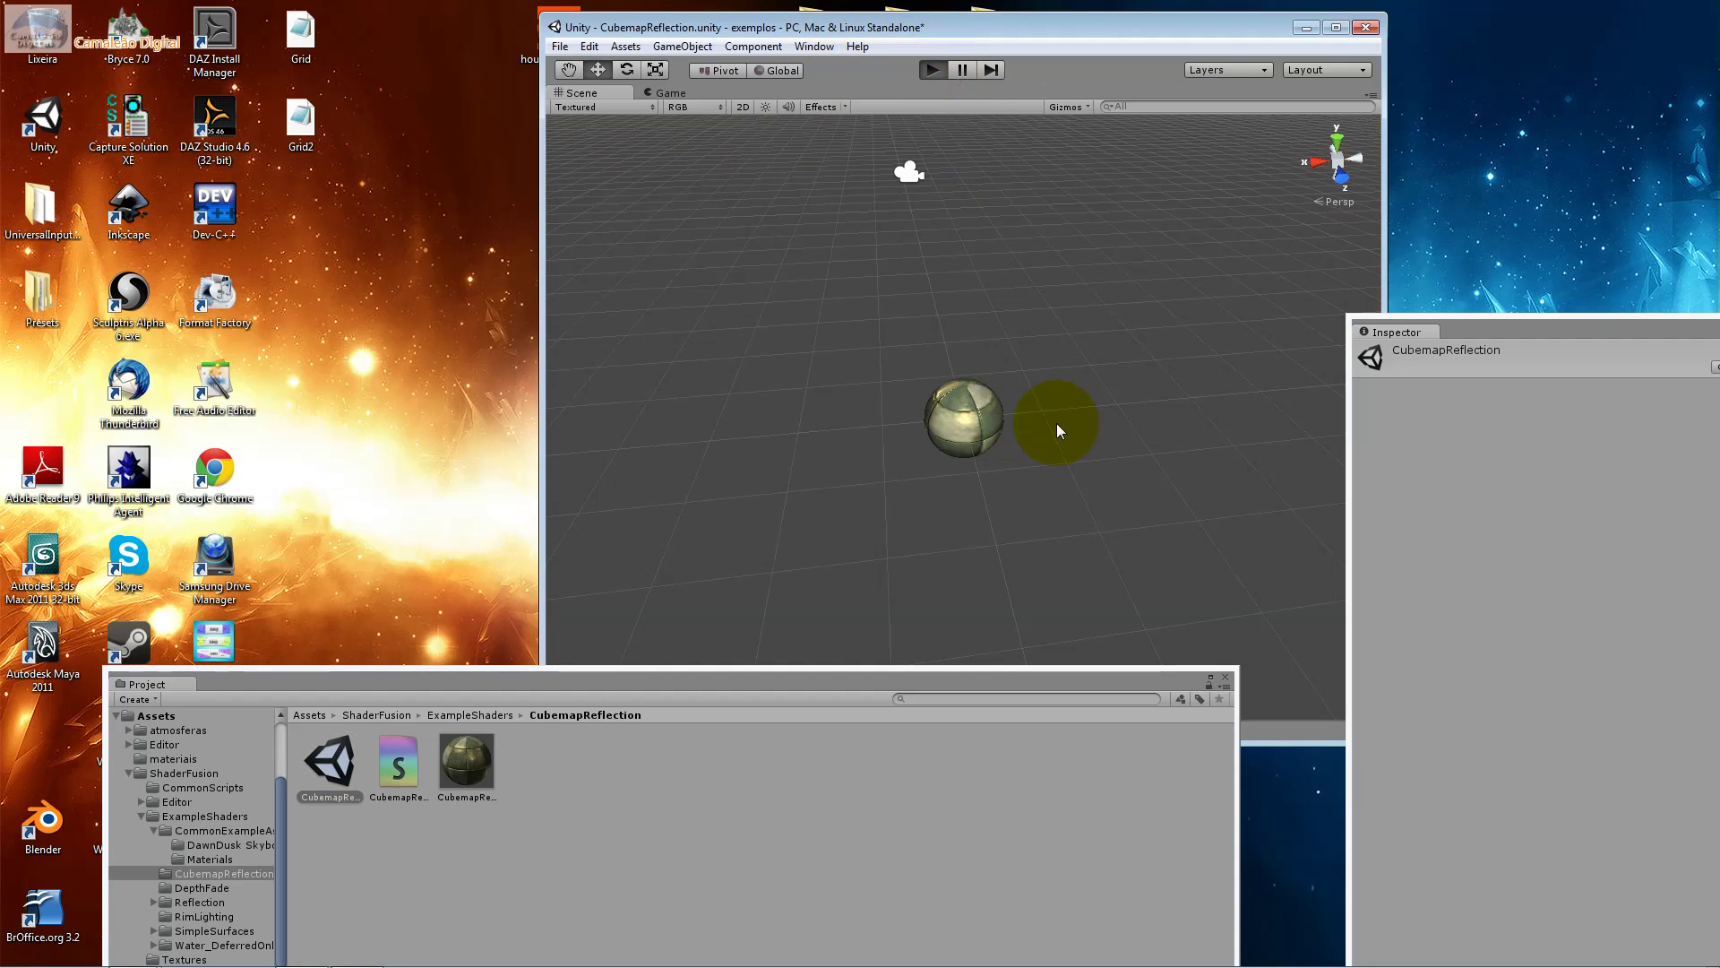
key("ctrl+p")
left_click(932, 72)
Zoom in and select the reflective sphere to inspect its CubemapReflection material in the Inspector.
scroll(967, 445, "up", 2)
scroll(966, 448, "up", 2)
scroll(966, 449, "up", 3)
left_click(966, 449)
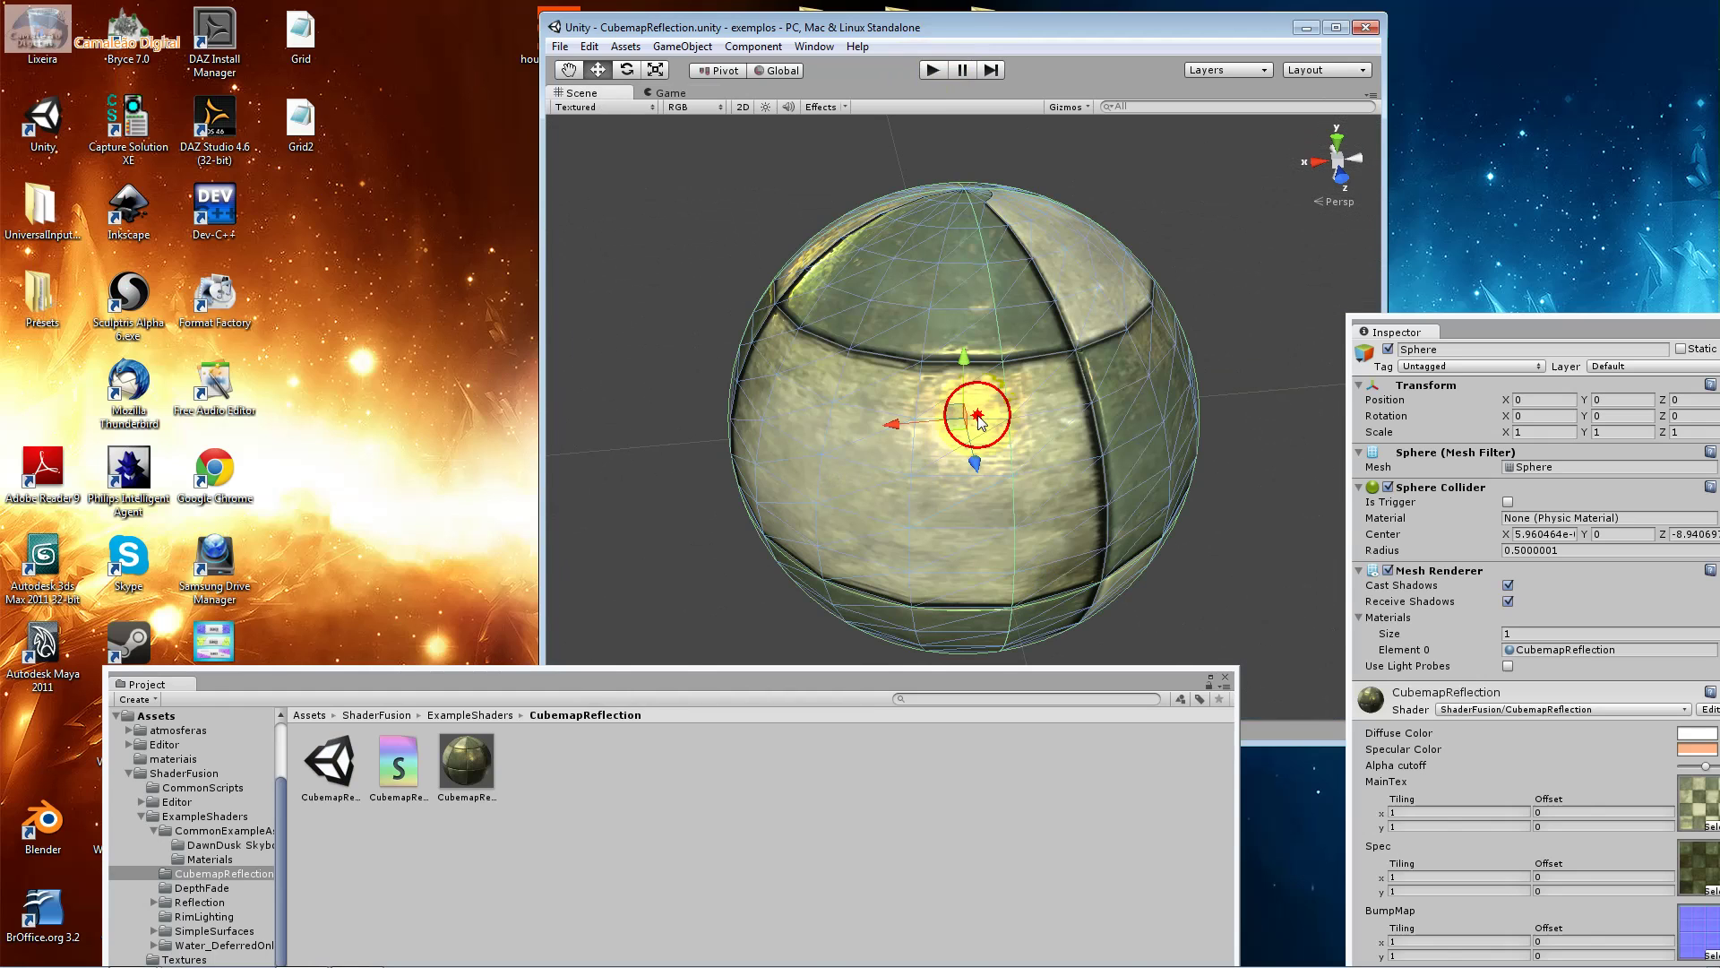
left_click_drag(1518, 336, 1386, 191)
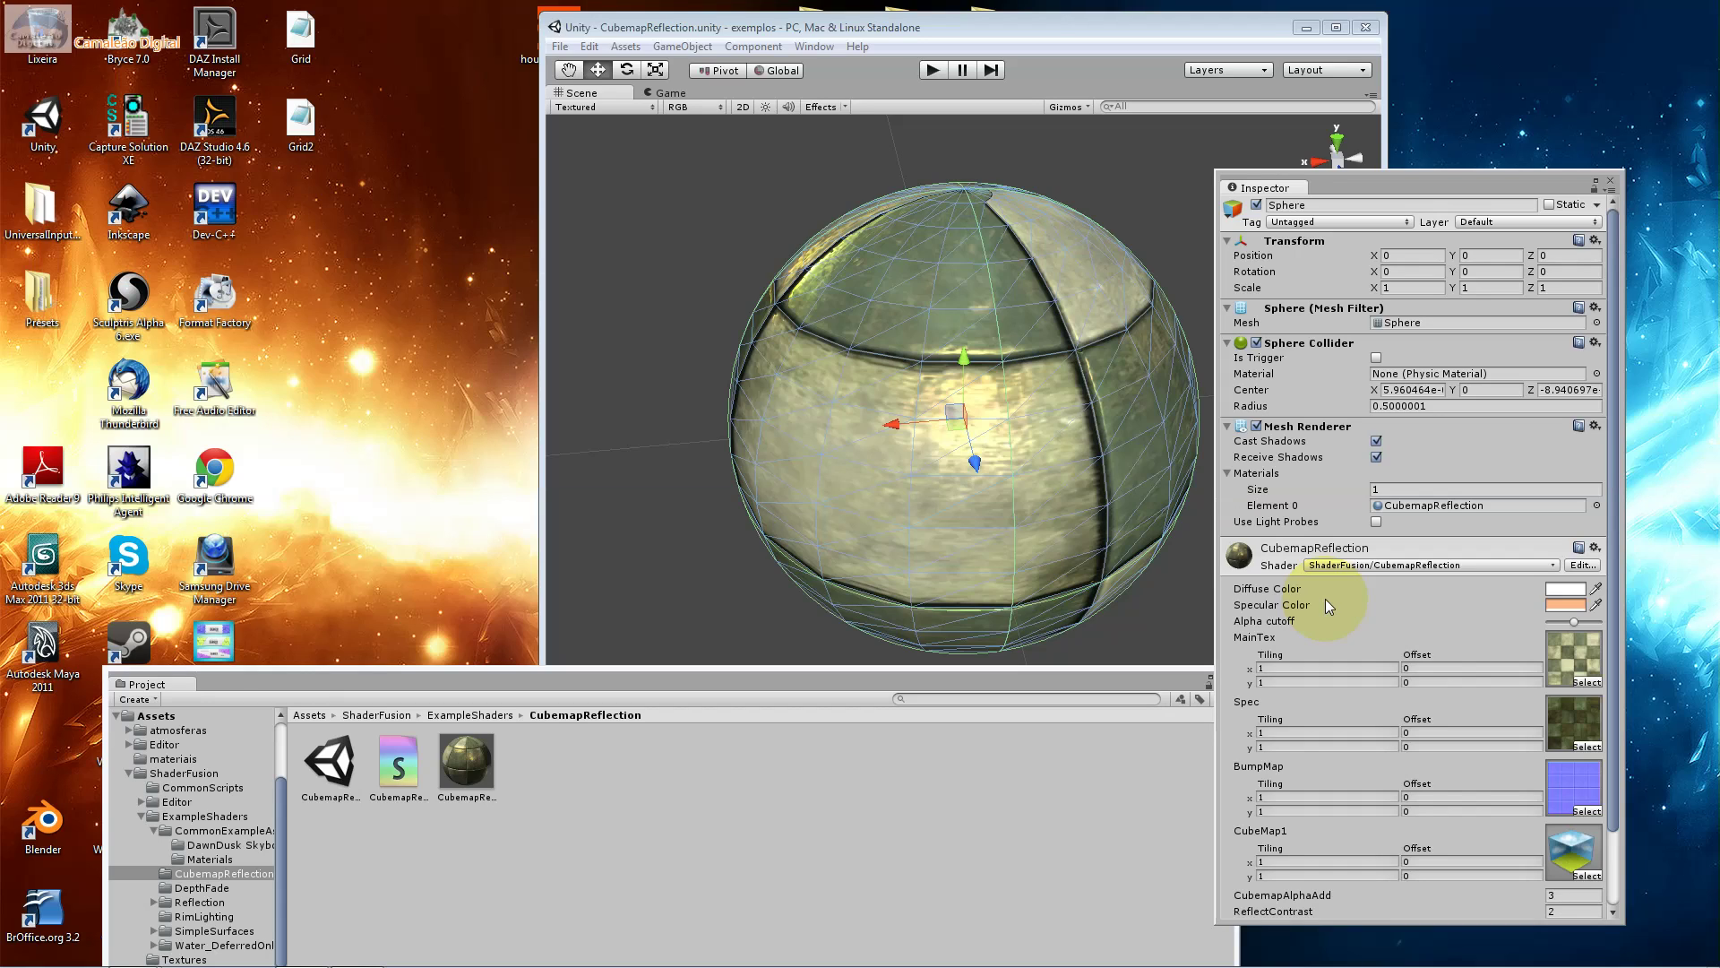
Select the Soldier model in CommonExampleAssets and rotate its preview.
left_click(180, 833)
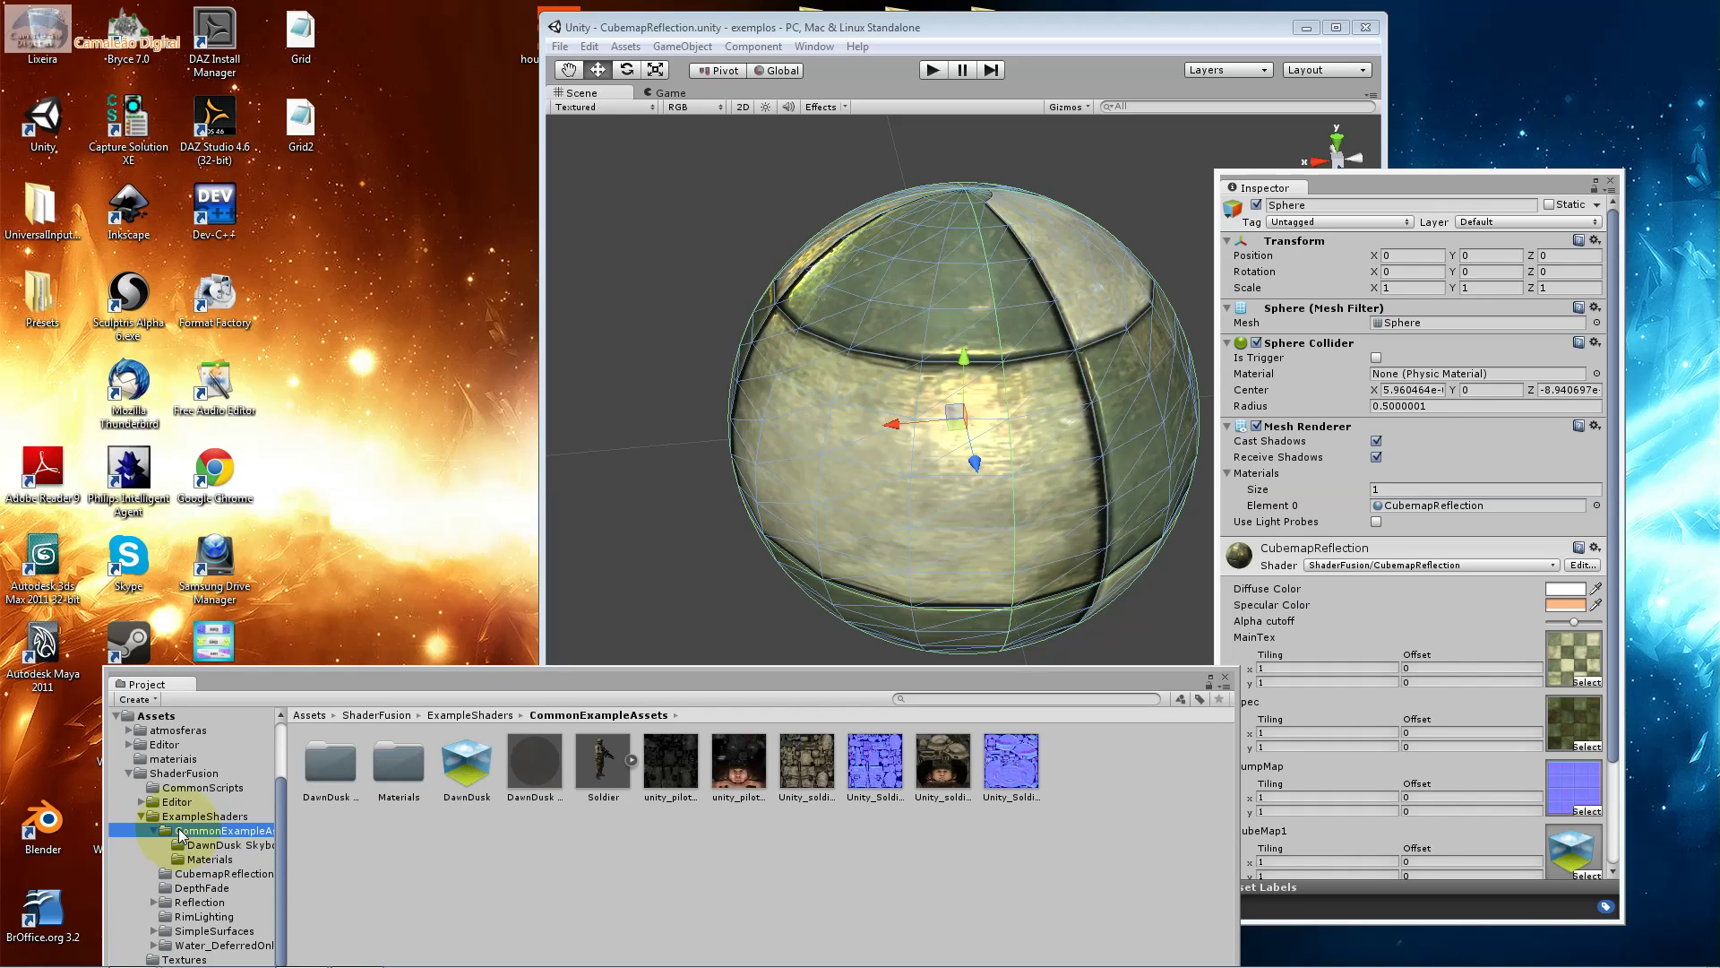
left_click(609, 757)
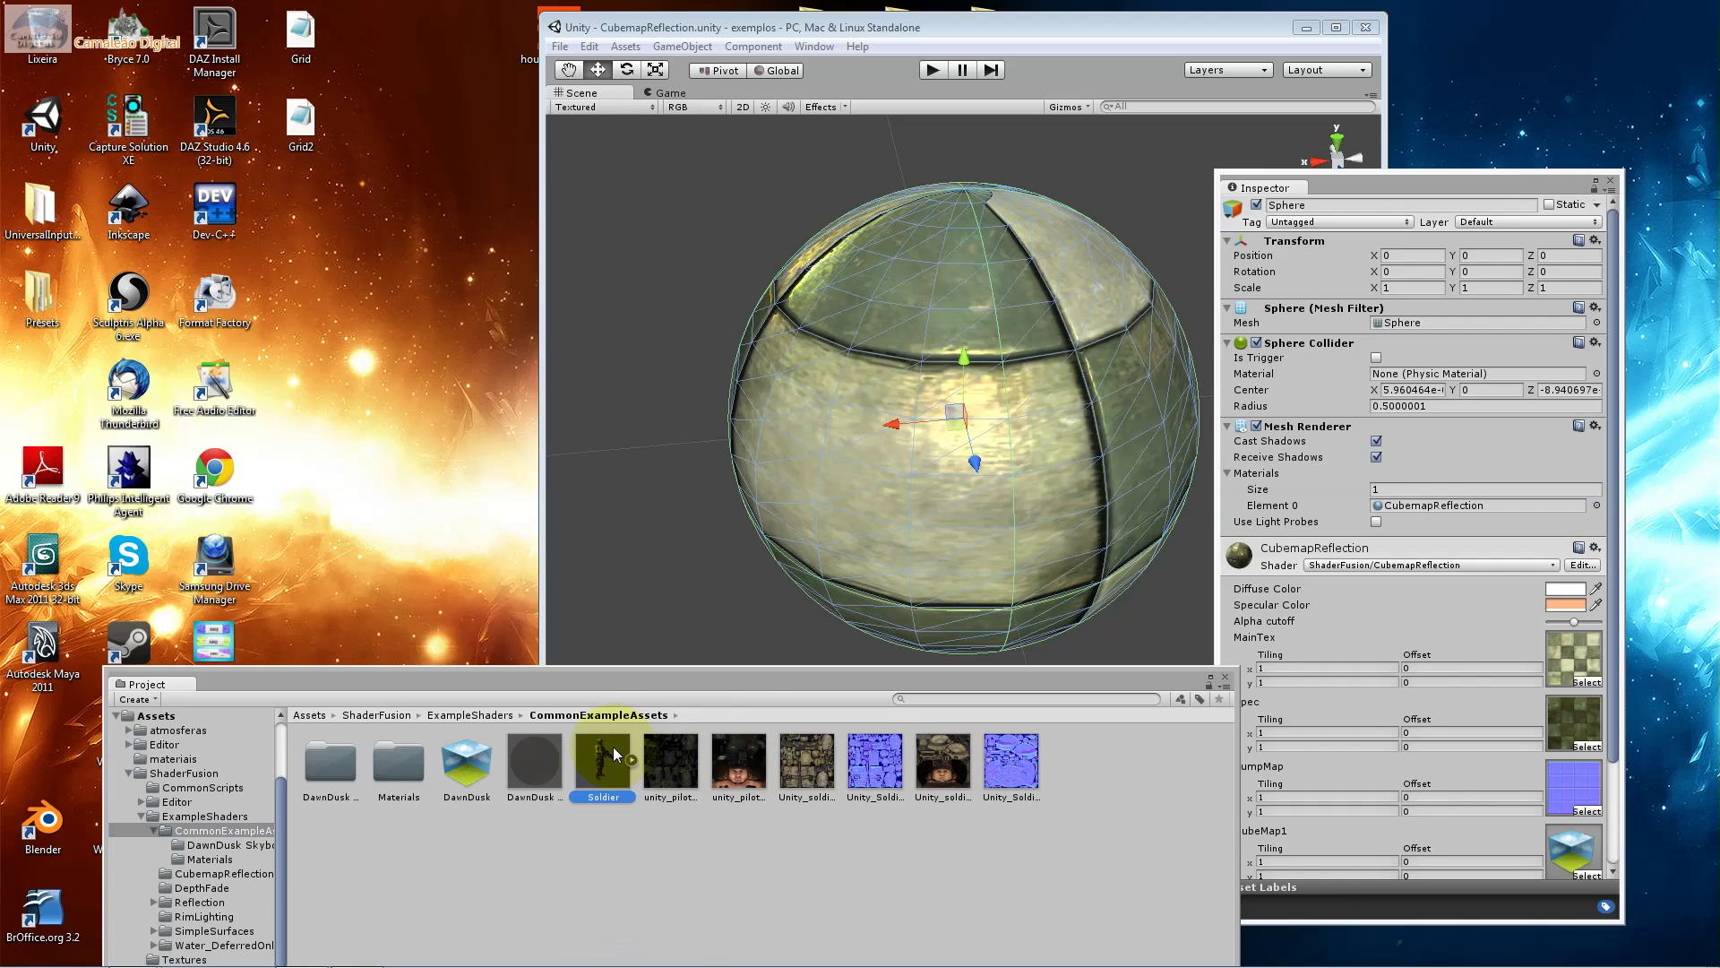
mouse_move(1496, 672)
left_mouse_down()
mouse_move(978, 729)
mouse_move(1363, 691)
left_mouse_up()
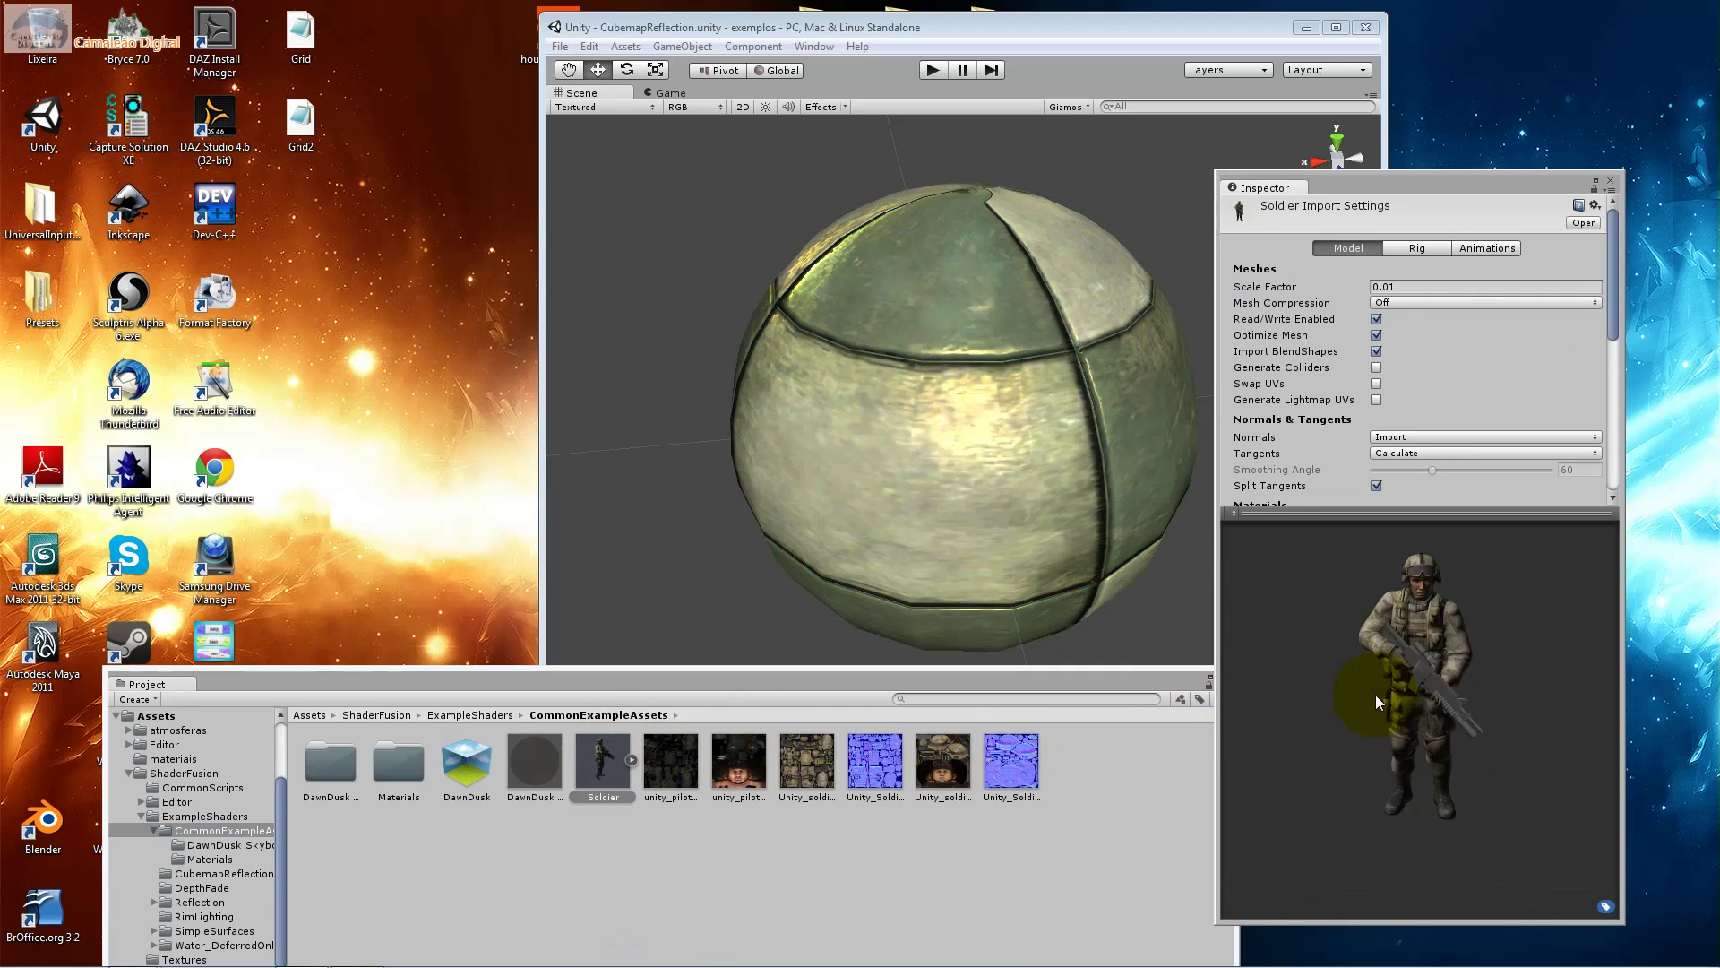
Open the MaterialTools folder inside ShaderFusion's Editor folder.
left_click(180, 818)
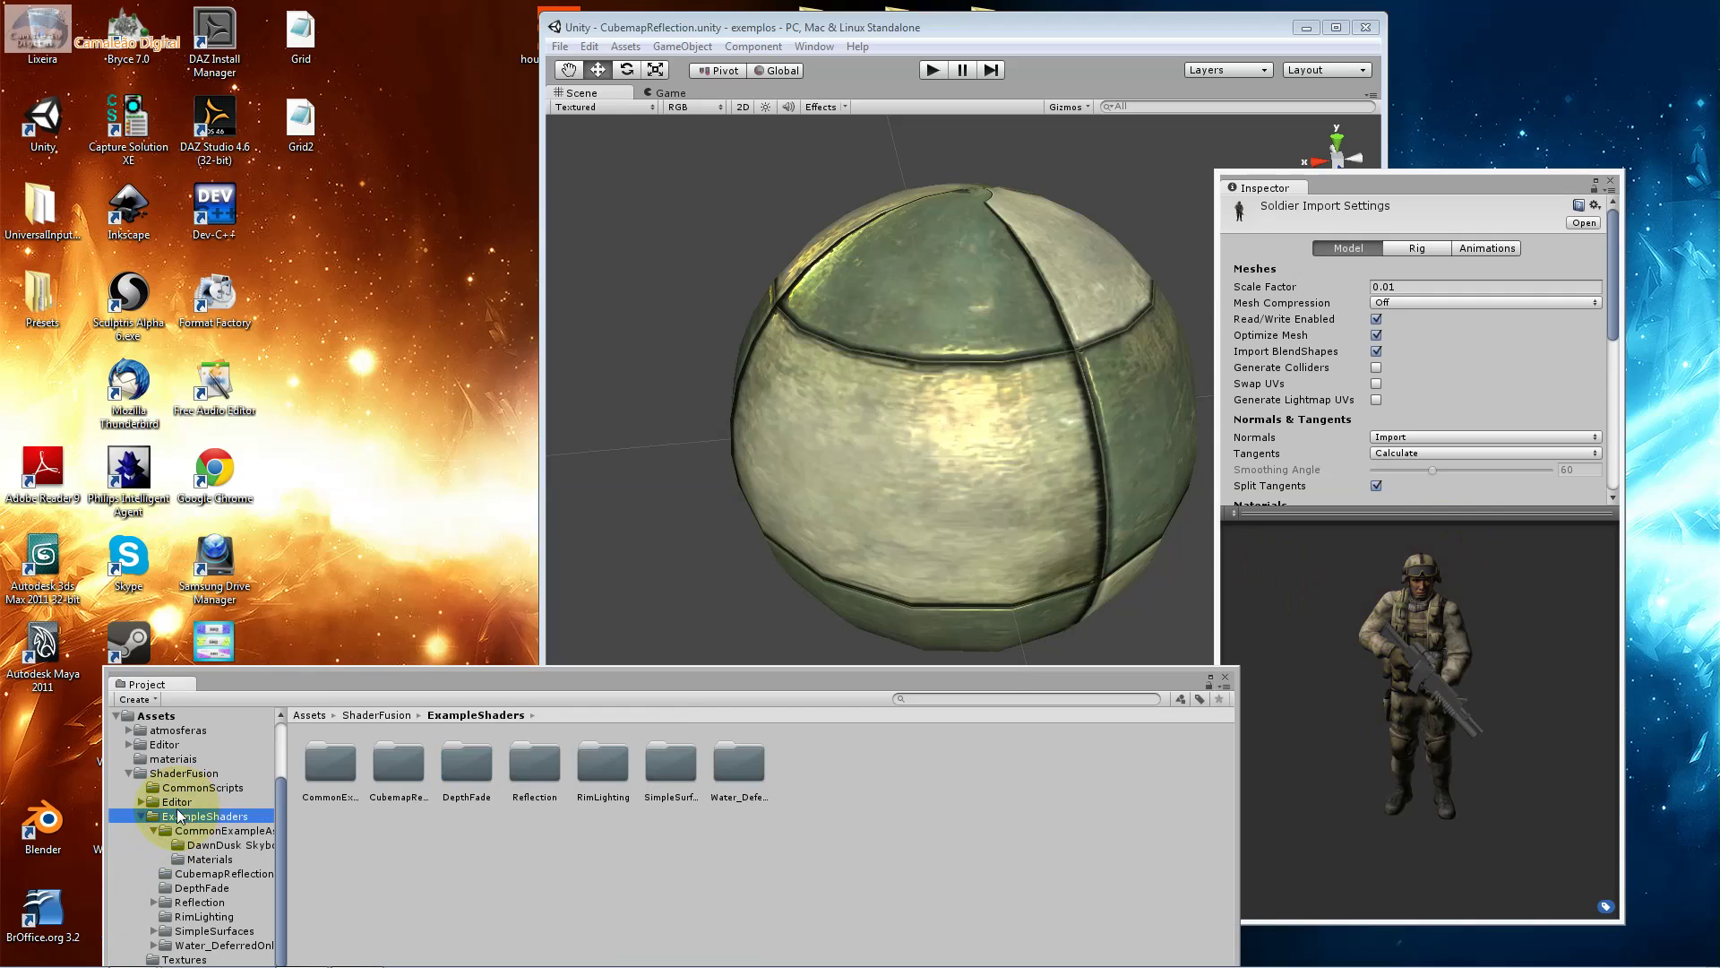
left_click(176, 802)
left_click(341, 766)
double_click(340, 767)
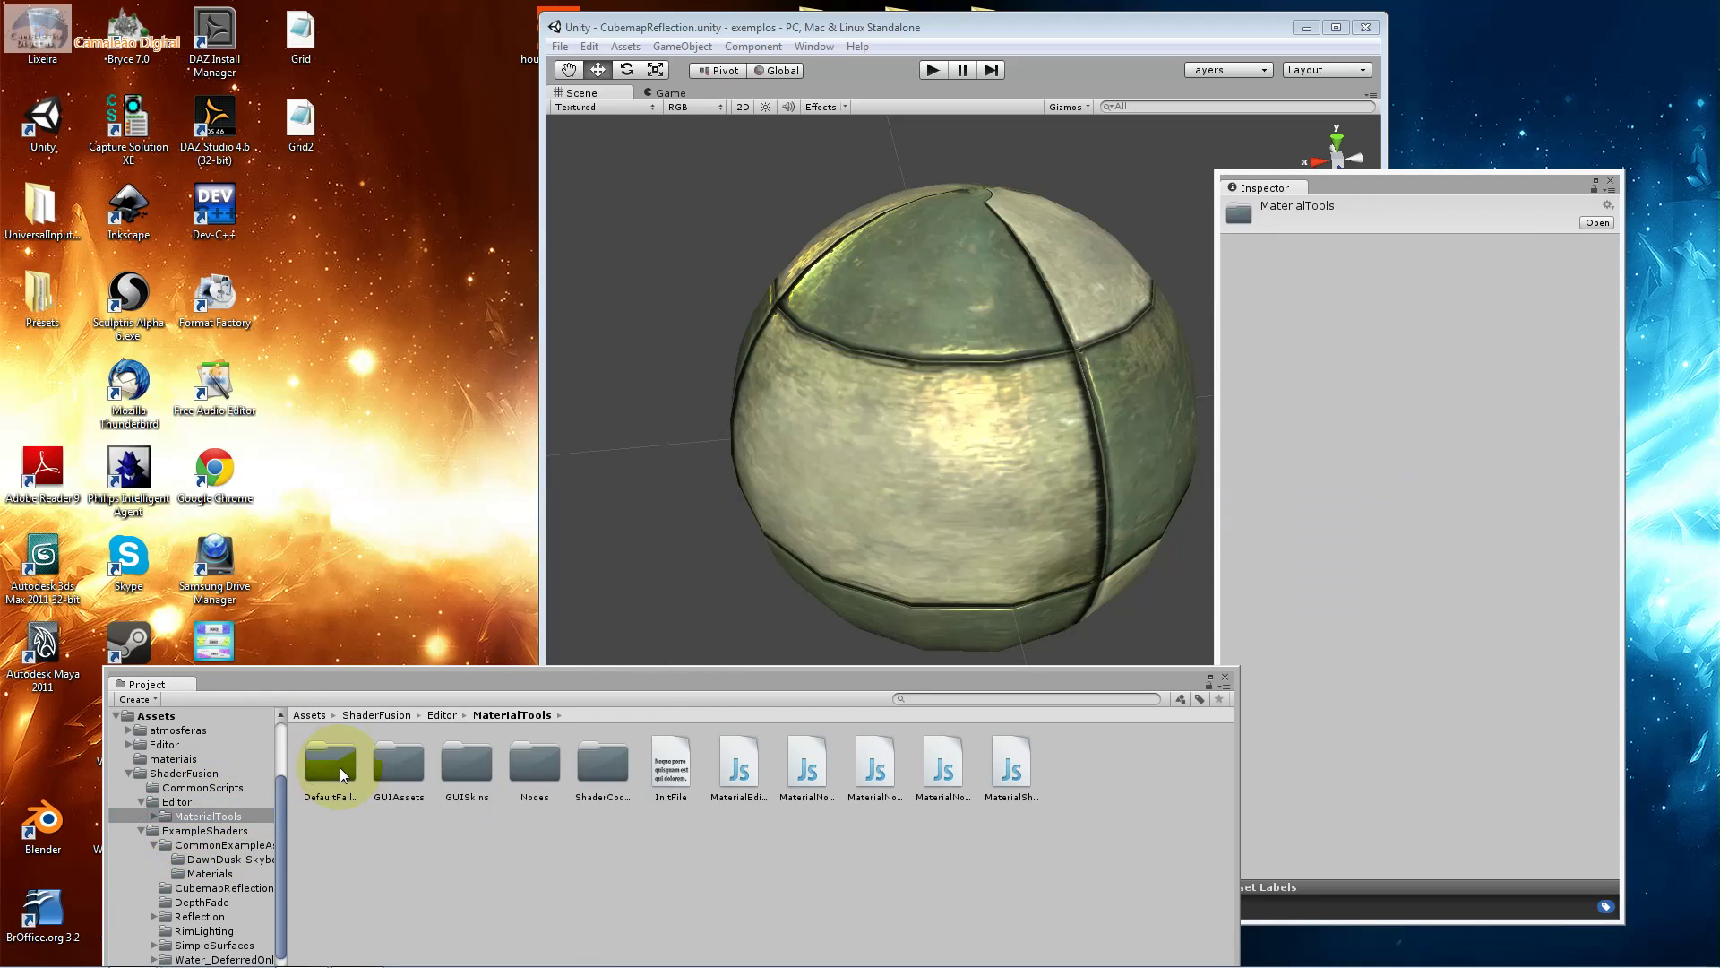
Launch the Shader Fusion node editor from the Window menu's ShaderFusion entry.
left_click(824, 47)
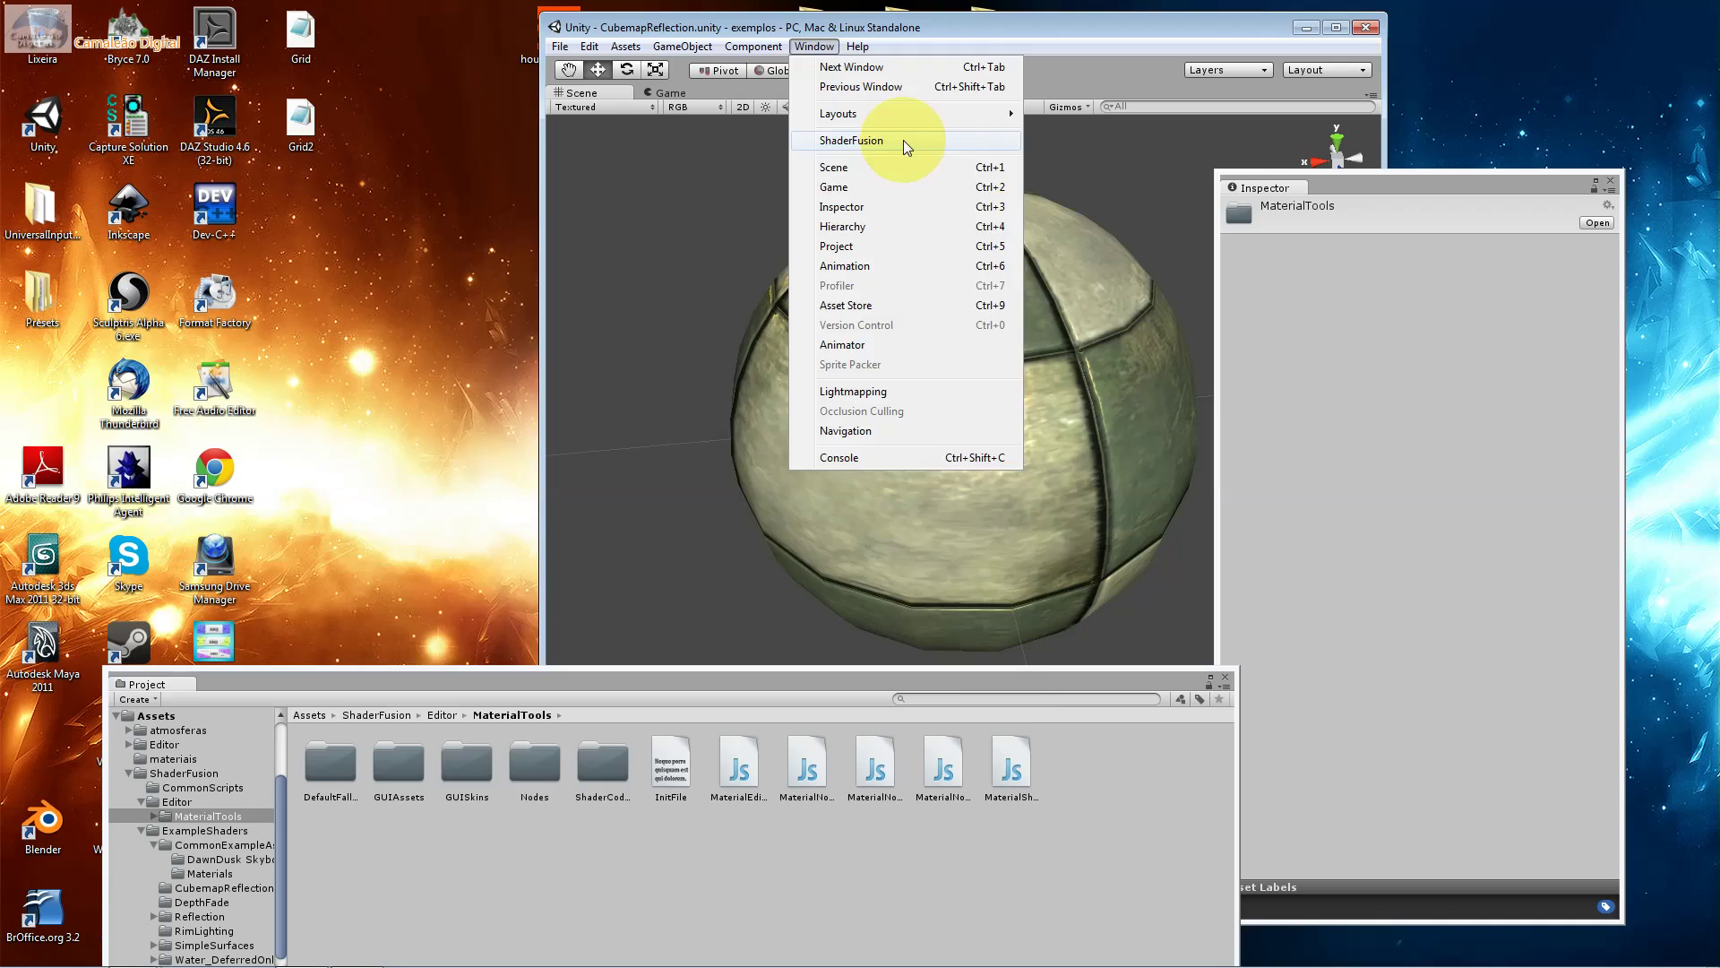
left_click(903, 140)
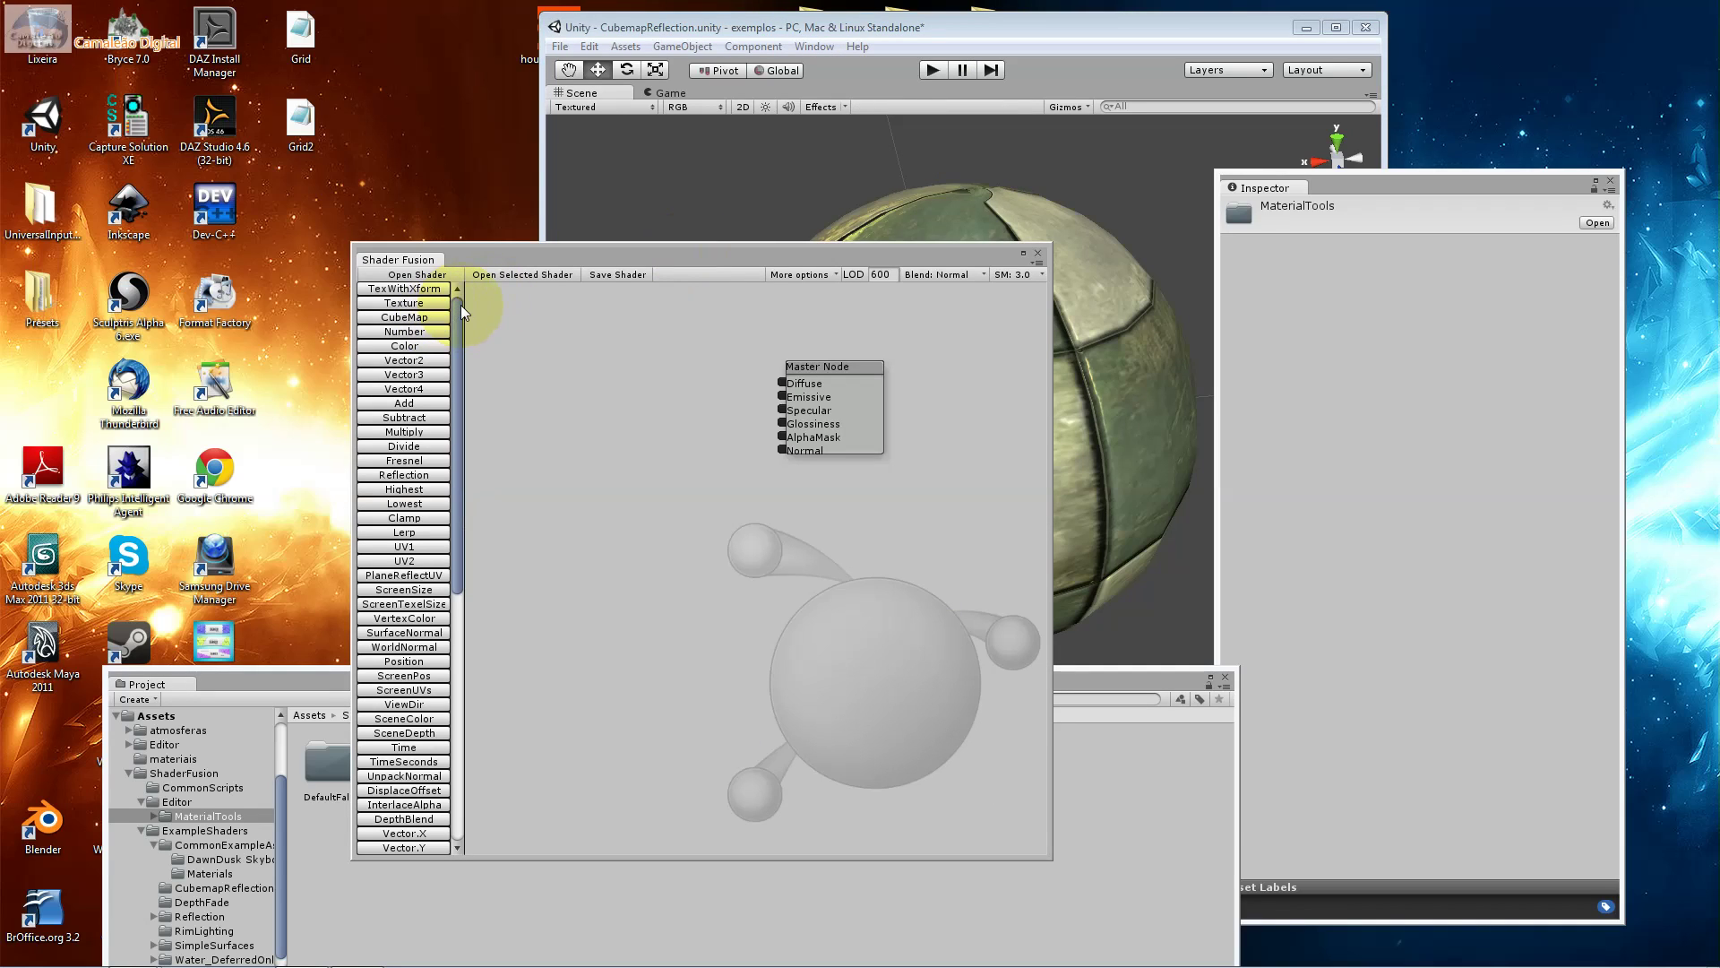
Arrange the Shader Fusion editor on the right and the Unity window left to reveal the sphere.
left_click(819, 366)
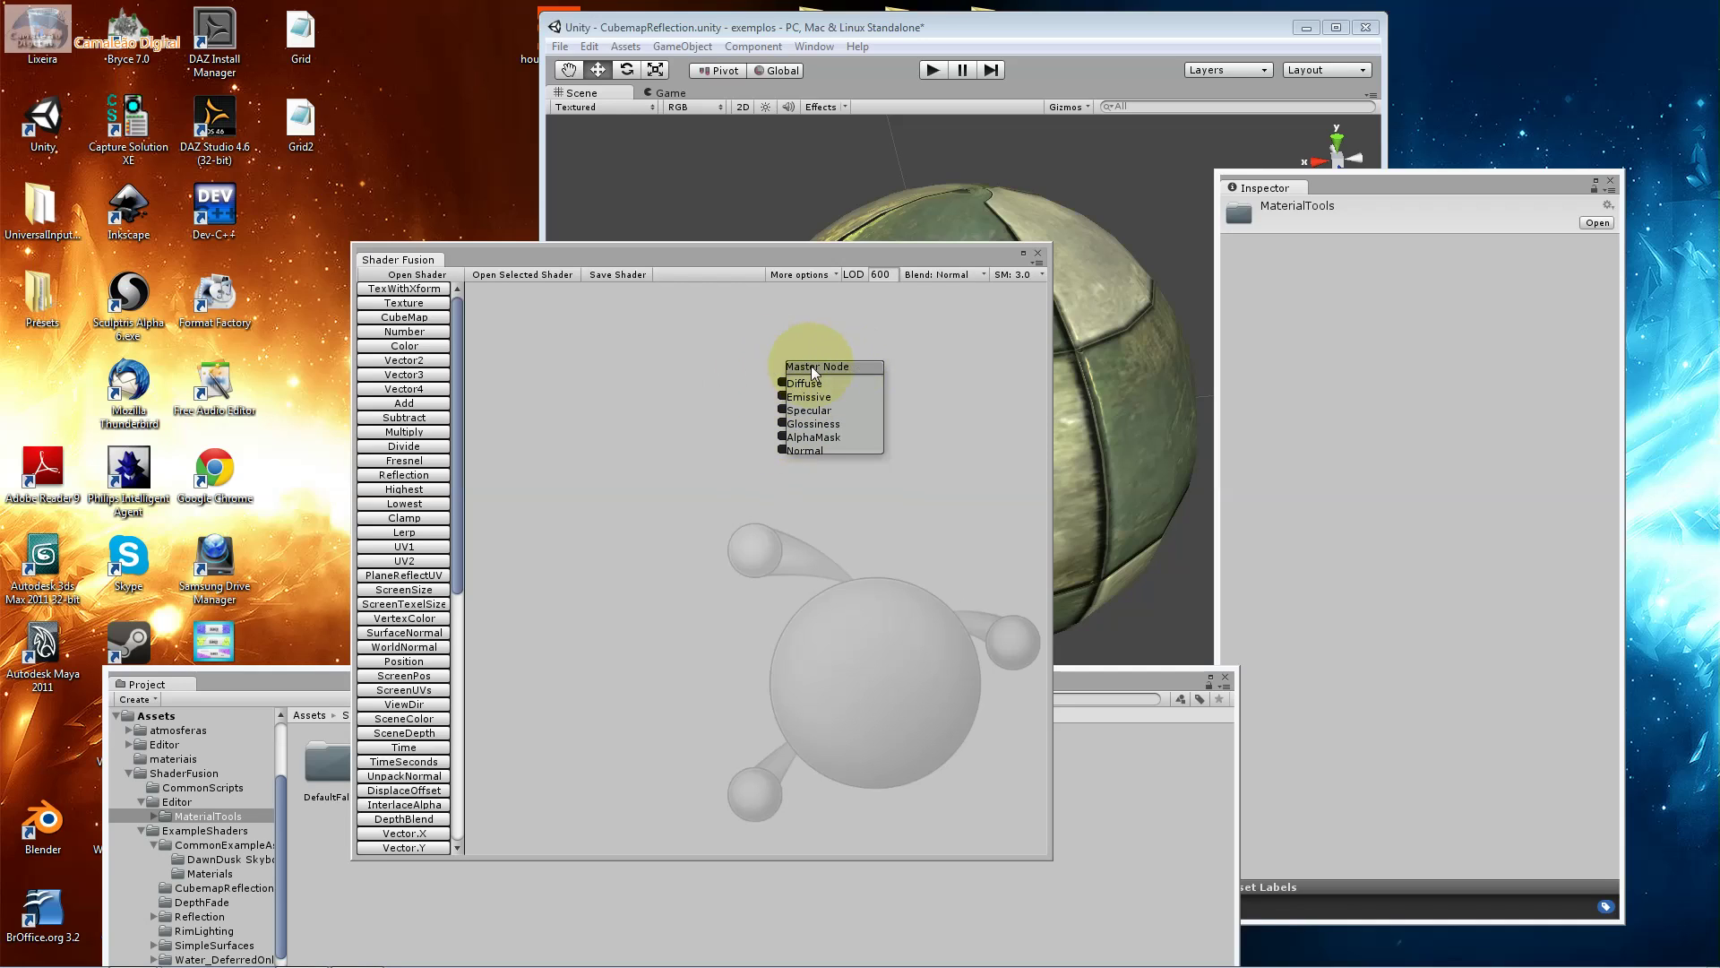
left_click_drag(801, 254, 902, 266)
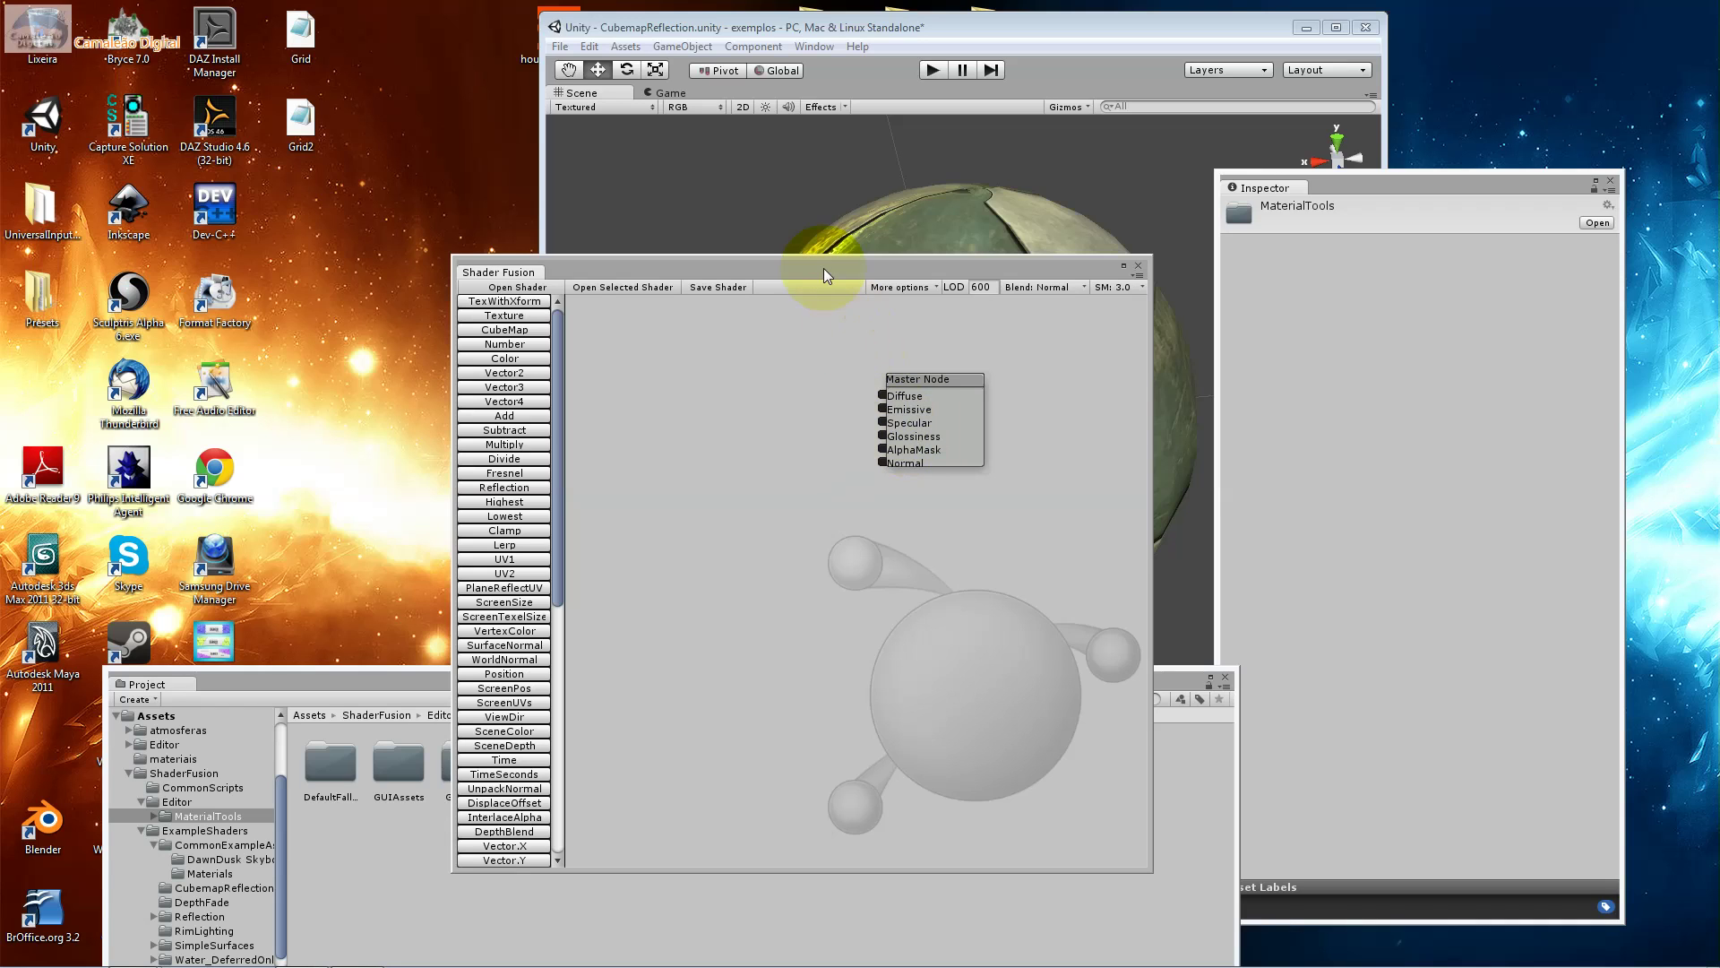
left_click_drag(817, 274, 1259, 249)
left_click(1122, 28)
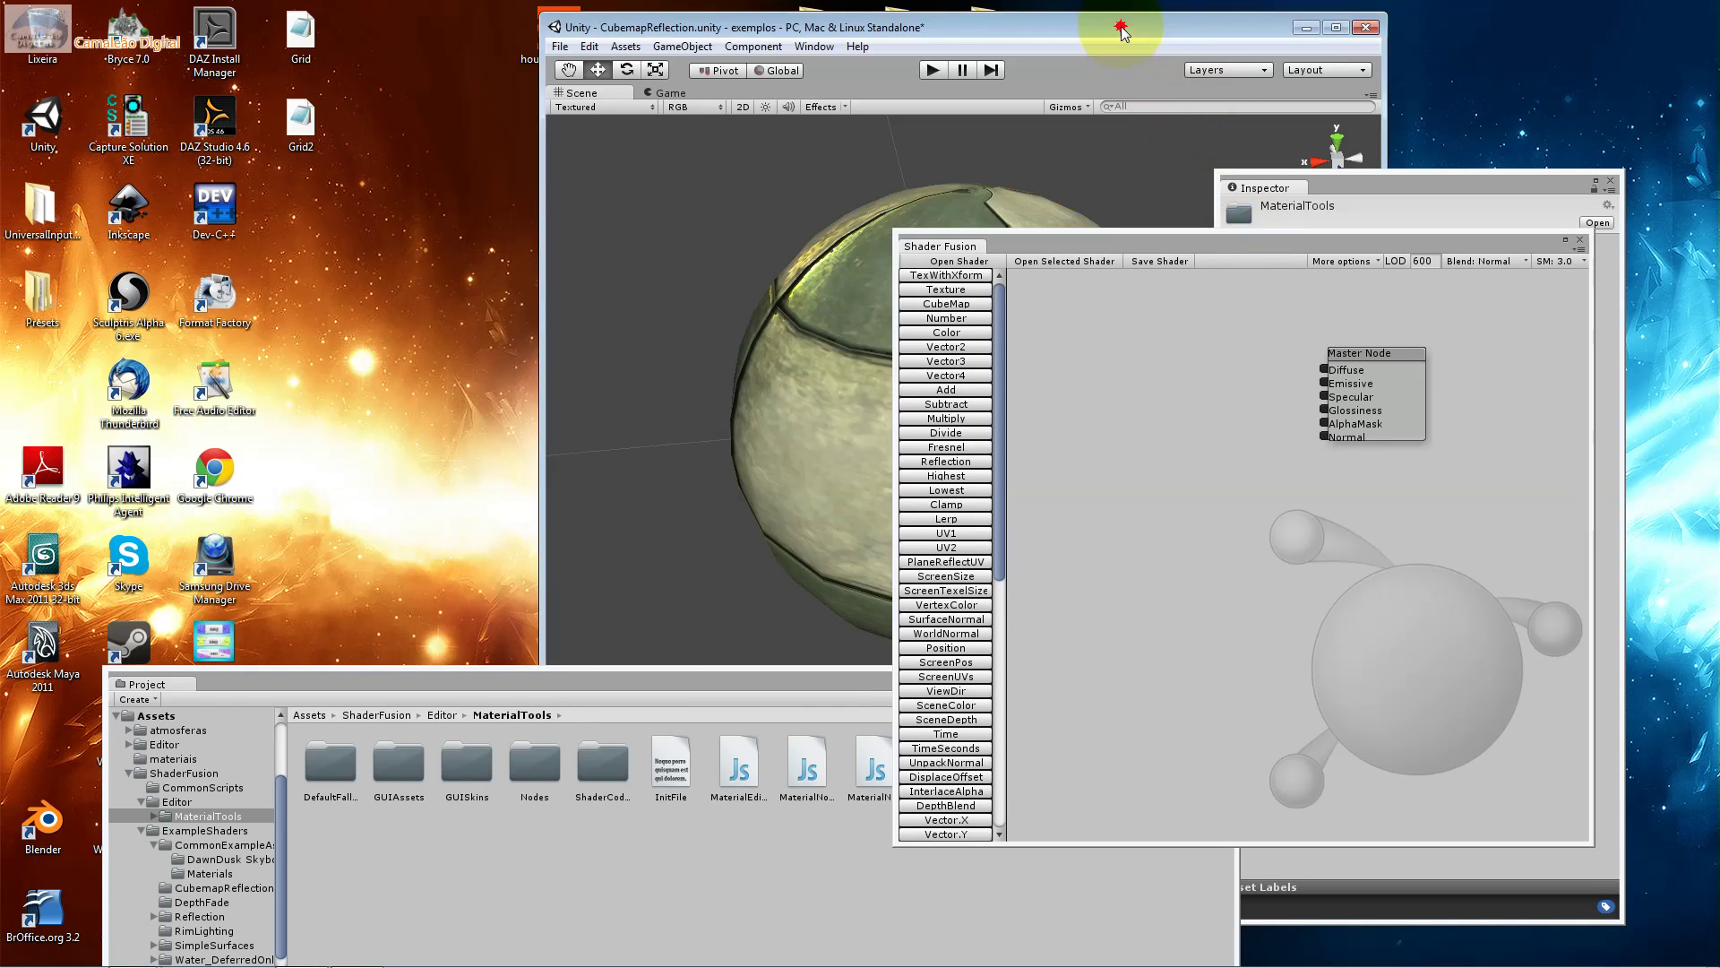
left_click_drag(1122, 29, 693, 52)
Try adding a Texture node and dismiss the 'No Shader loaded' warning.
left_click(1358, 412)
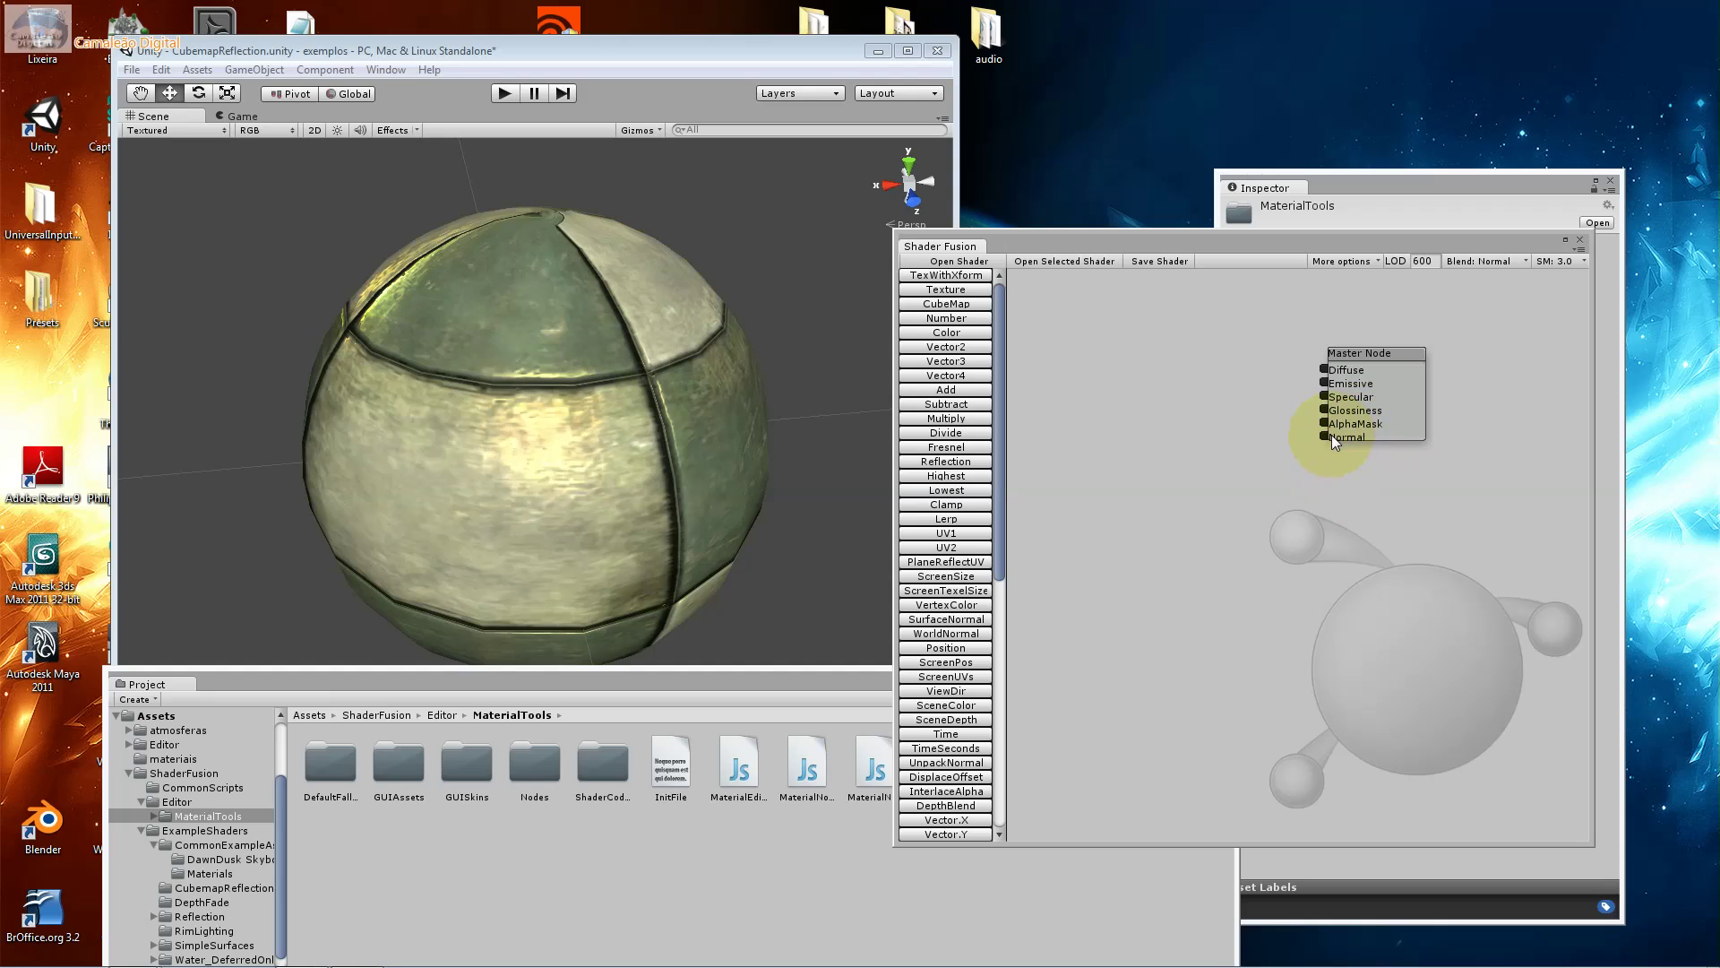
left_click(927, 289)
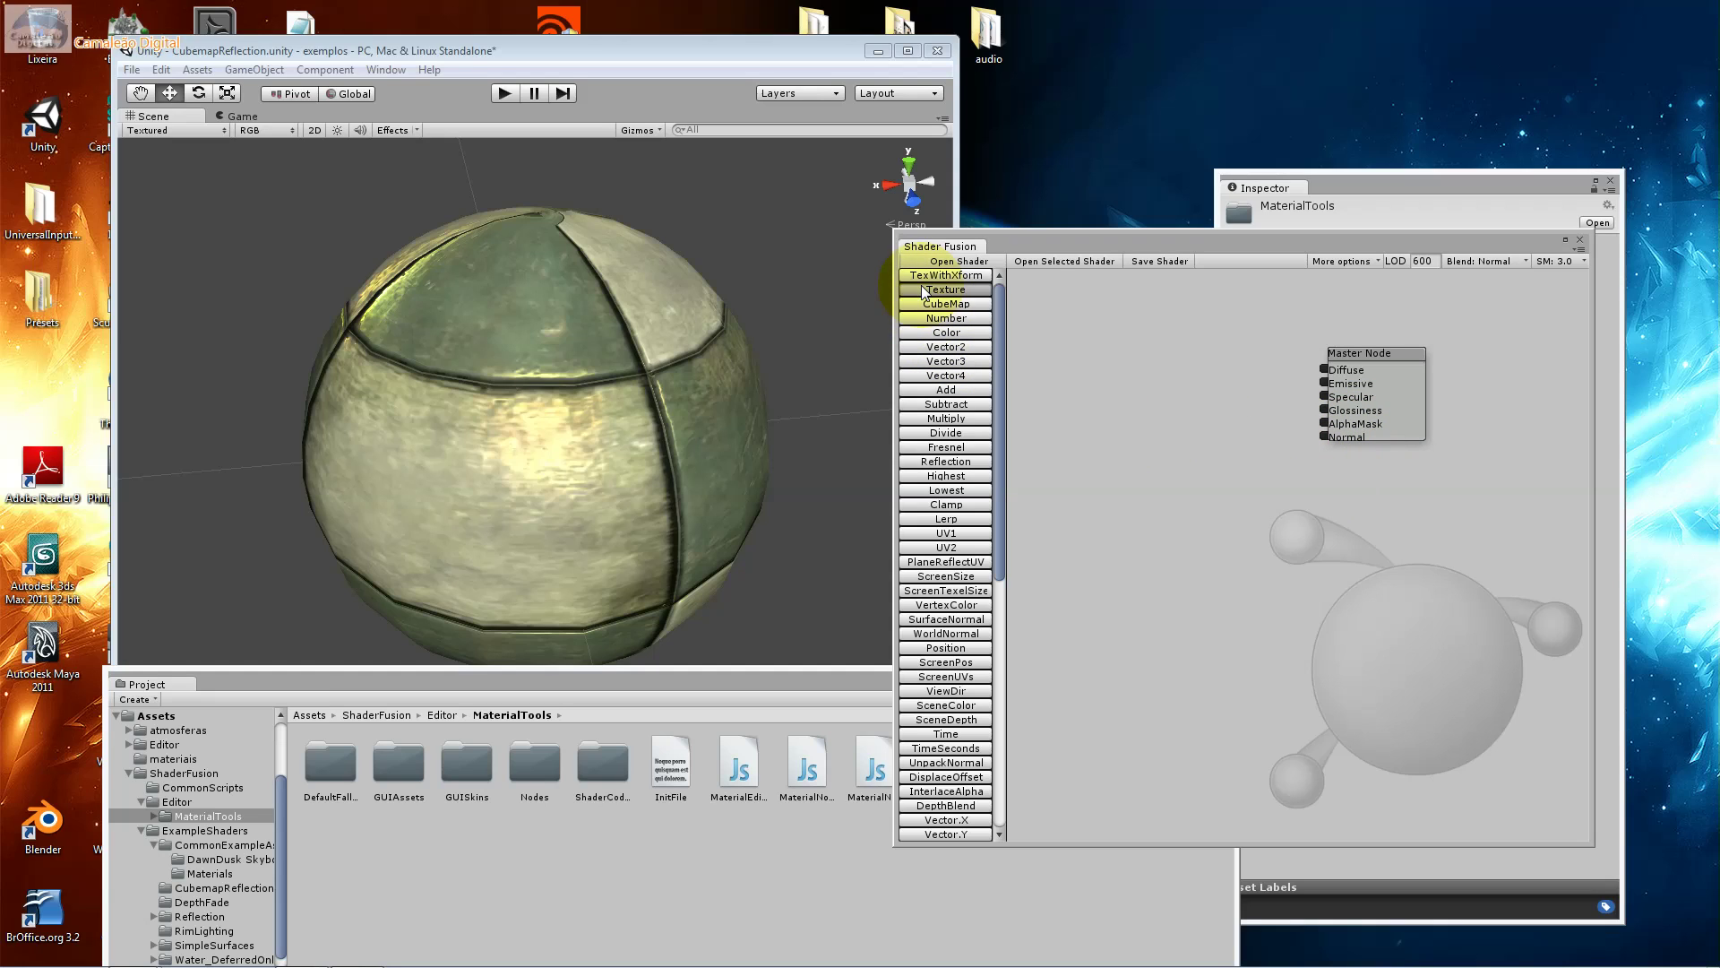
left_click(638, 445)
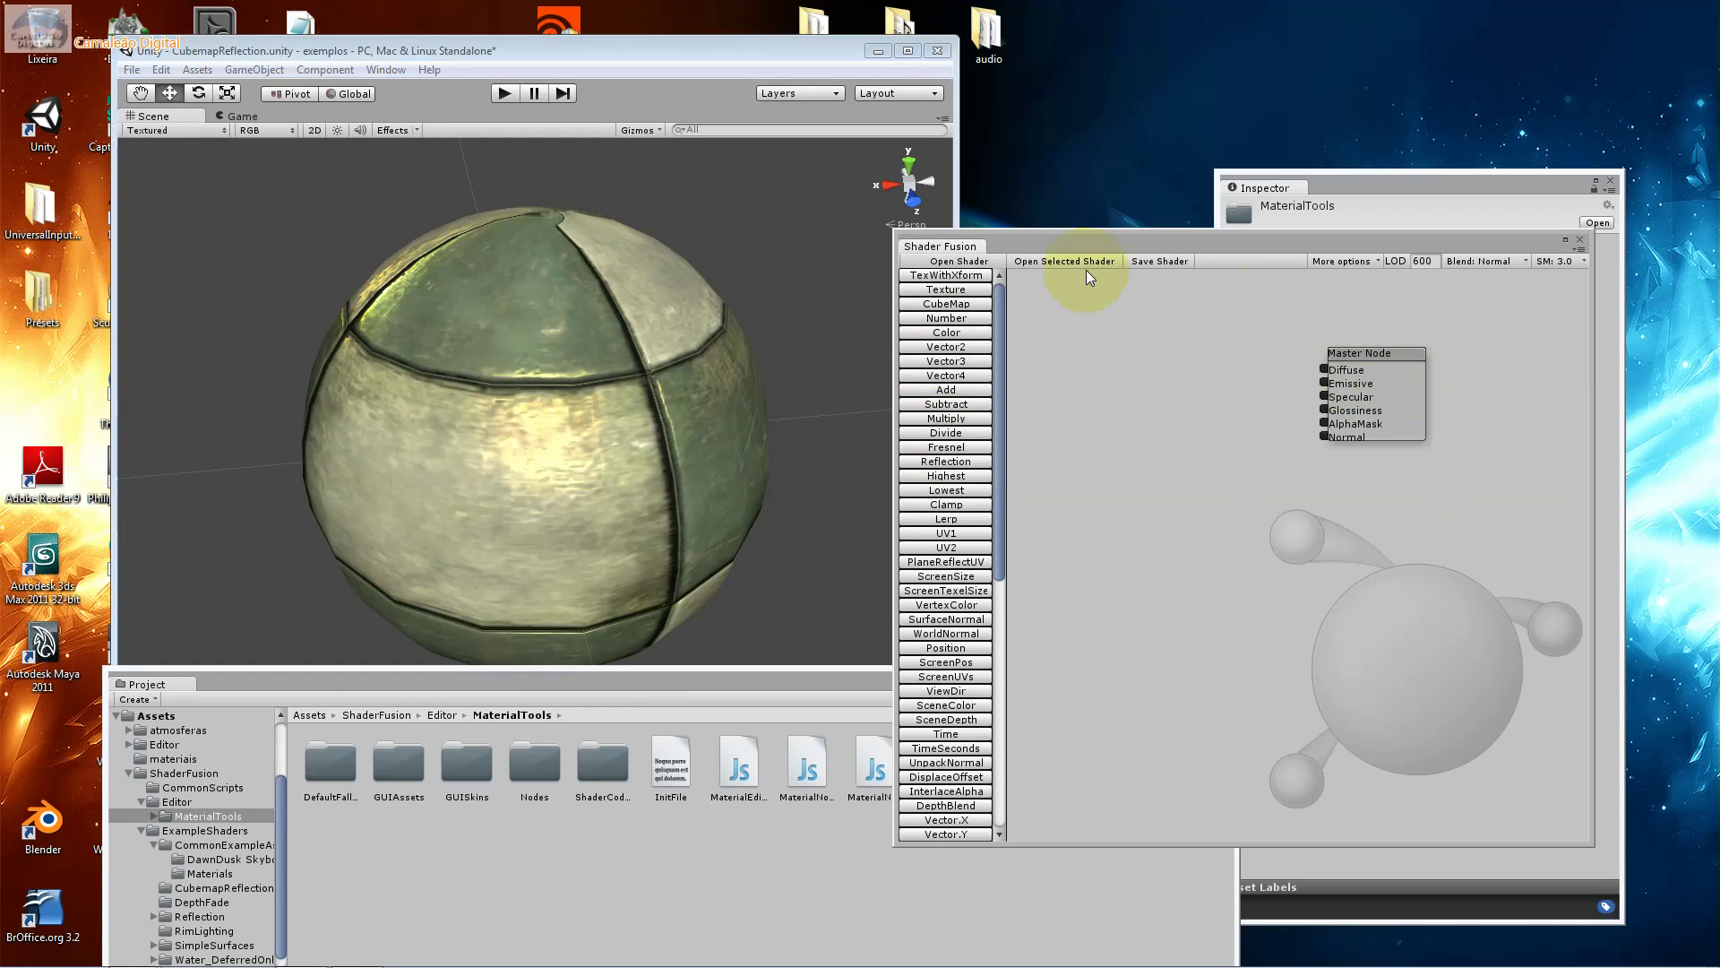
Retry adding a Texture node, dismiss the no-shader warning, and raise the Project window.
left_click(1482, 190)
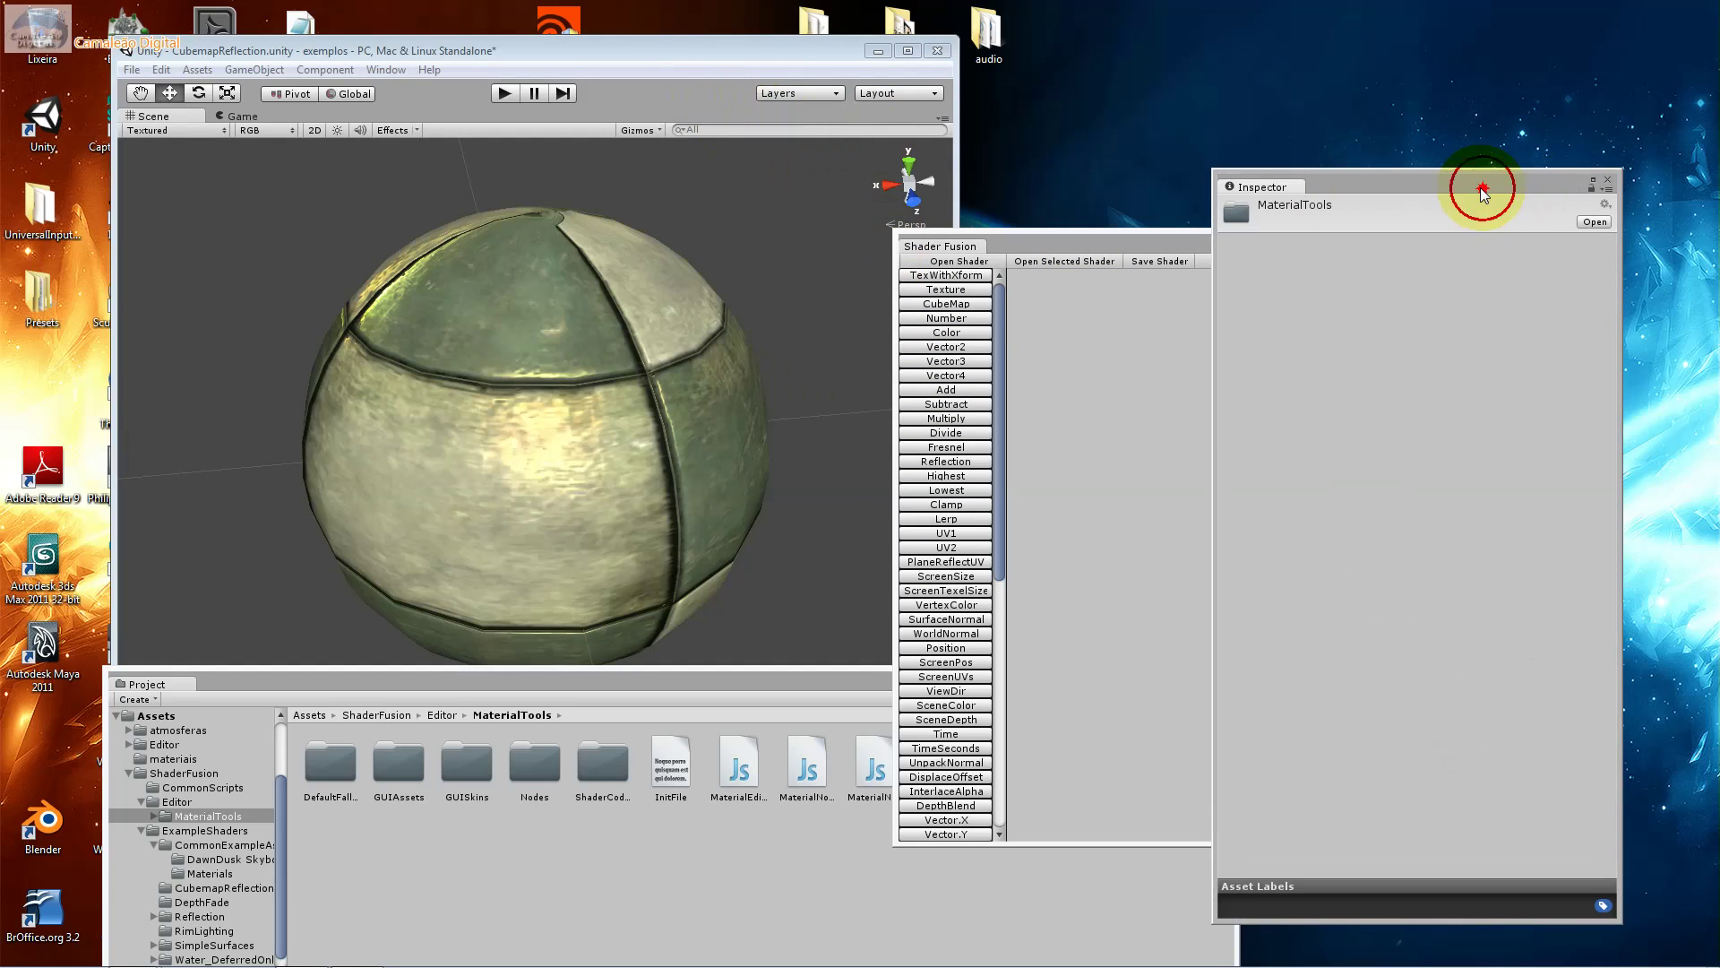
left_click(1043, 324)
left_click(948, 289)
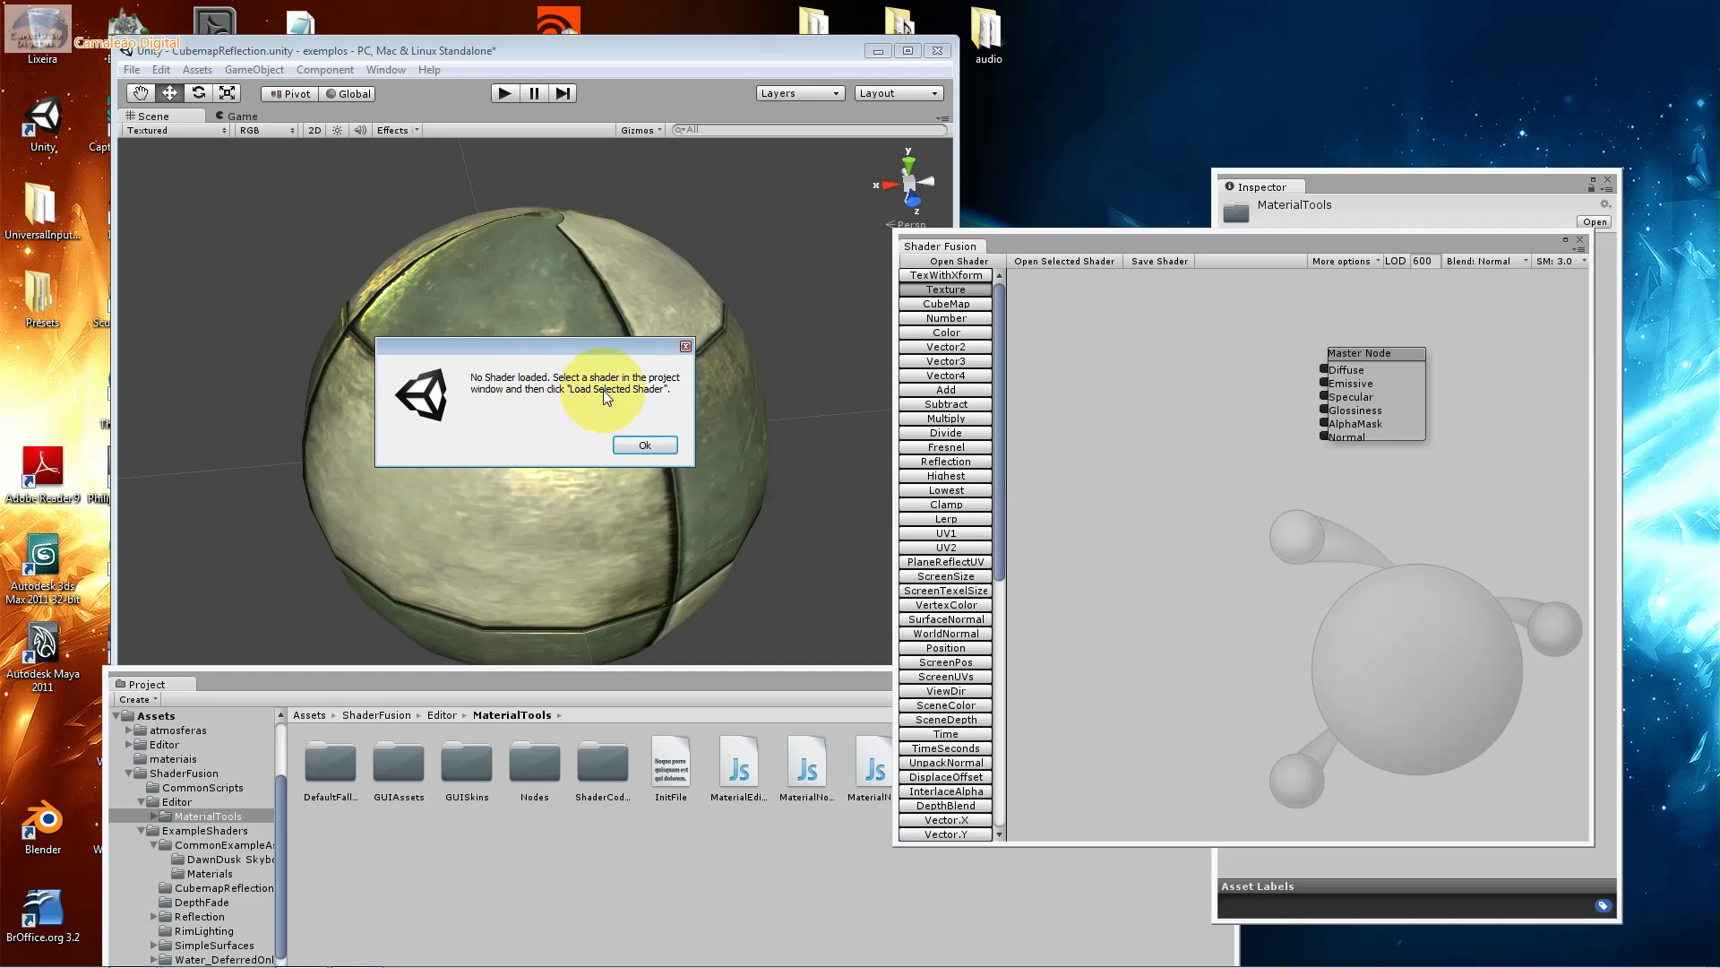
left_click(642, 447)
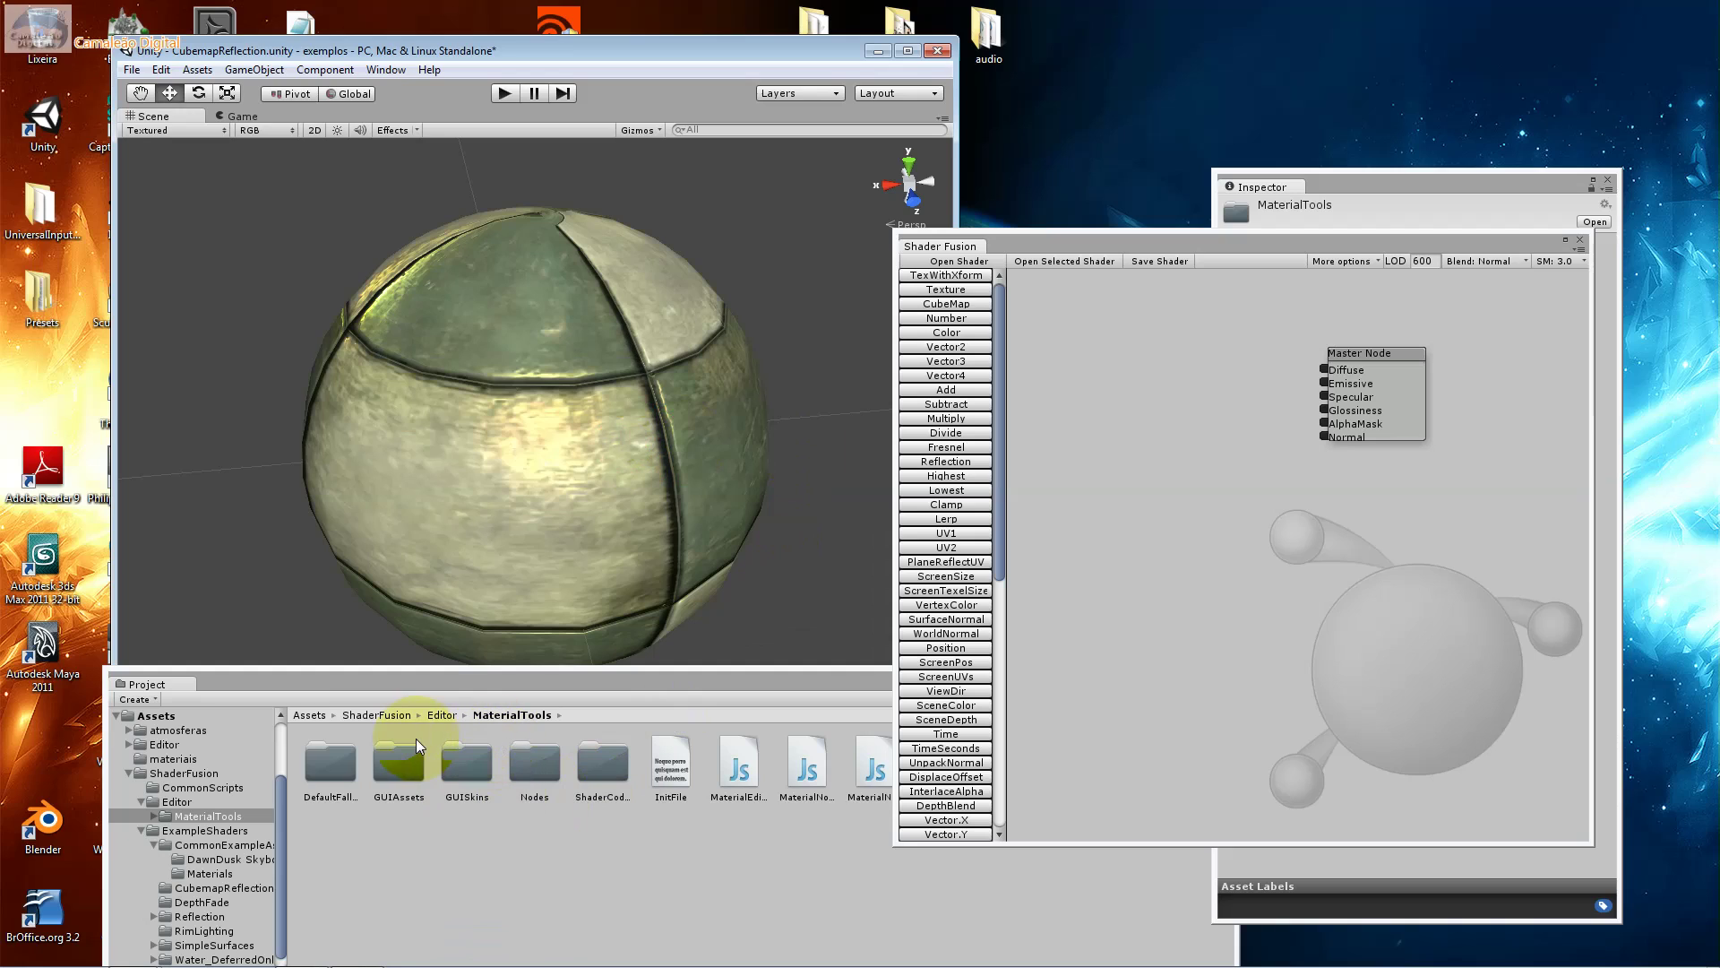
left_click_drag(436, 682, 440, 651)
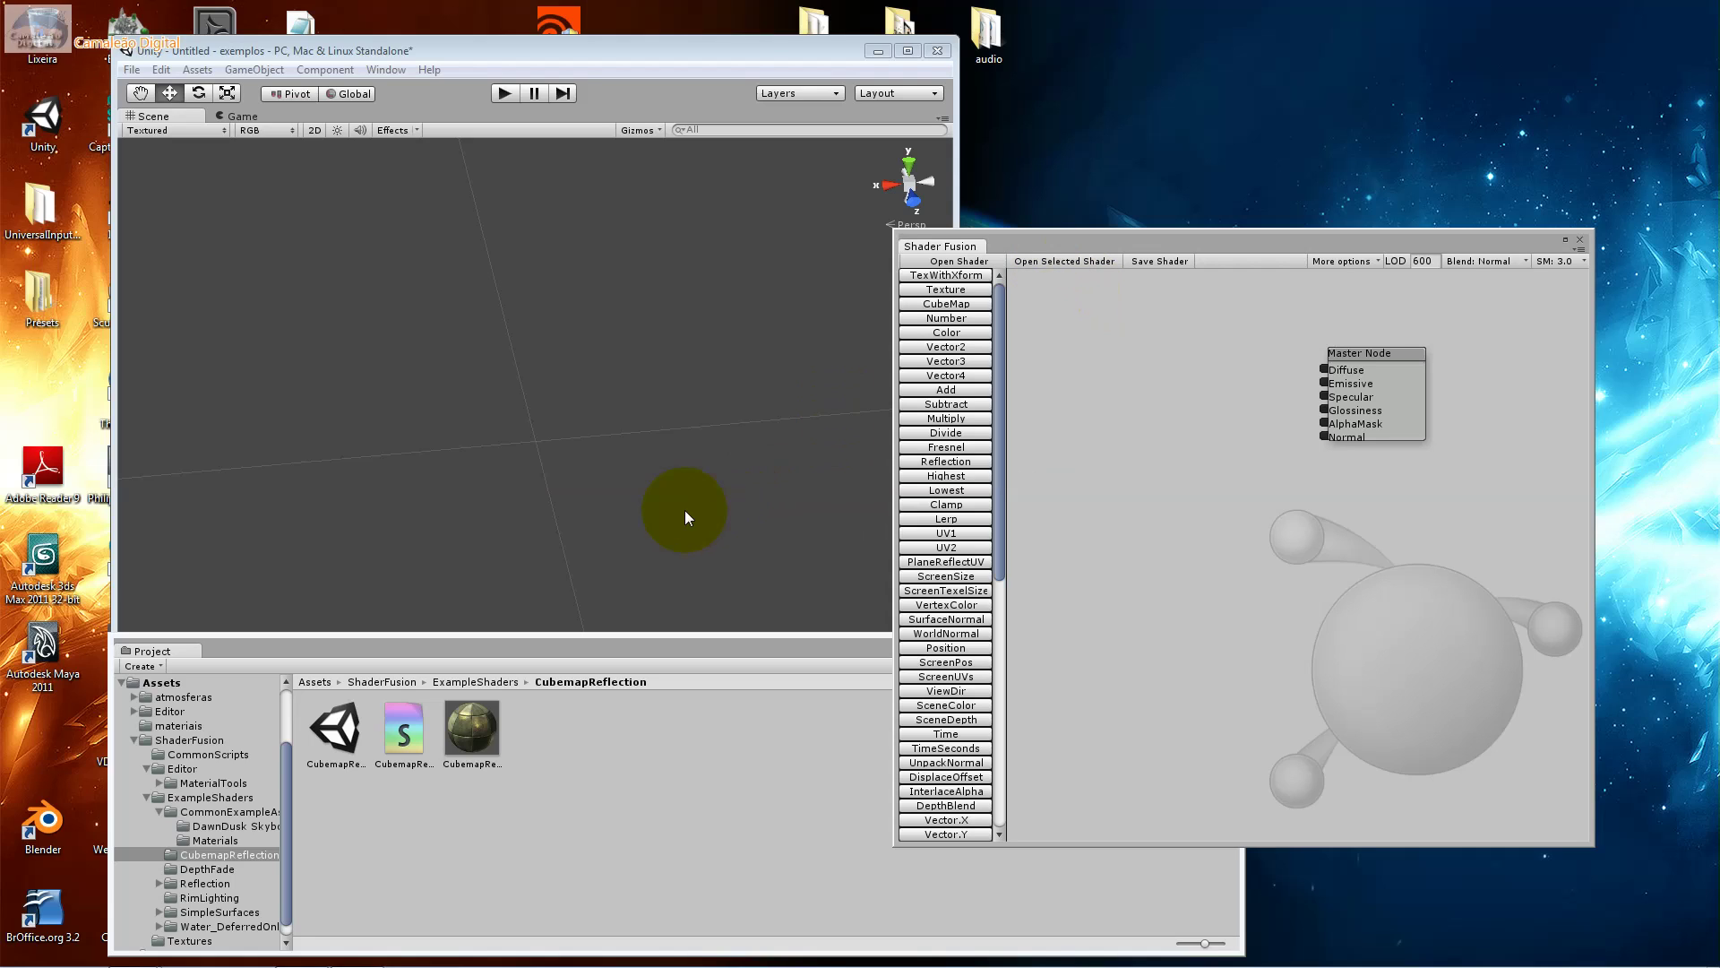
Select CubemapReflection.shader and show its import settings in the Inspector.
left_click(410, 725)
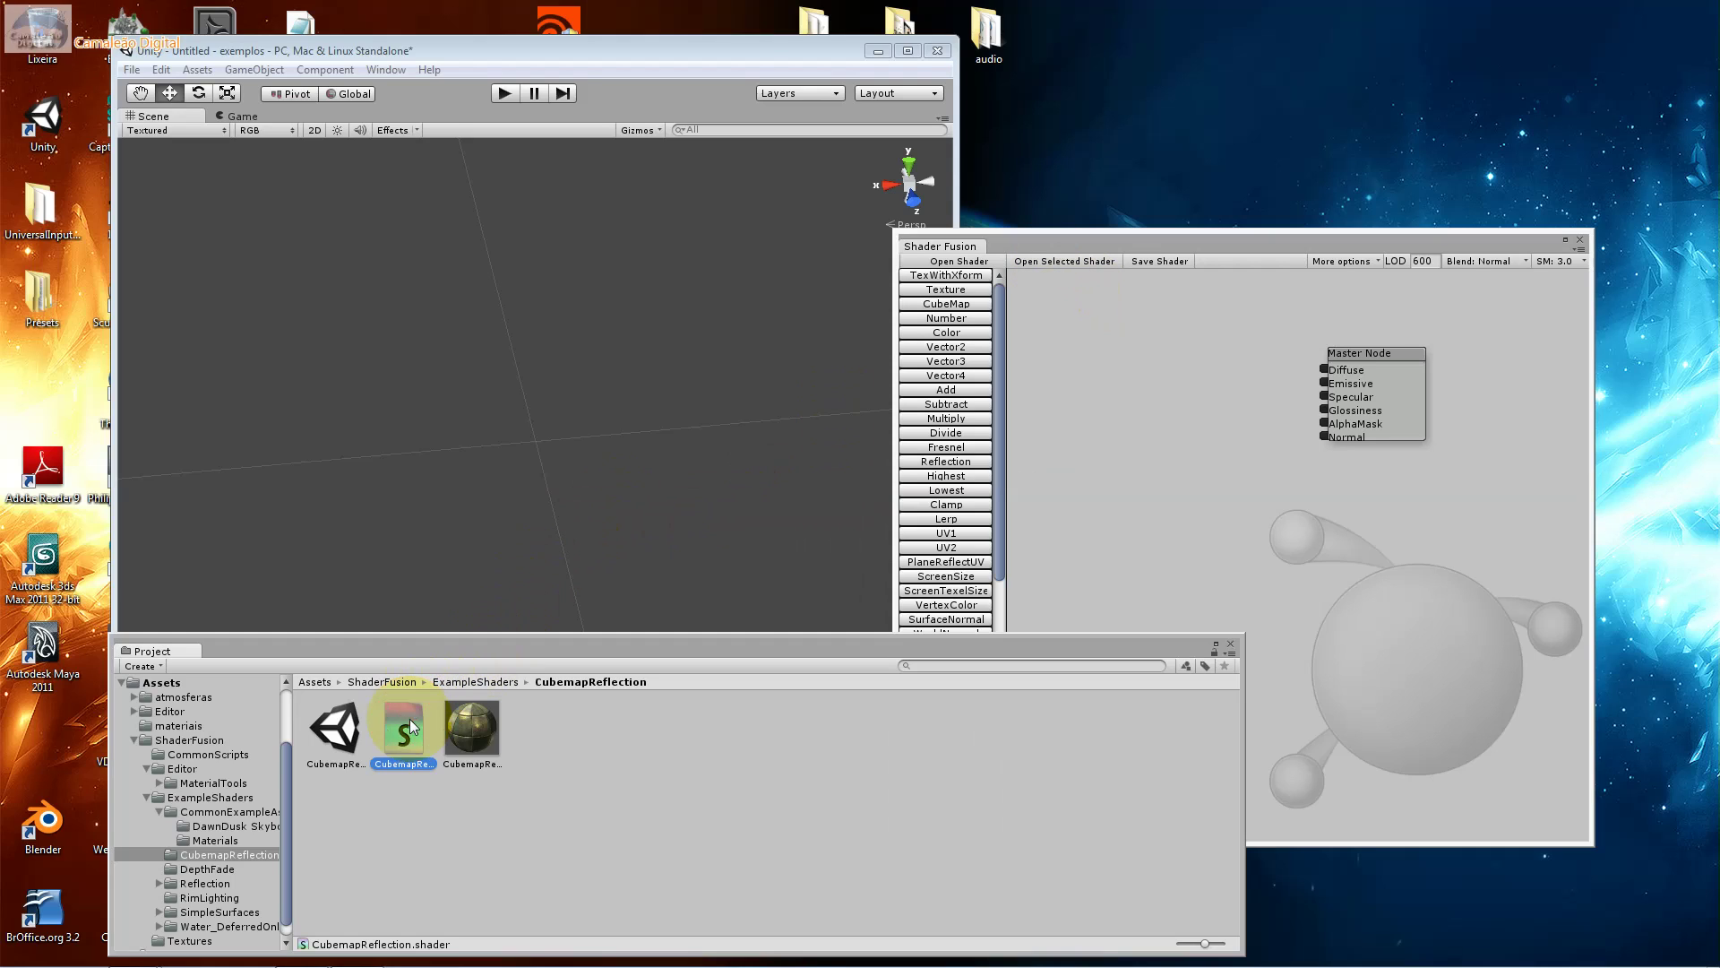
left_click(401, 81)
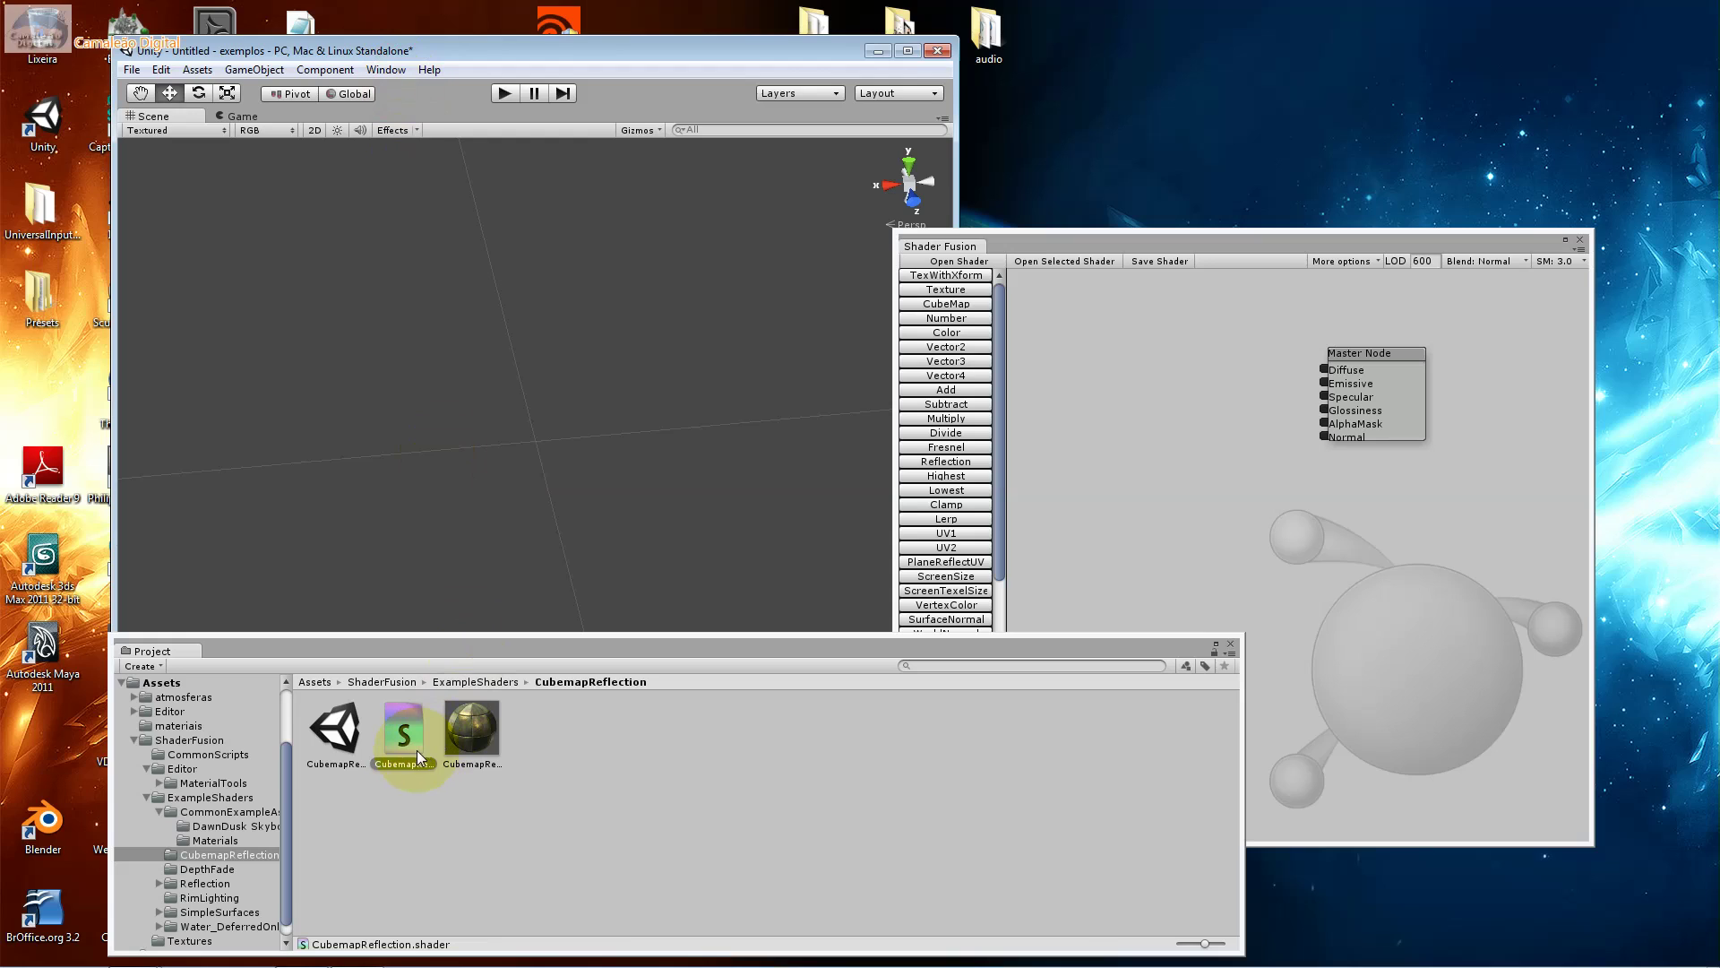
left_click(504, 43)
left_click(397, 69)
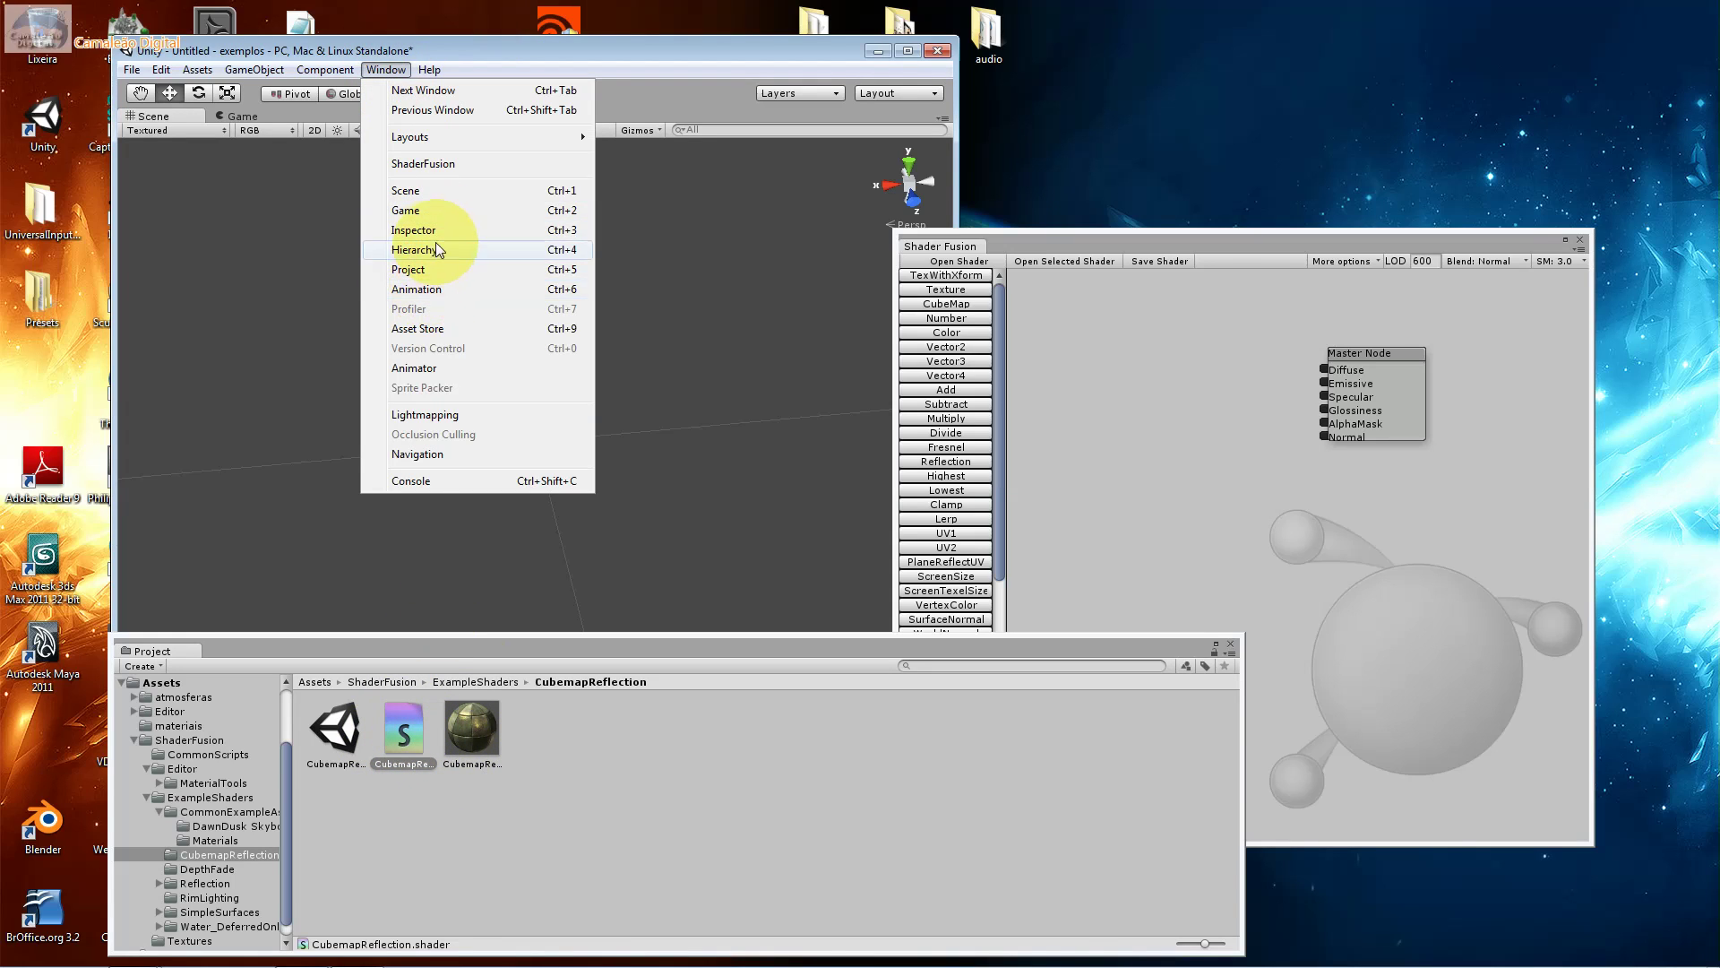
left_click(431, 239)
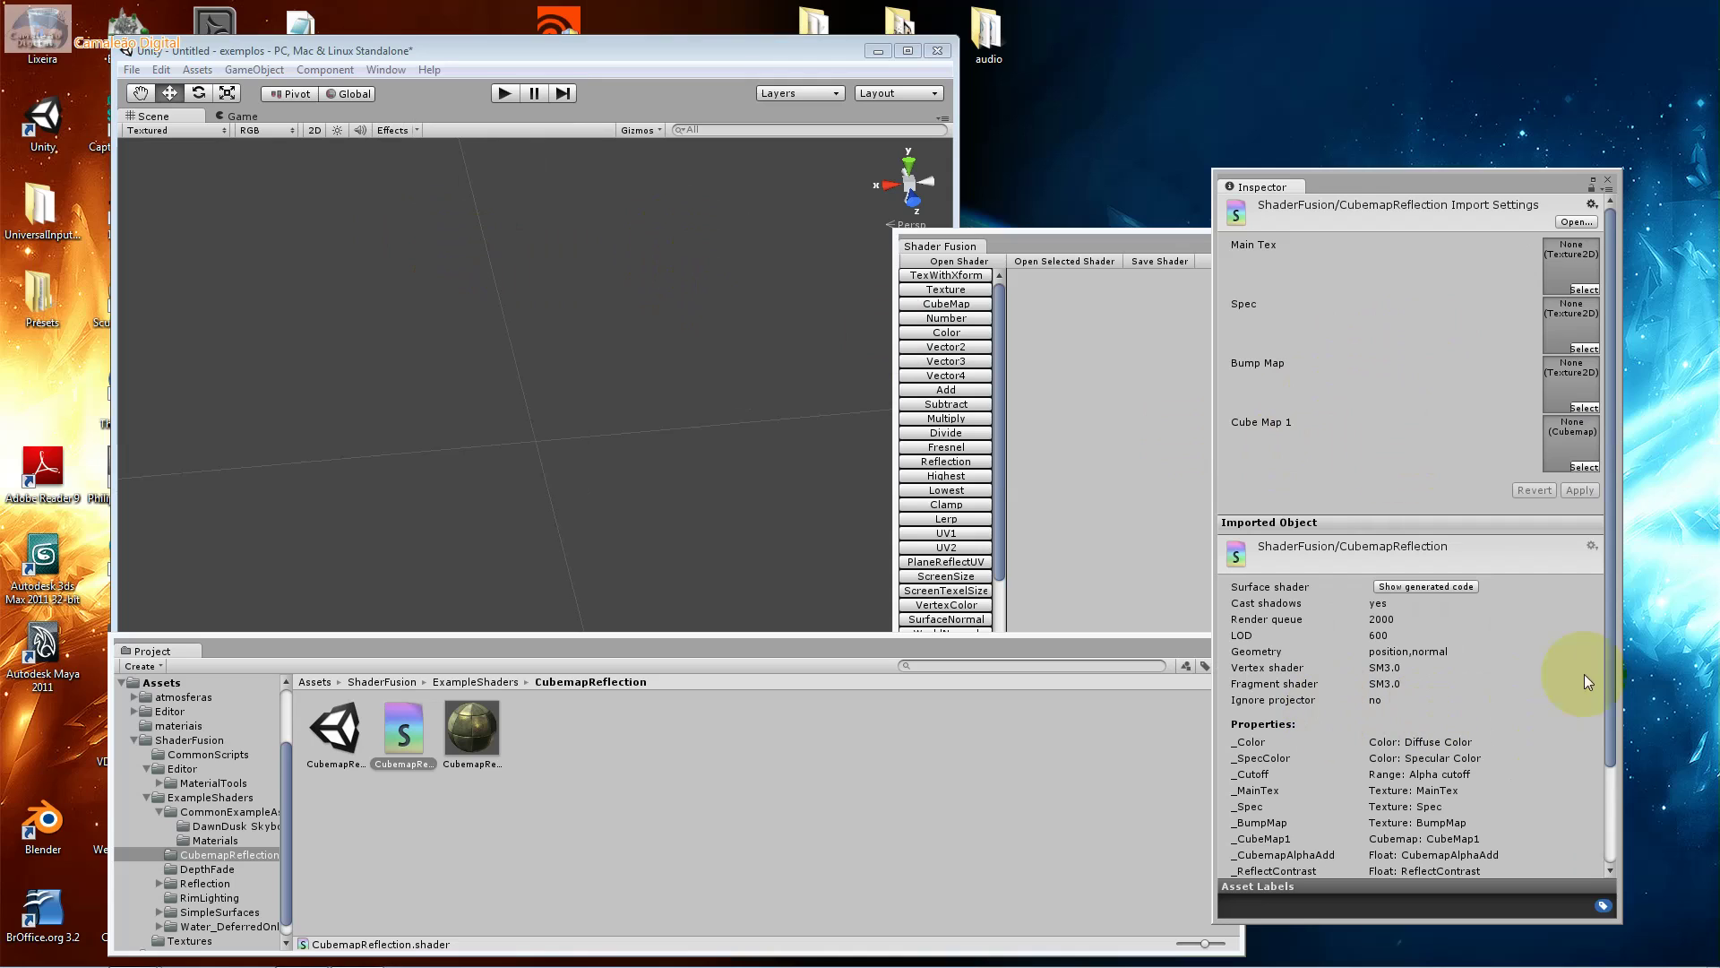
Open the shader's generated code in MonoDevelop via Show generated code.
mouse_move(1605, 364)
left_mouse_down()
mouse_move(1610, 513)
mouse_move(1599, 342)
left_mouse_up()
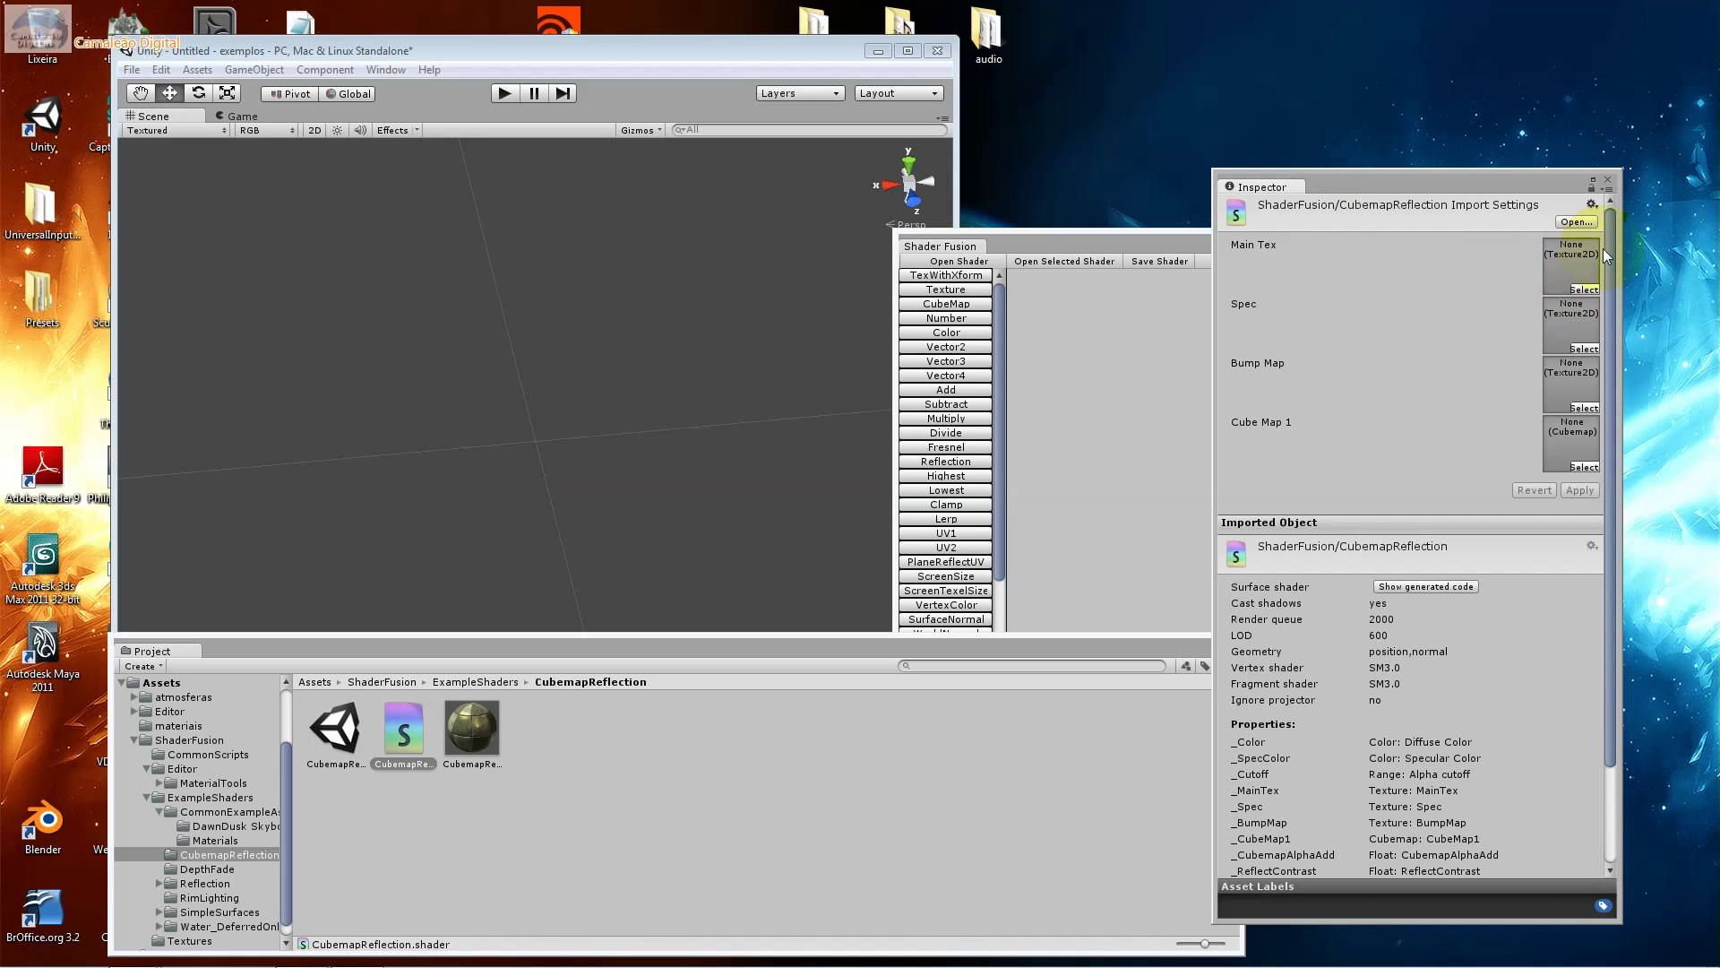
left_click_drag(1604, 249, 1604, 421)
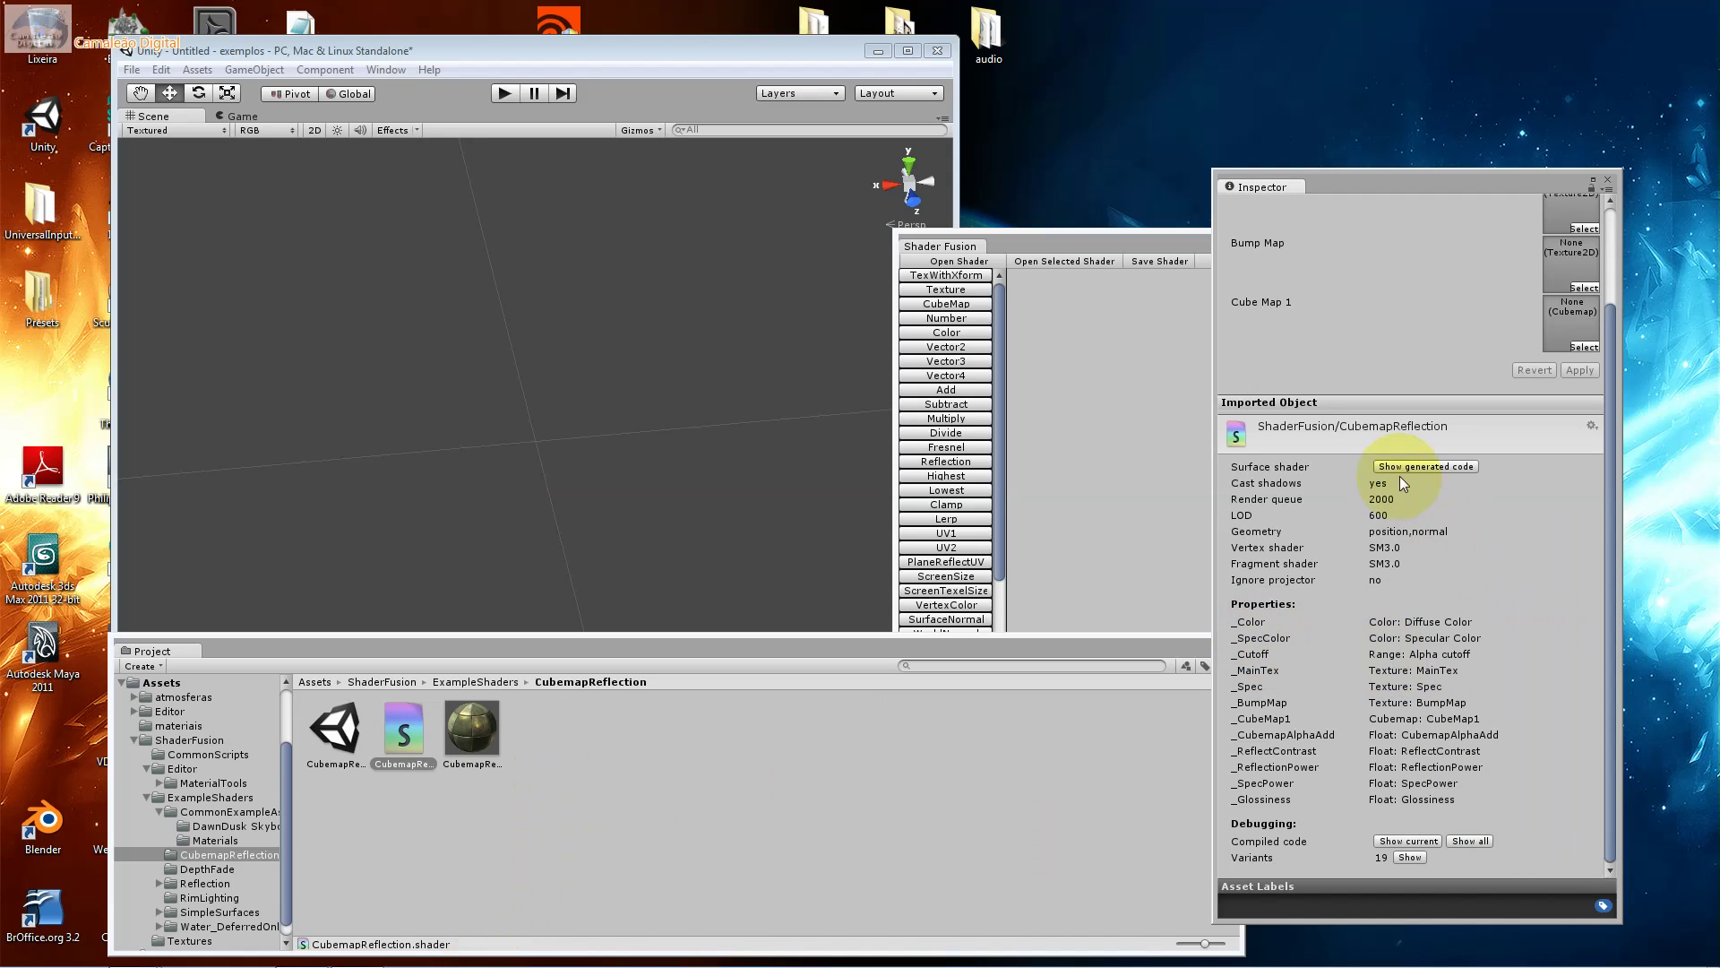
left_click(1376, 471)
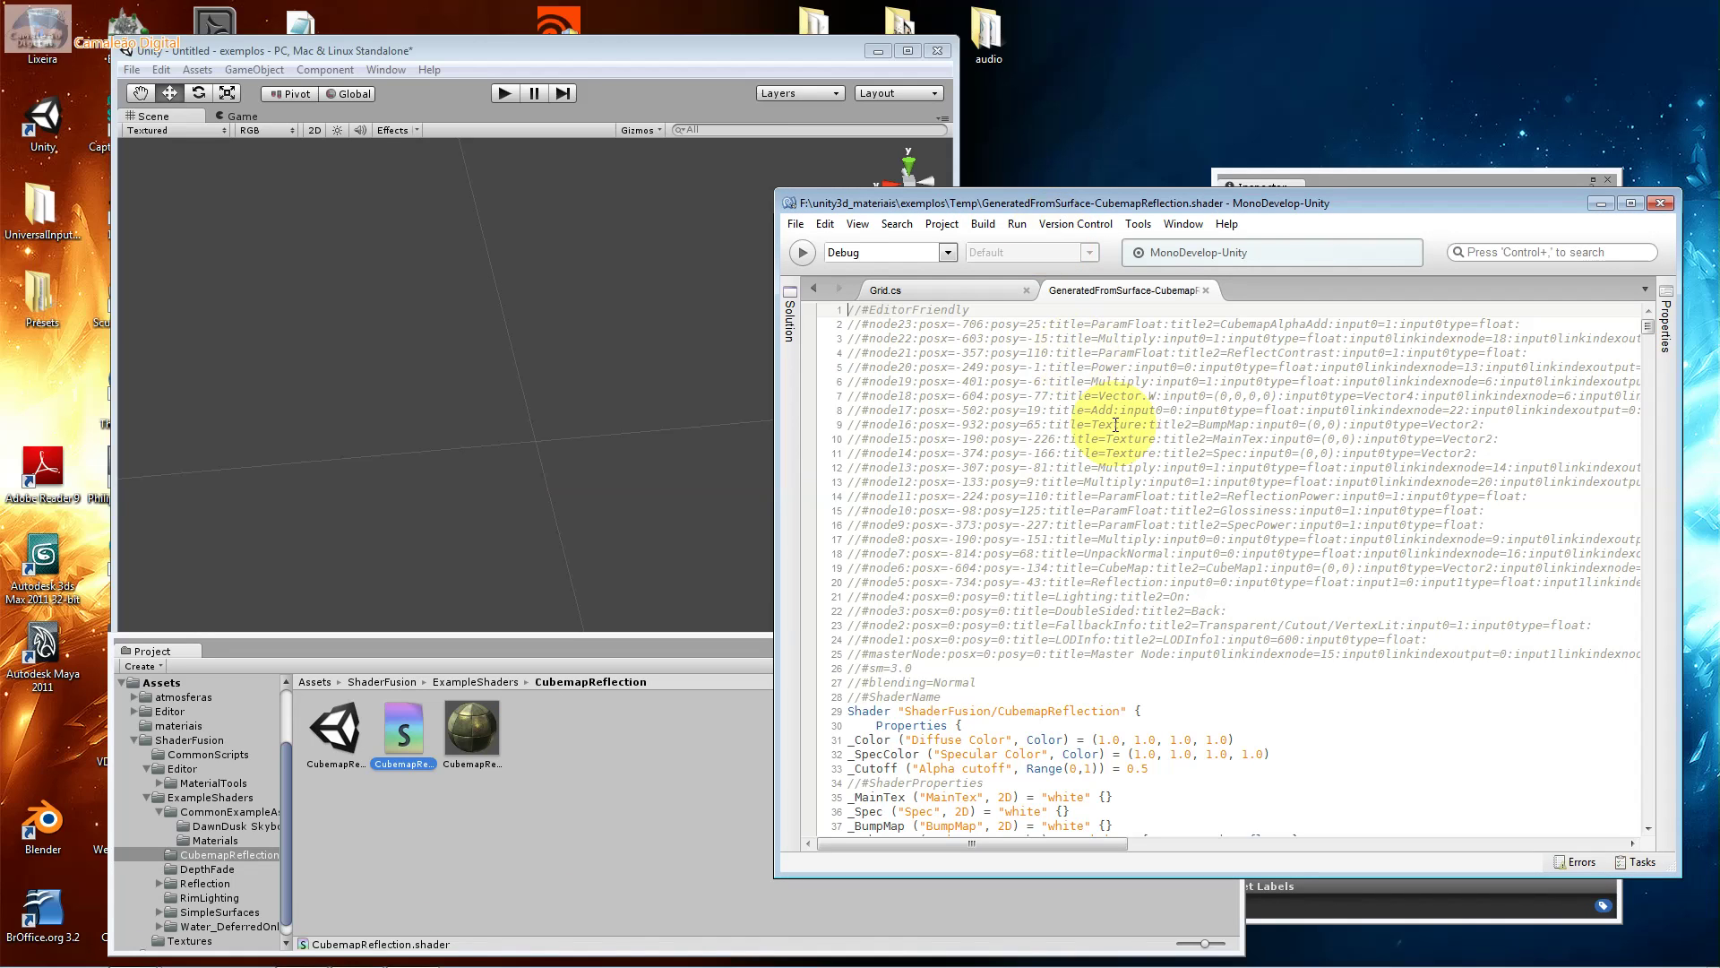
Close the Grid.cs tab, leaving the generated shader file in view.
left_click(1114, 421)
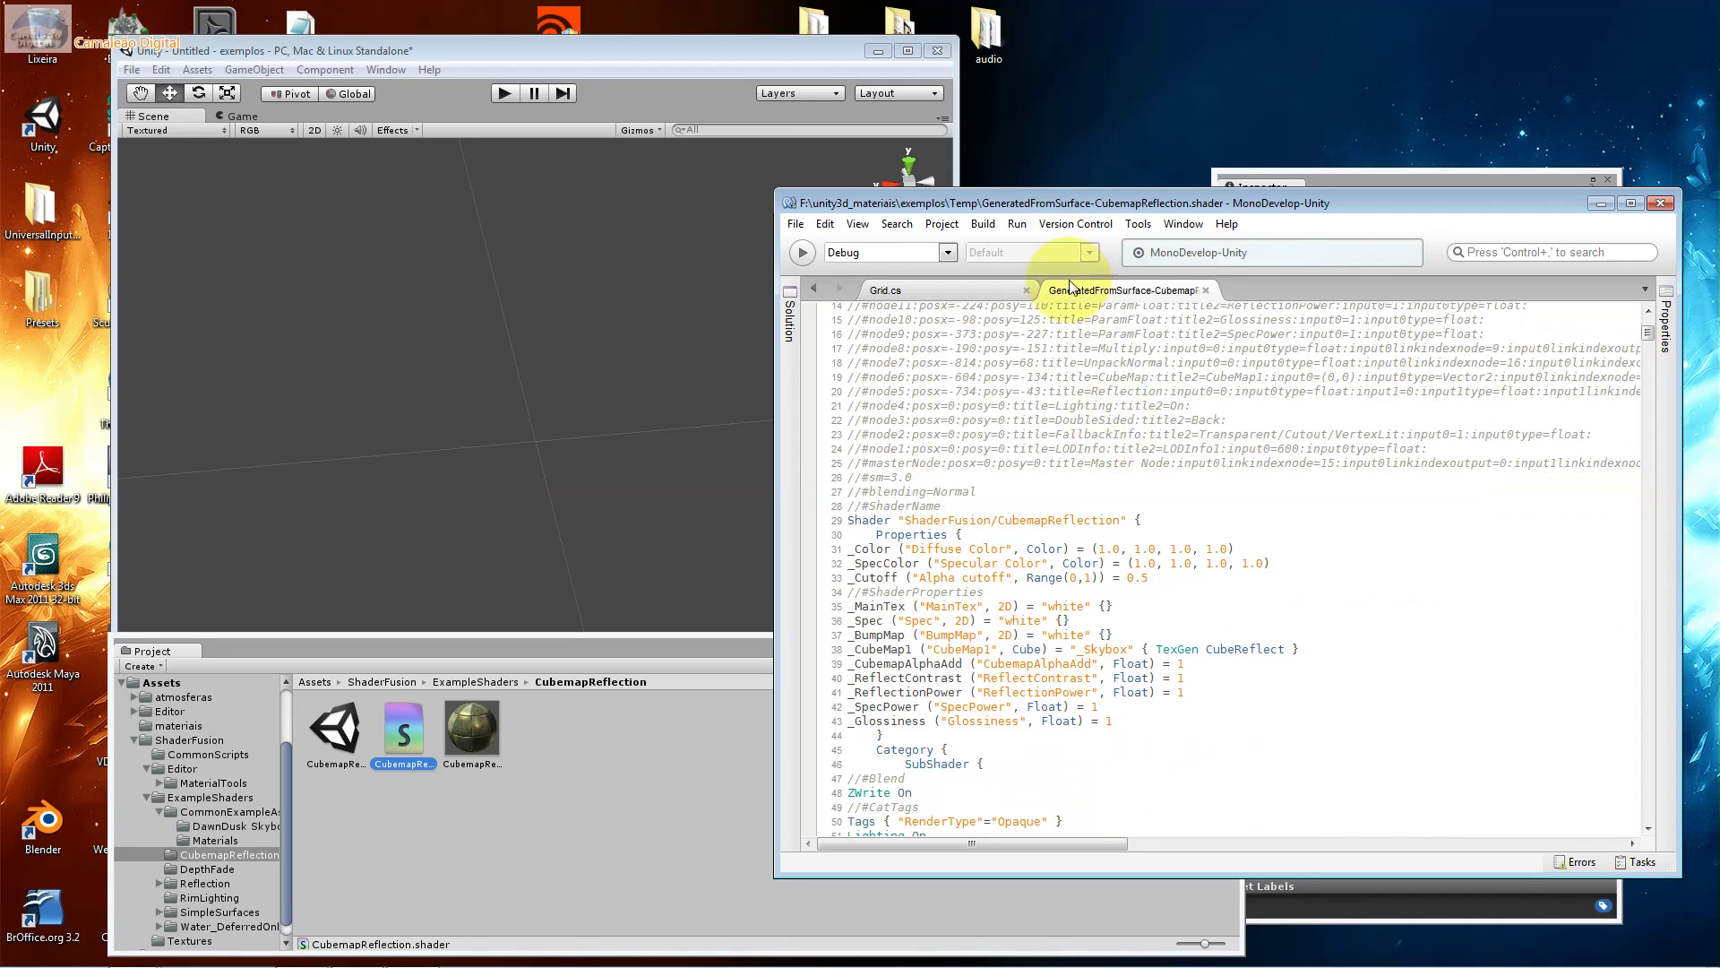
left_click(1026, 290)
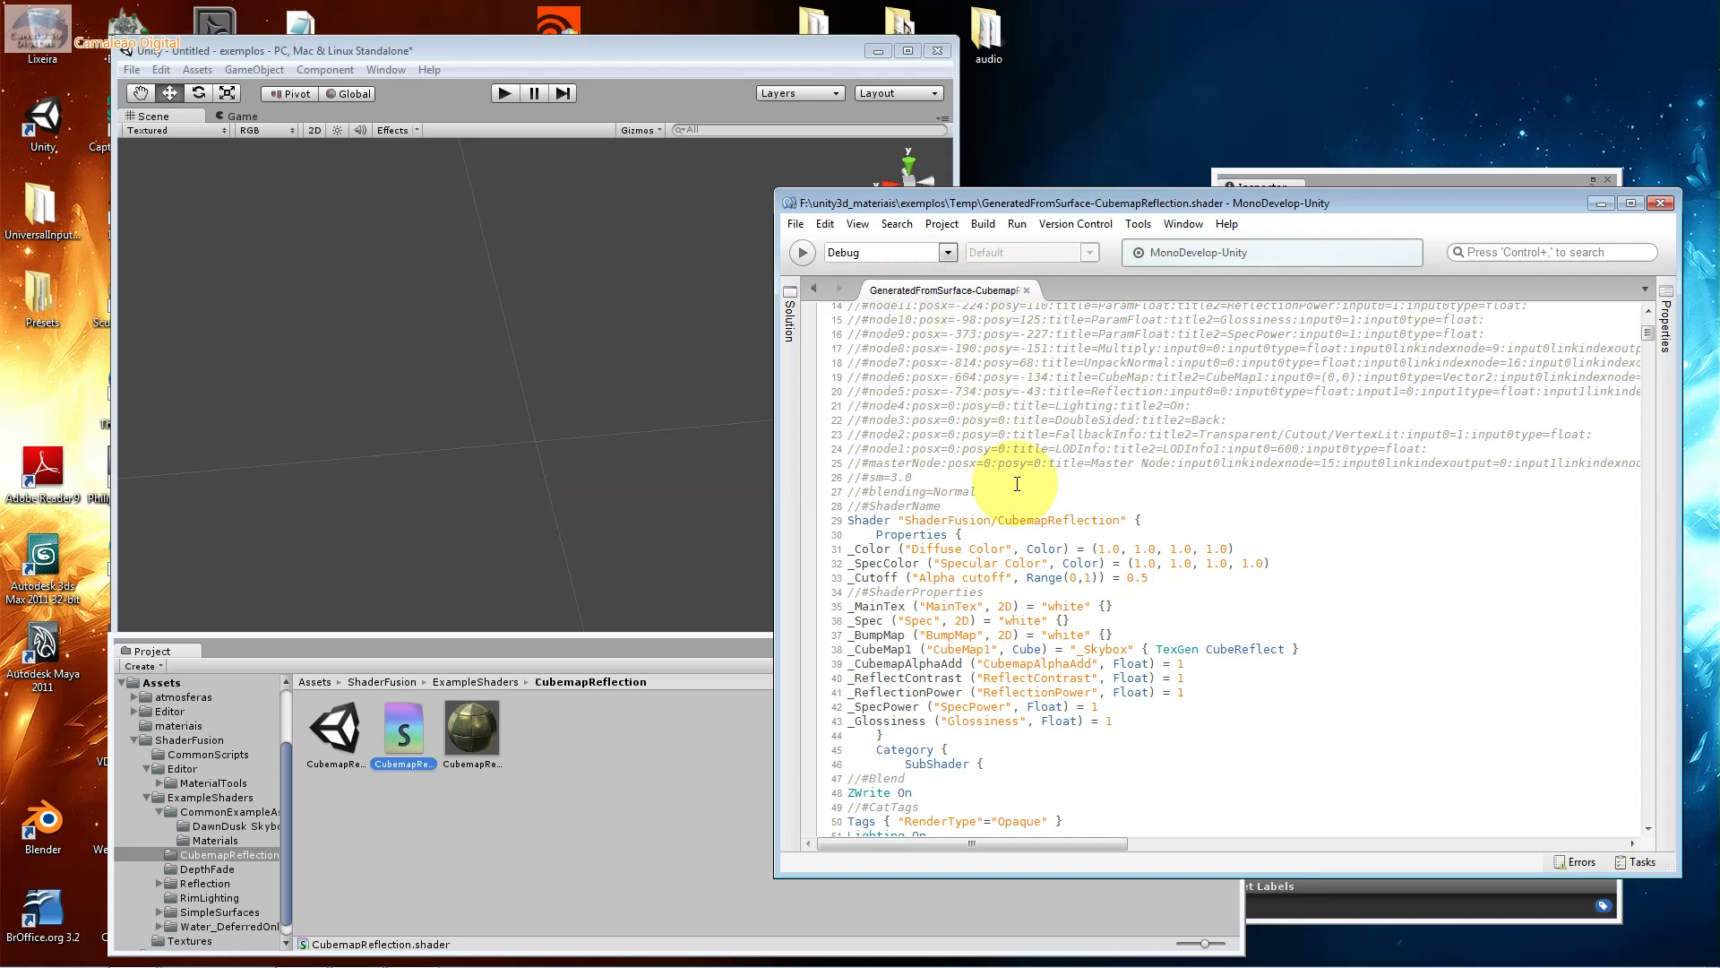
scroll(1017, 488, "up", 2, "ctrl")
Read through GeneratedFromSurface-CubemapReflection.shader down to the fragment lighting section.
scroll(1018, 493, "down", 4)
scroll(1020, 500, "down", 7)
scroll(1020, 500, "down", 4)
scroll(1019, 500, "down", 6)
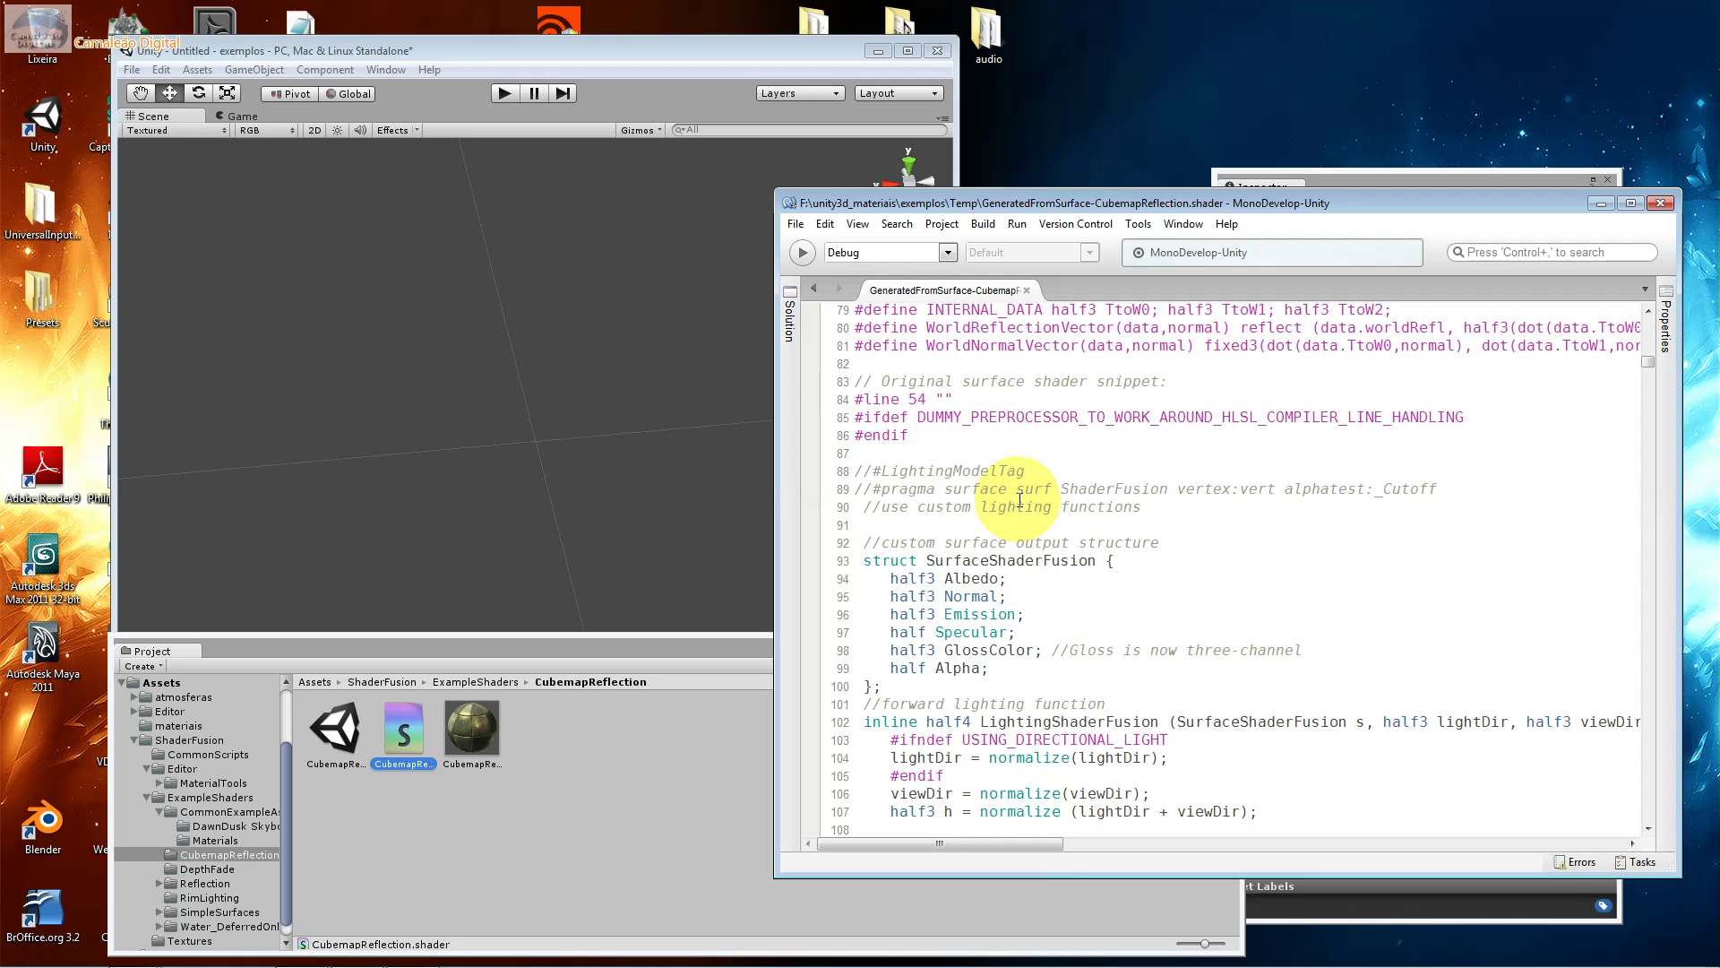
scroll(1019, 500, "down", 5)
scroll(1020, 500, "down", 5)
scroll(1020, 500, "down", 4)
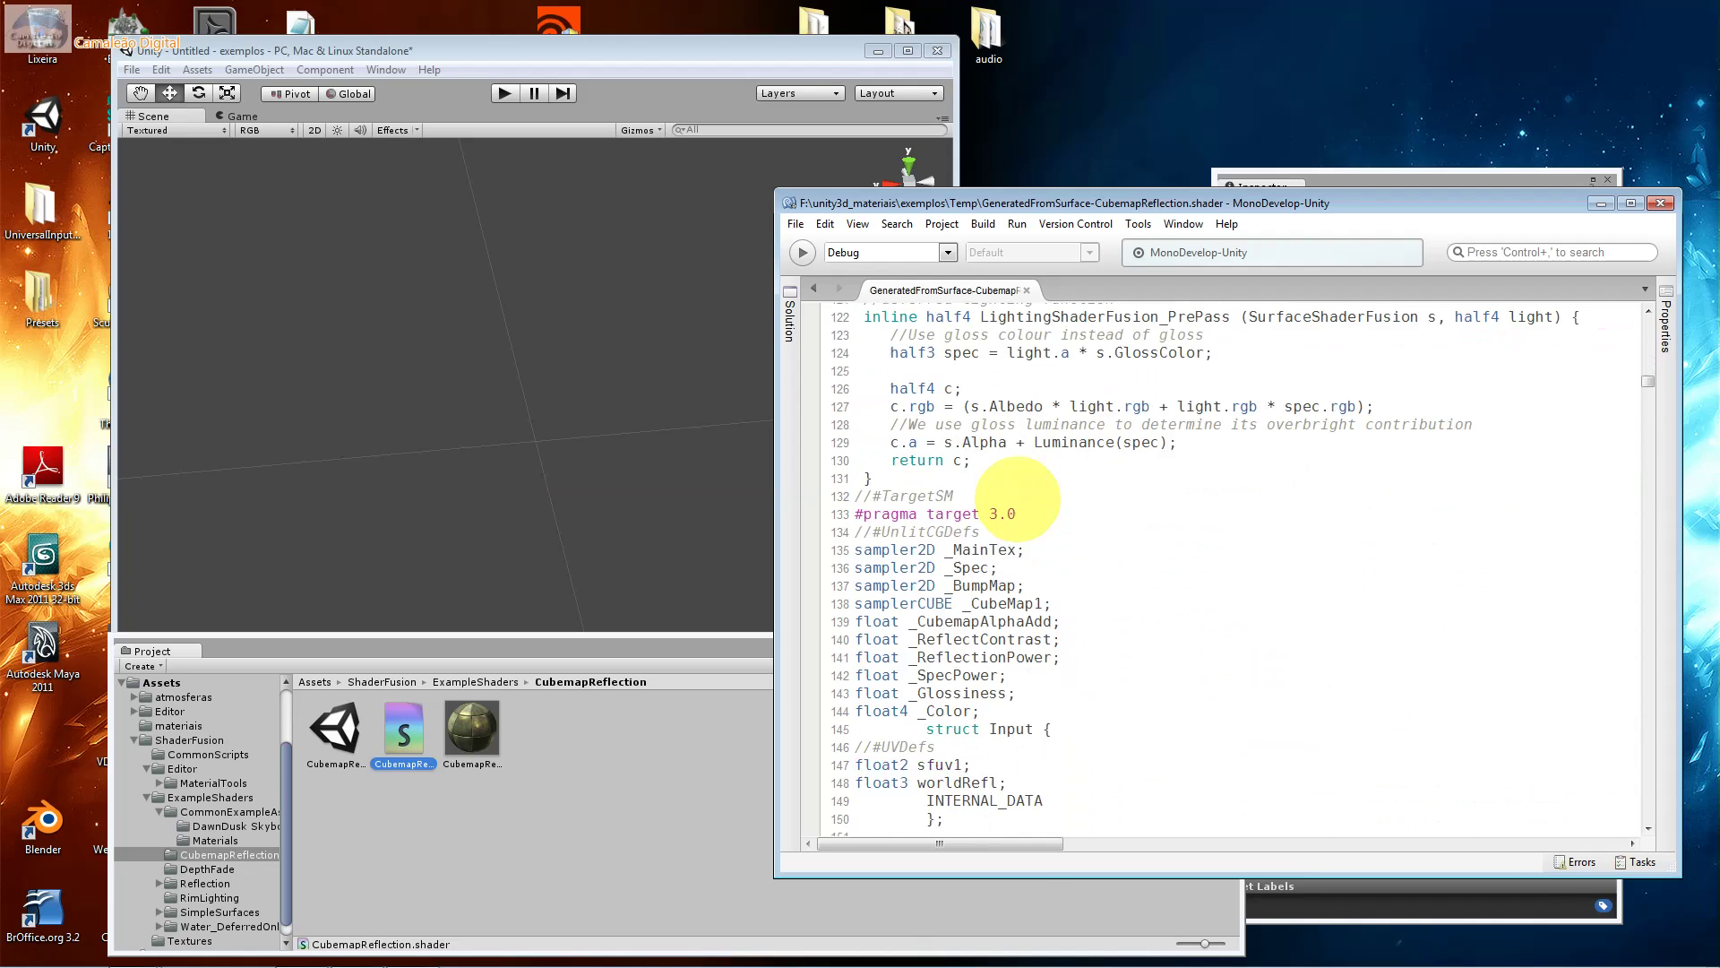
scroll(1019, 500, "down", 8)
scroll(1020, 500, "down", 4)
scroll(1019, 500, "down", 5)
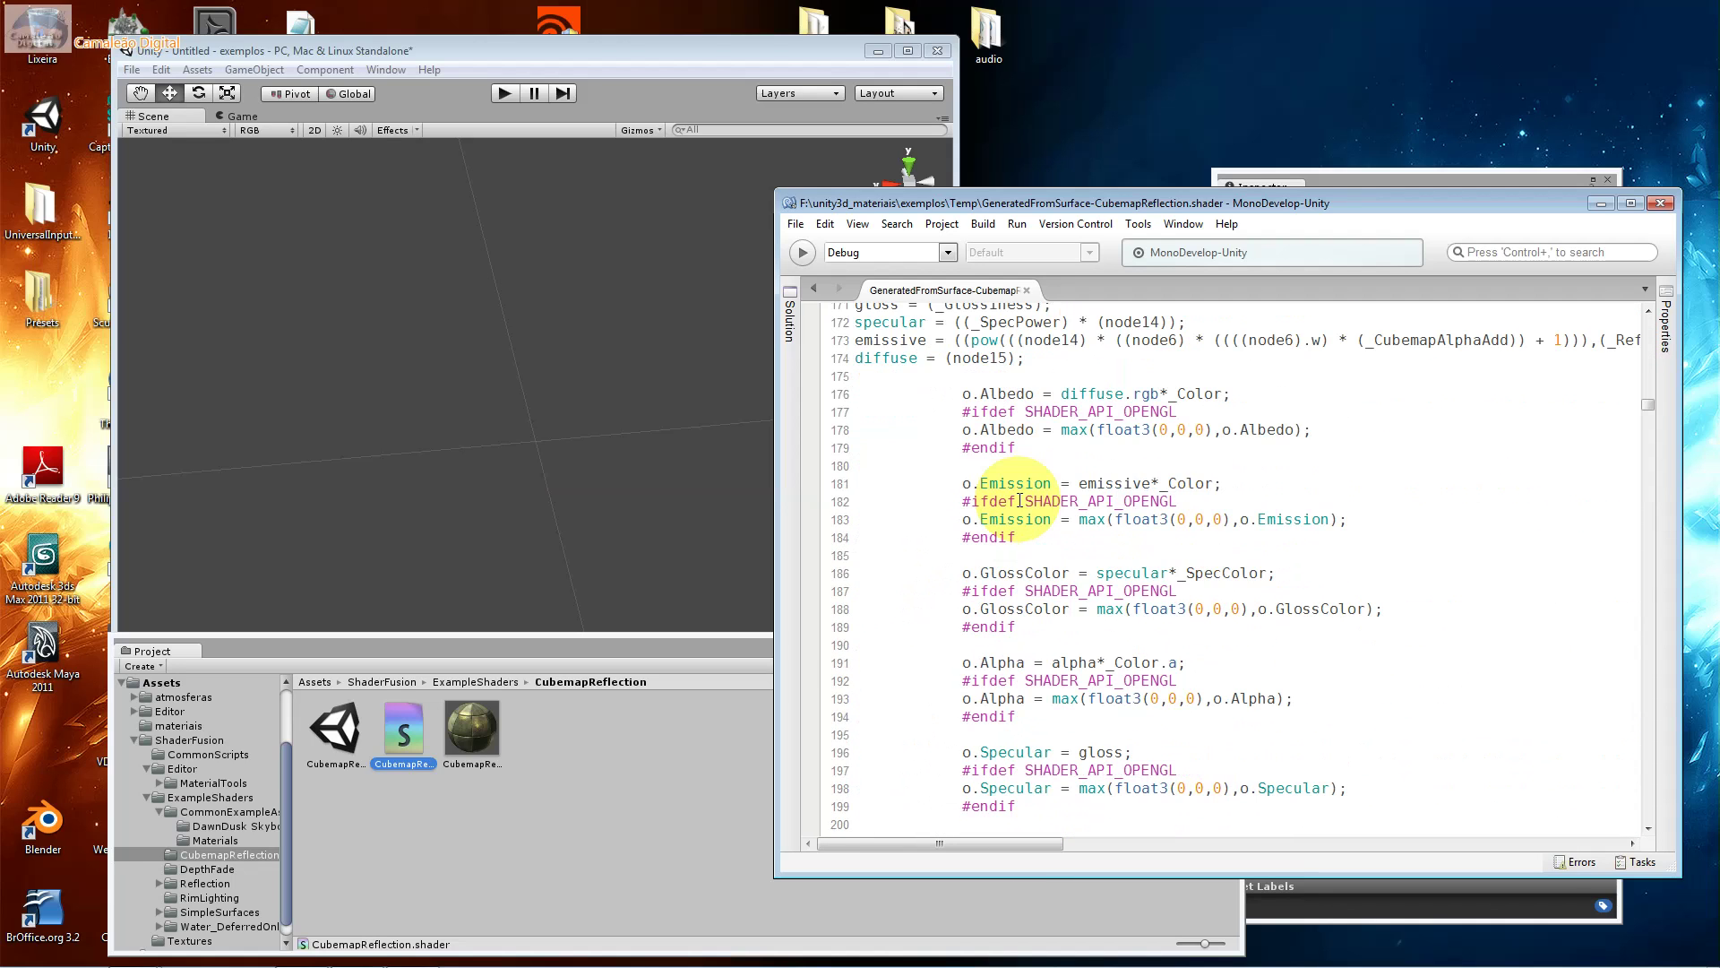
scroll(1019, 500, "down", 6)
scroll(1020, 500, "down", 4)
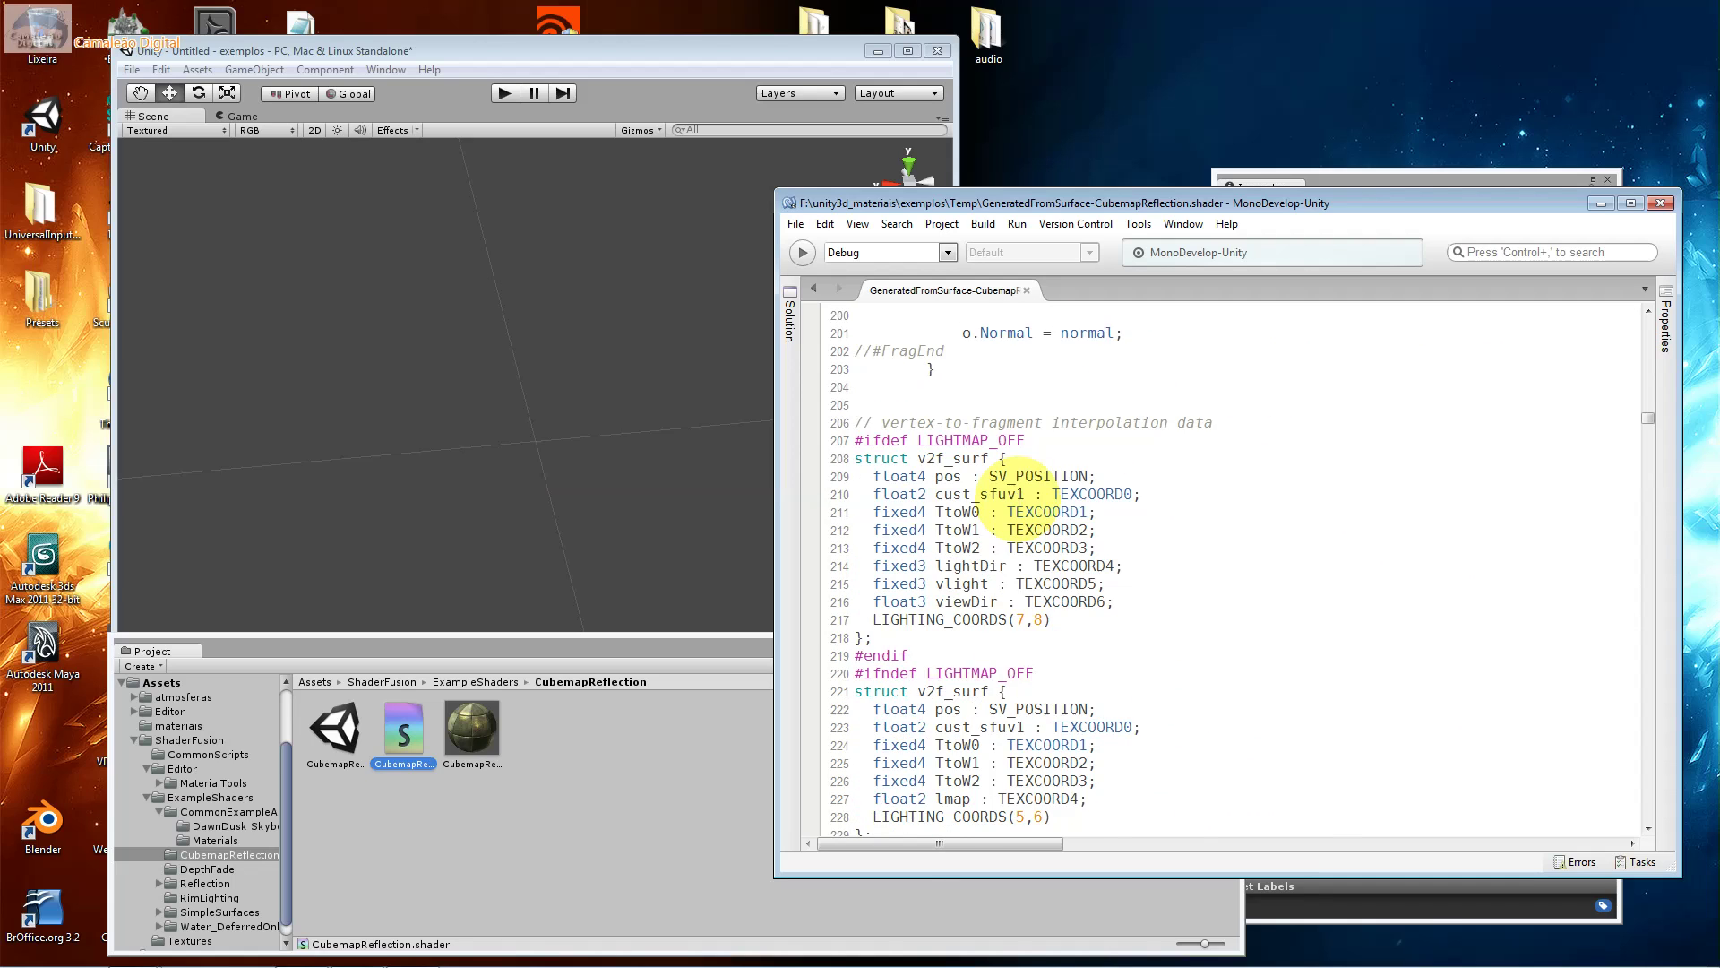
scroll(1019, 500, "down", 5)
scroll(1020, 500, "down", 5)
scroll(1020, 500, "down", 4)
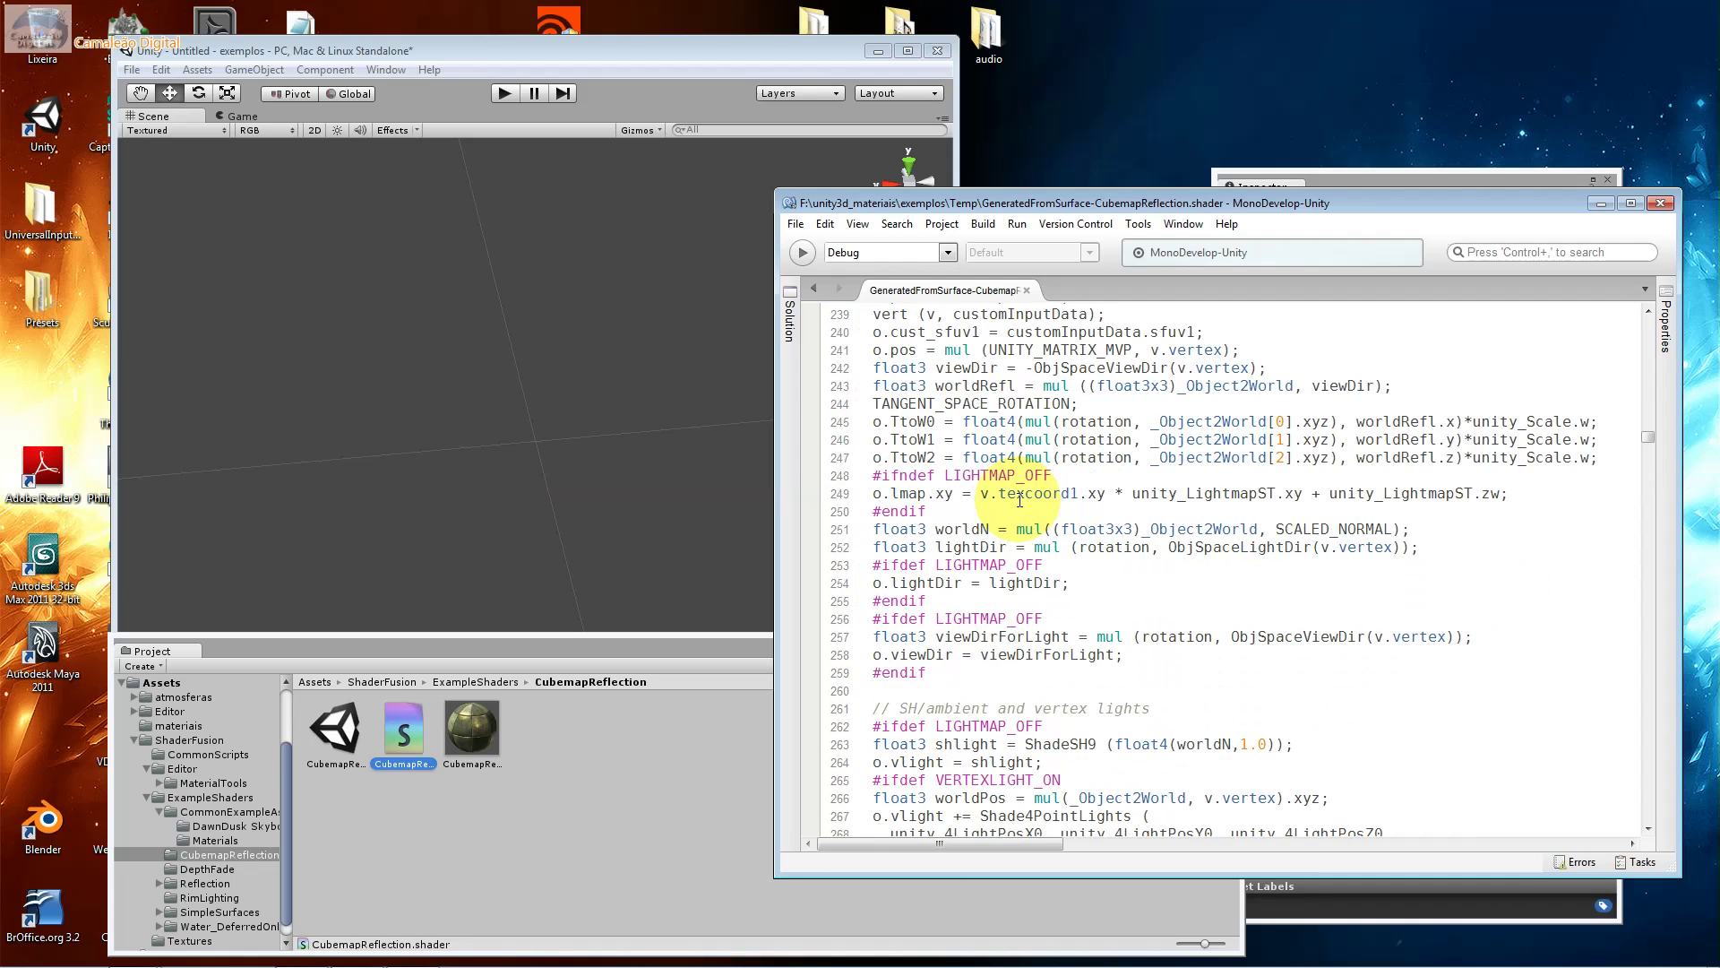
scroll(1020, 500, "up", 2)
scroll(1020, 500, "up", 4)
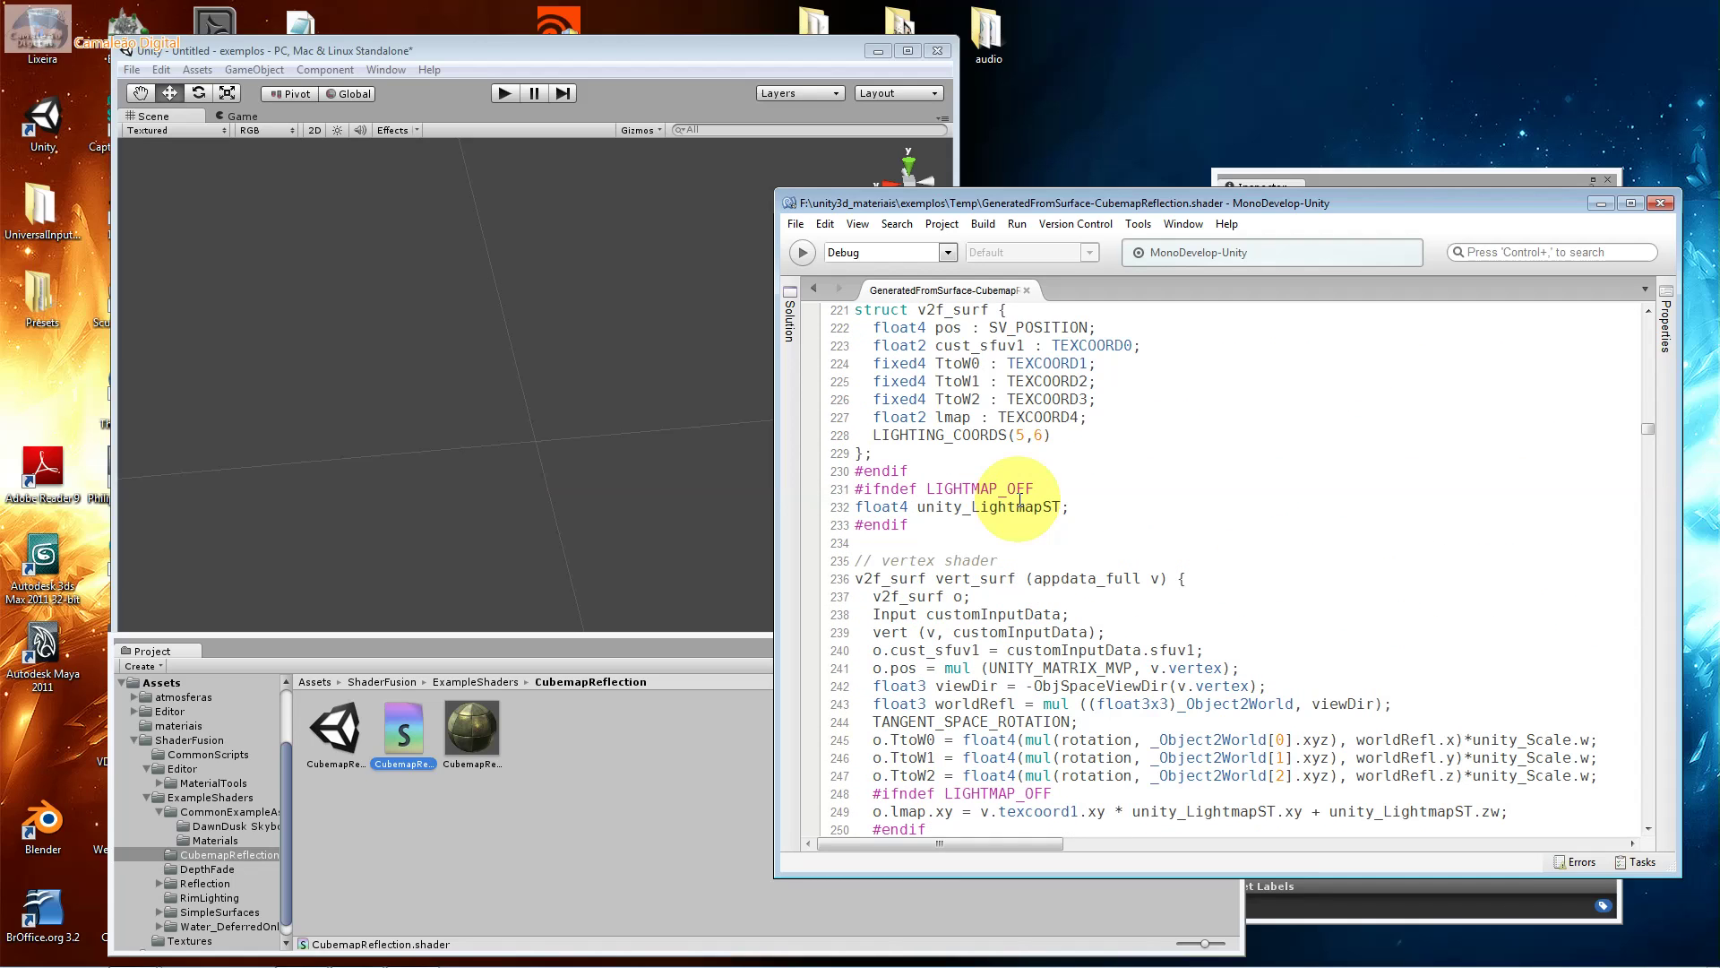
scroll(1020, 500, "down", 5)
scroll(1019, 500, "down", 8)
scroll(1019, 500, "down", 9)
scroll(1020, 500, "down", 7)
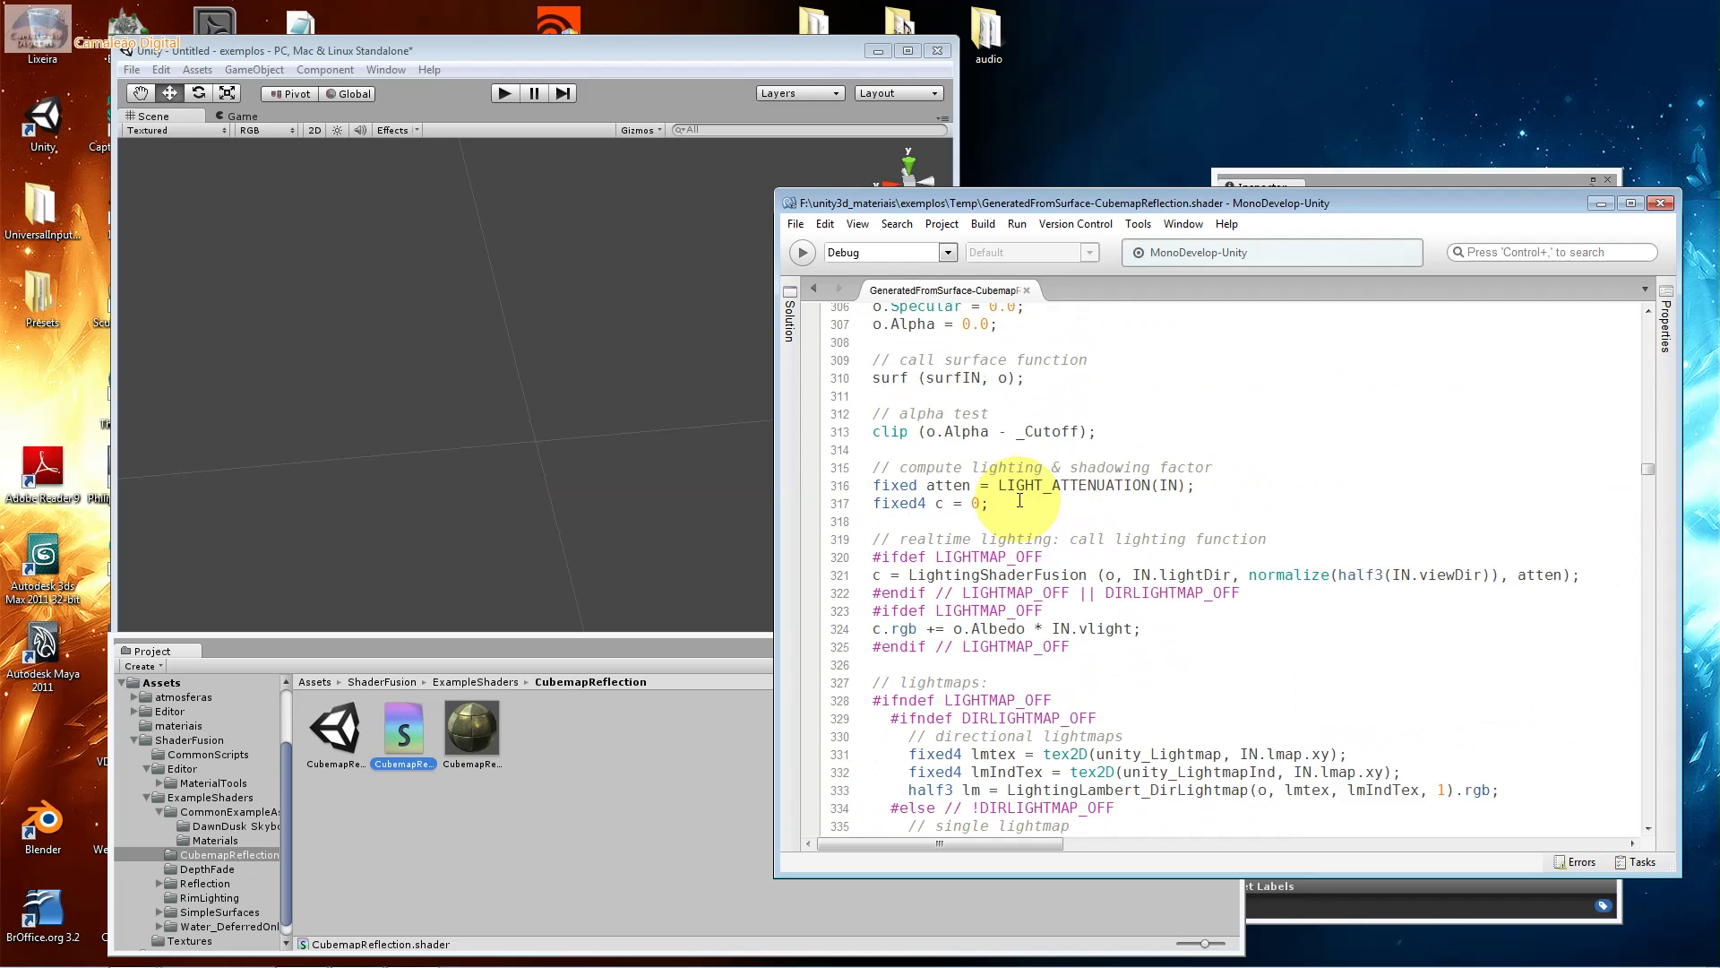
scroll(1020, 500, "down", 7)
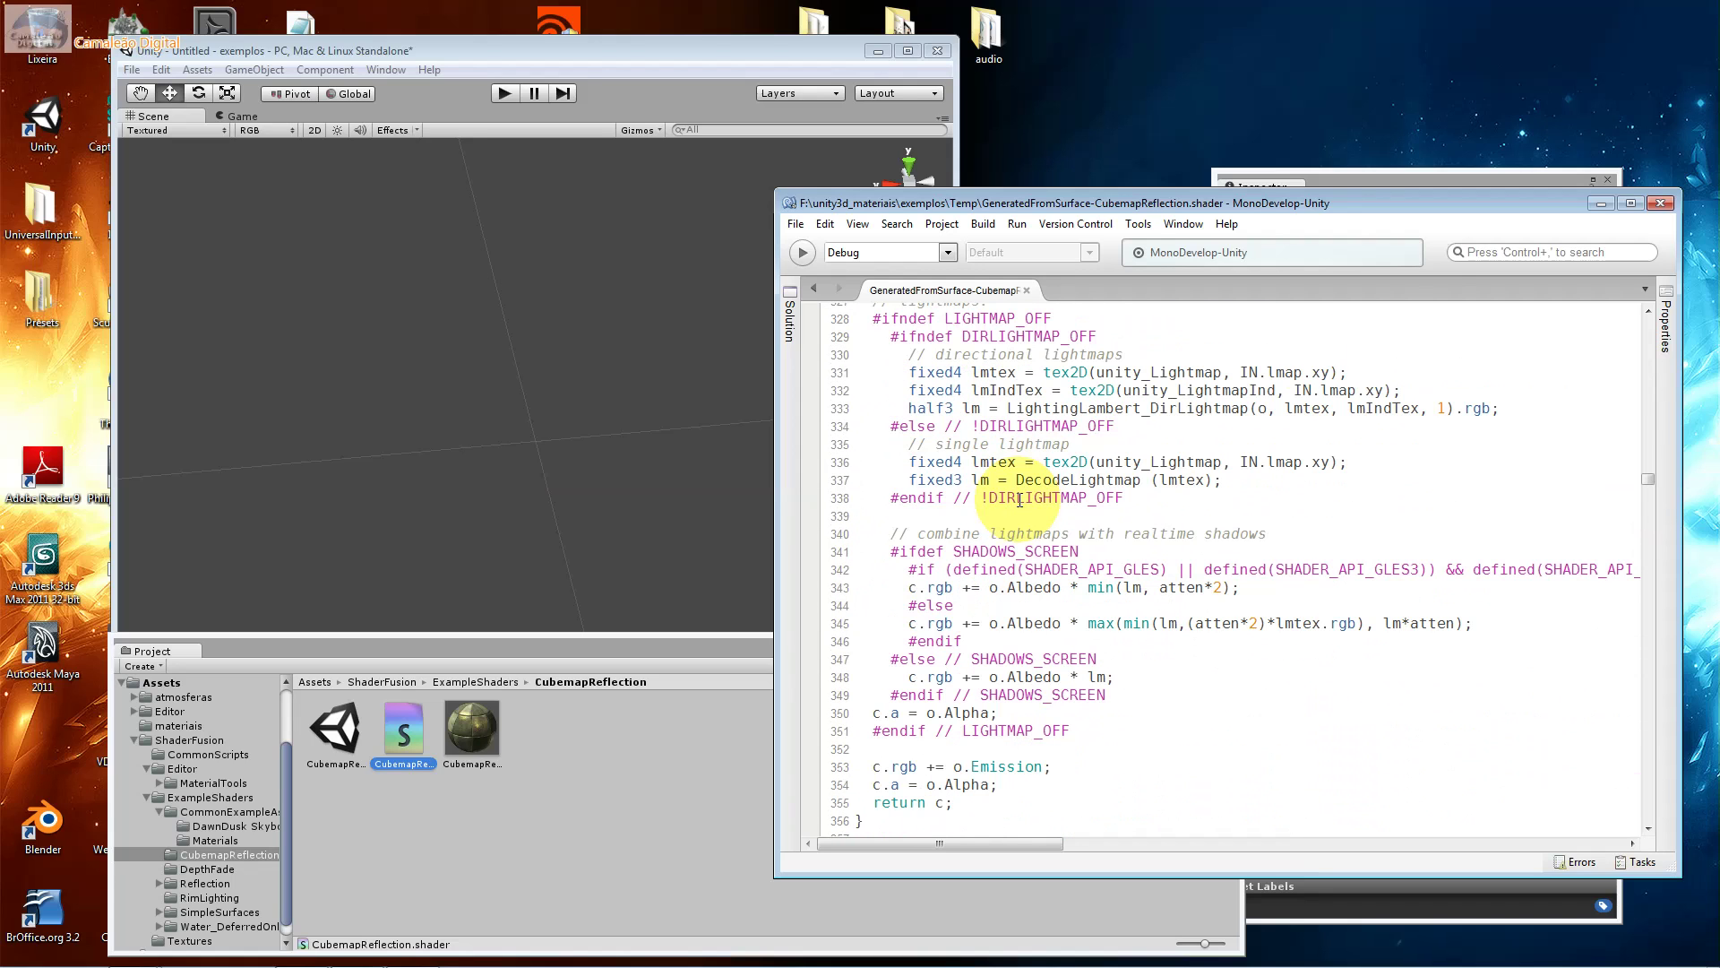
left_click(1601, 203)
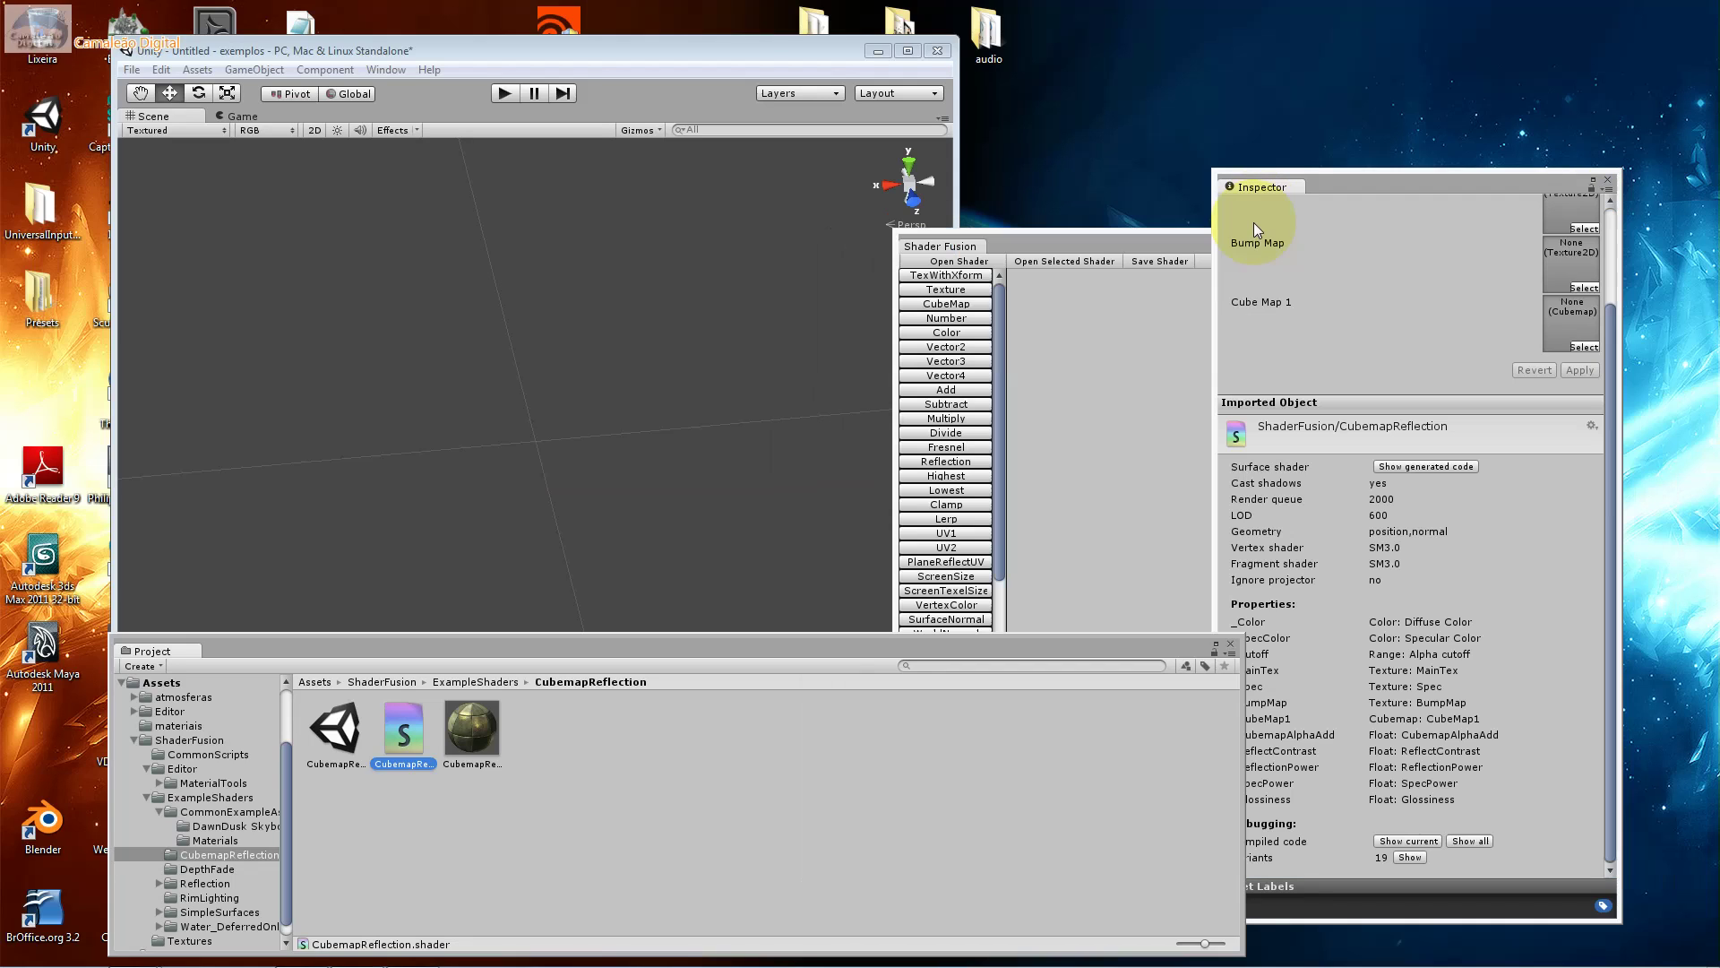
left_click(1116, 260)
left_click_drag(1125, 242, 787, 159)
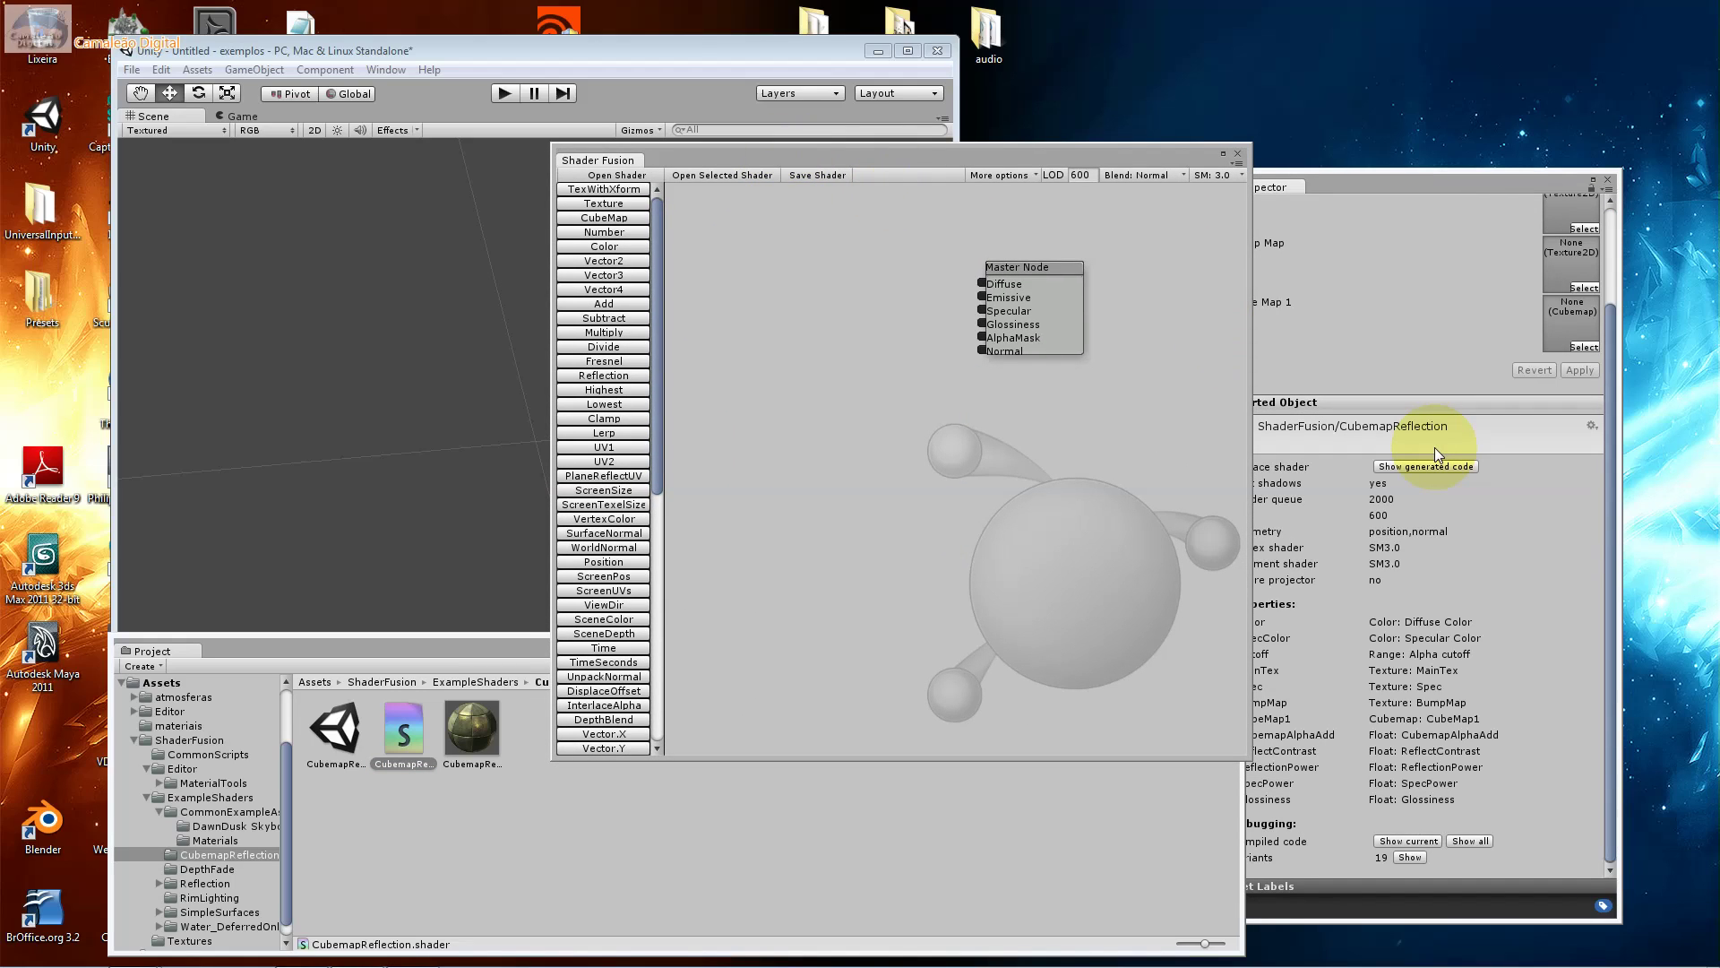
left_click(1379, 443)
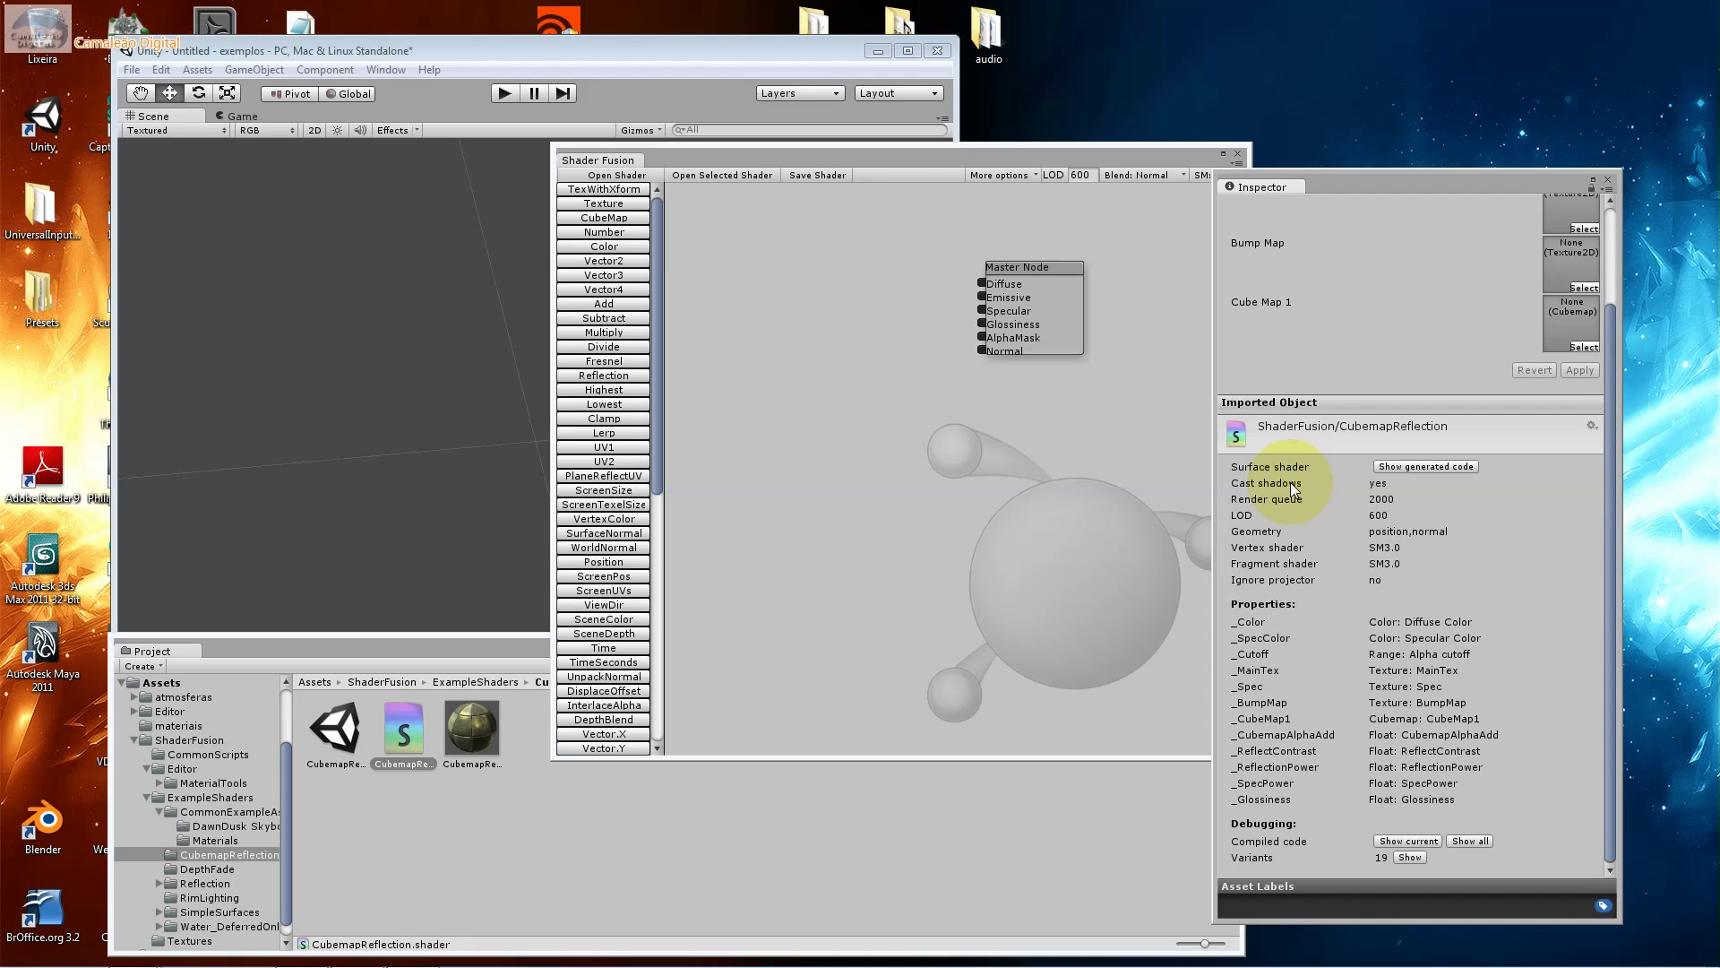
left_click(591, 160)
left_click(816, 165)
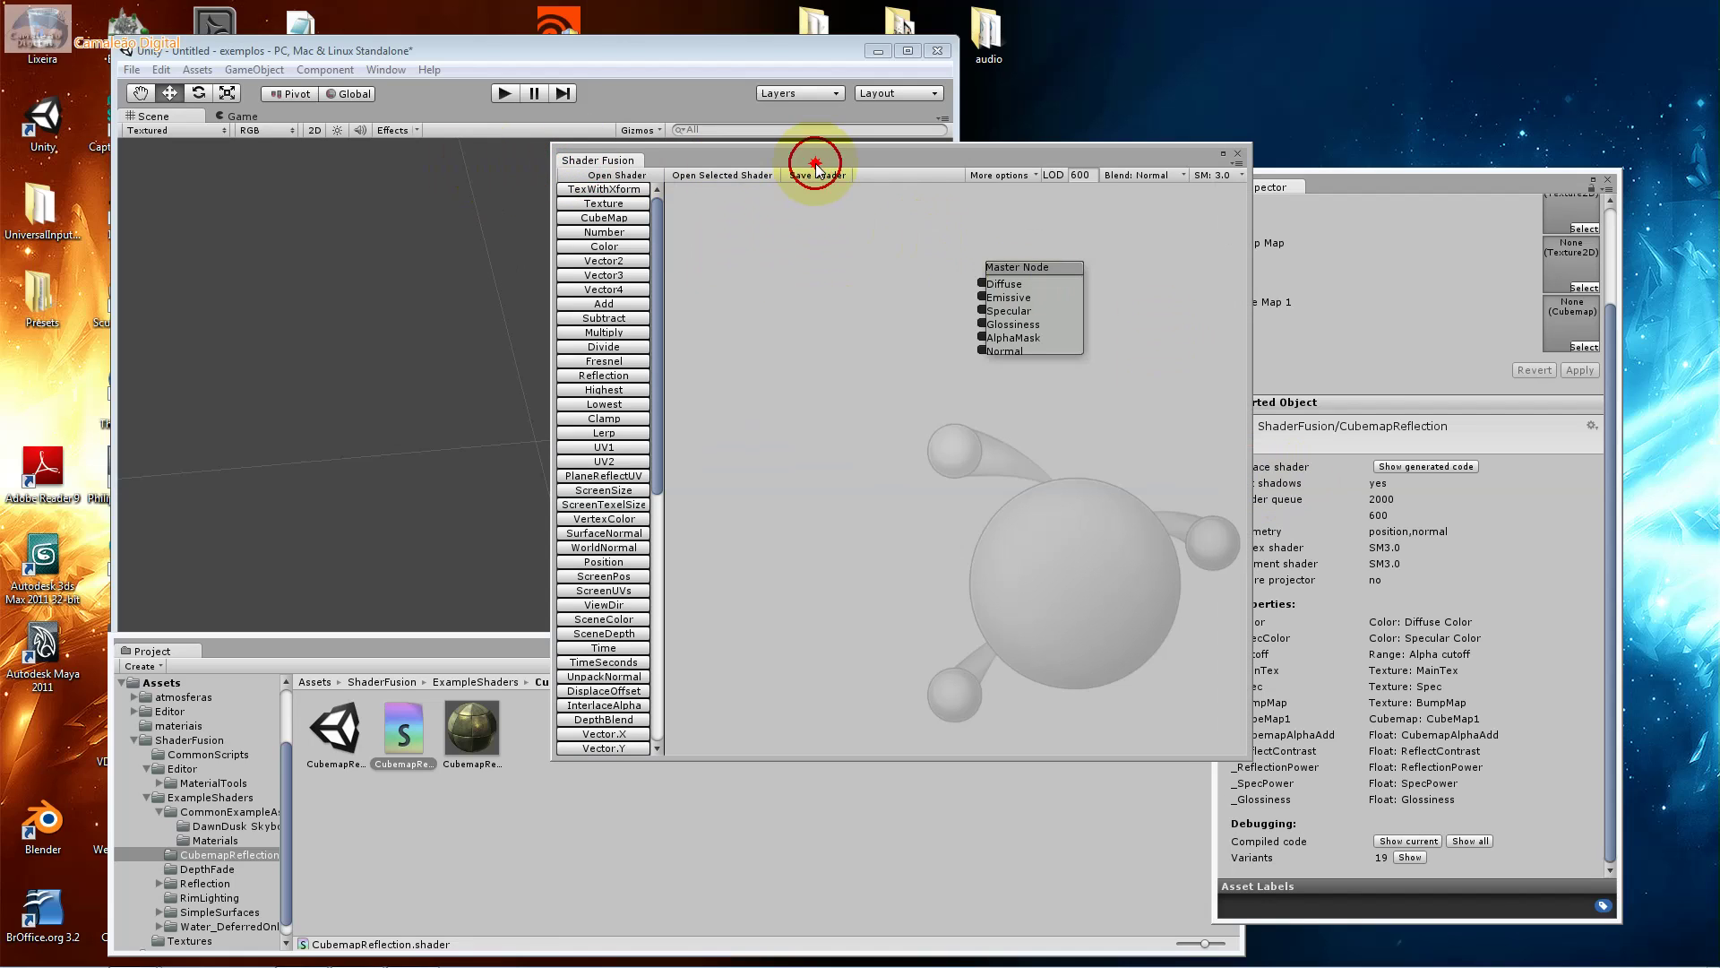
left_click(1362, 493)
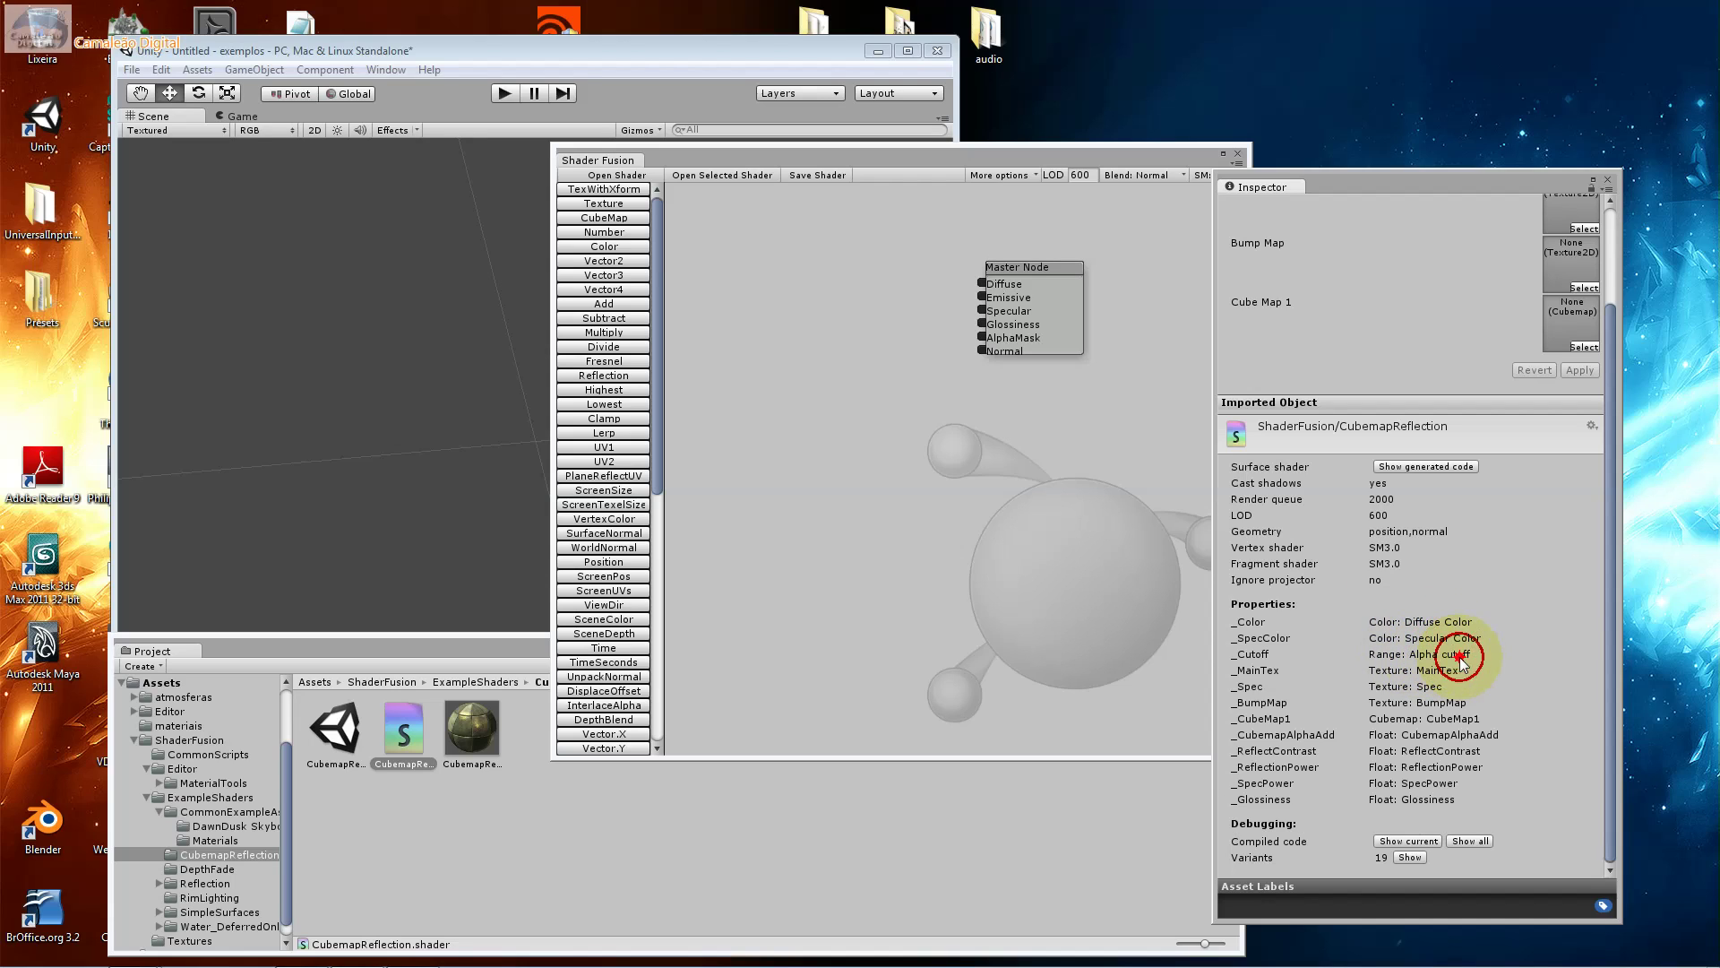
left_click(1433, 702)
left_click(1466, 719)
left_click(1440, 799)
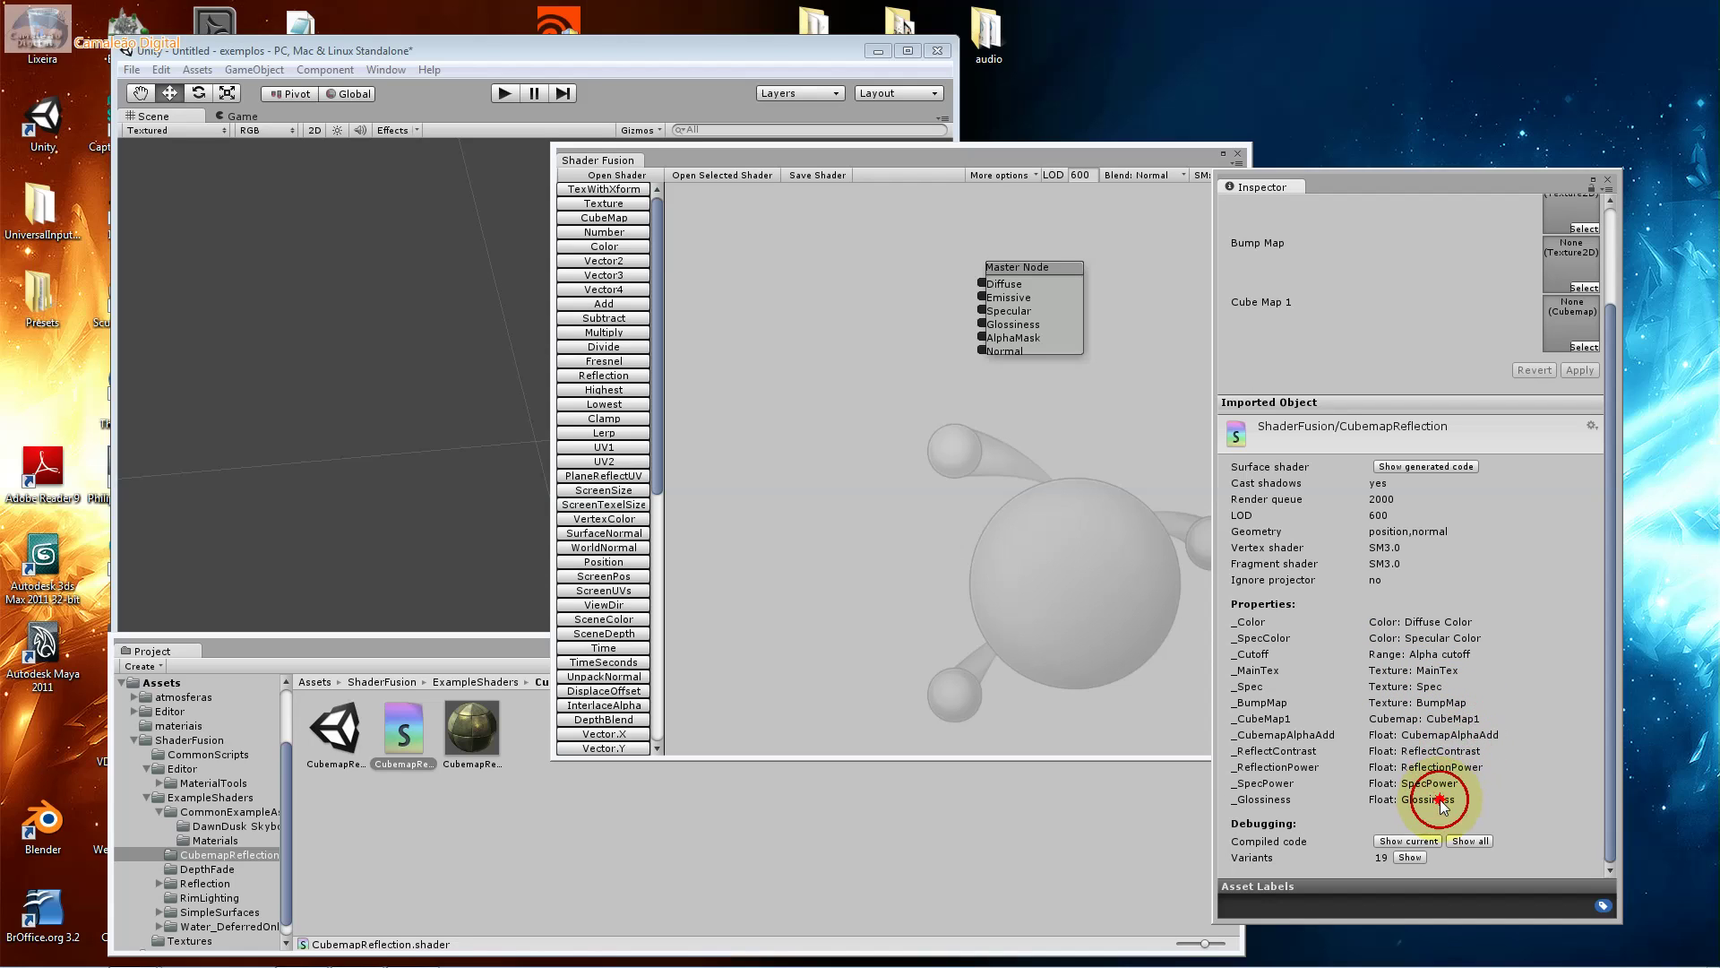
left_click(1394, 647)
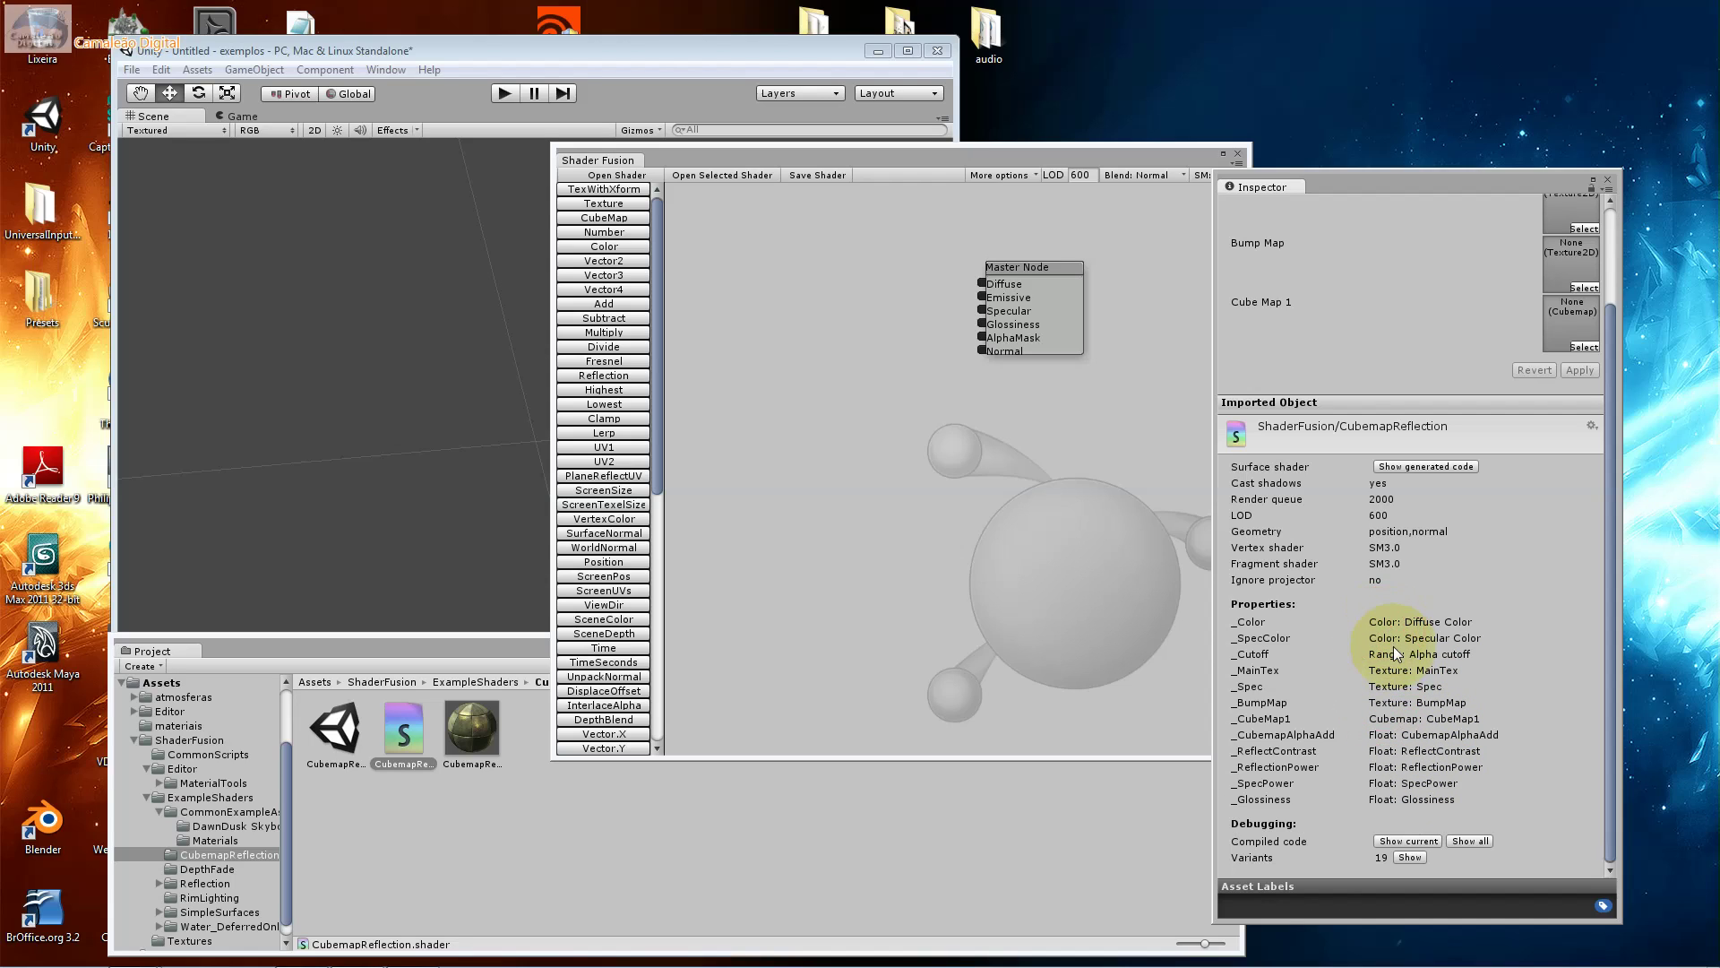
left_click(1397, 717)
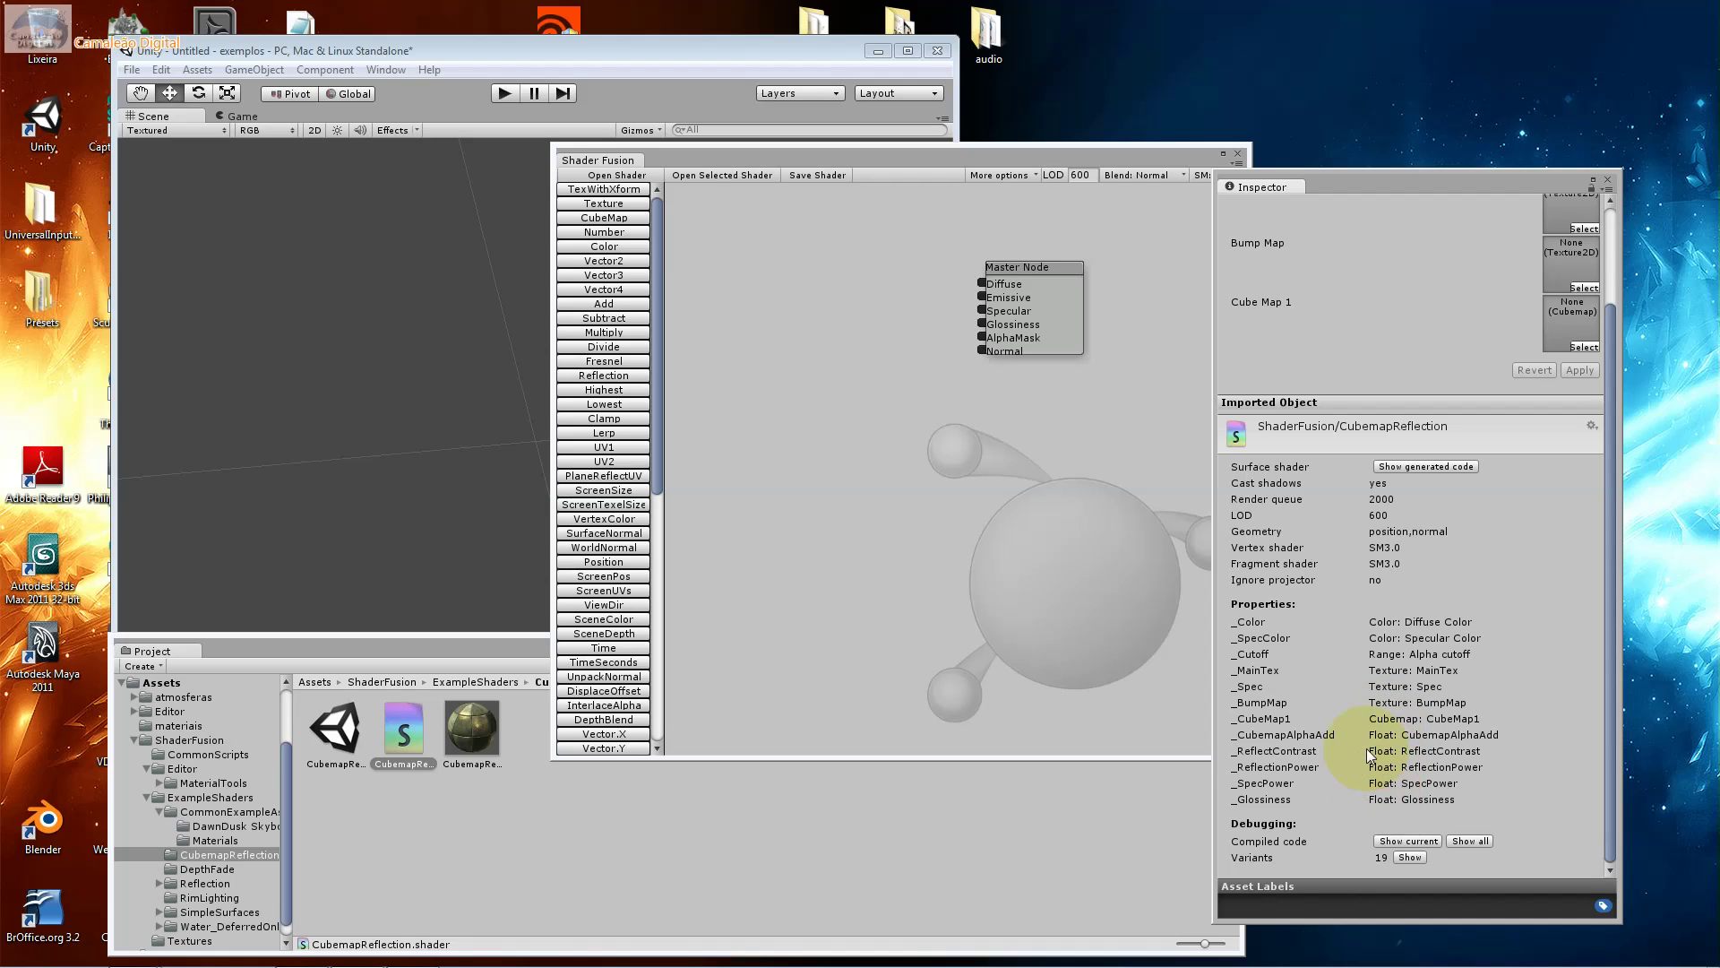
key("alt+Tab")
key("alt+Tab")
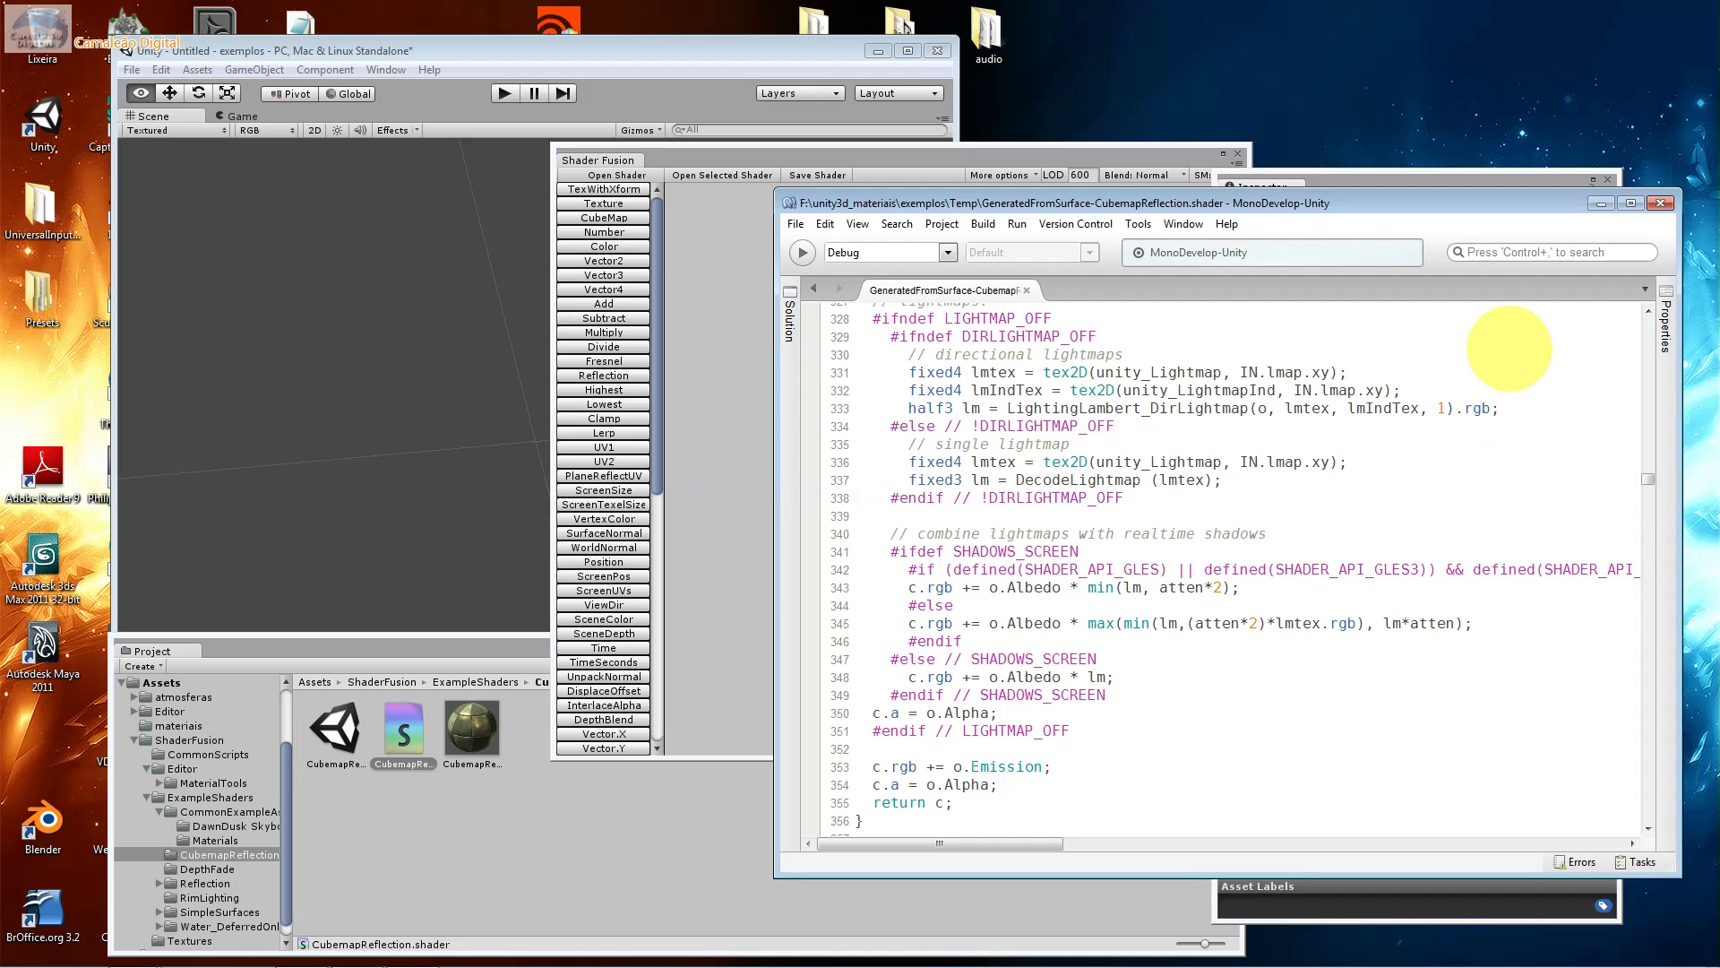
Scroll through the rest of GeneratedFromSurface-CubemapReflection.shader, then close MonoDevelop.
mouse_move(1646, 479)
left_mouse_down()
mouse_move(1646, 769)
mouse_move(1648, 392)
left_mouse_up()
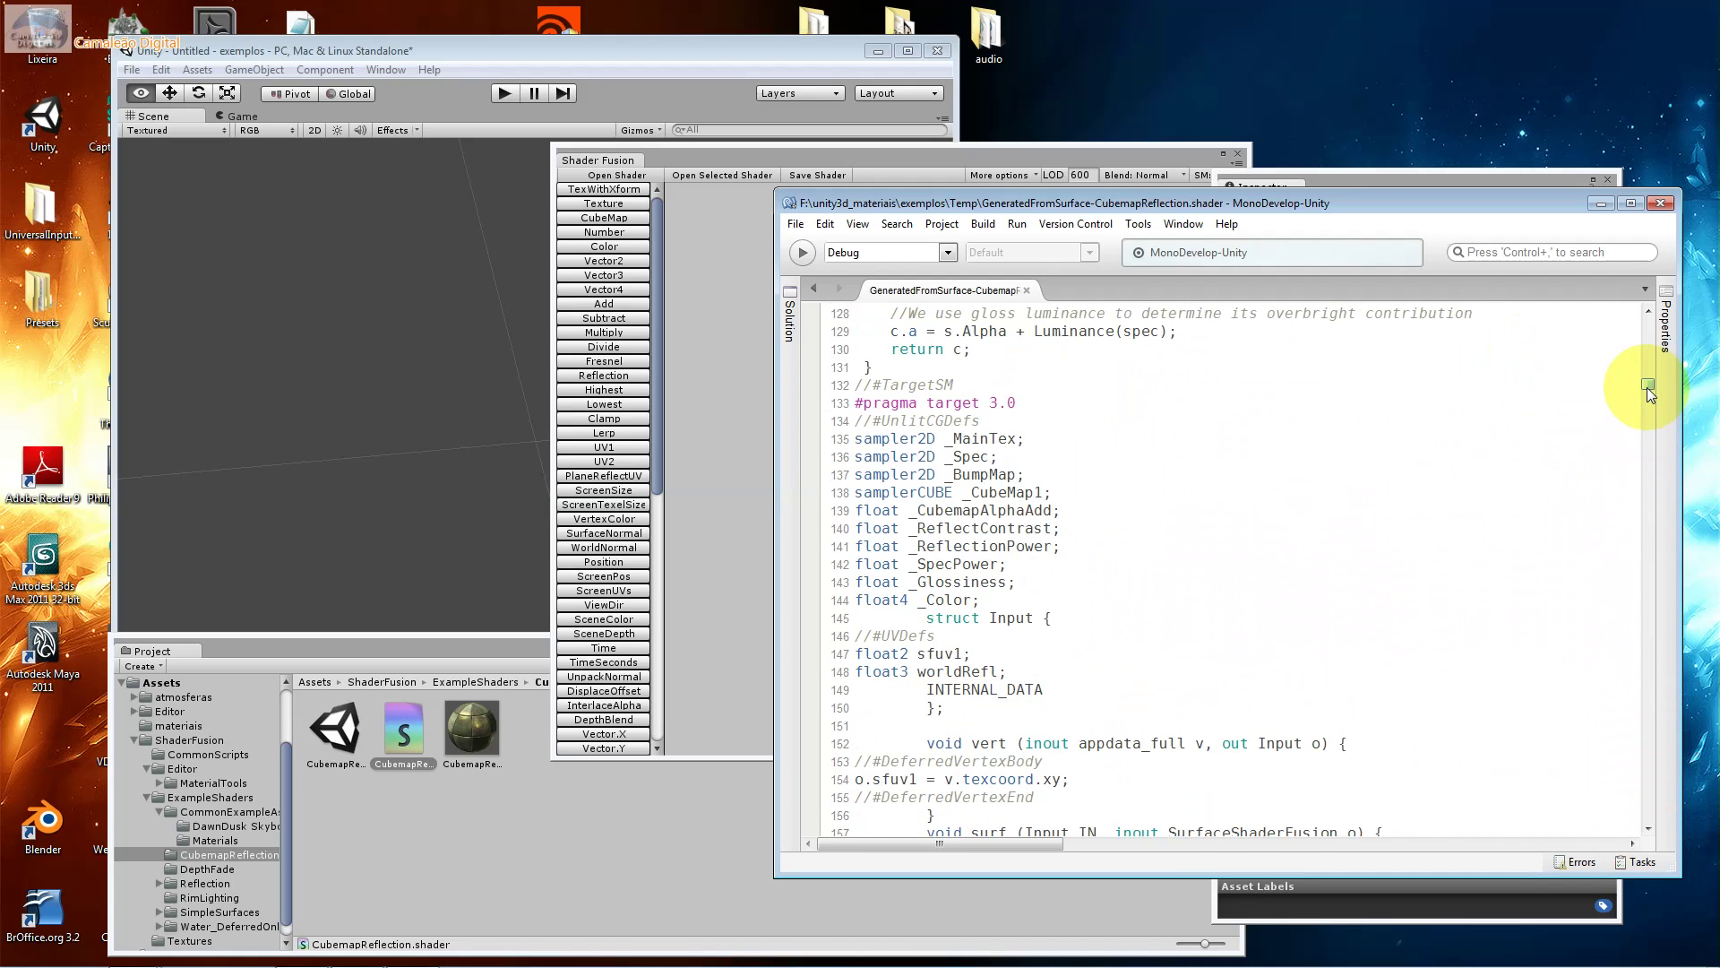
left_click_drag(981, 438, 1053, 551)
scroll(1053, 632, "down", 6)
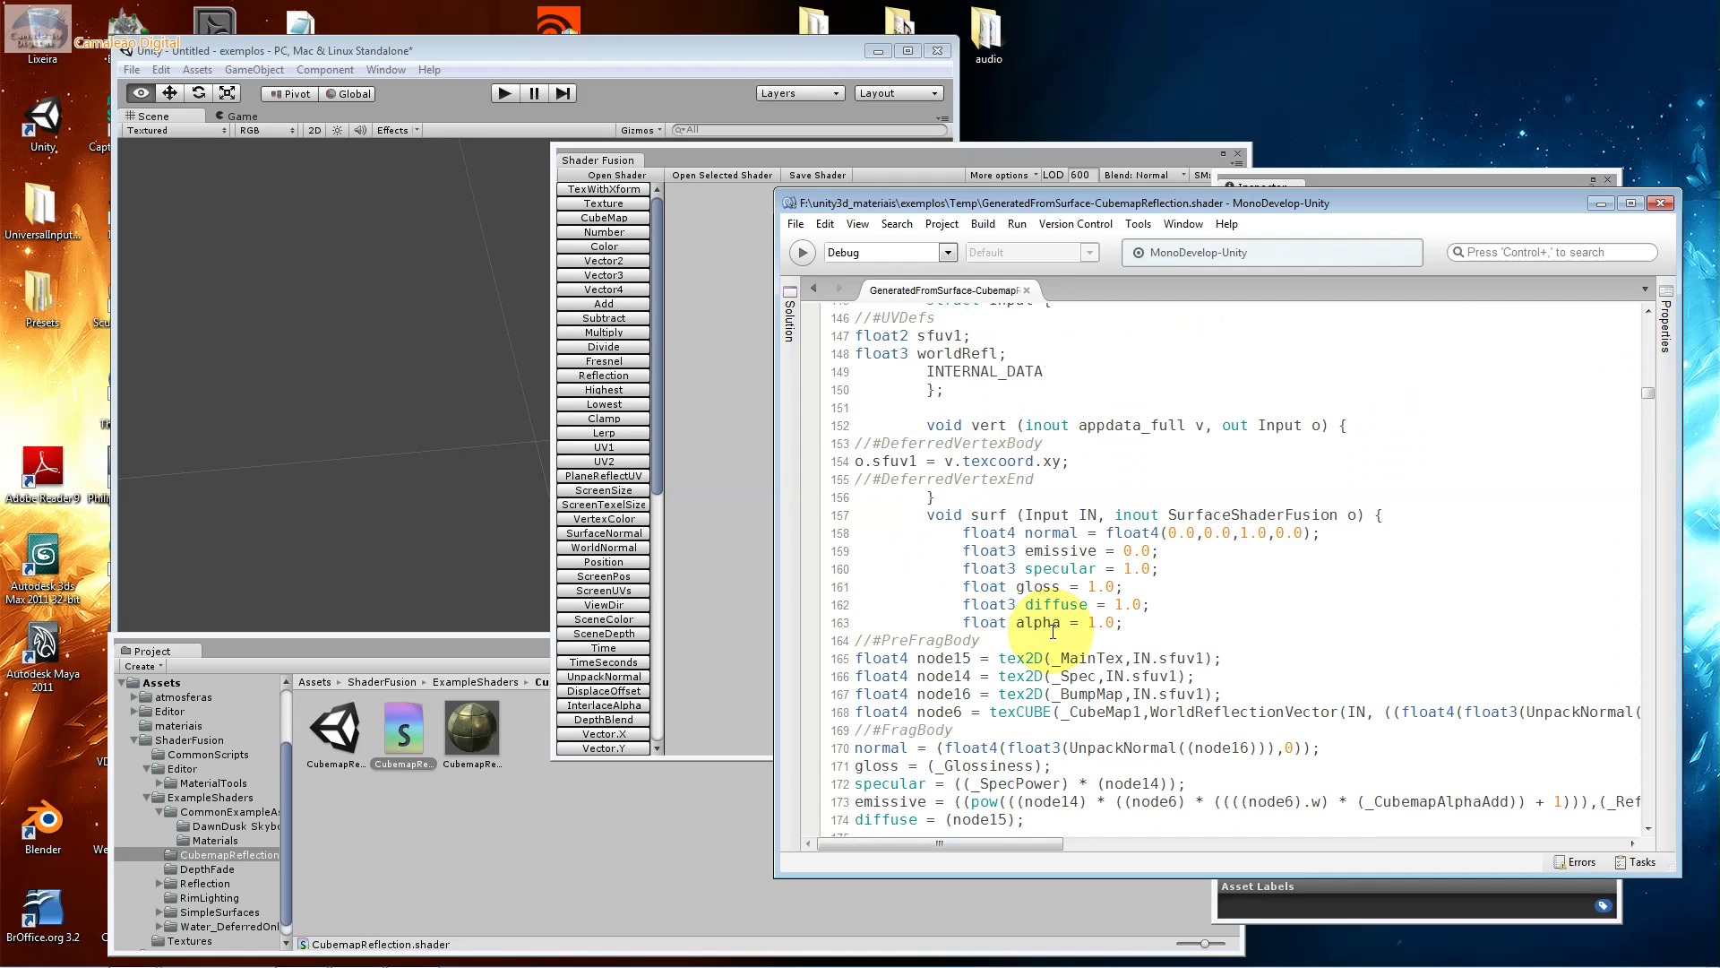
scroll(1053, 632, "down", 2)
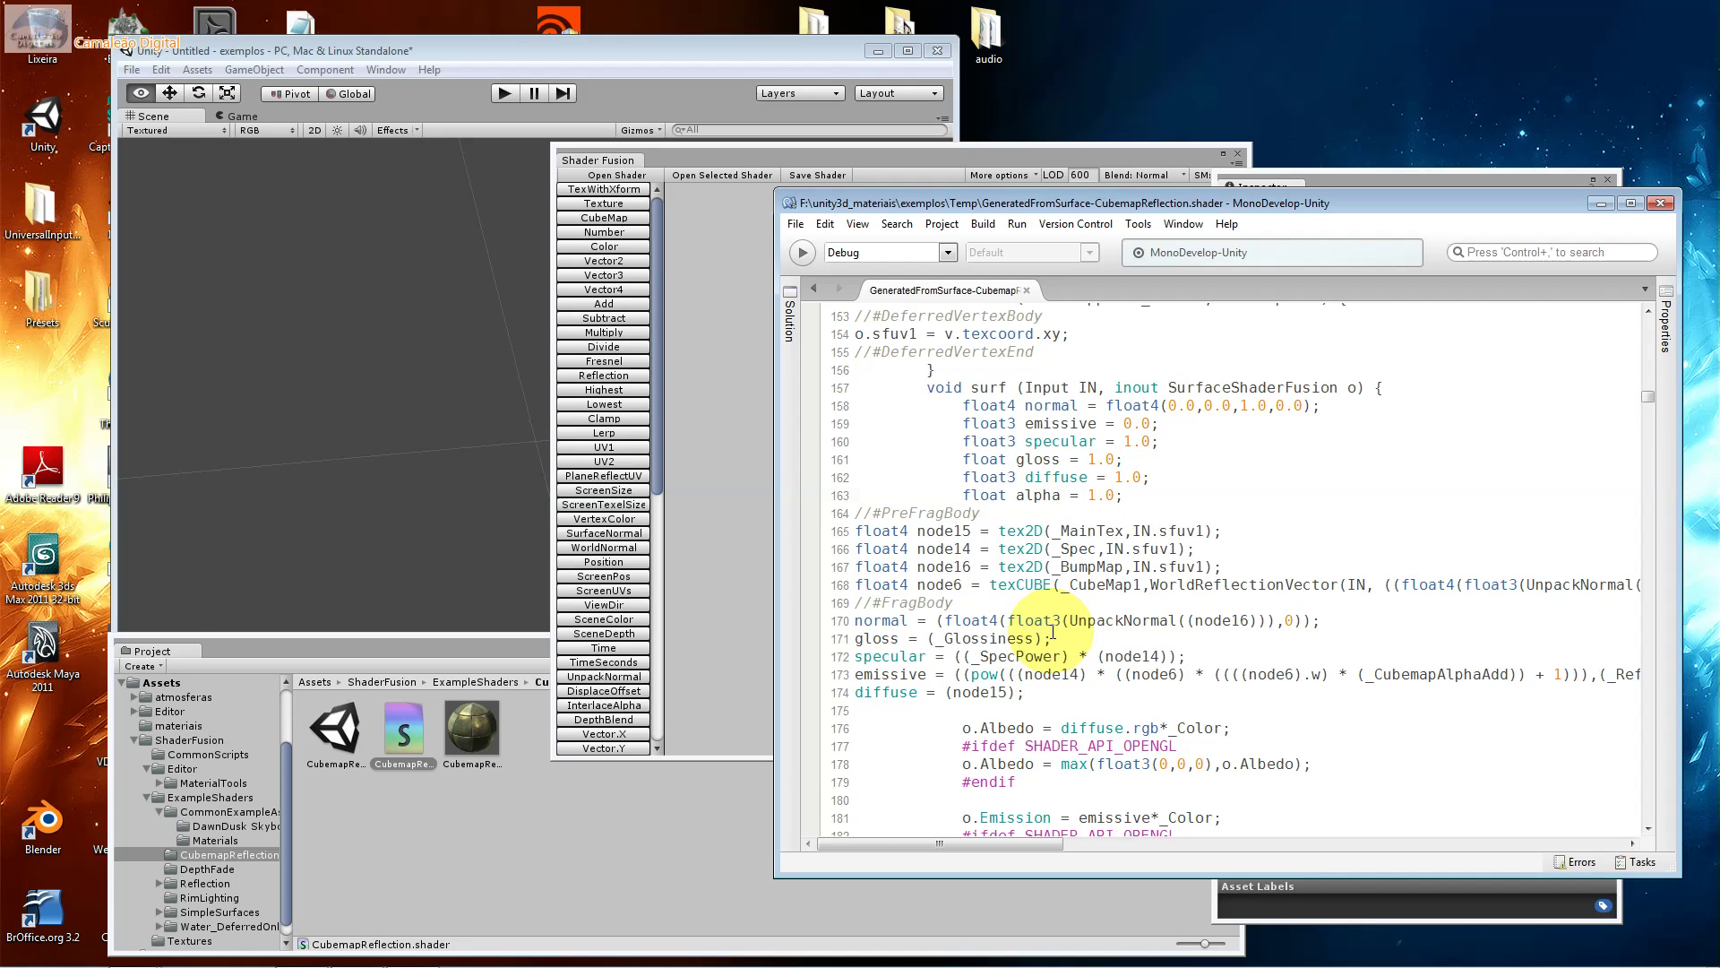
scroll(1052, 632, "down", 4)
scroll(1053, 631, "down", 2)
scroll(1052, 632, "down", 9)
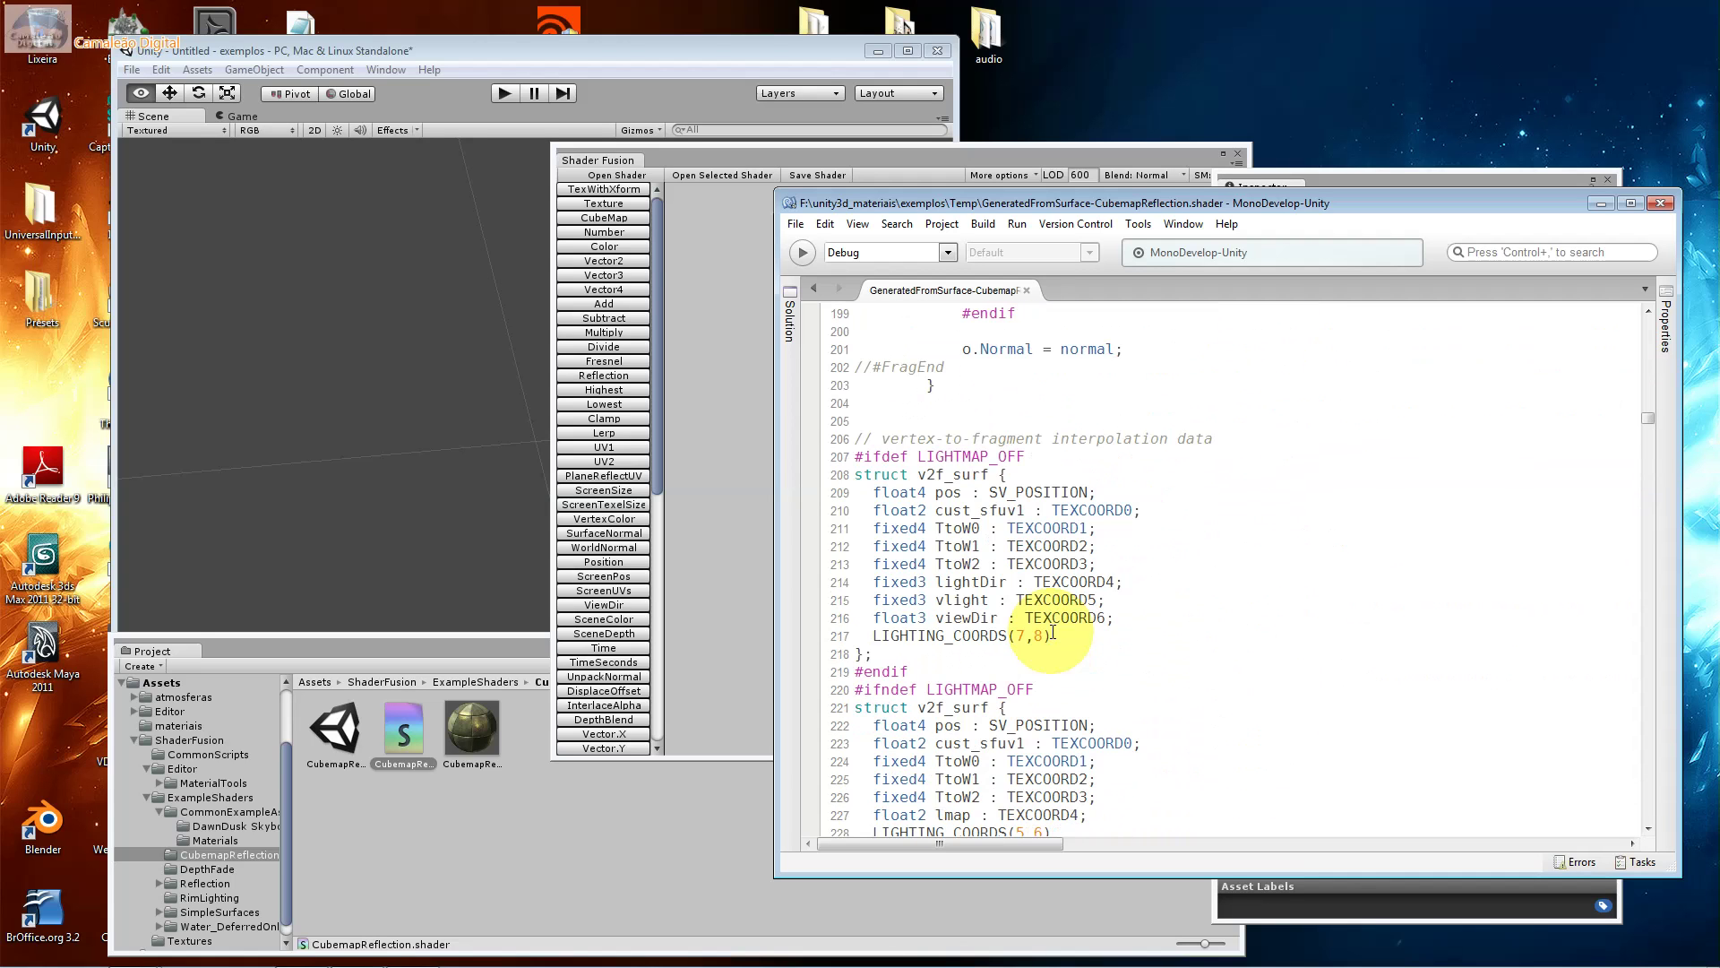
scroll(1052, 632, "down", 4)
scroll(1052, 632, "down", 4)
scroll(1053, 632, "down", 5)
scroll(1052, 632, "down", 3)
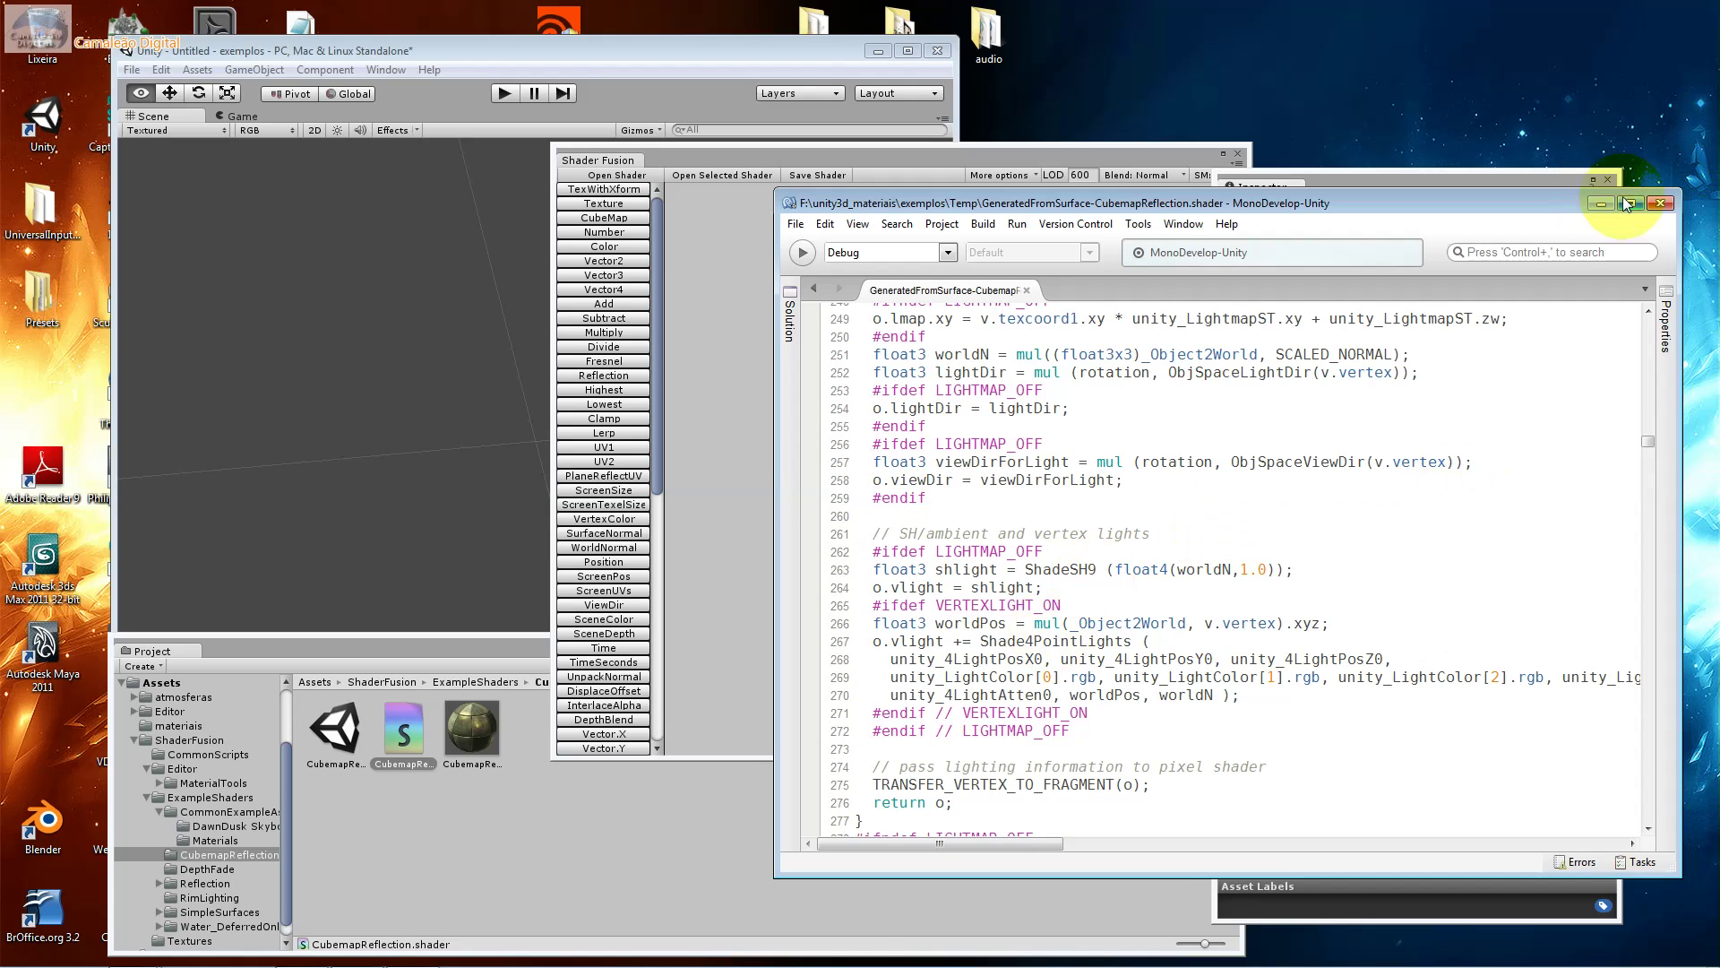
left_click(1659, 206)
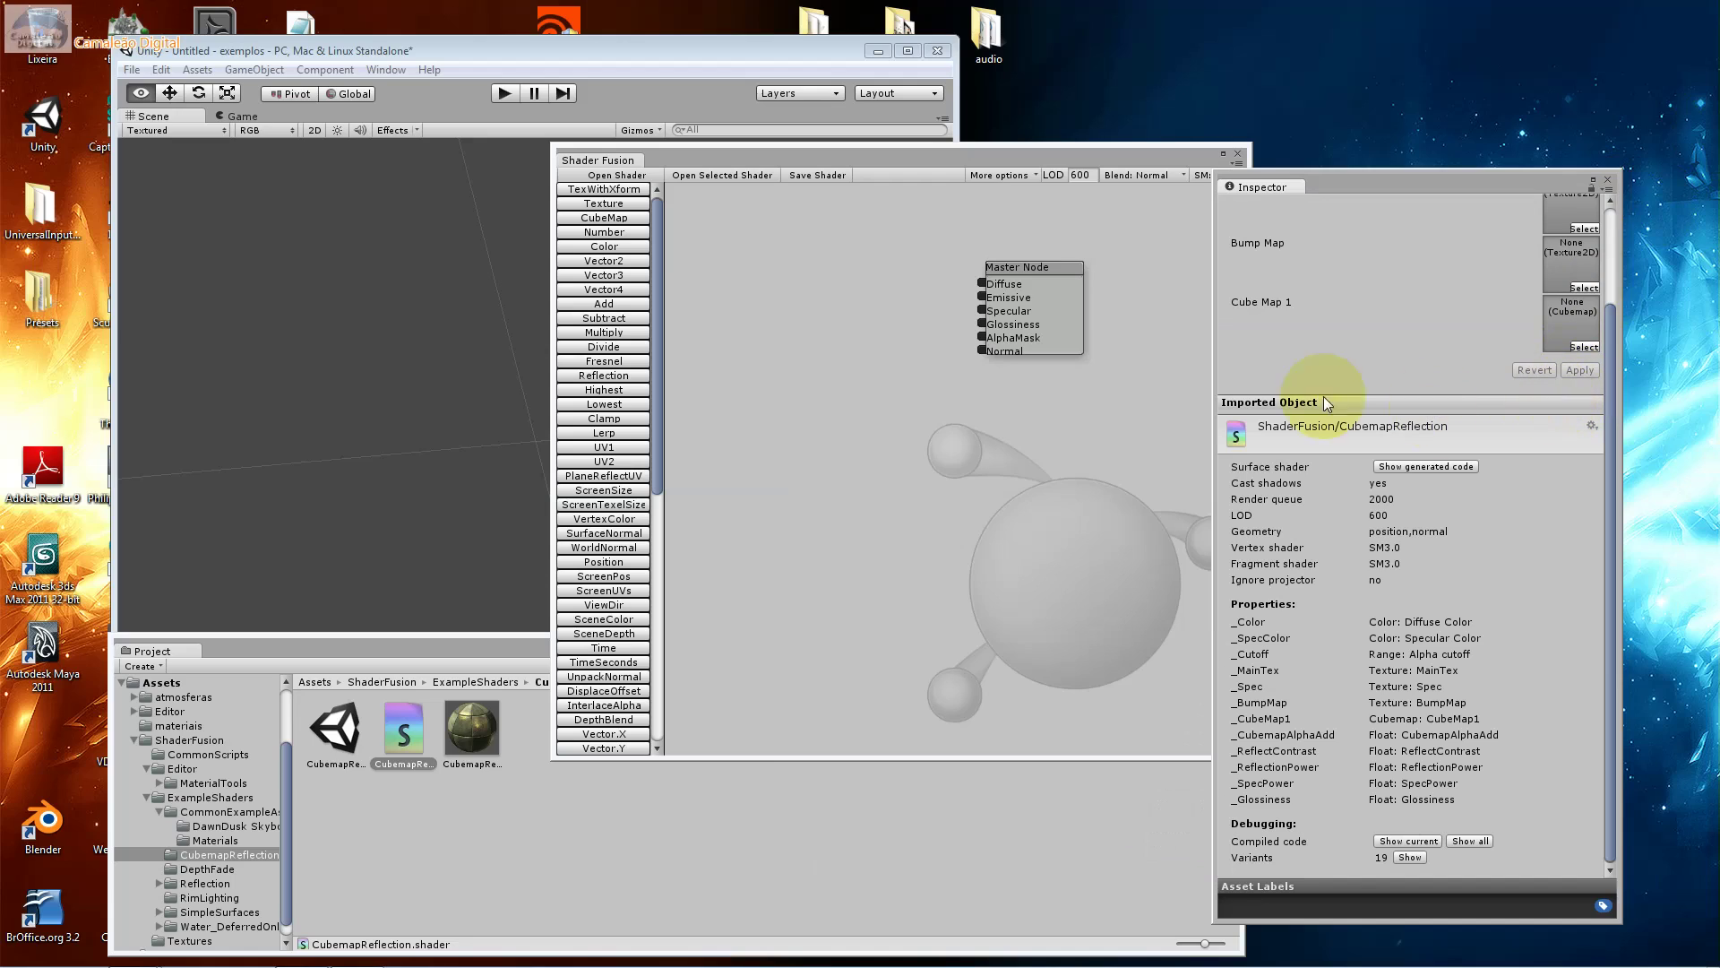
Load the CubemapReflection shader's node graph into Shader Fusion with Open Selected Shader.
left_click(405, 741)
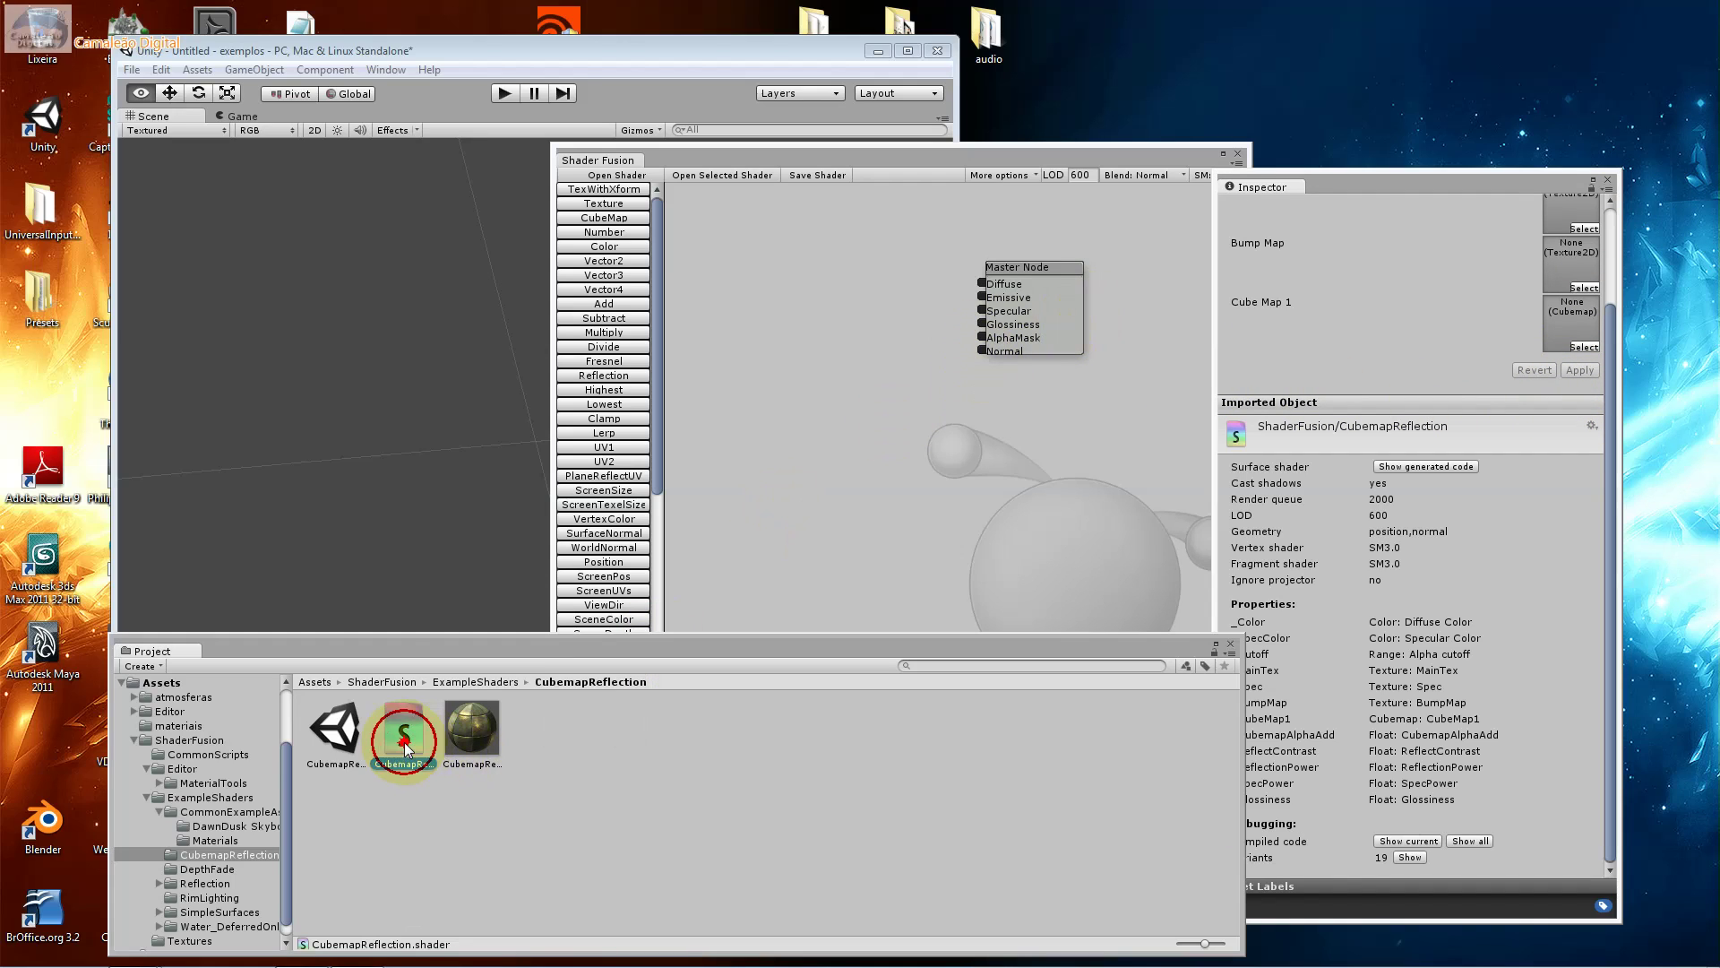
left_click(701, 180)
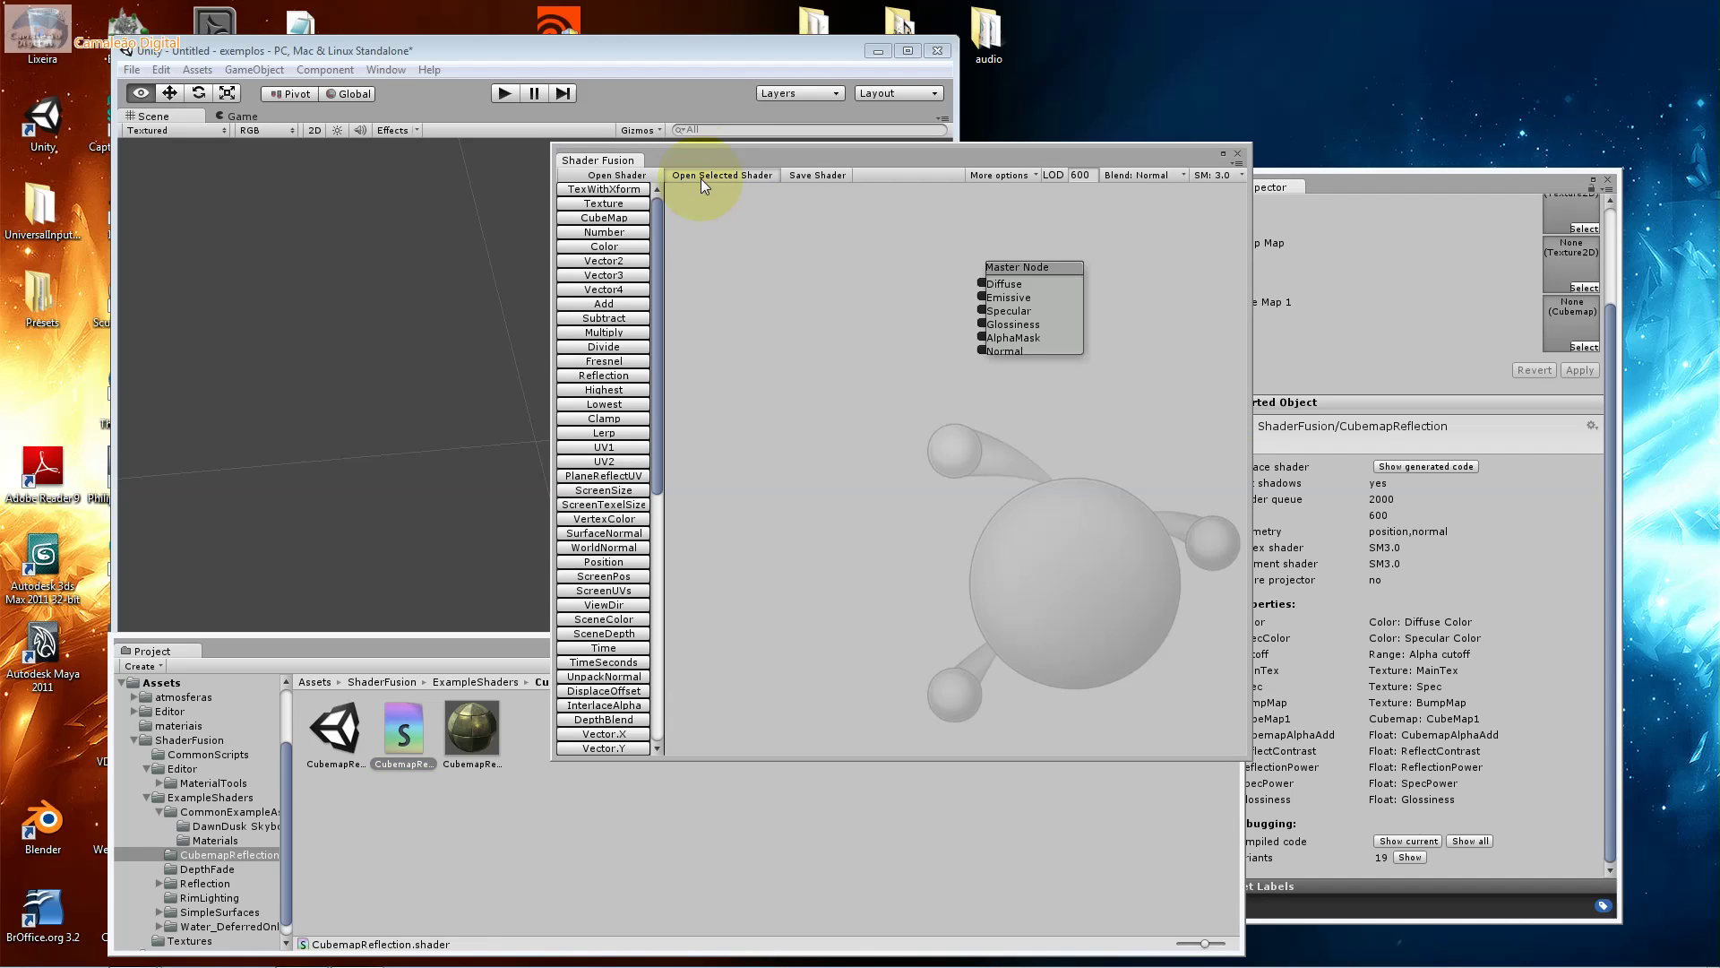
left_click(700, 179)
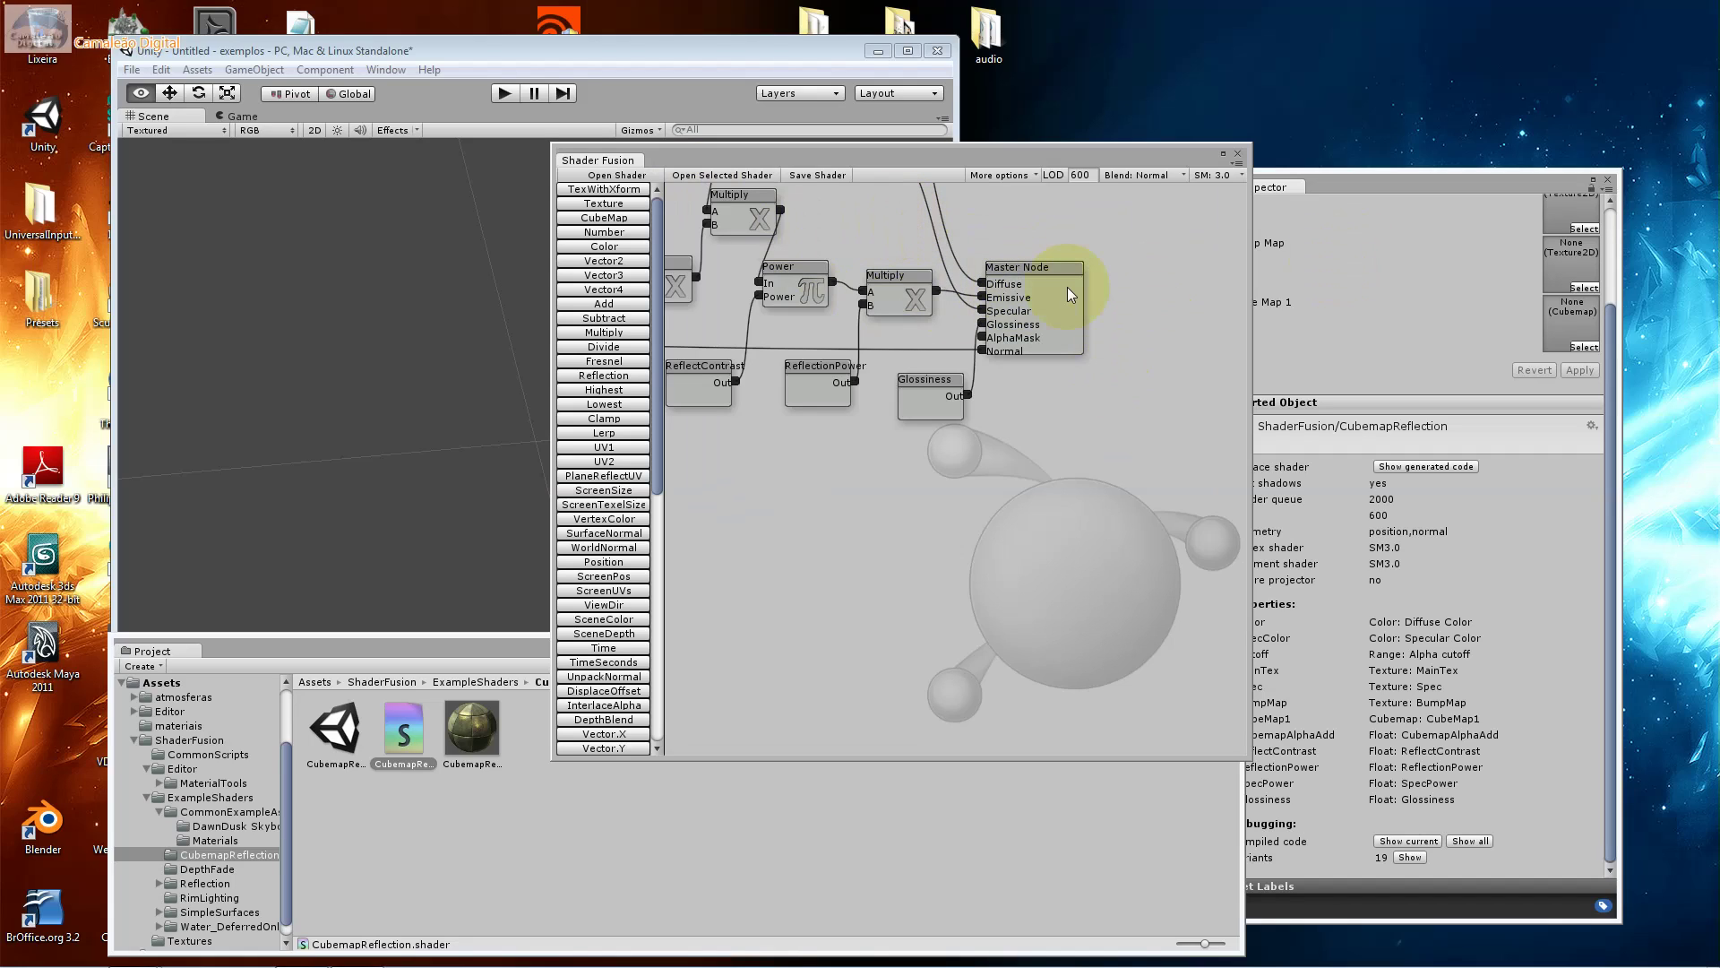
Check the Glossiness node's value of 1, then select the CubemapReflection material.
left_click(915, 381)
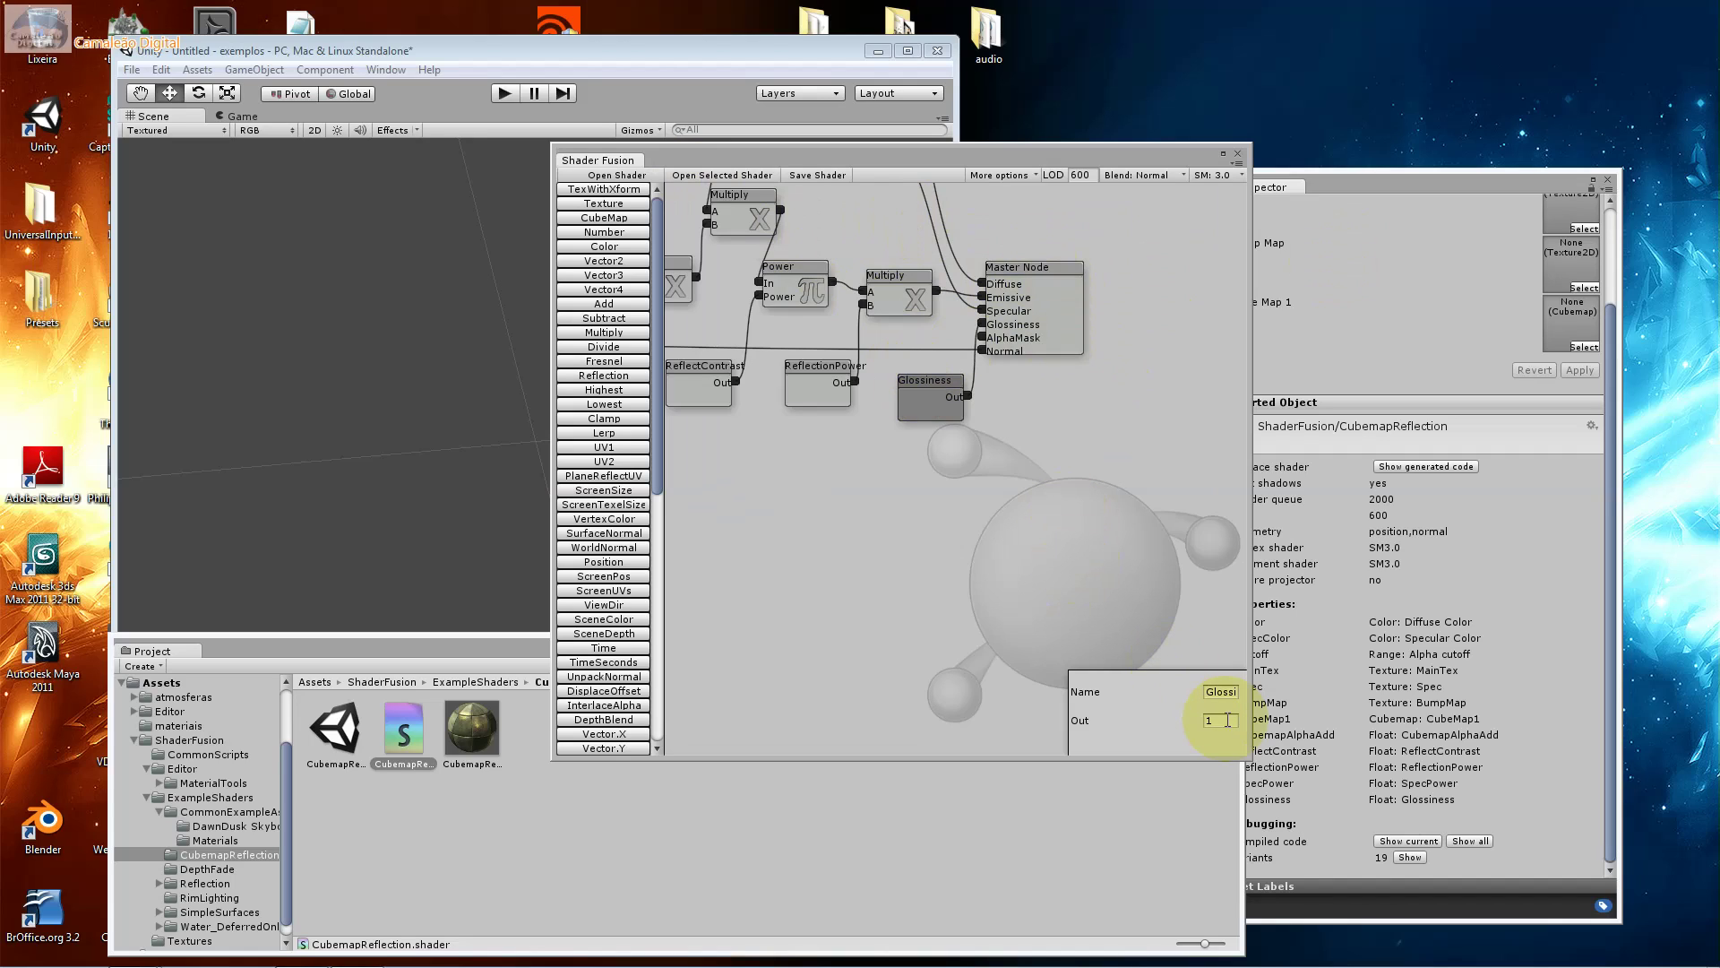
left_click_drag(874, 155, 1025, 183)
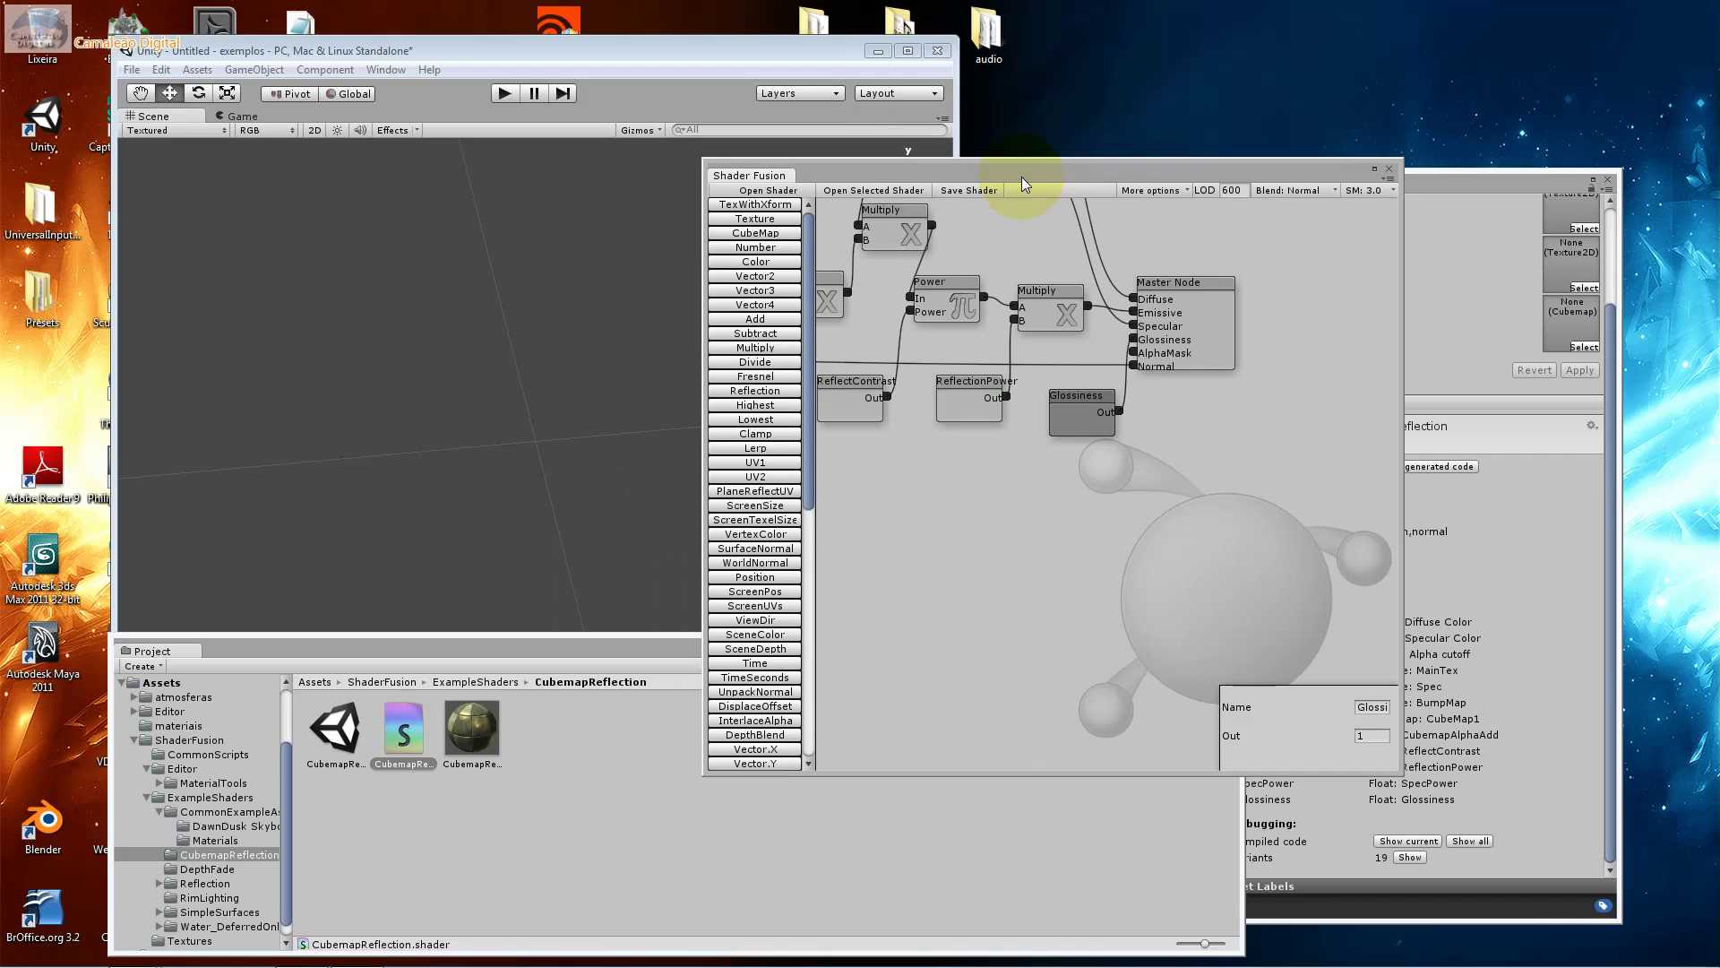
left_click(354, 722)
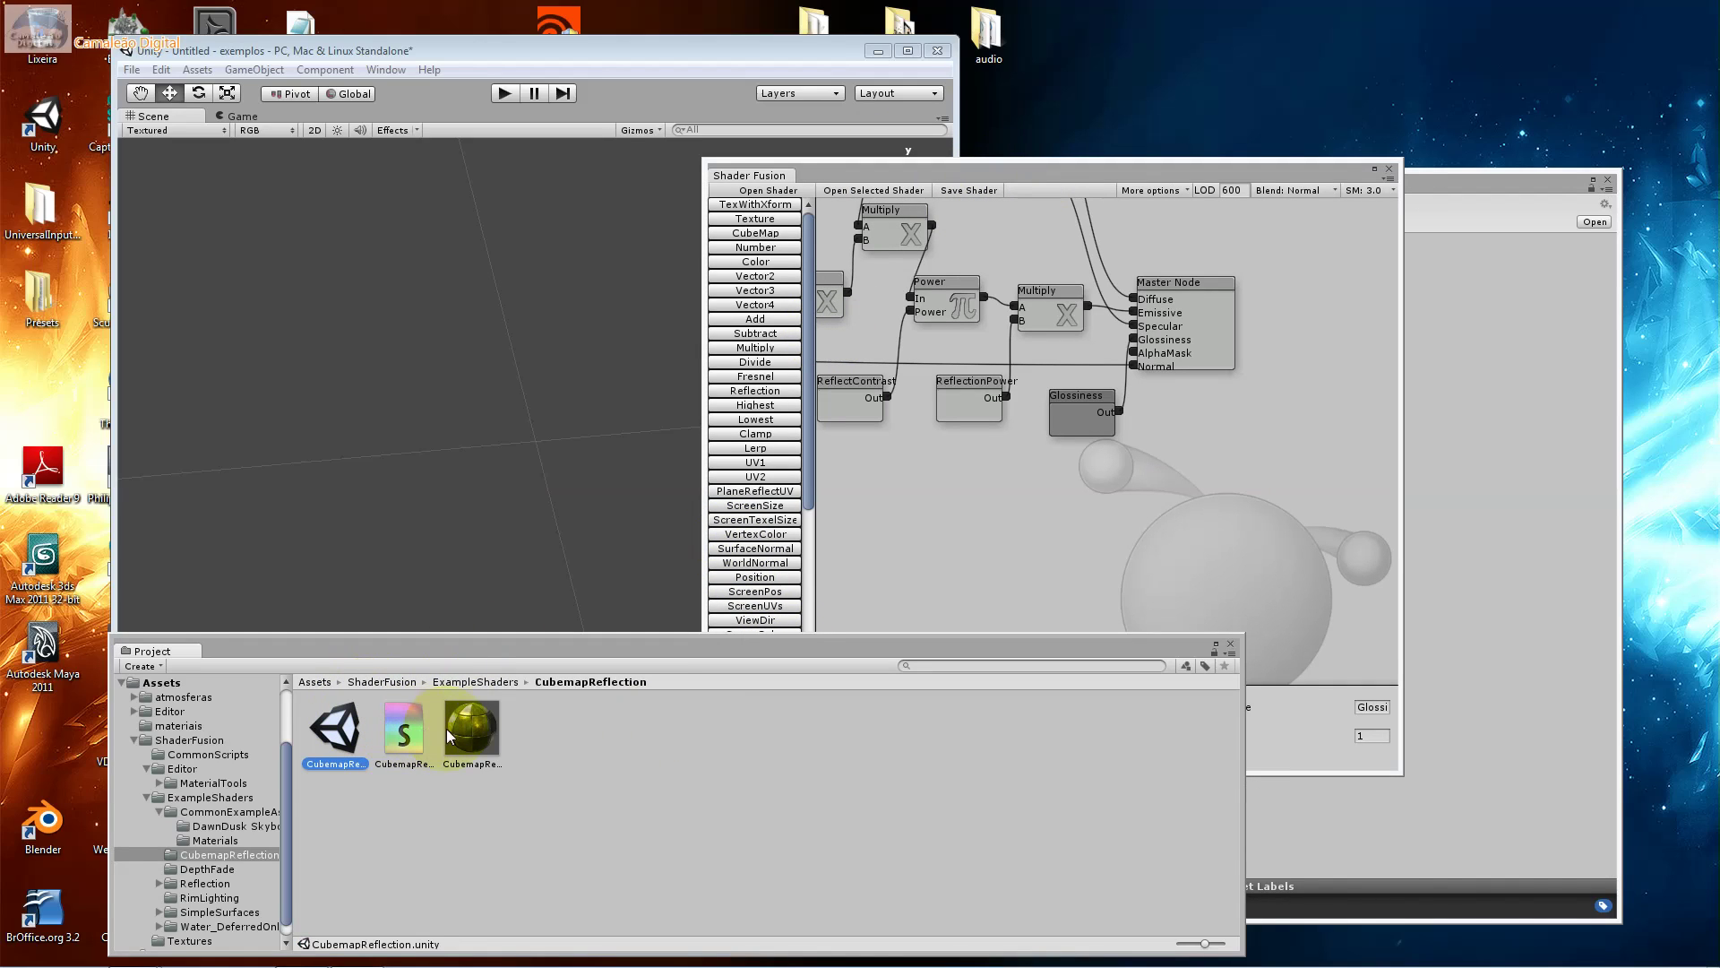
left_click(449, 734)
Rotate the CubemapReflection material's preview sphere and scroll to its properties.
left_click(1458, 631)
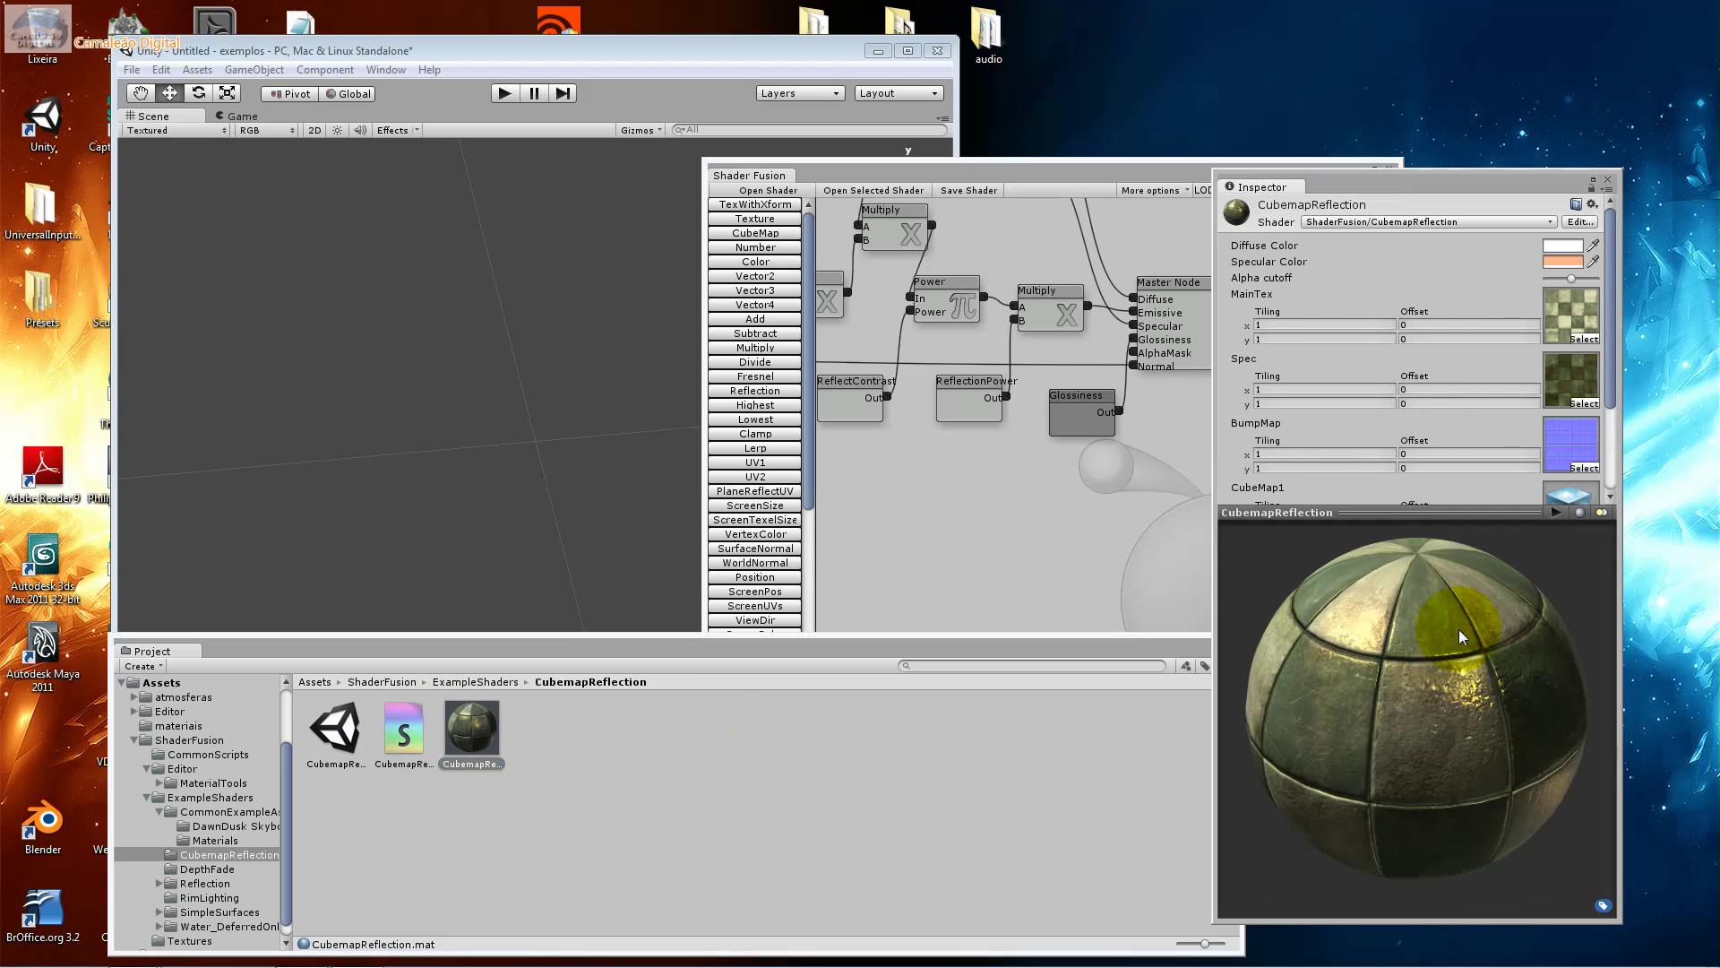
left_click_drag(1458, 629, 1379, 636)
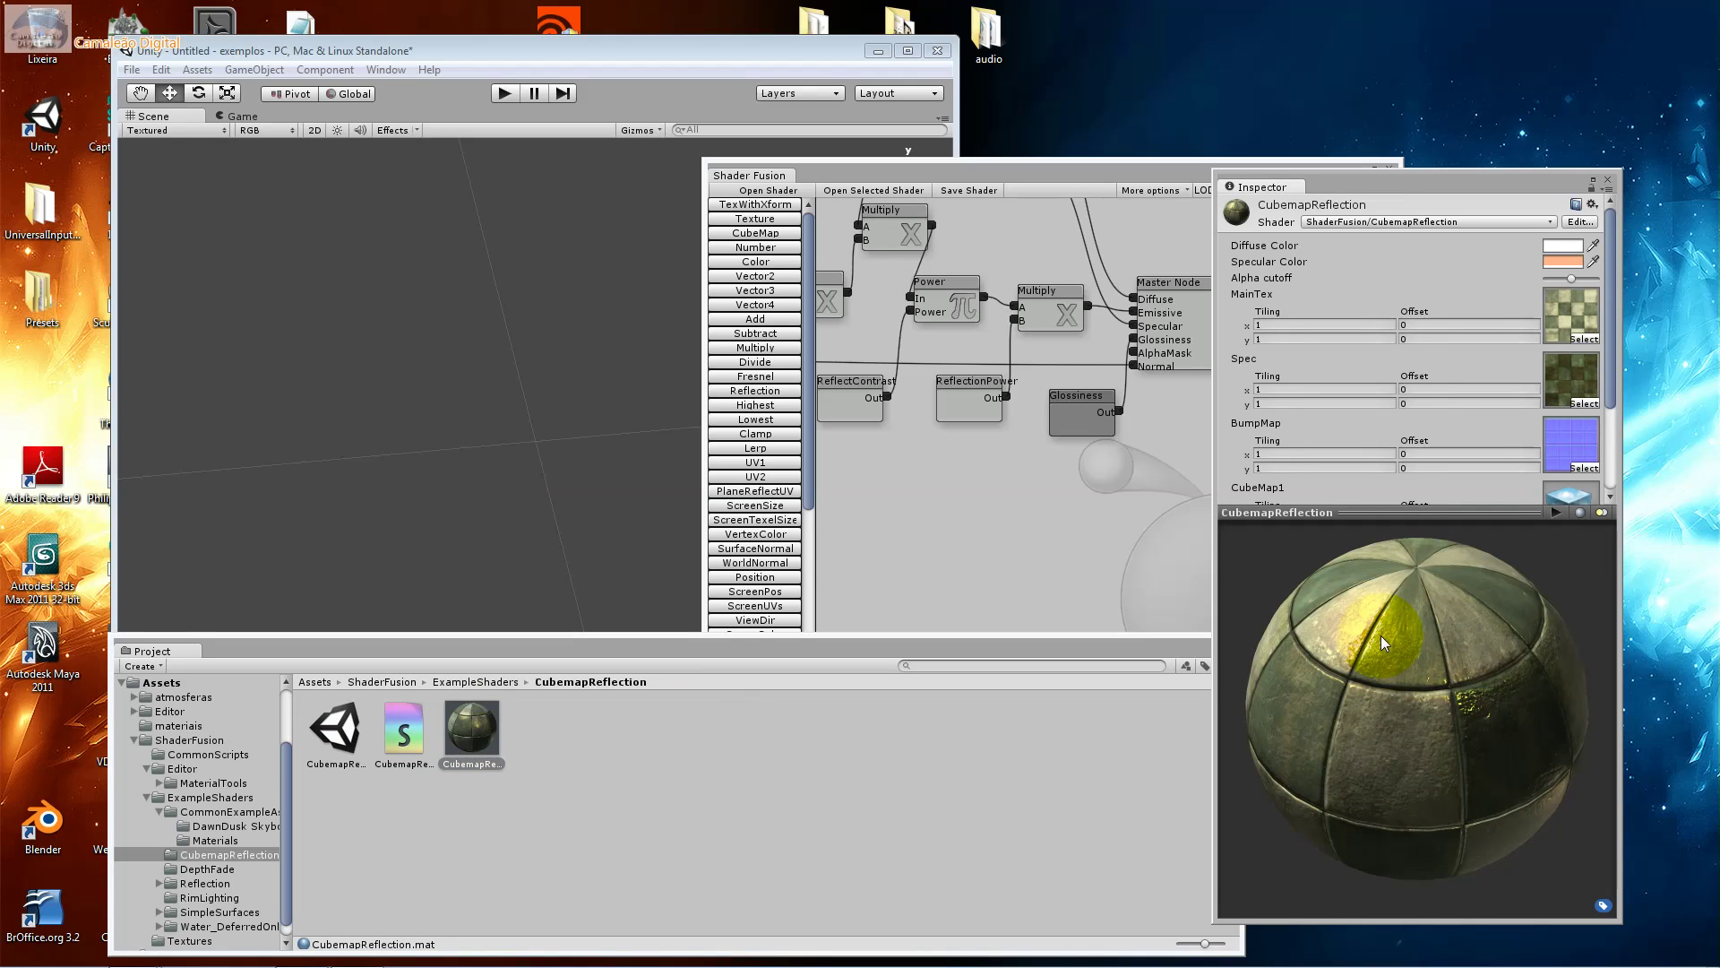
left_click_drag(1448, 680, 1324, 778)
left_click_drag(1609, 369, 1609, 437)
left_click(1510, 405)
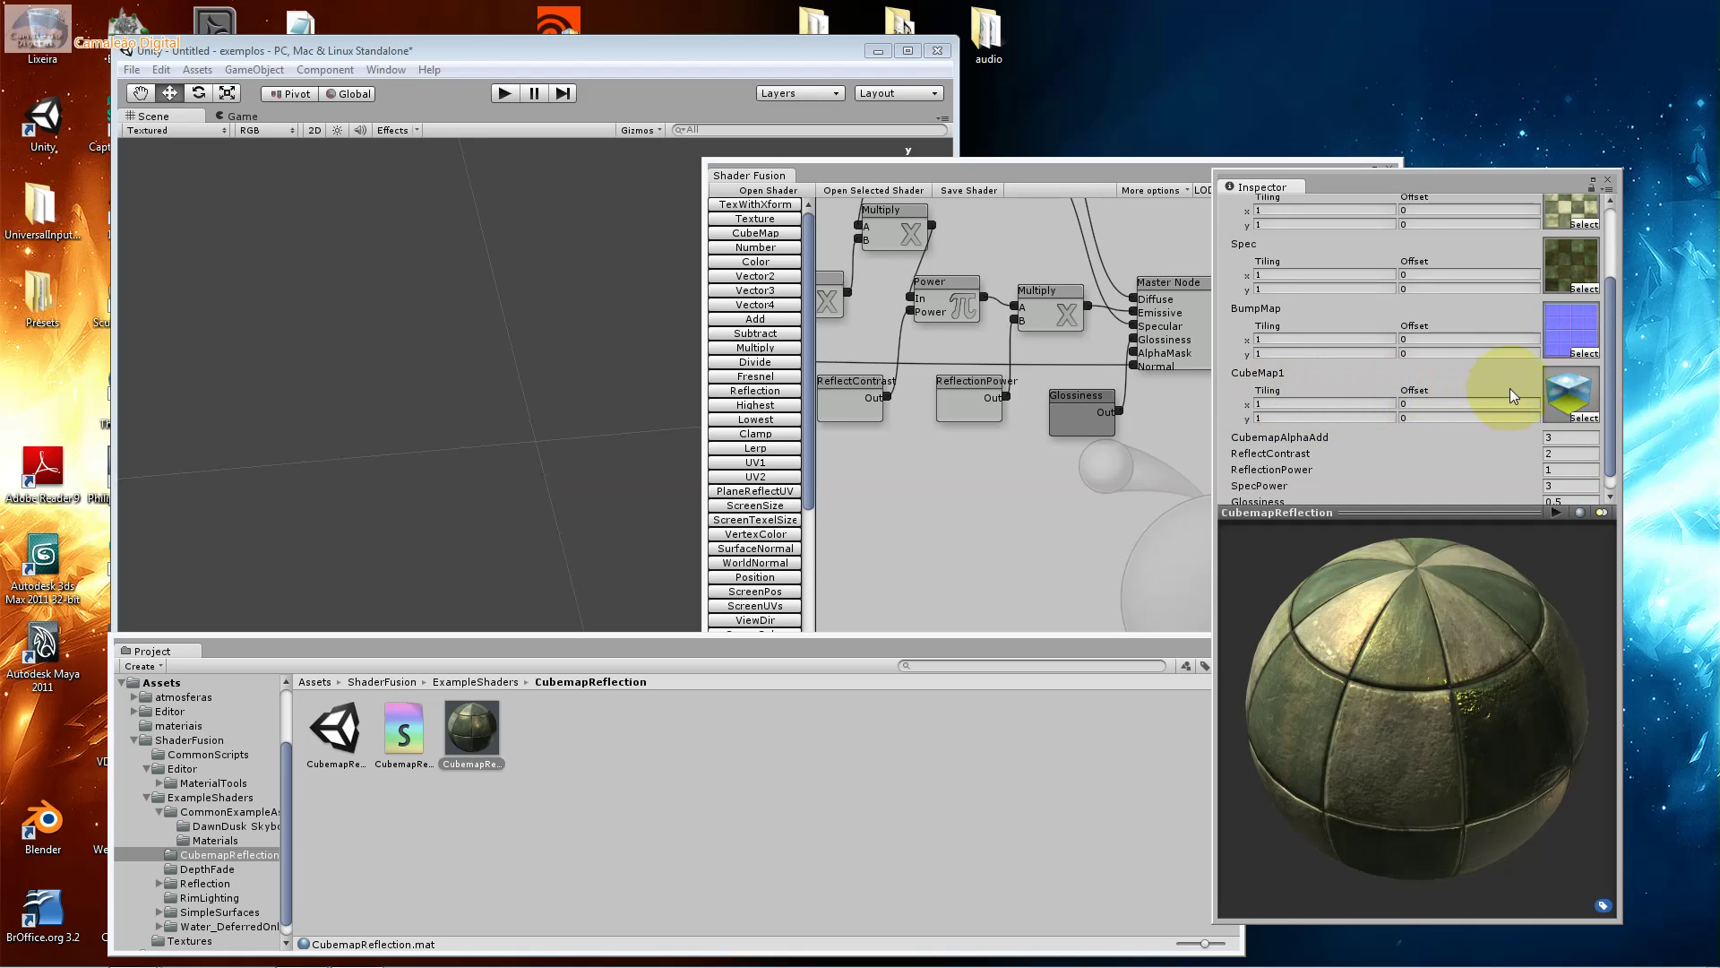
left_click_drag(1604, 447, 1605, 459)
Set CubemapAlphaAdd to 57 and re-enter the ReflectContrast value.
left_click(1565, 423)
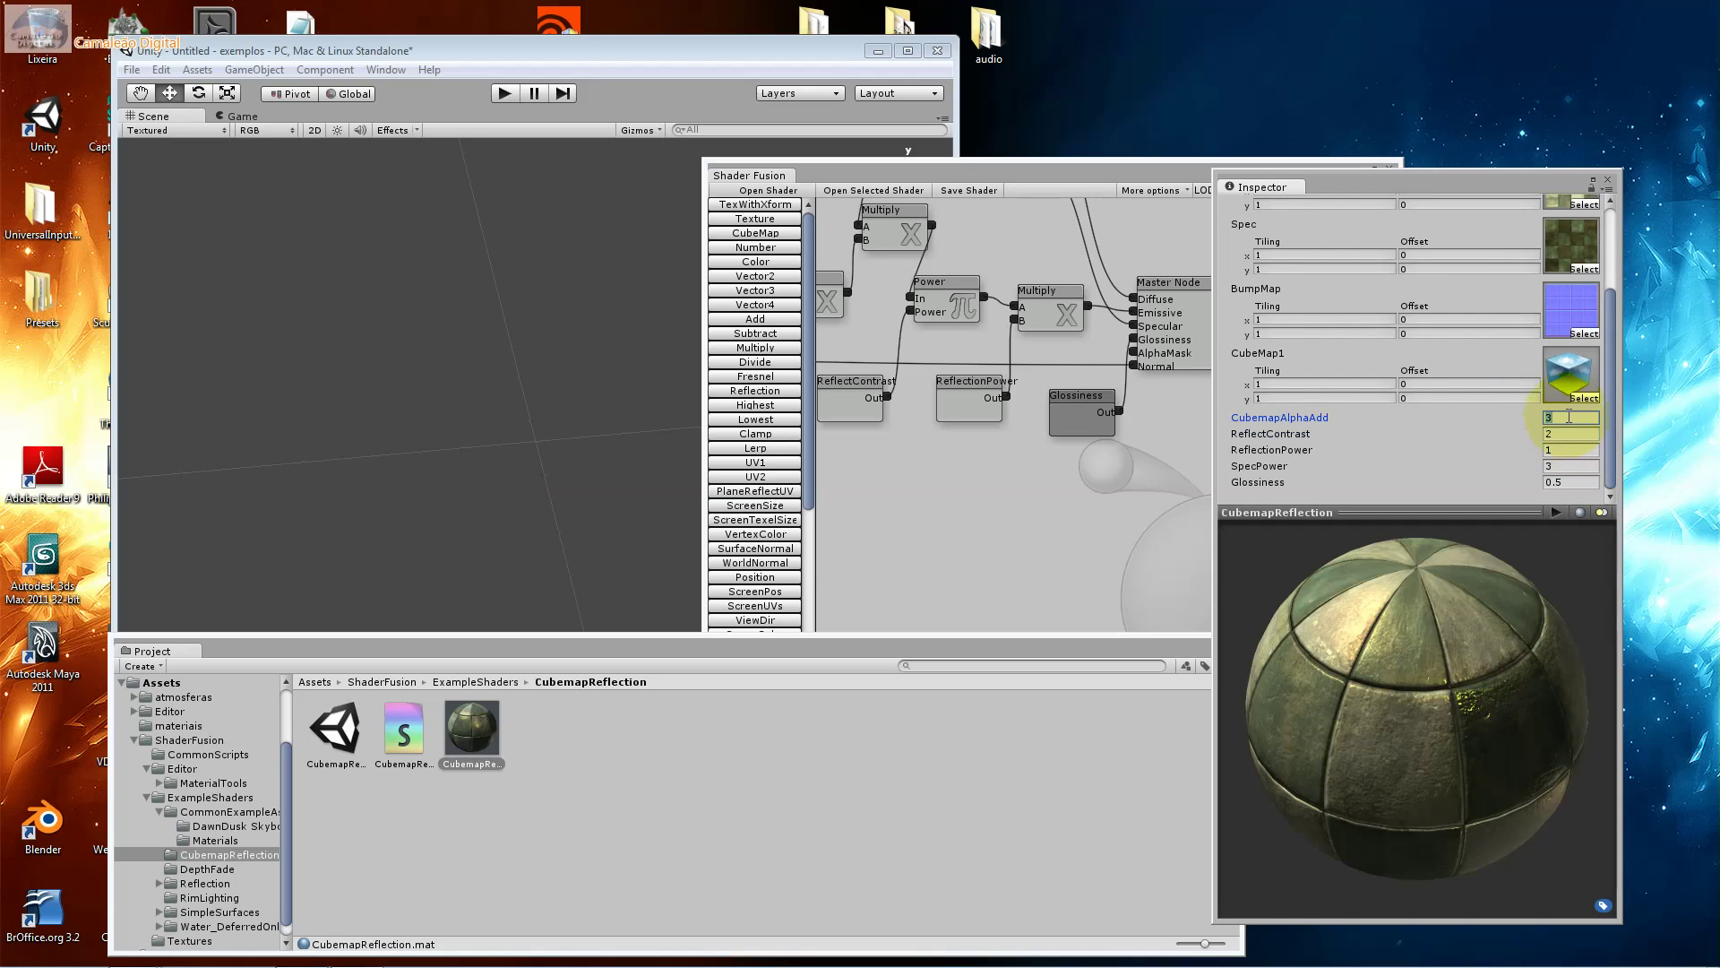
type("5")
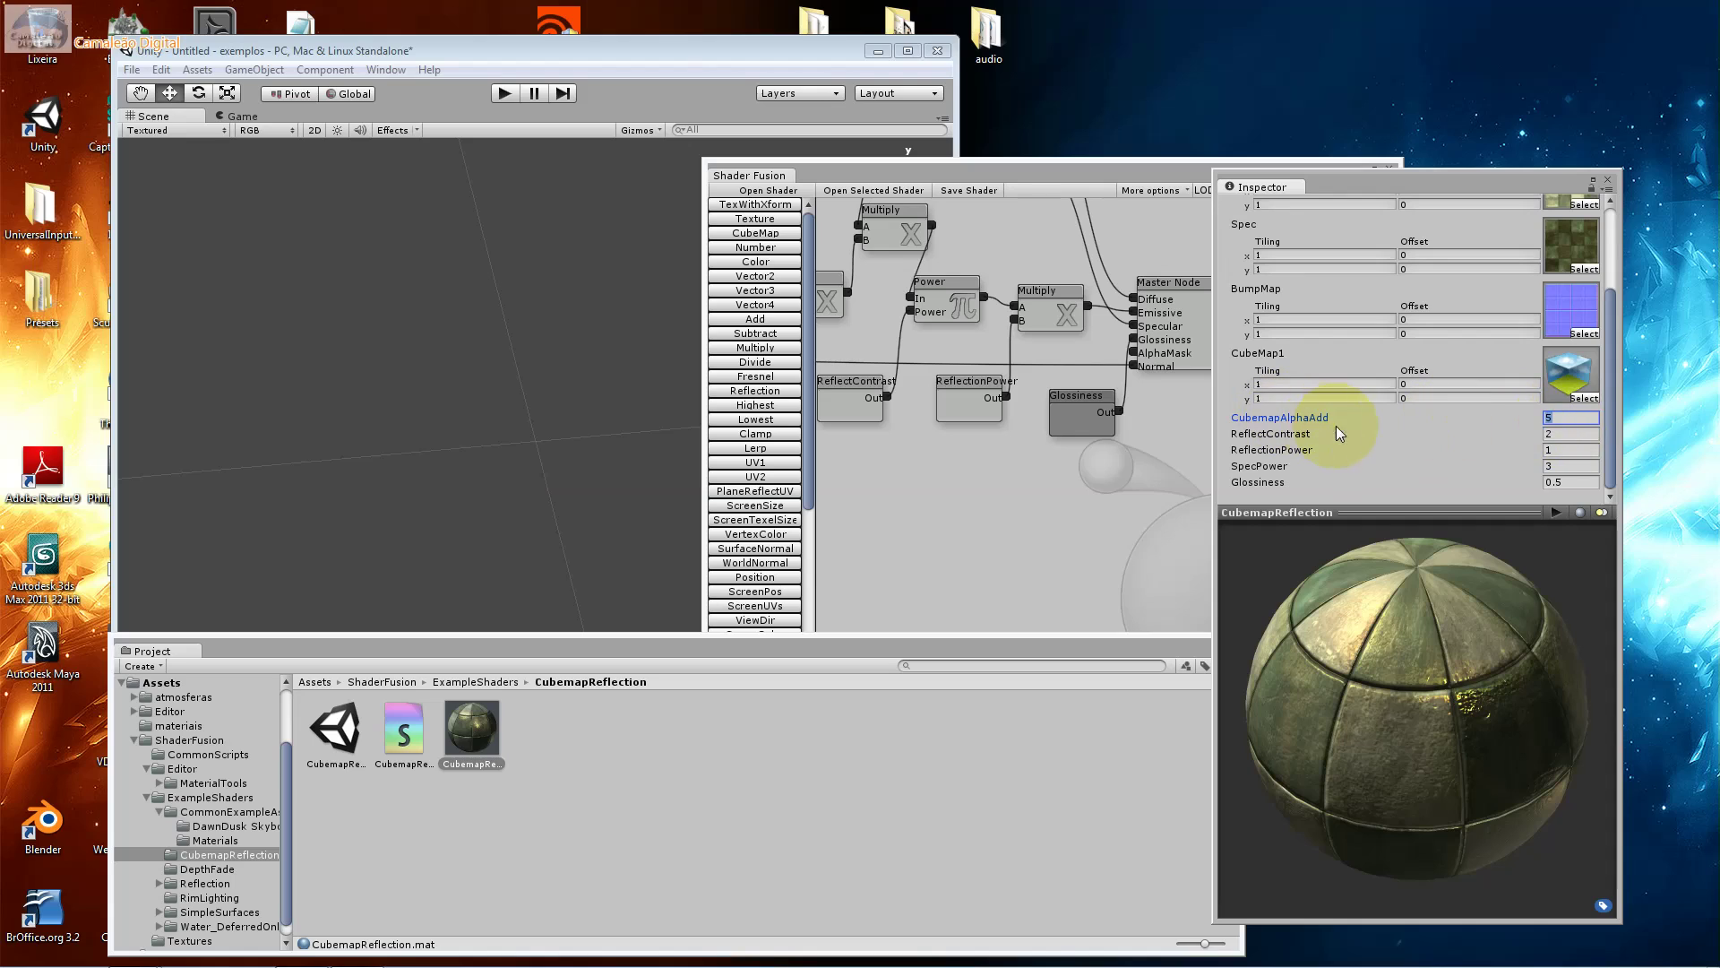
type("7")
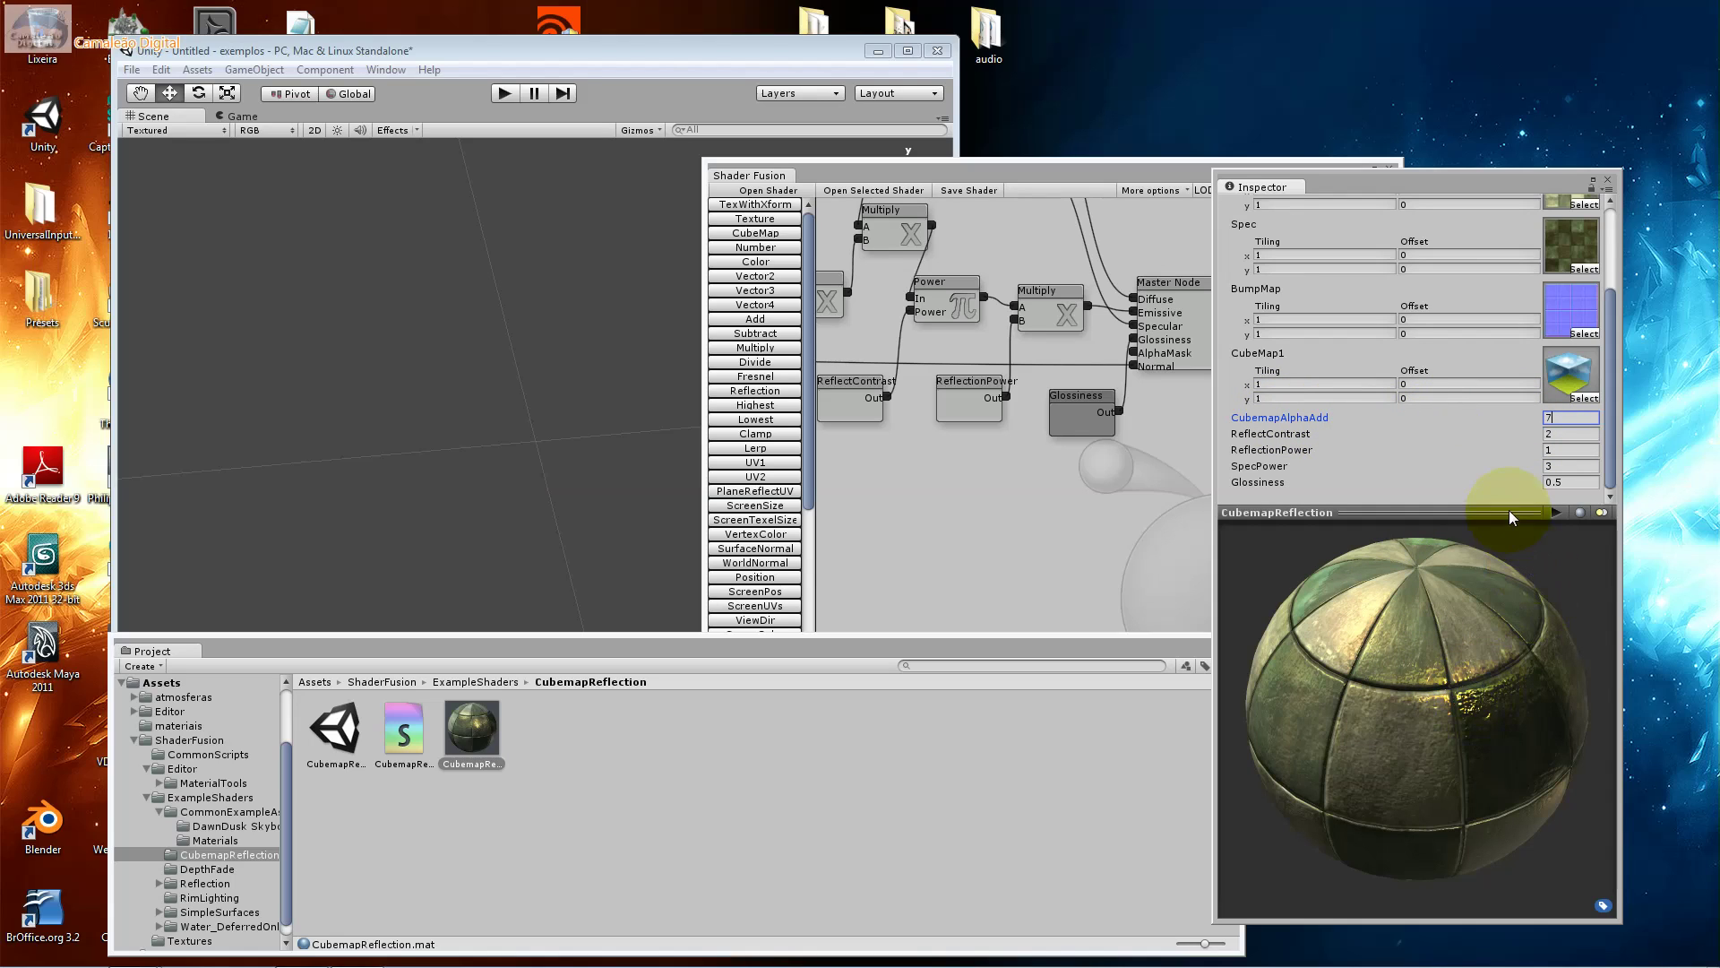
left_click(1559, 430)
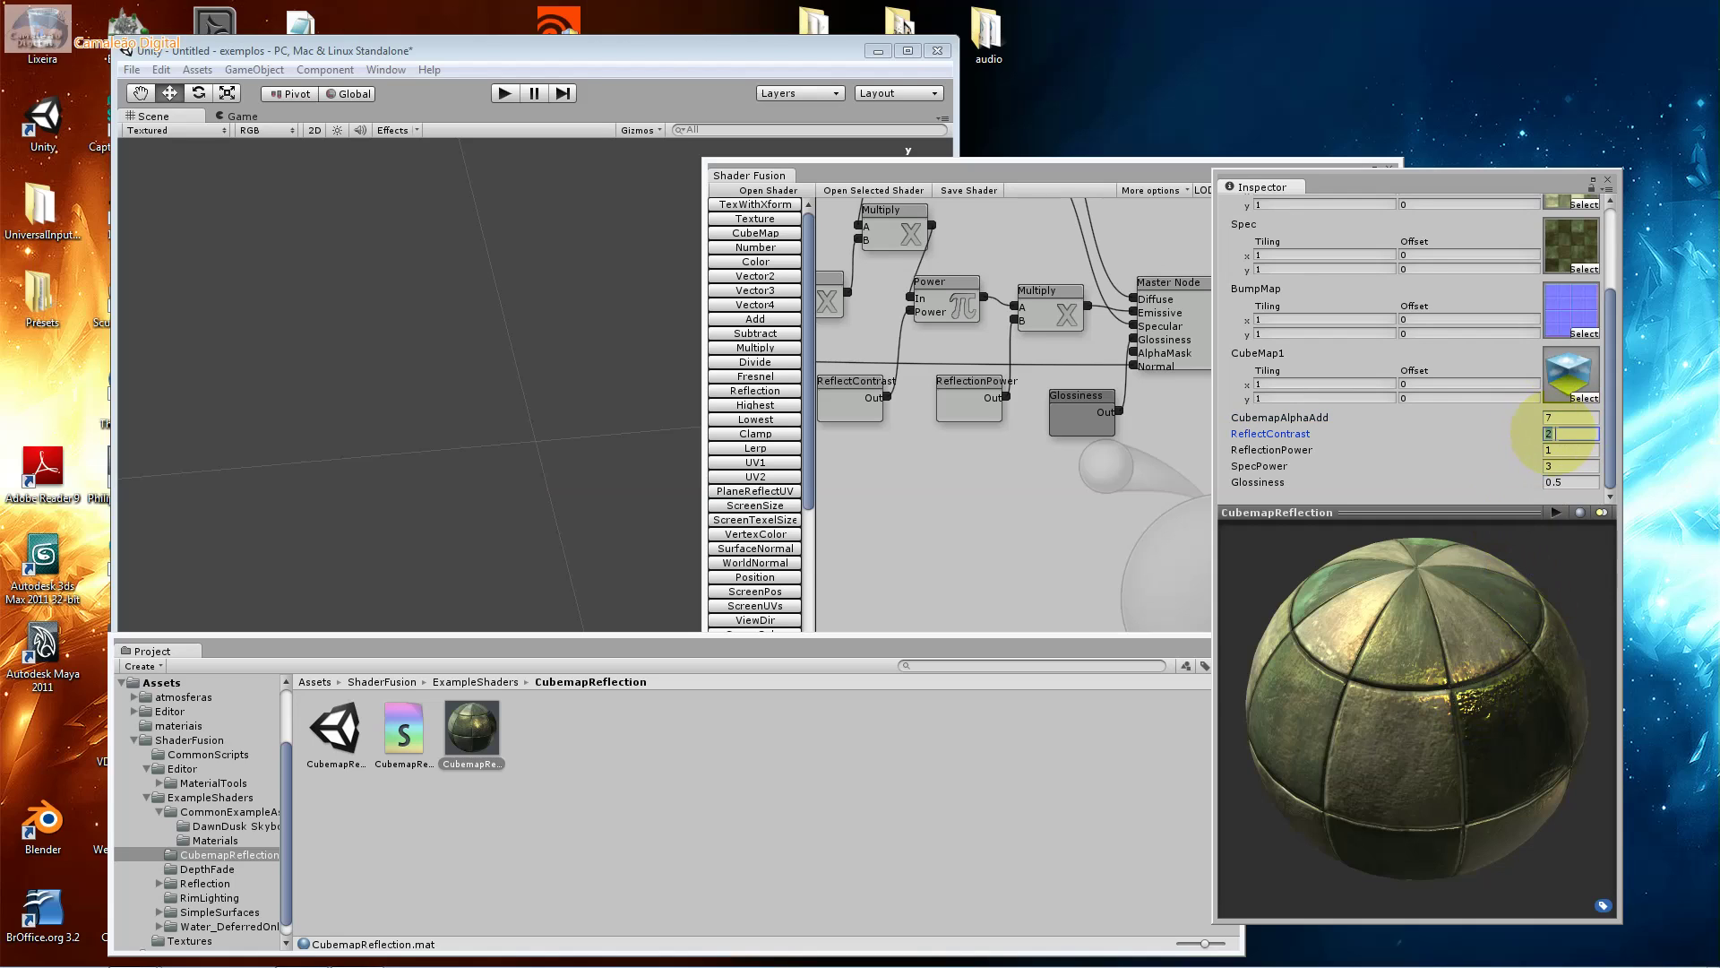
type("5")
key("BackSpace")
type("1")
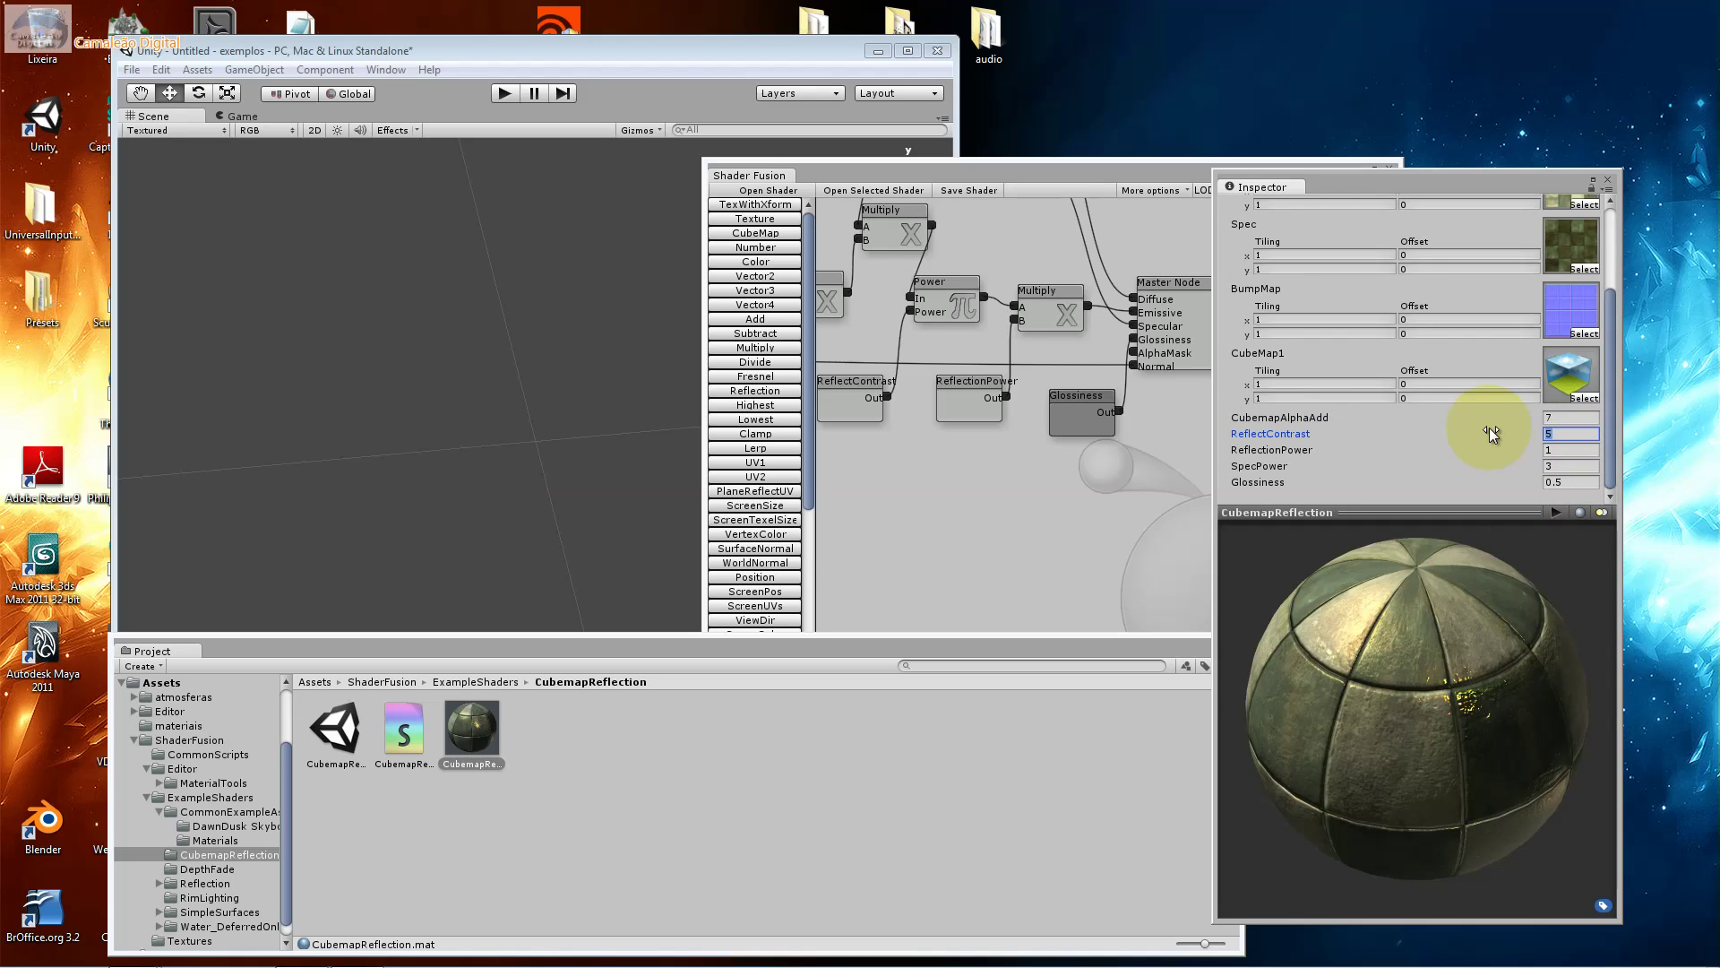
left_click(1541, 436)
type("3")
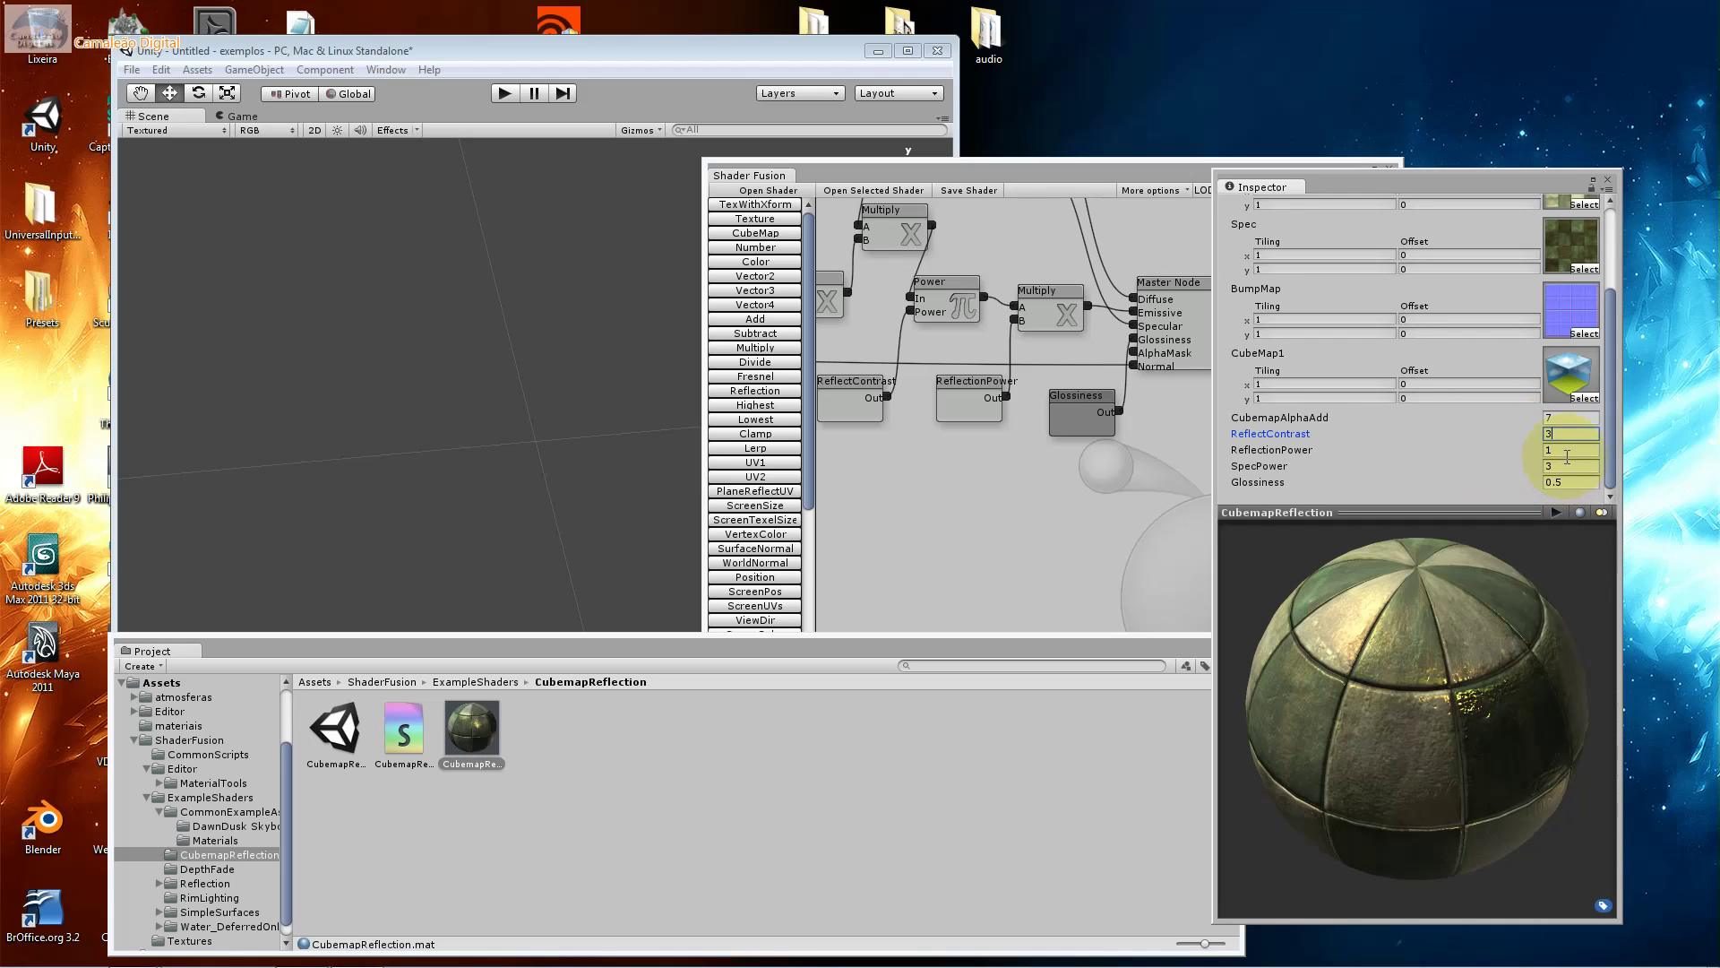
Set ReflectionPower to 5, SpecPower to 9 and Glossiness to 3.
left_click(1526, 454)
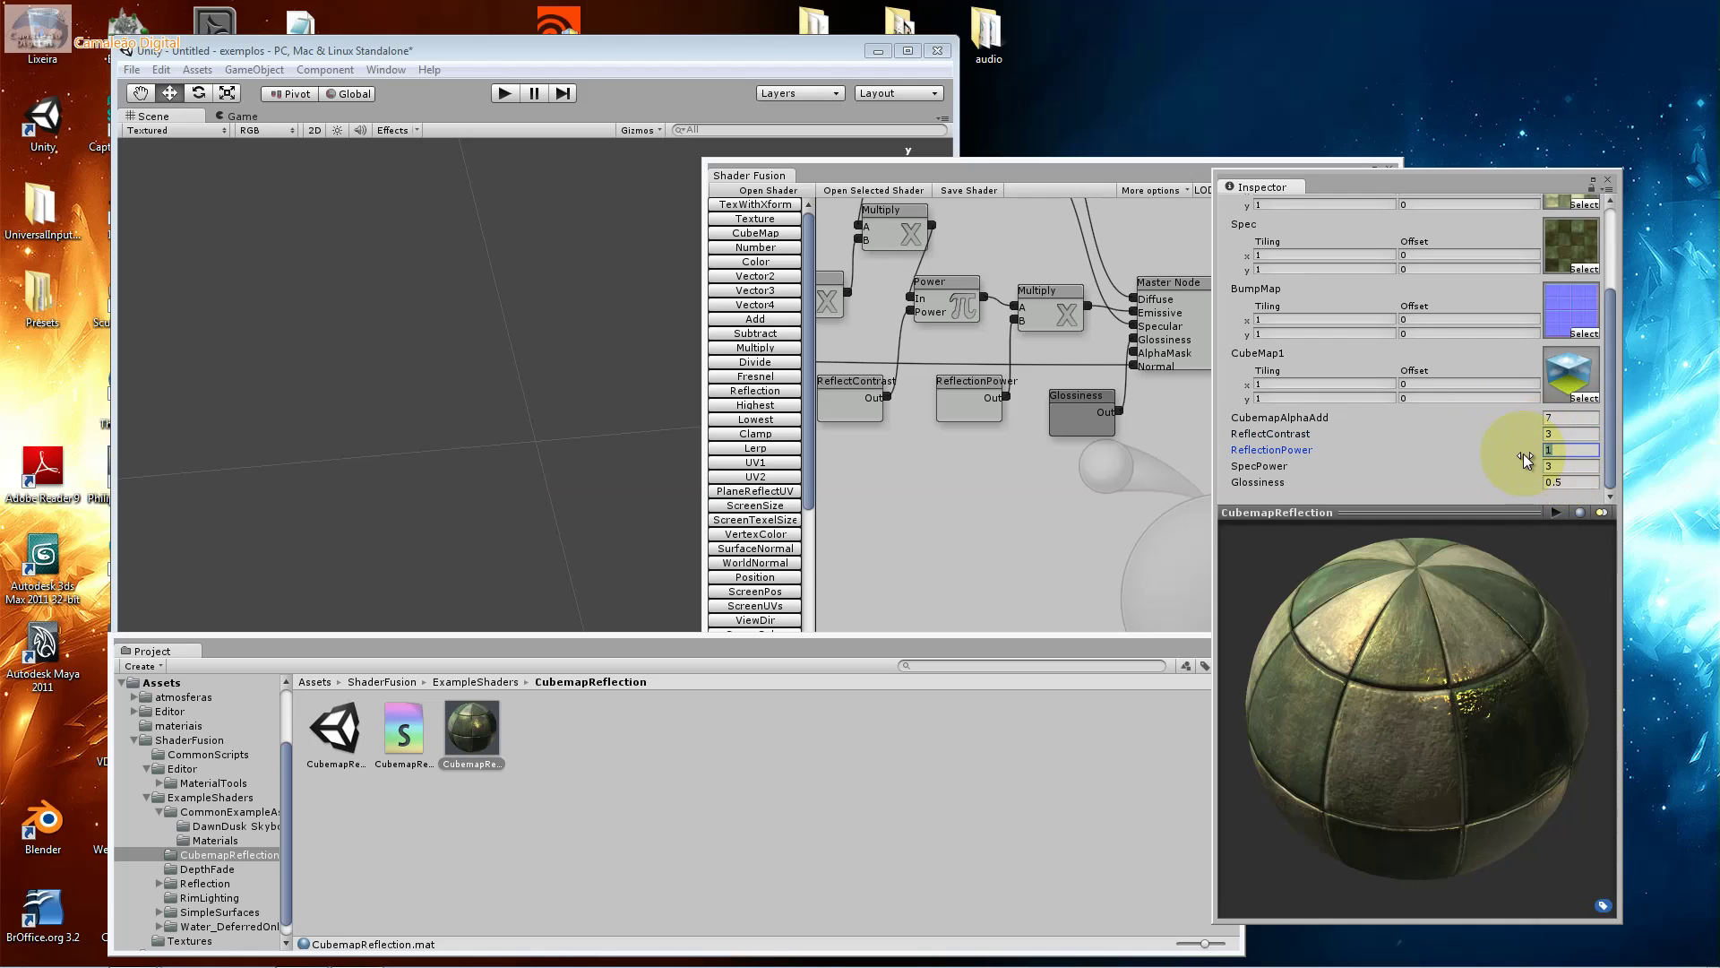
type("5")
left_click(1566, 466)
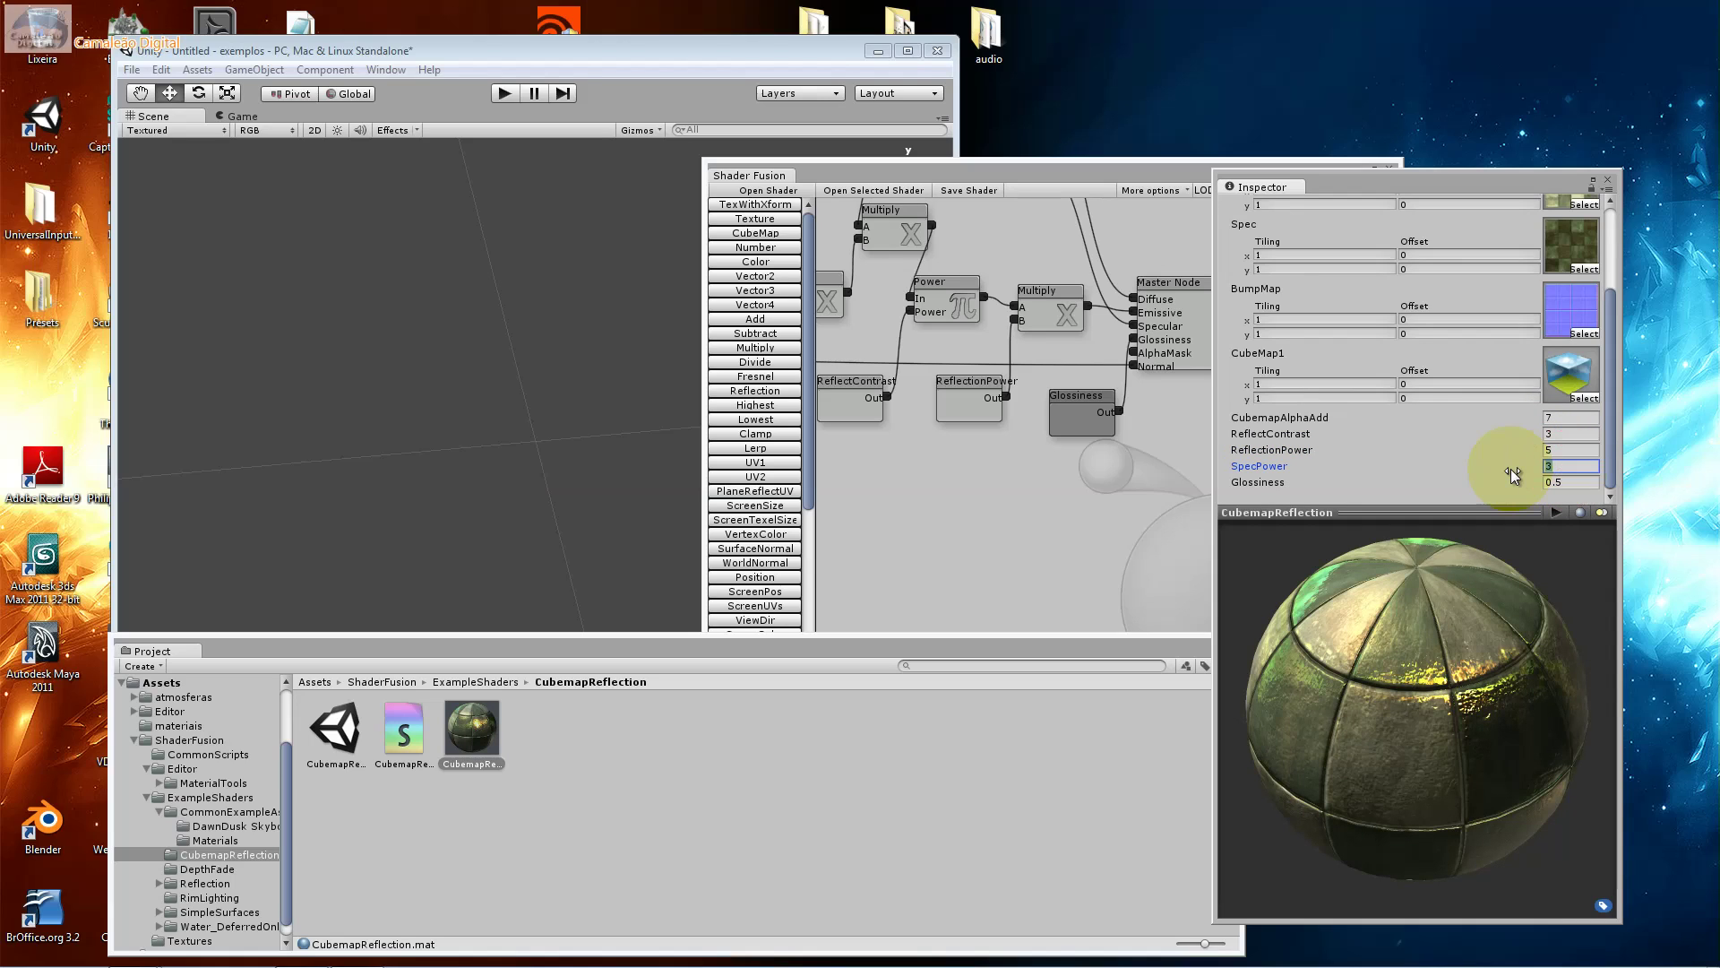
type("9")
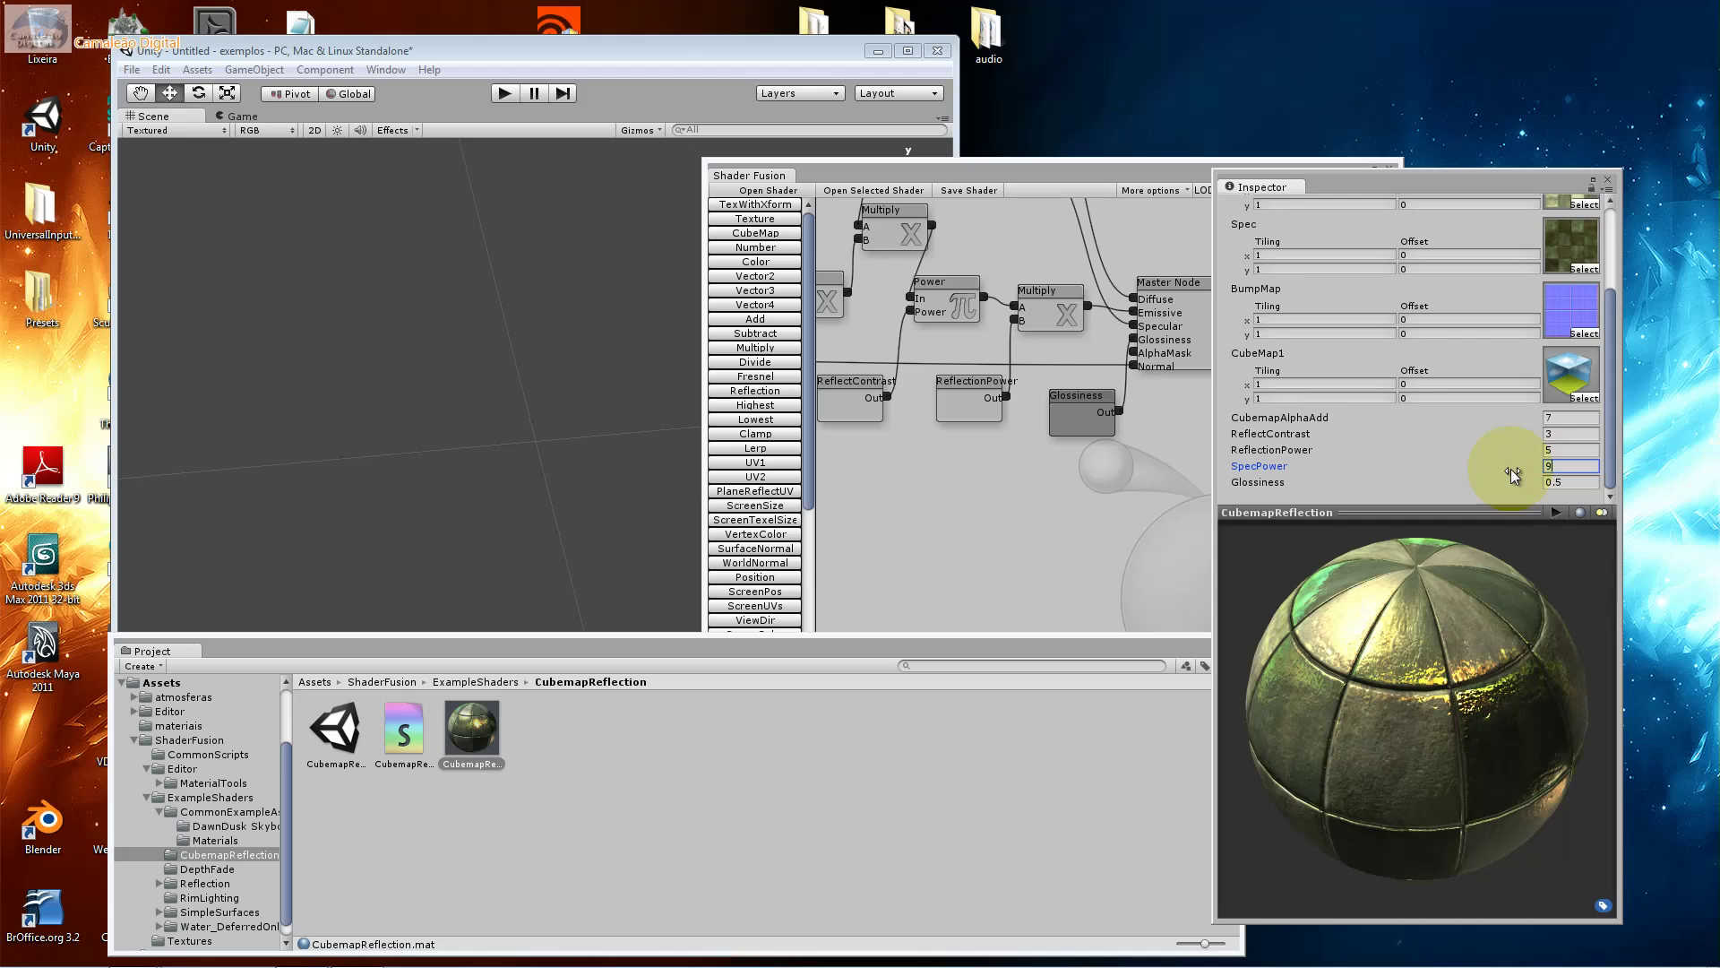
left_click(1353, 642)
left_click(1522, 477)
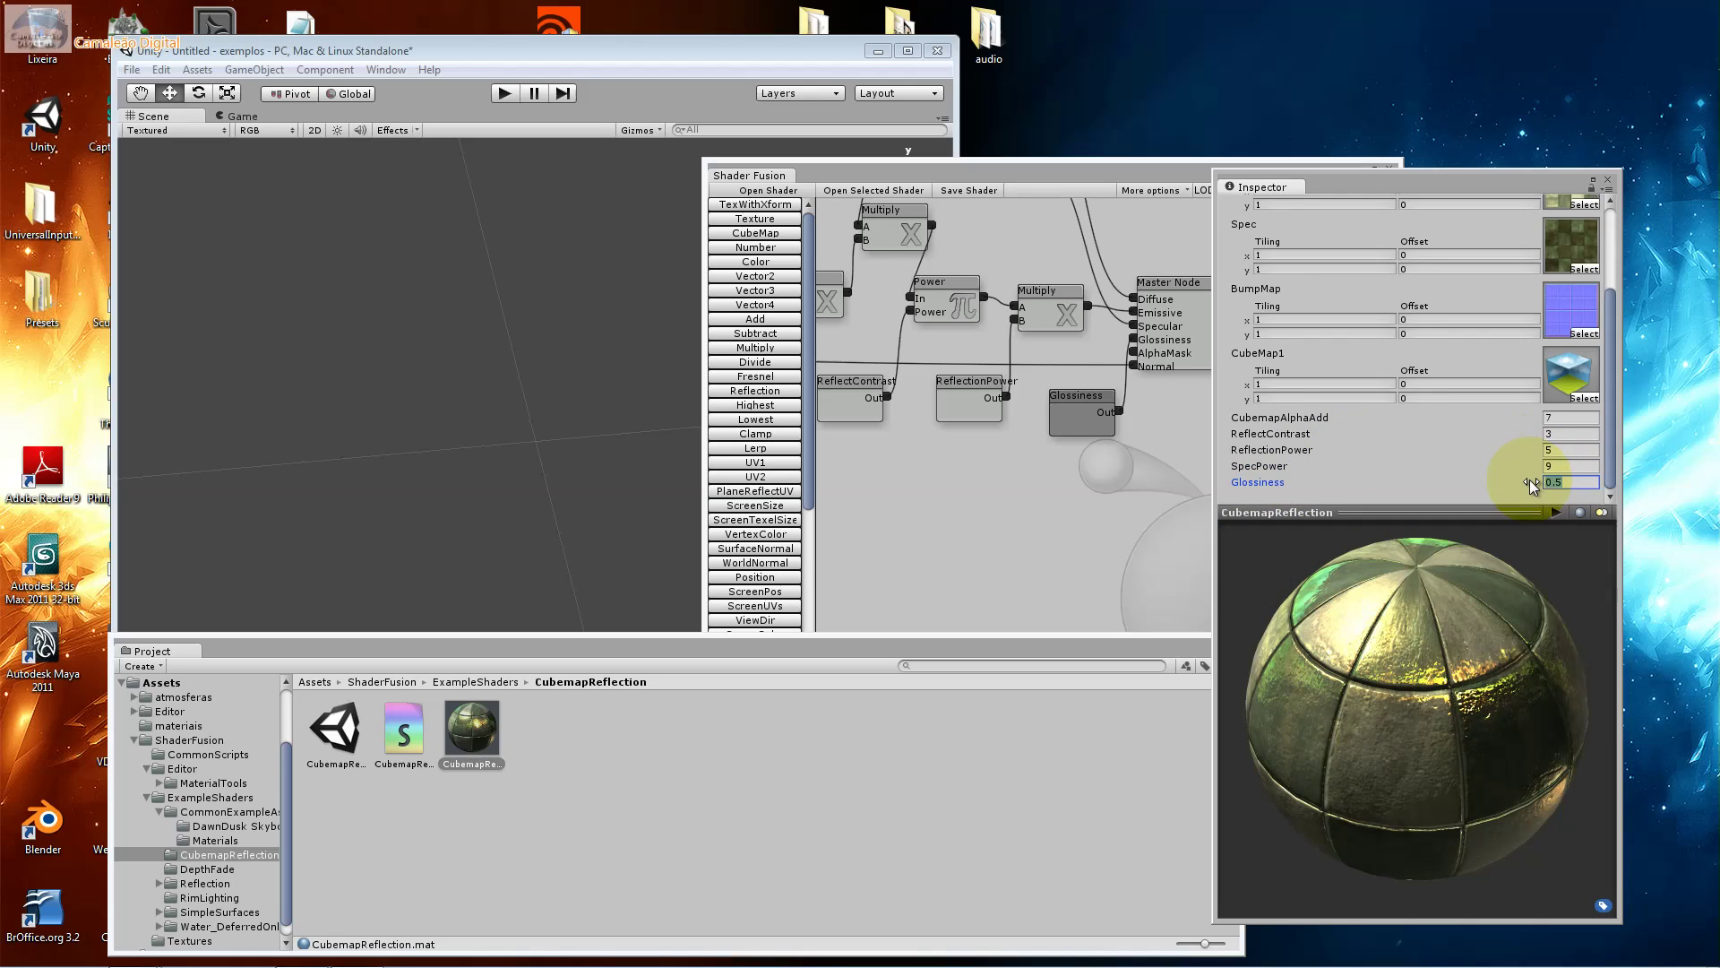
type("3")
left_click(1396, 631)
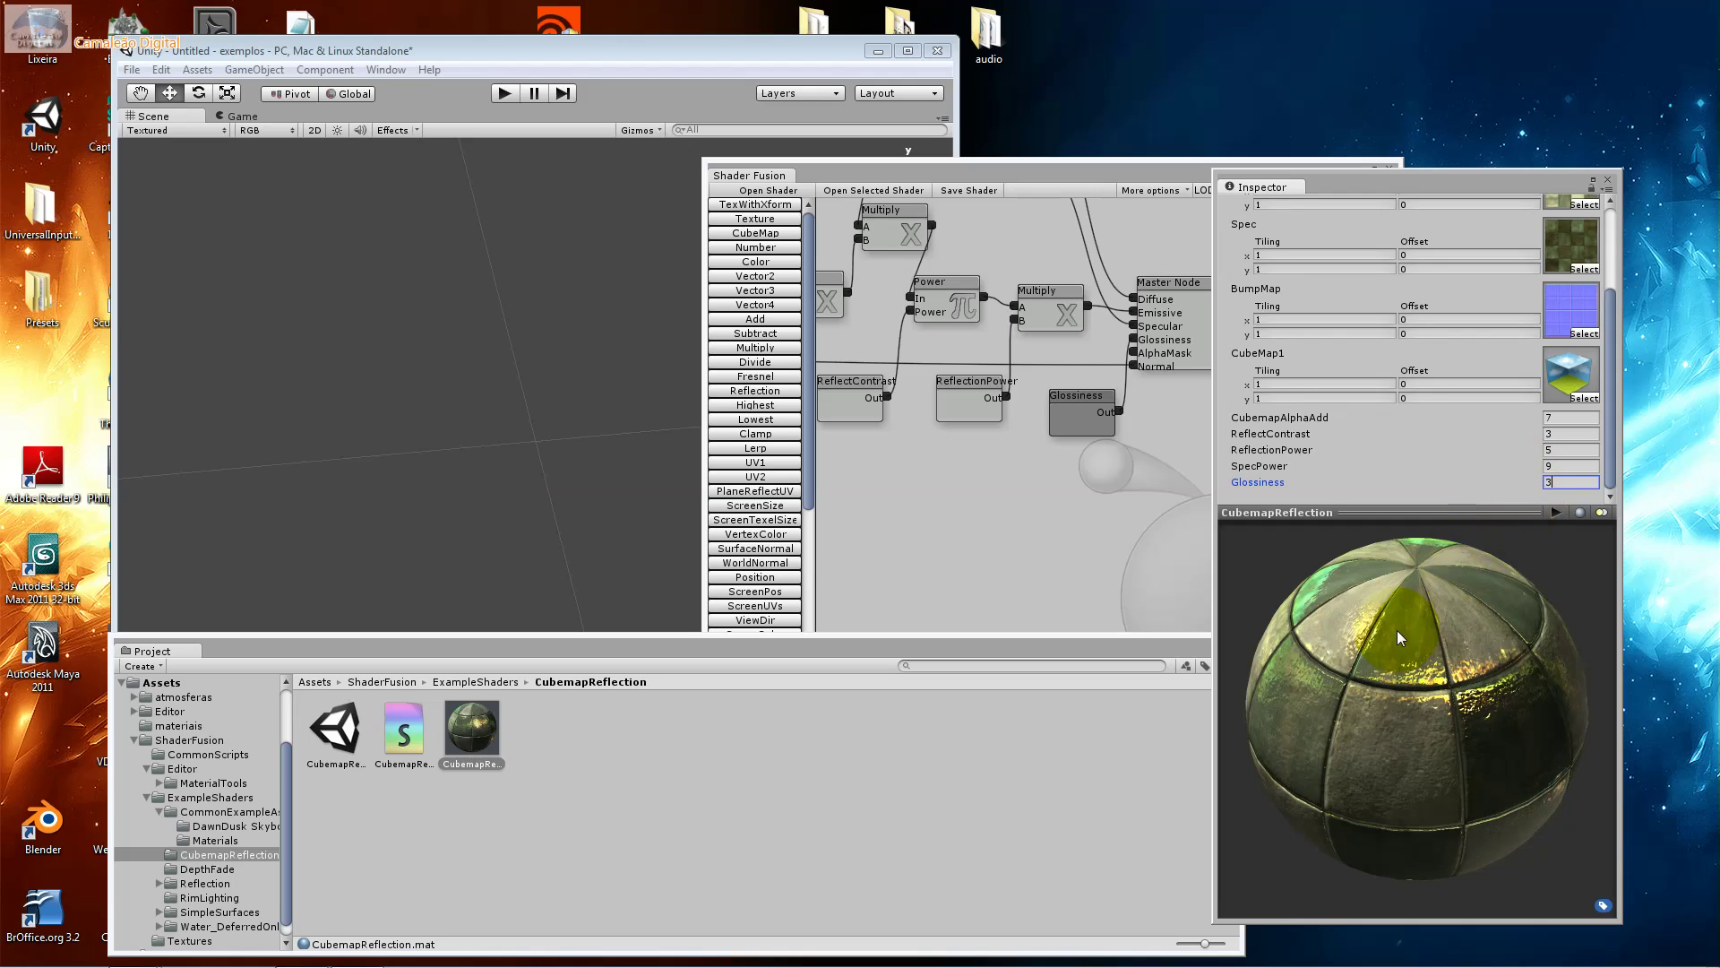
left_click(853, 323)
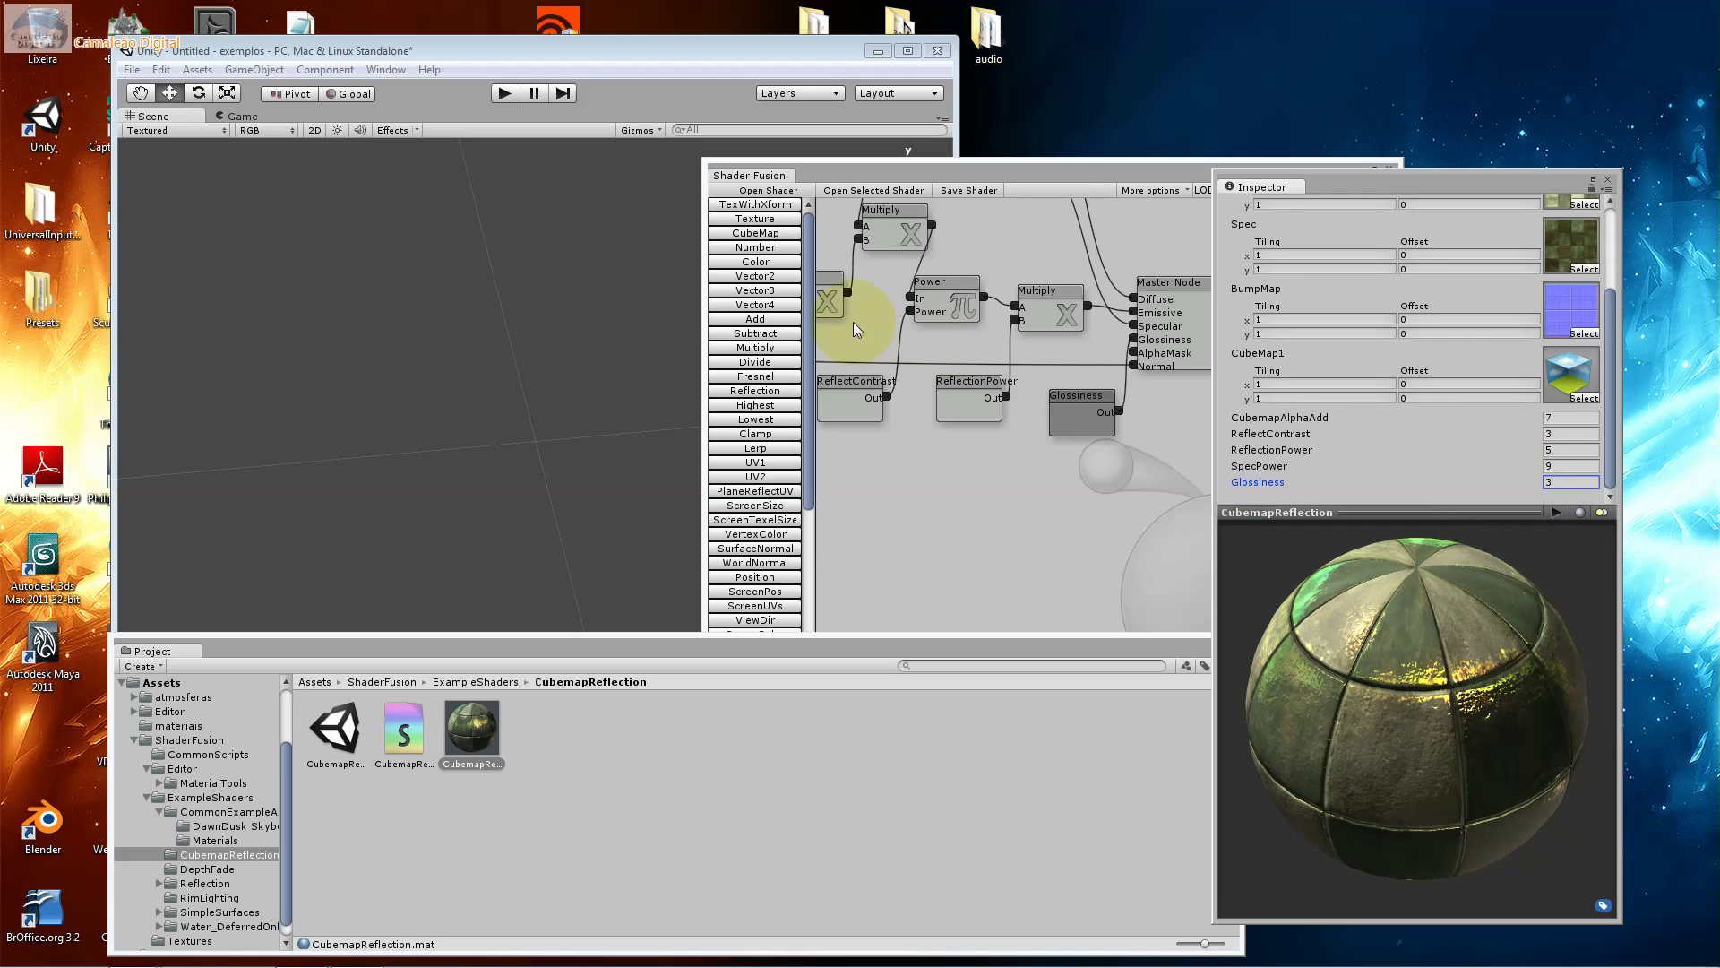
left_click(488, 61)
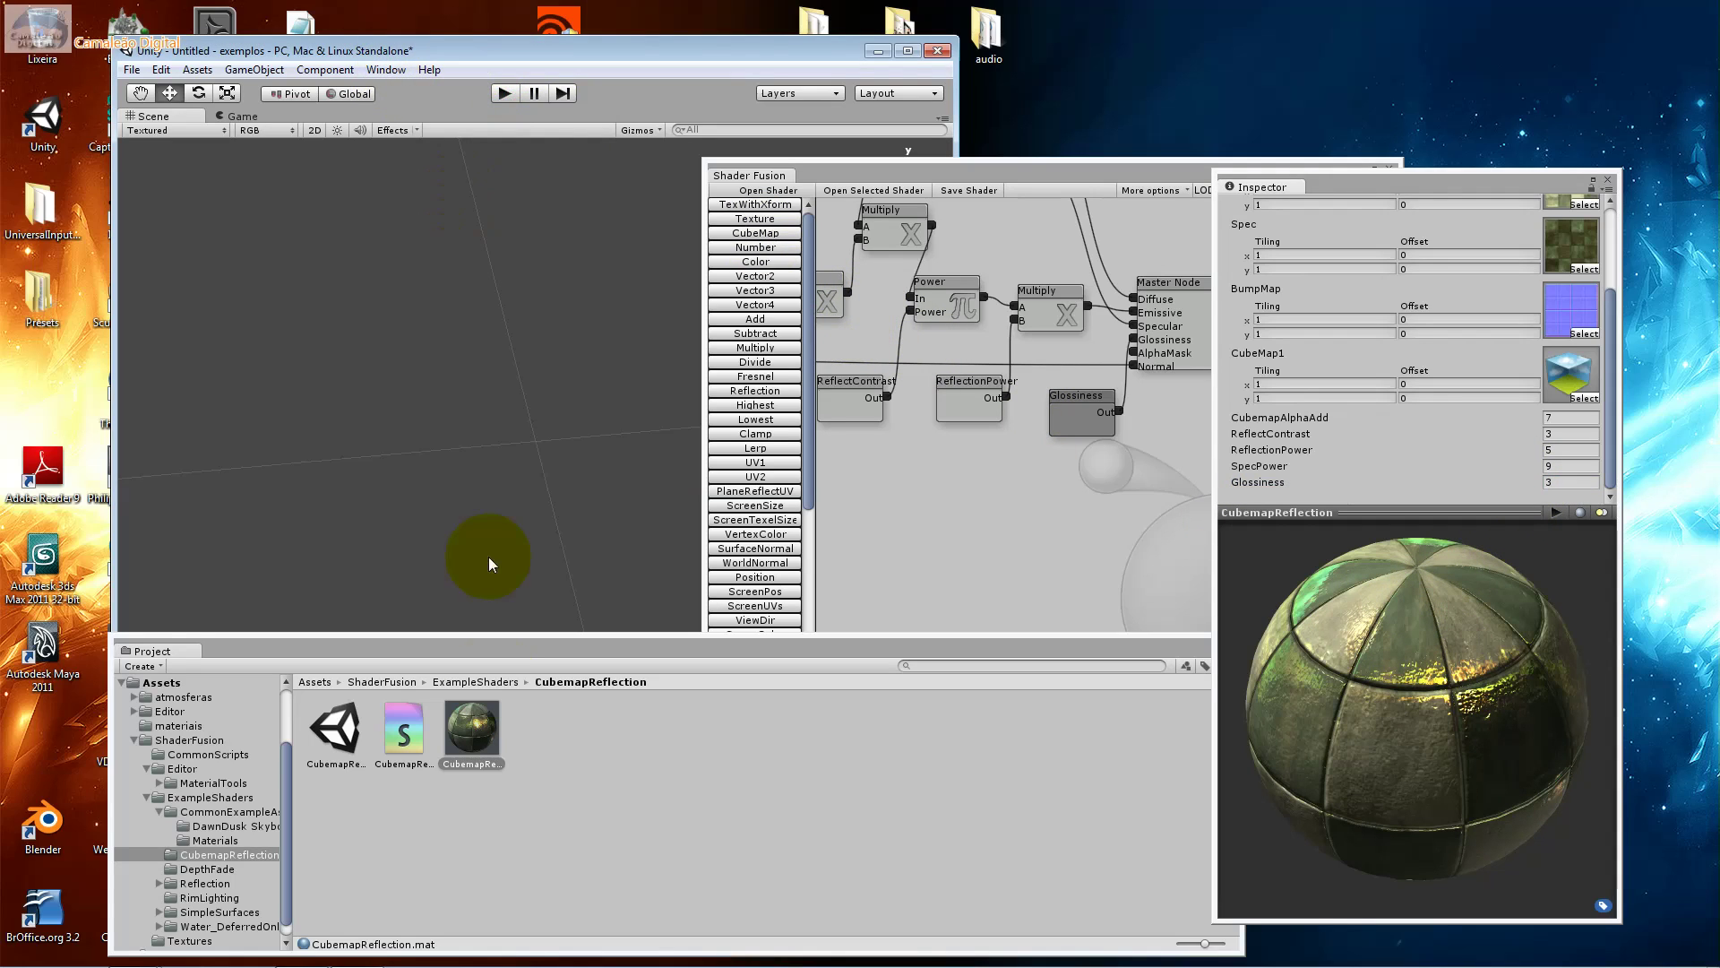
Open the CubemapReflection scene without saving the untitled one, and select its sphere.
double_click(335, 728)
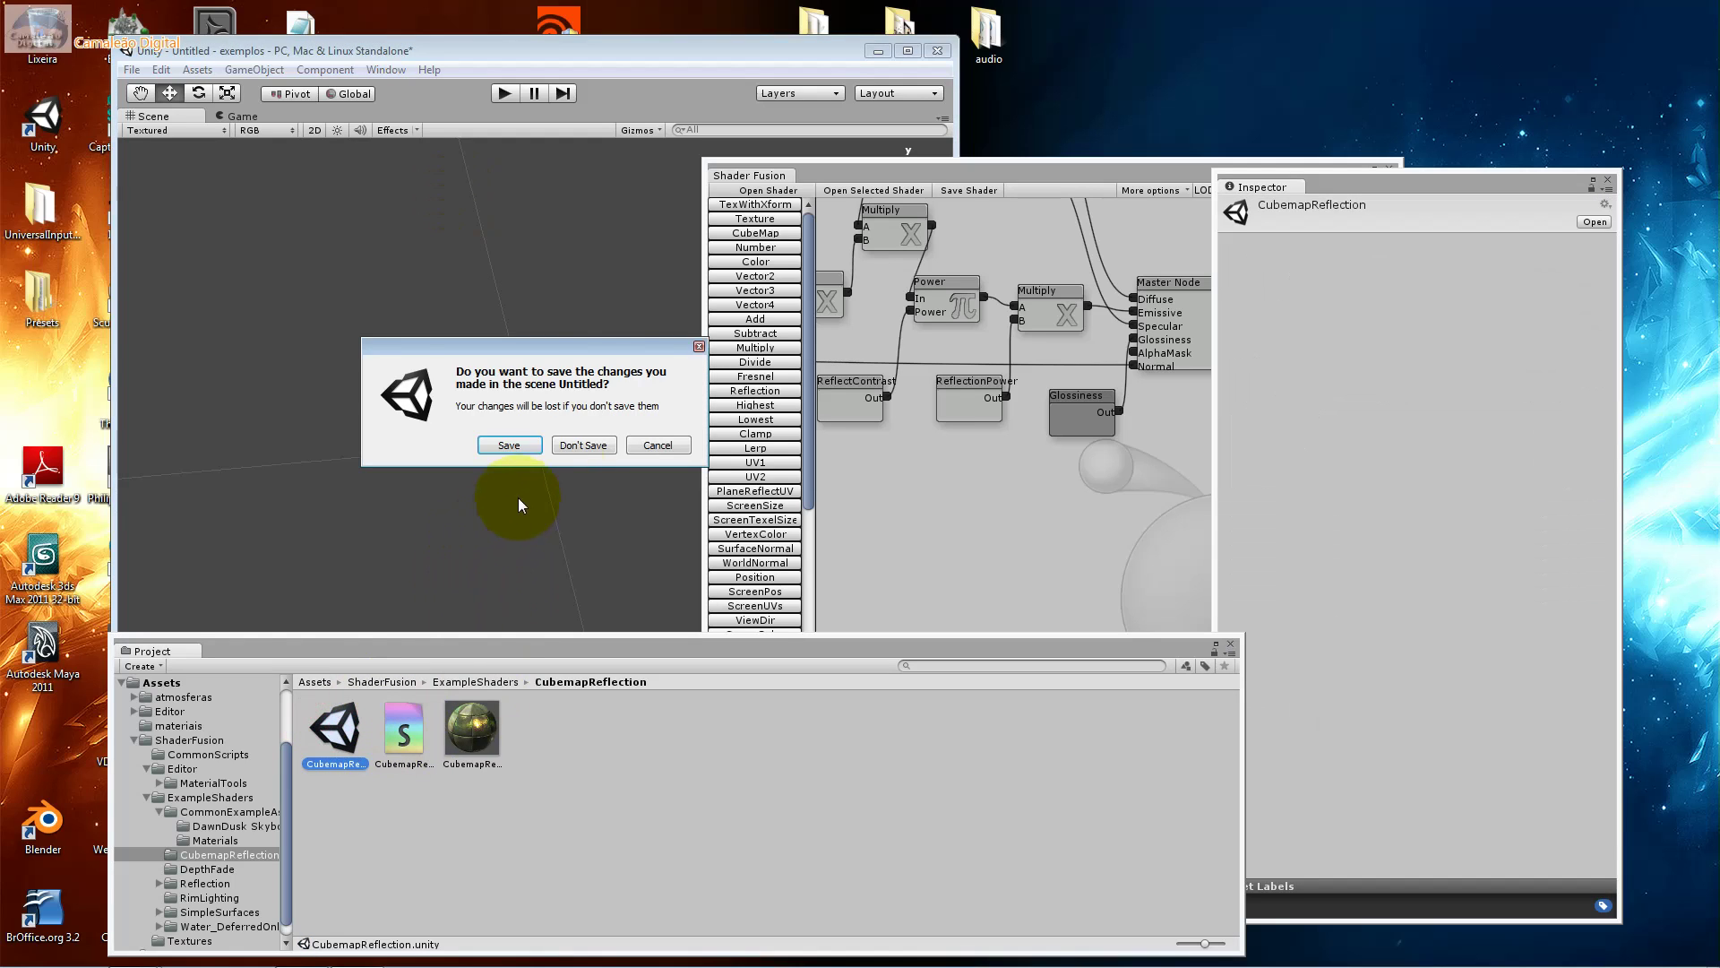
left_click(584, 445)
left_click(573, 448)
left_click(262, 348)
left_click(520, 385)
Show the CubemapReflection material's float properties, including CubemapAlphaAdd 7, ReflectContrast 3 and SpecPower.
left_click(494, 736)
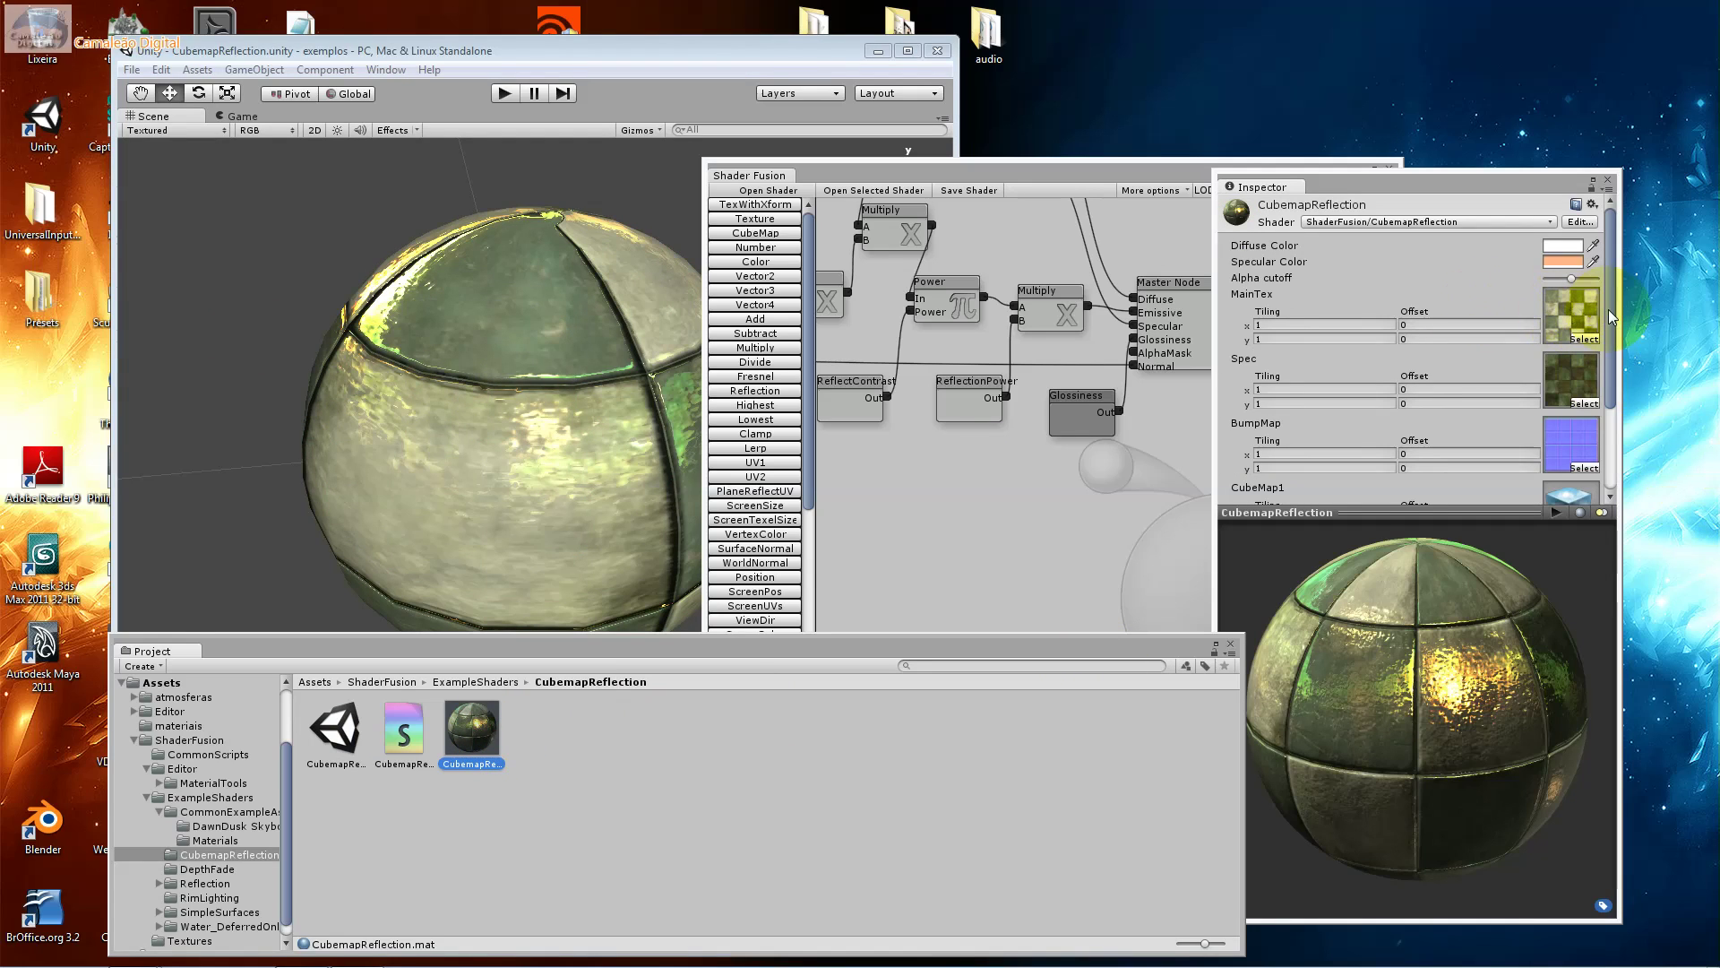
left_click_drag(1609, 309, 1605, 362)
left_click_drag(1430, 185, 1482, 175)
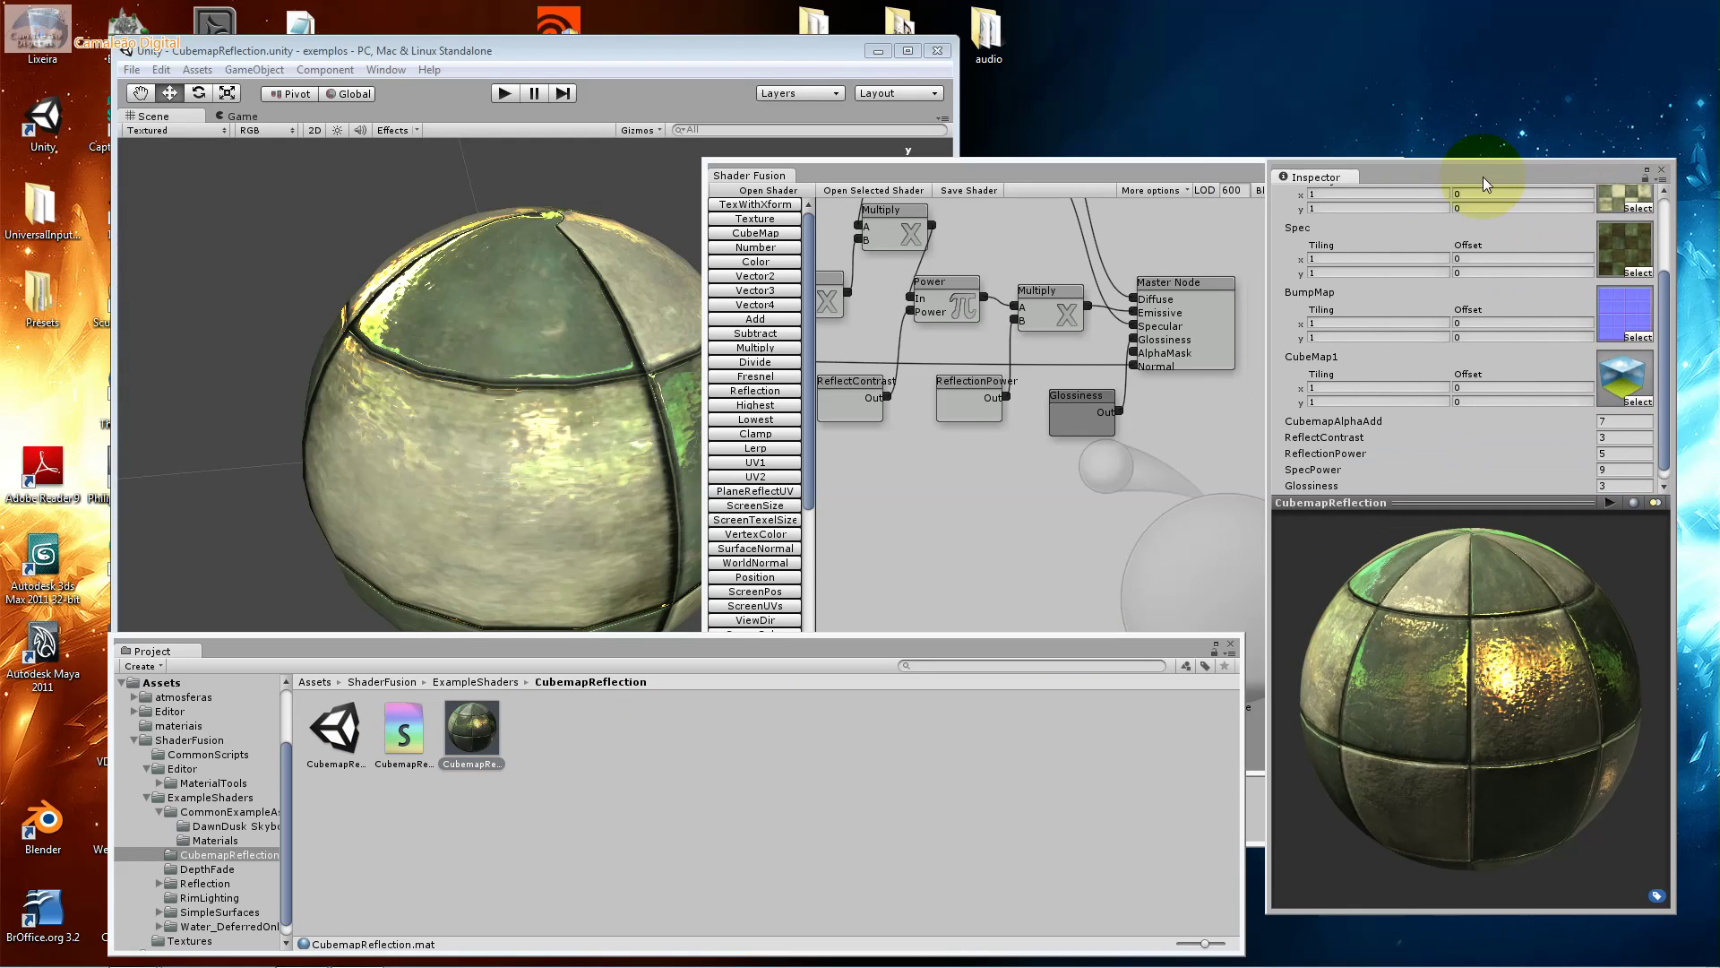
left_click(1615, 437)
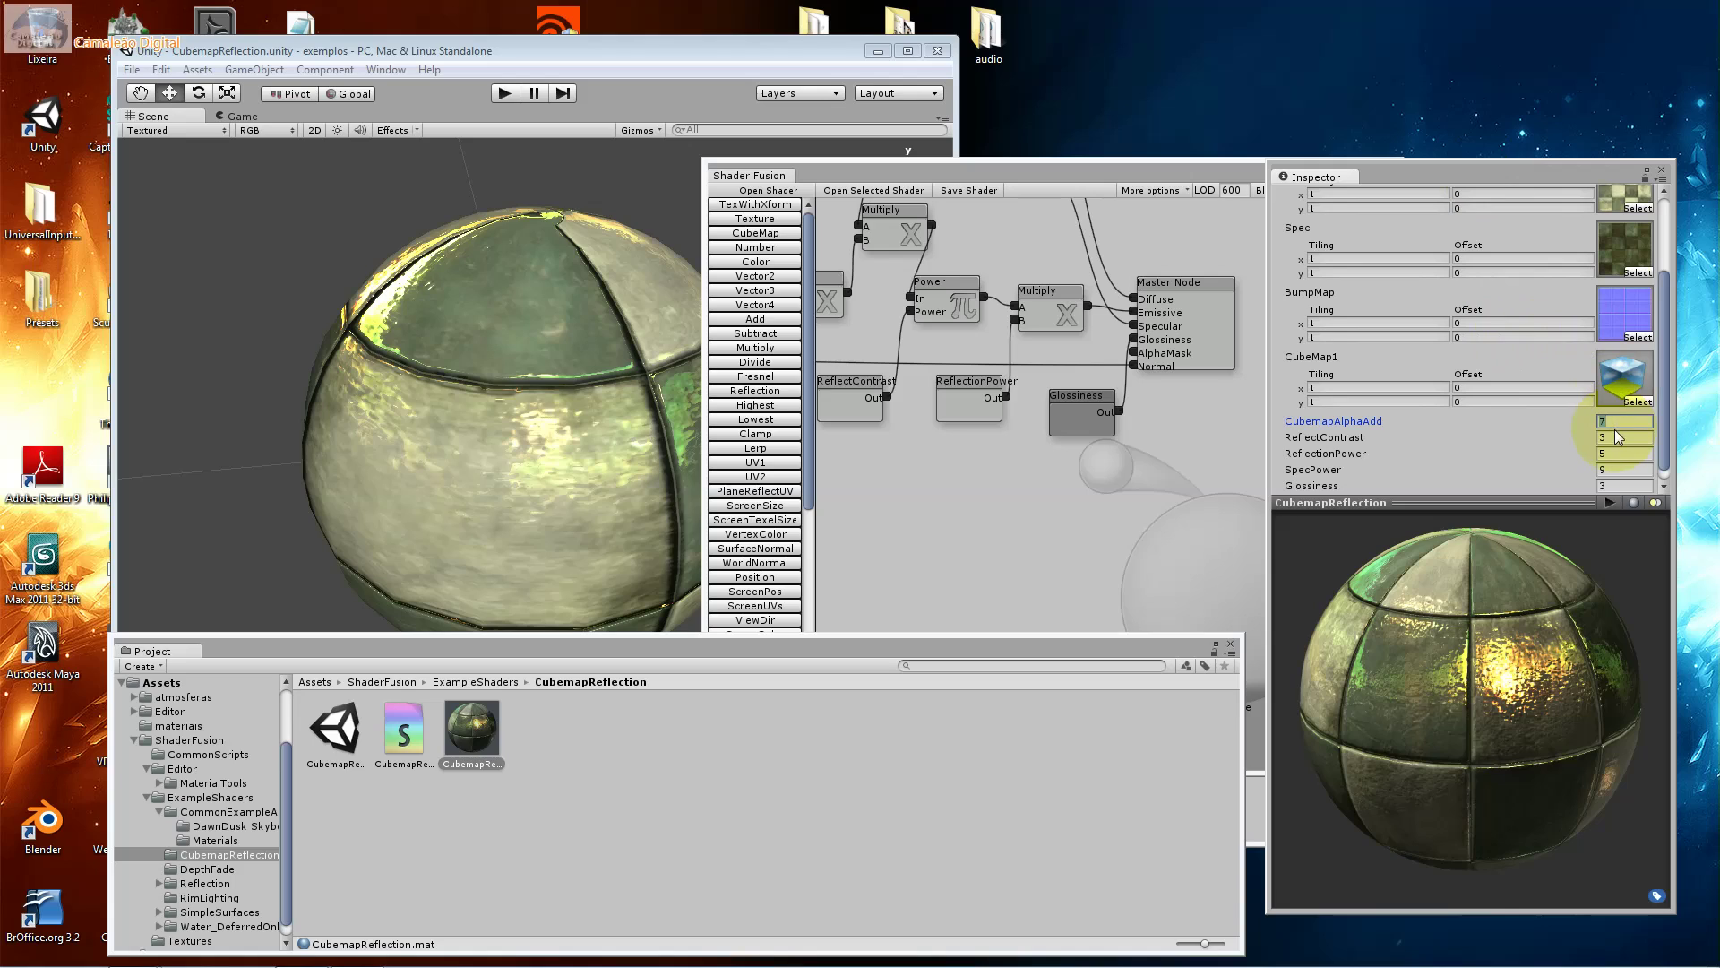
left_click(1613, 453)
left_click(1615, 472)
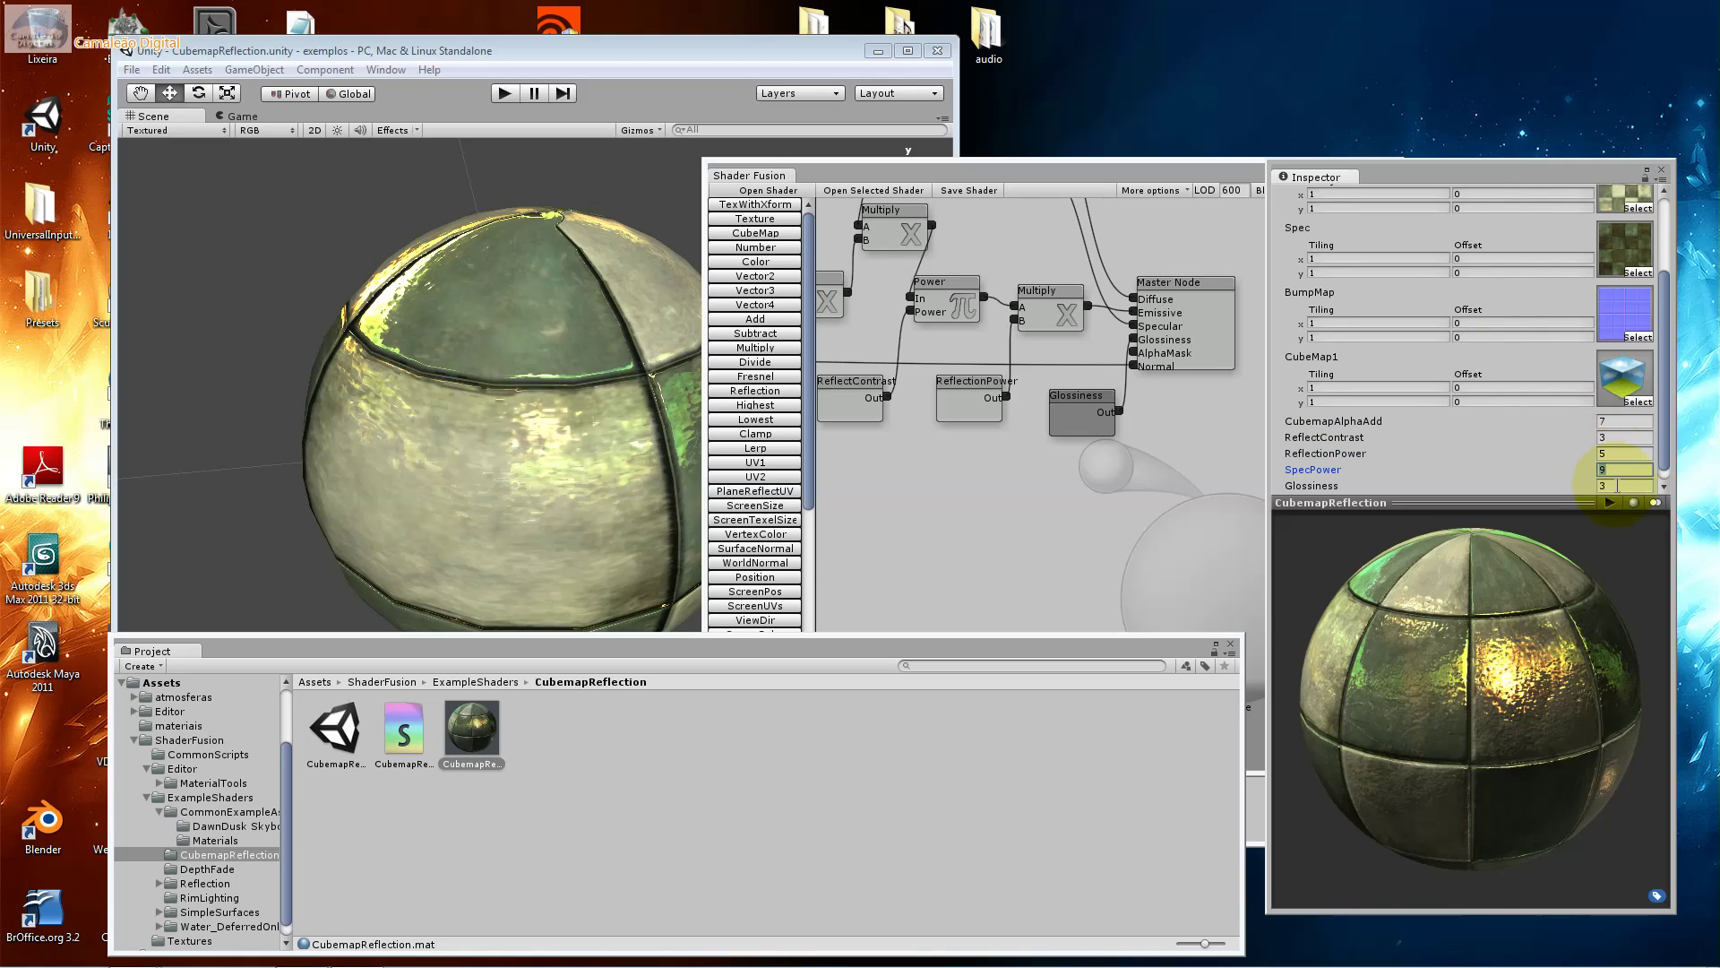
left_click(1610, 424)
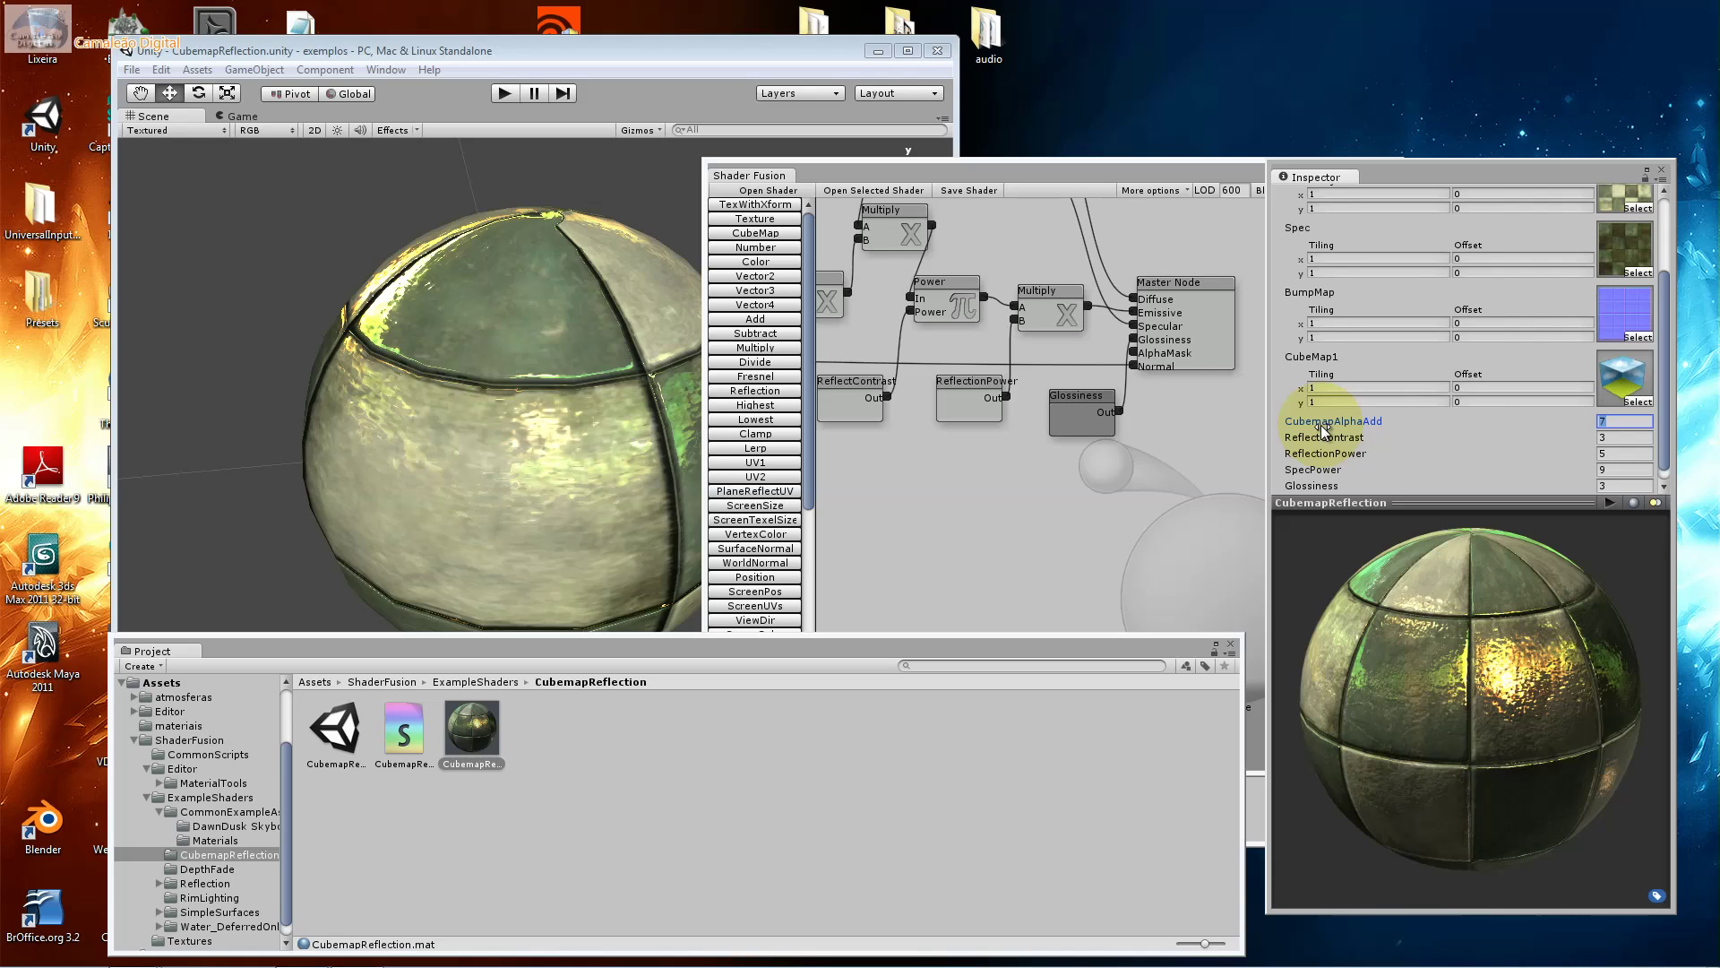
Set the CubemapReflection material's Glossiness to 0.5 and rotate its preview sphere.
left_click(1629, 485)
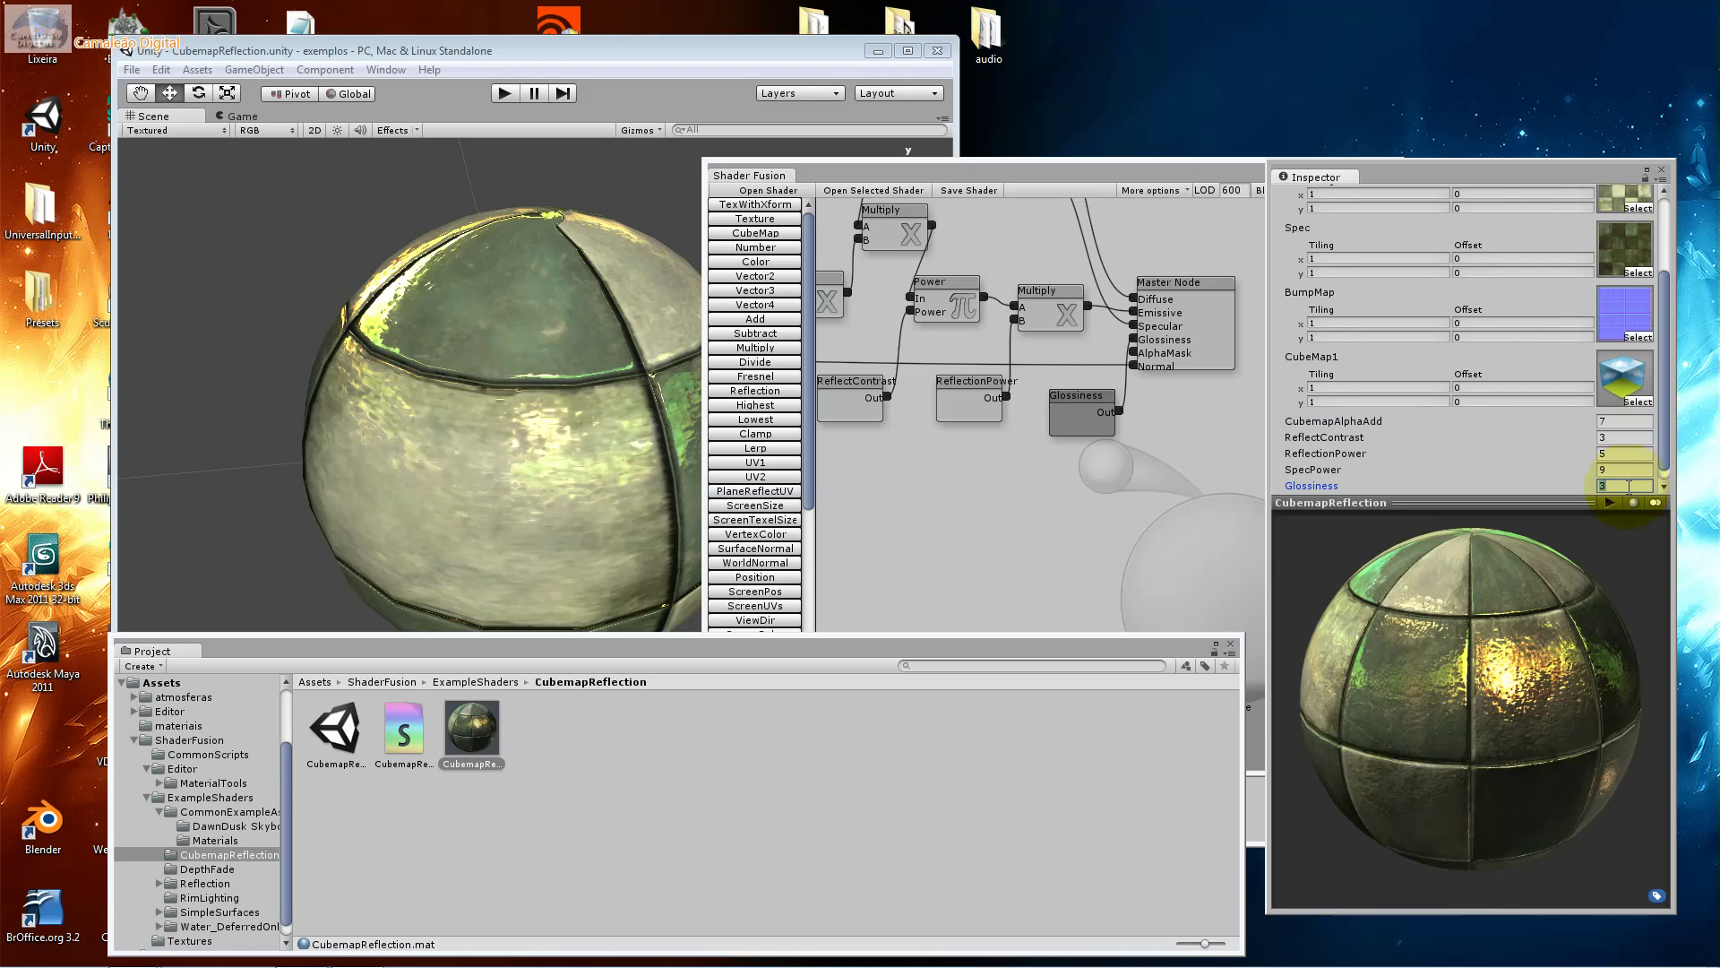
type("0.5")
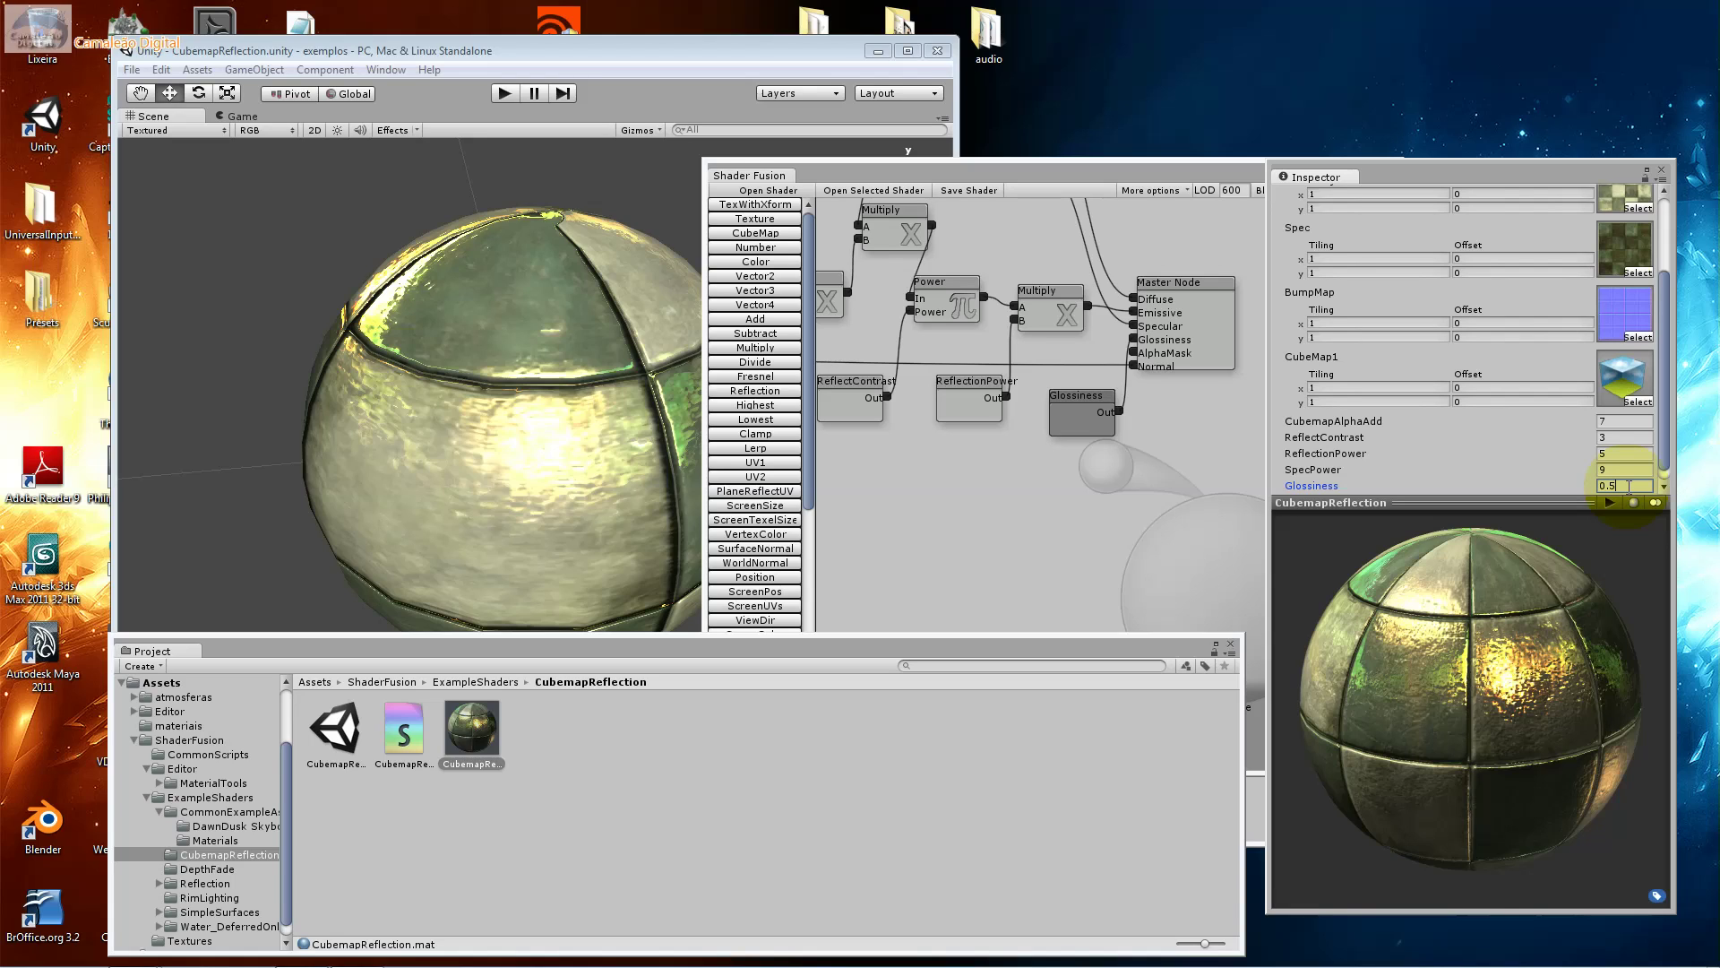
left_click_drag(1512, 652, 1439, 726)
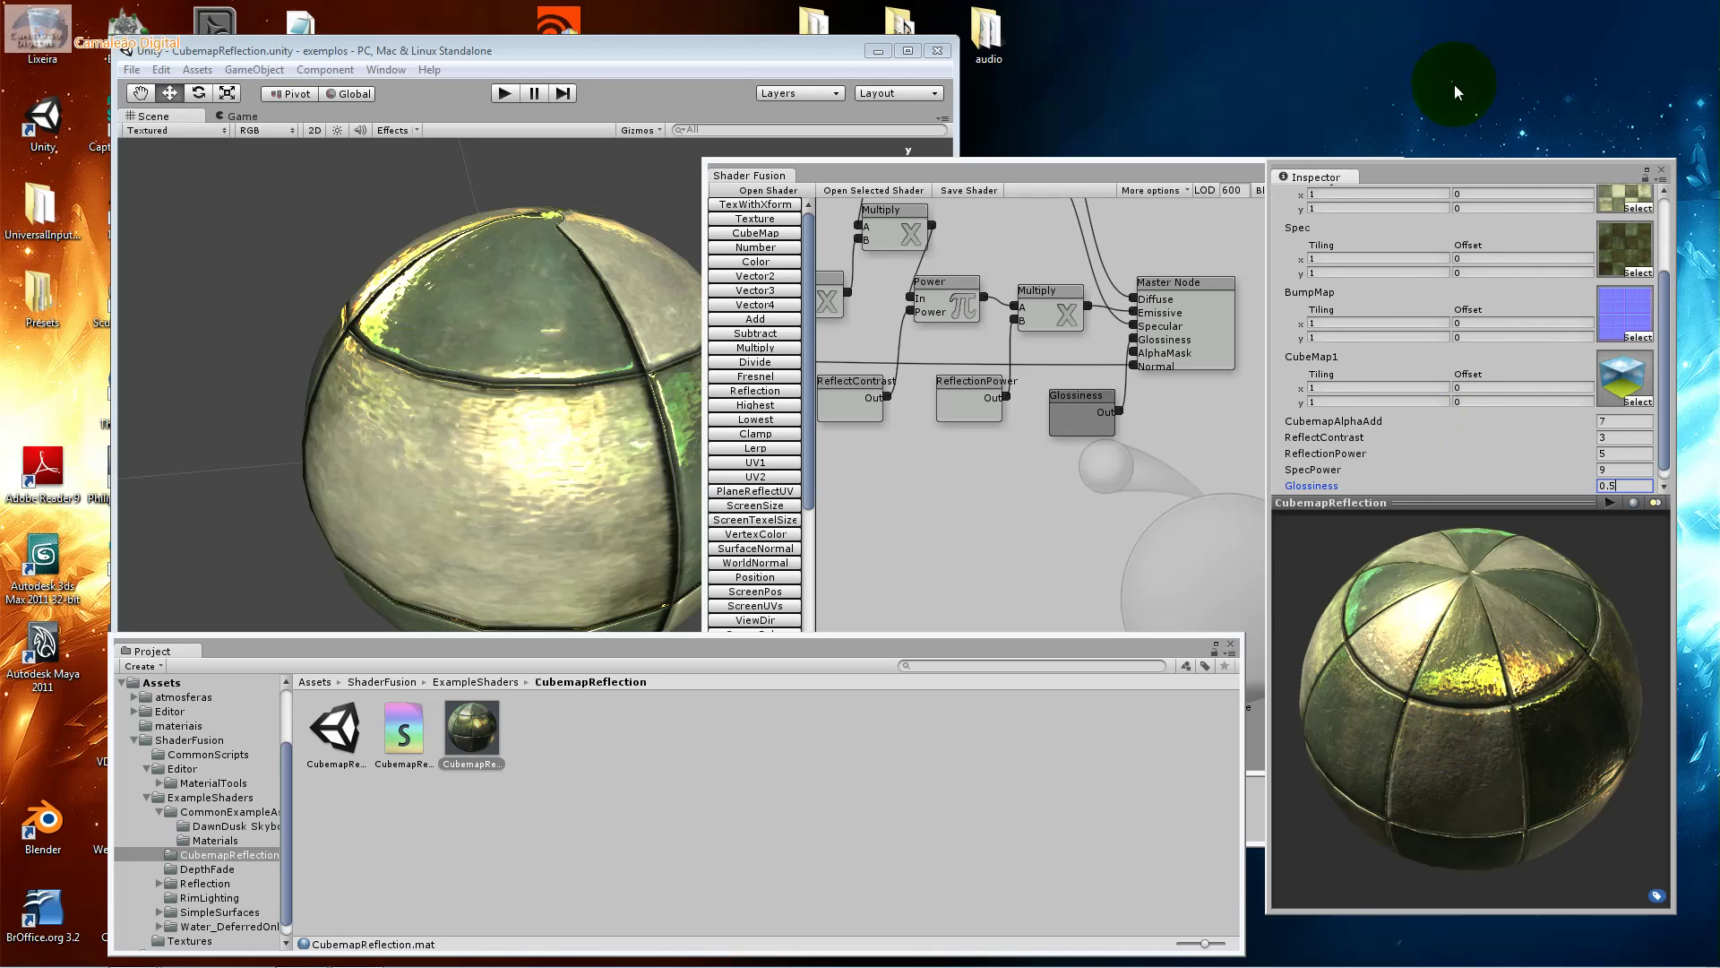
left_click_drag(1375, 499, 1365, 572)
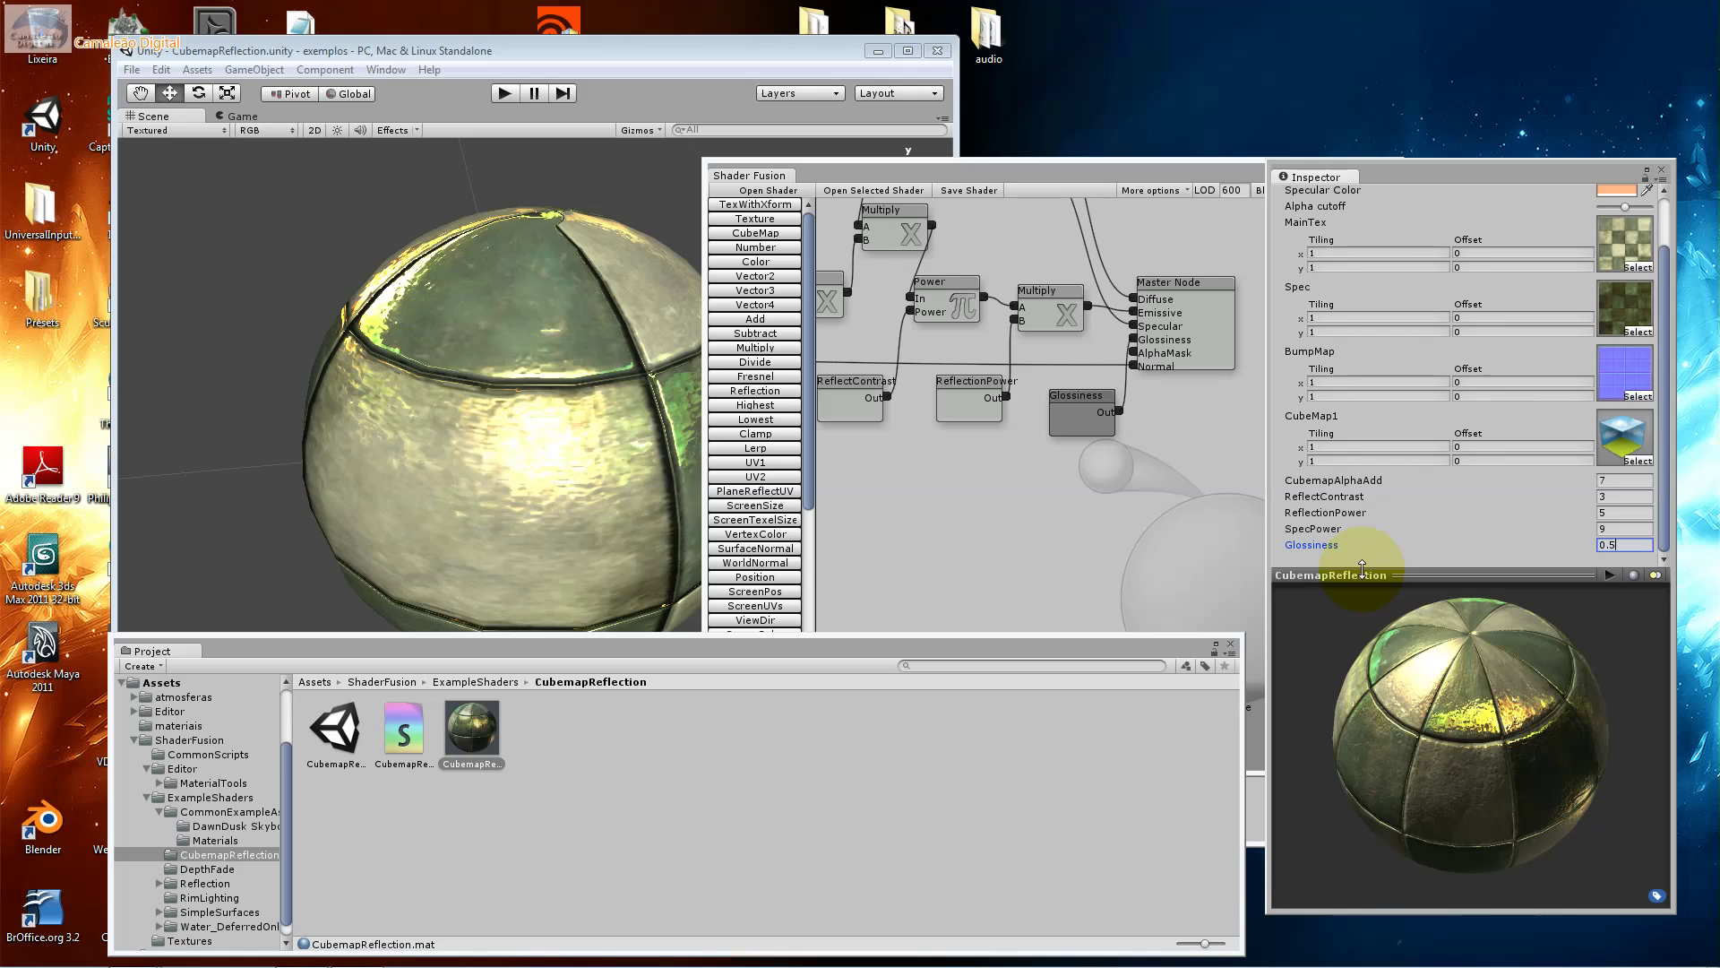
Back in Shader Fusion, check the Glossiness and ReflectionPower nodes and nudge Power down-right.
left_click(1229, 303)
left_click(1066, 403)
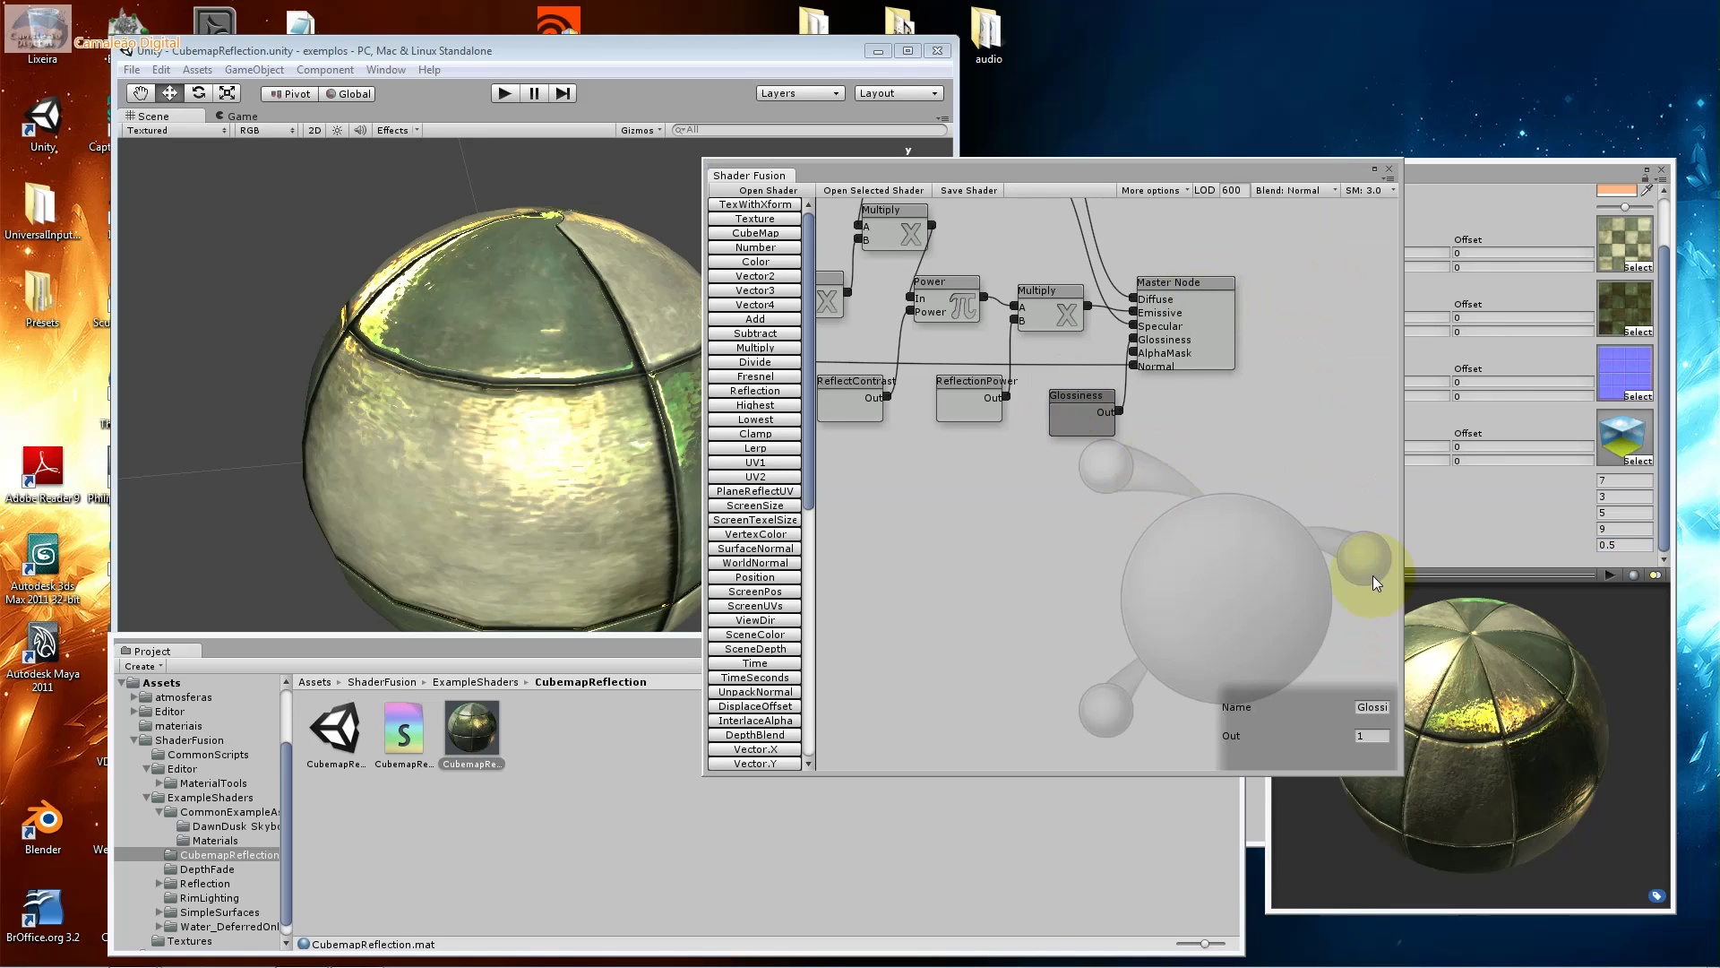
left_click(961, 385)
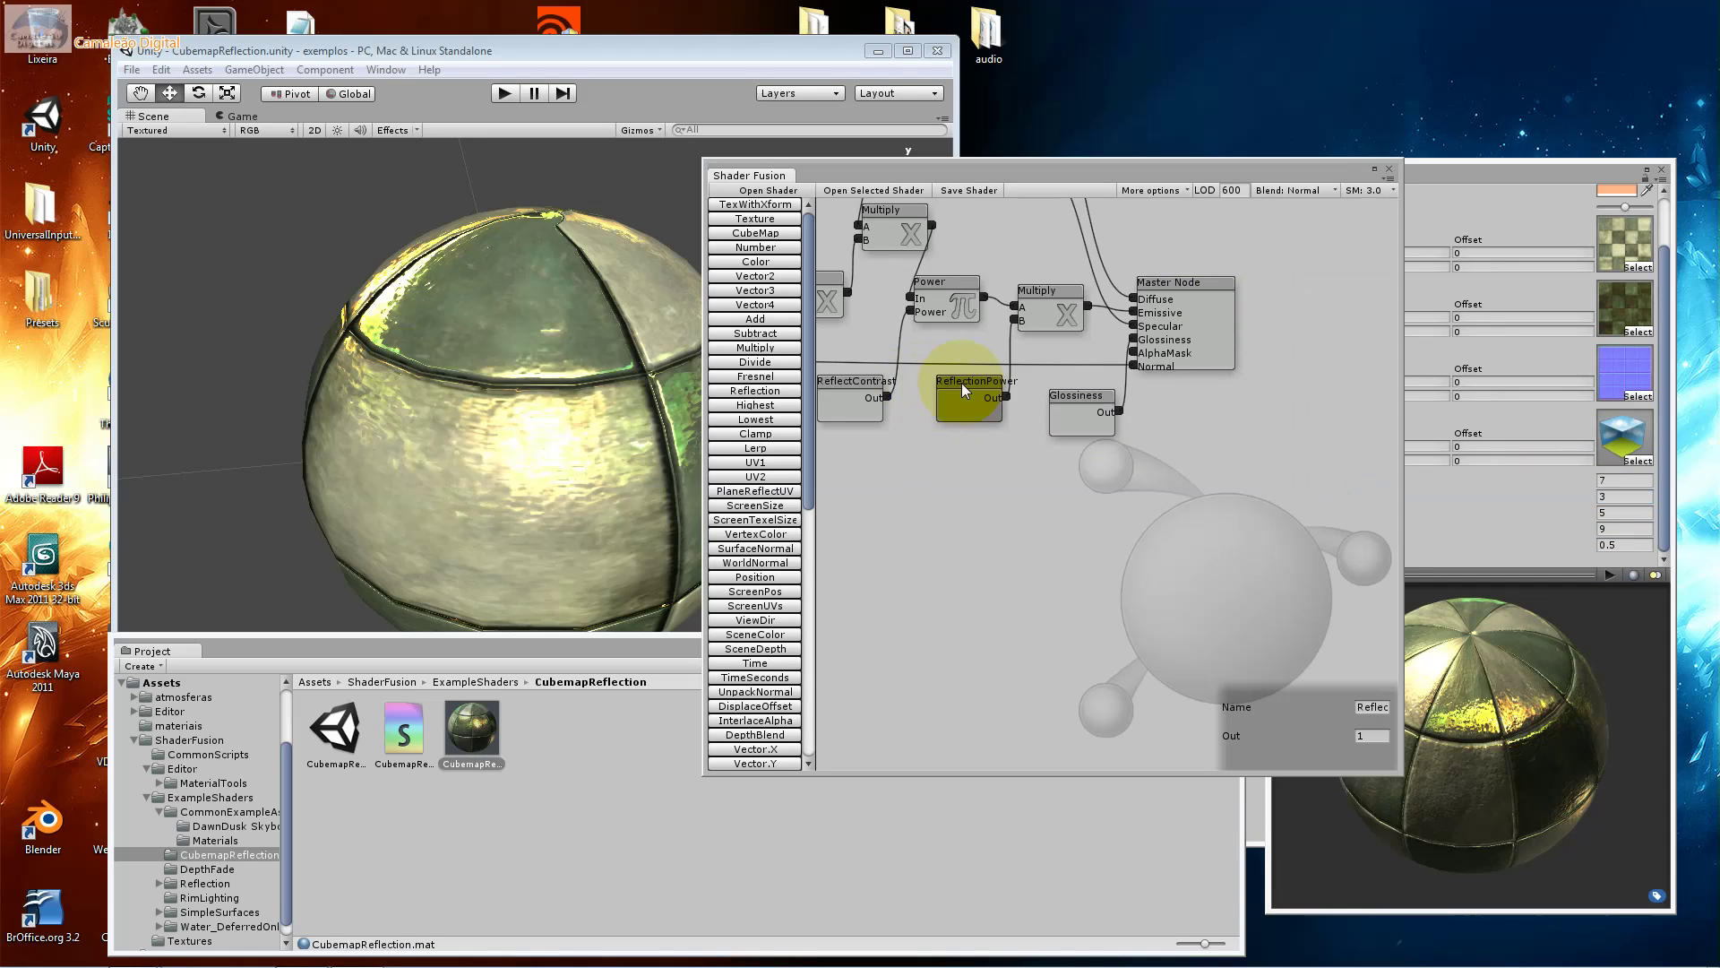
left_click_drag(920, 288, 929, 295)
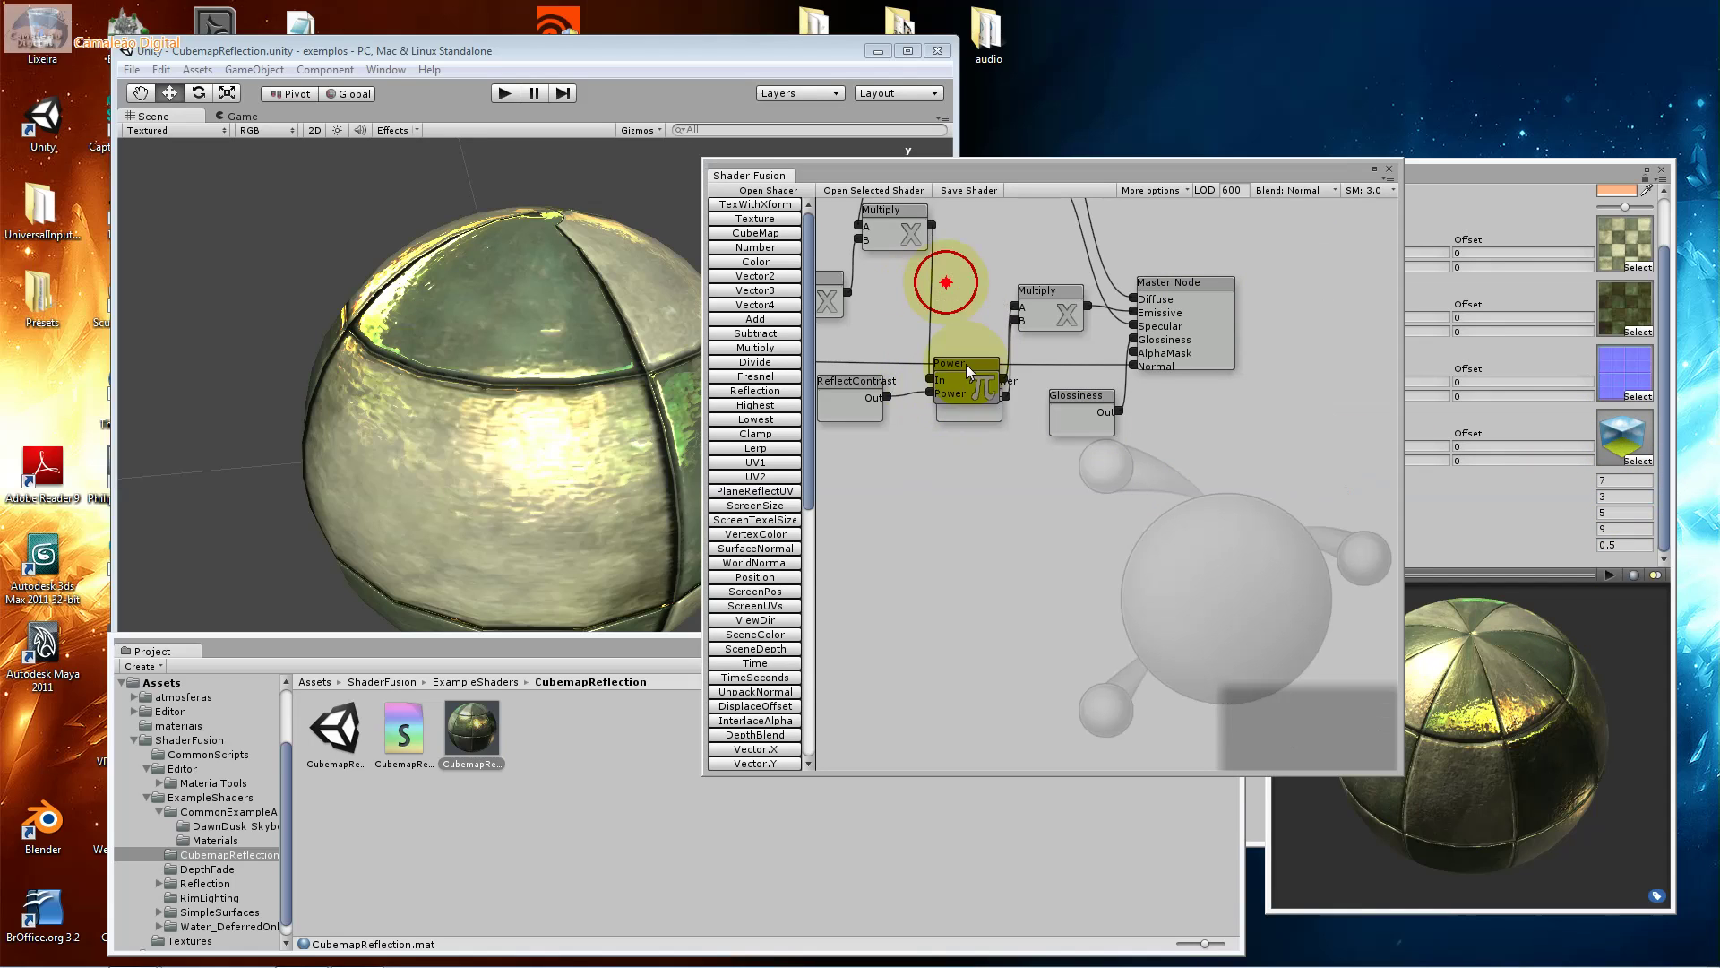
left_click(1064, 301)
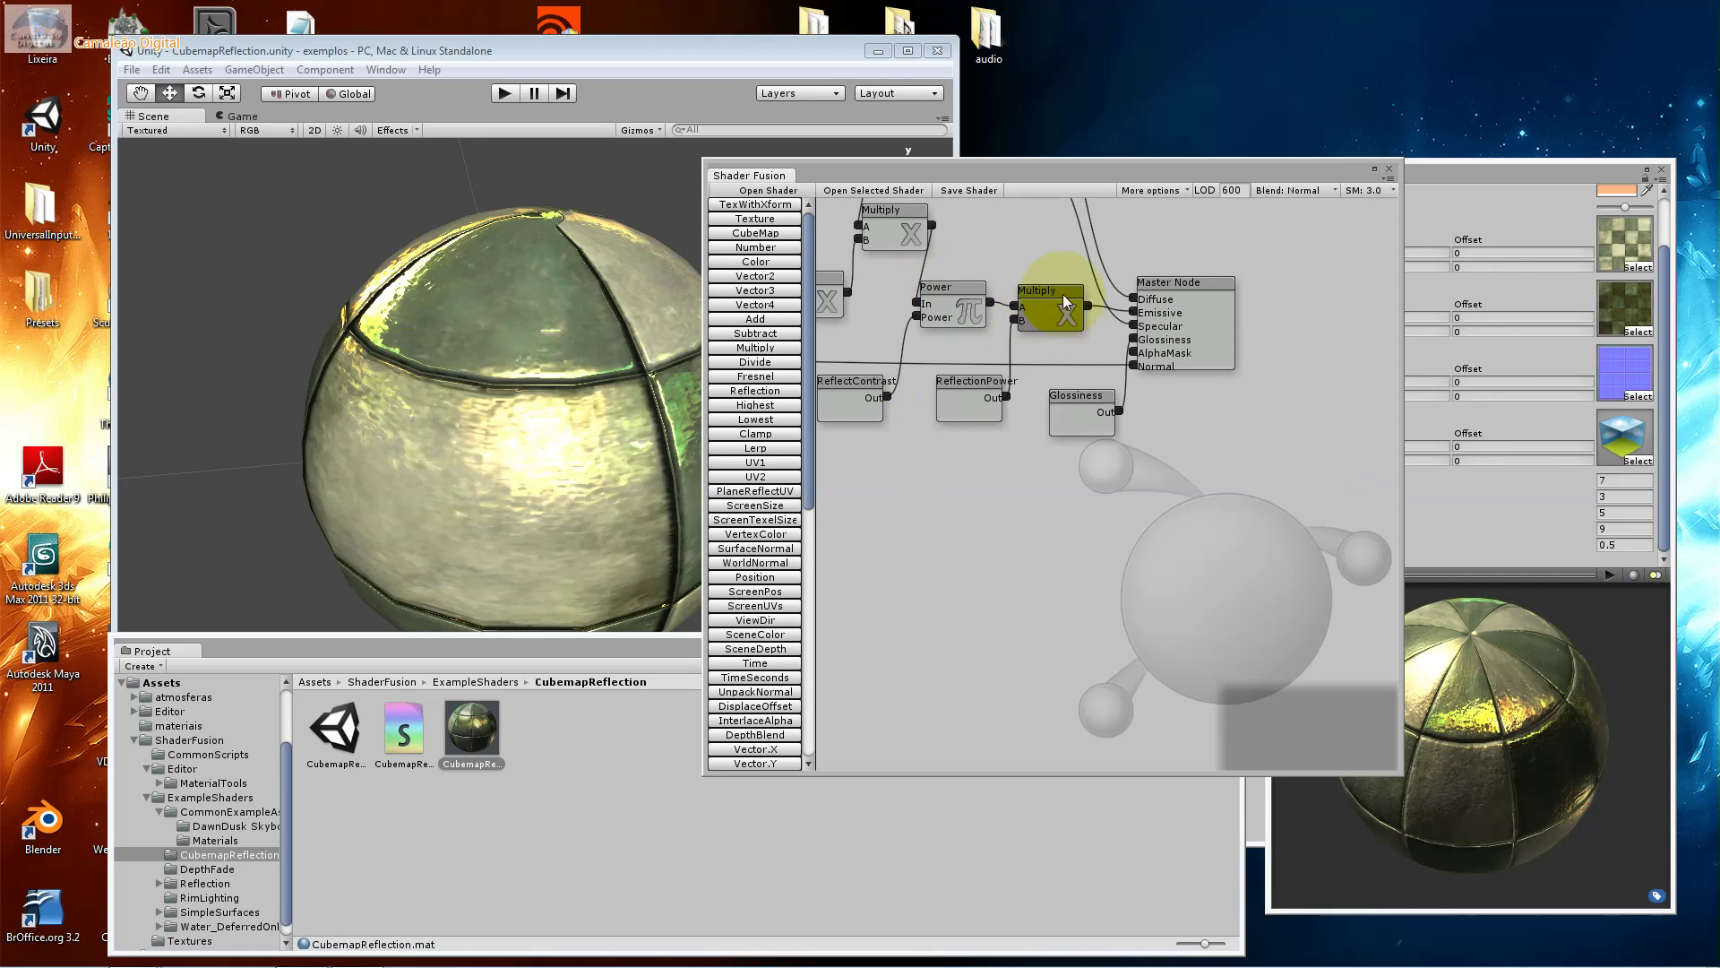
left_click(867, 236)
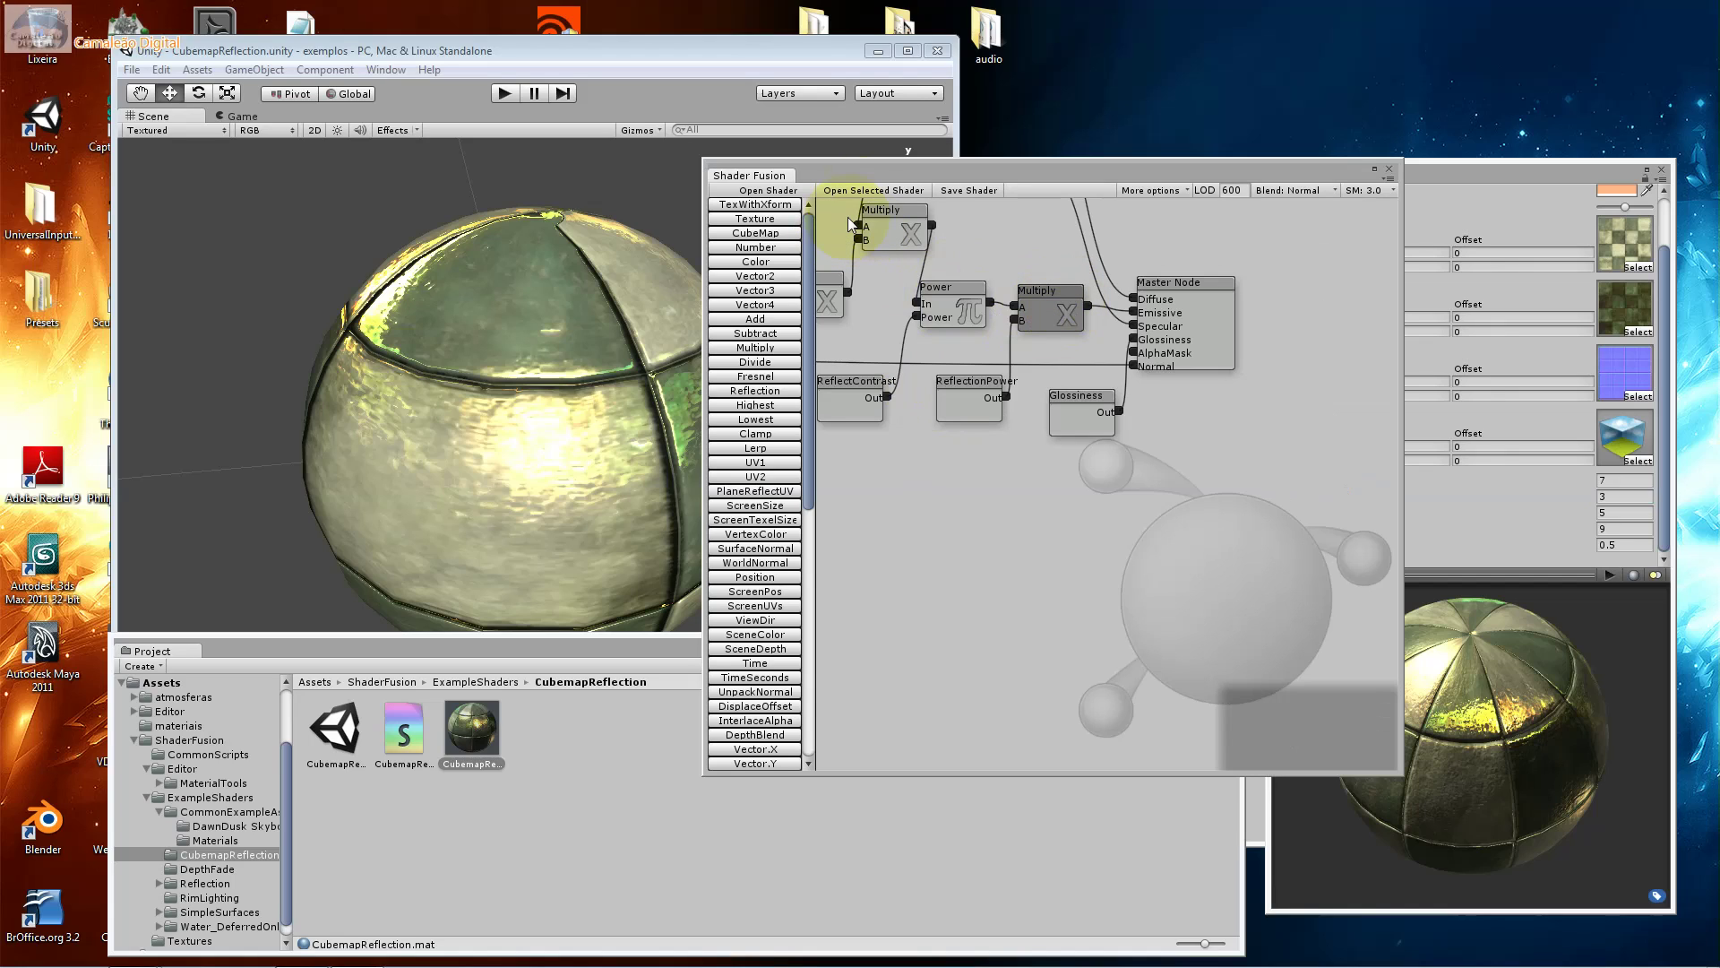
left_click(1222, 189)
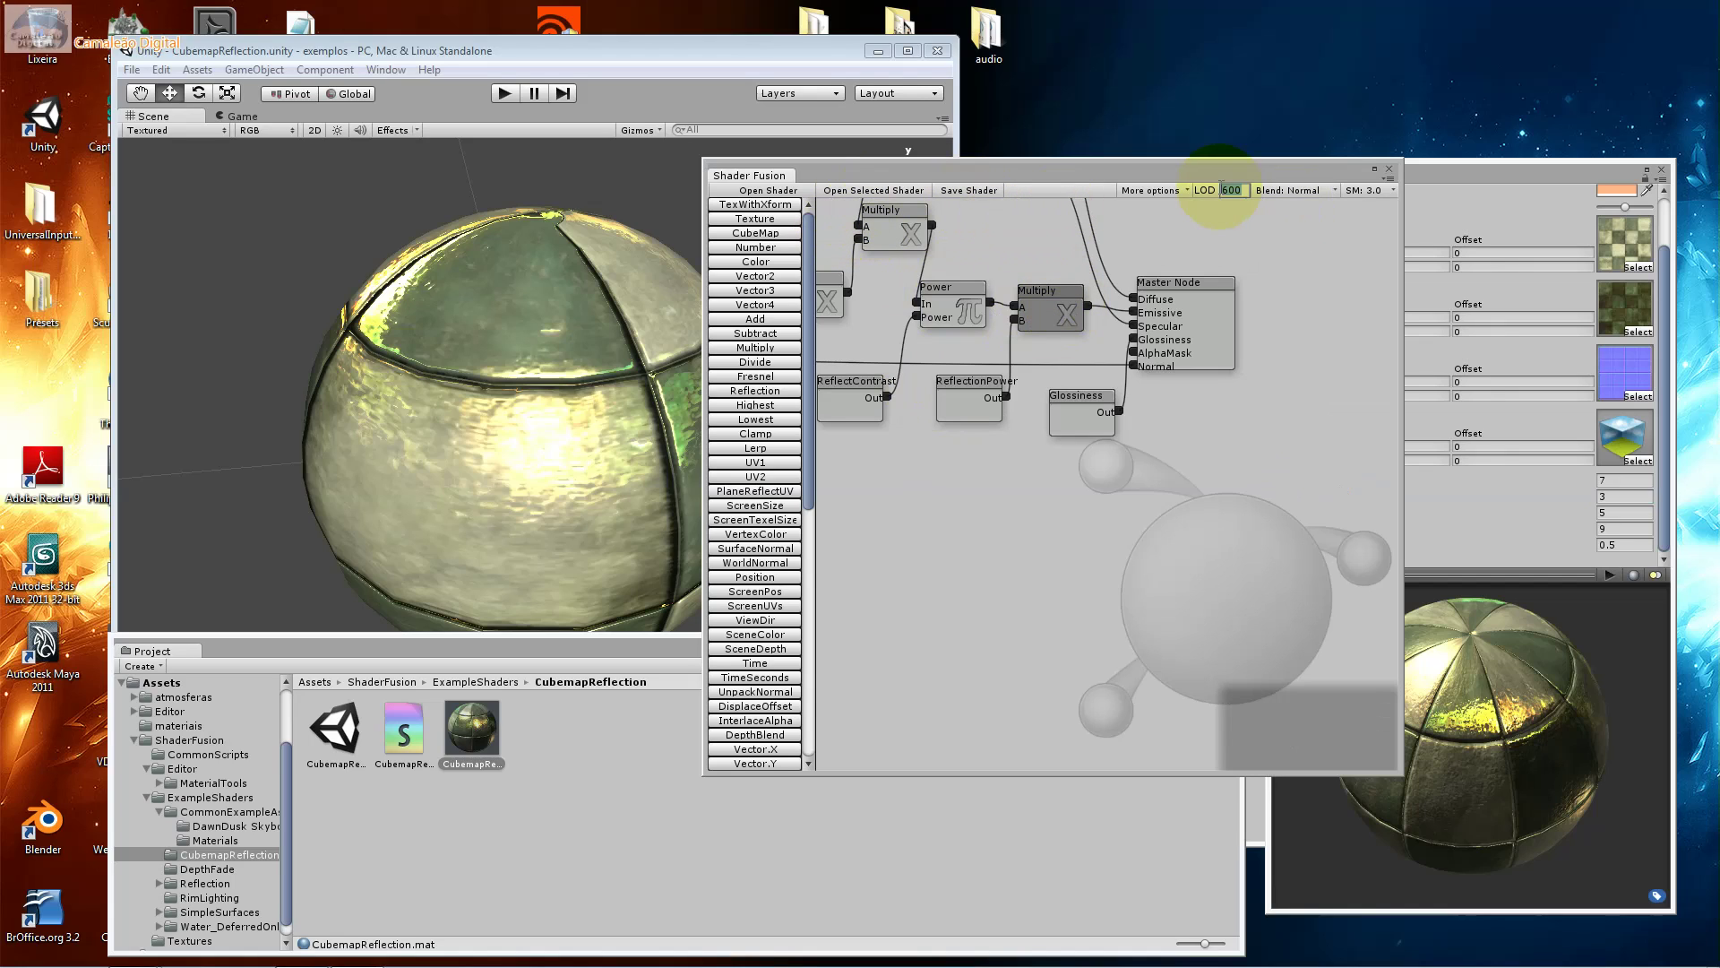
left_click_drag(1223, 189, 1242, 211)
left_click(1179, 191)
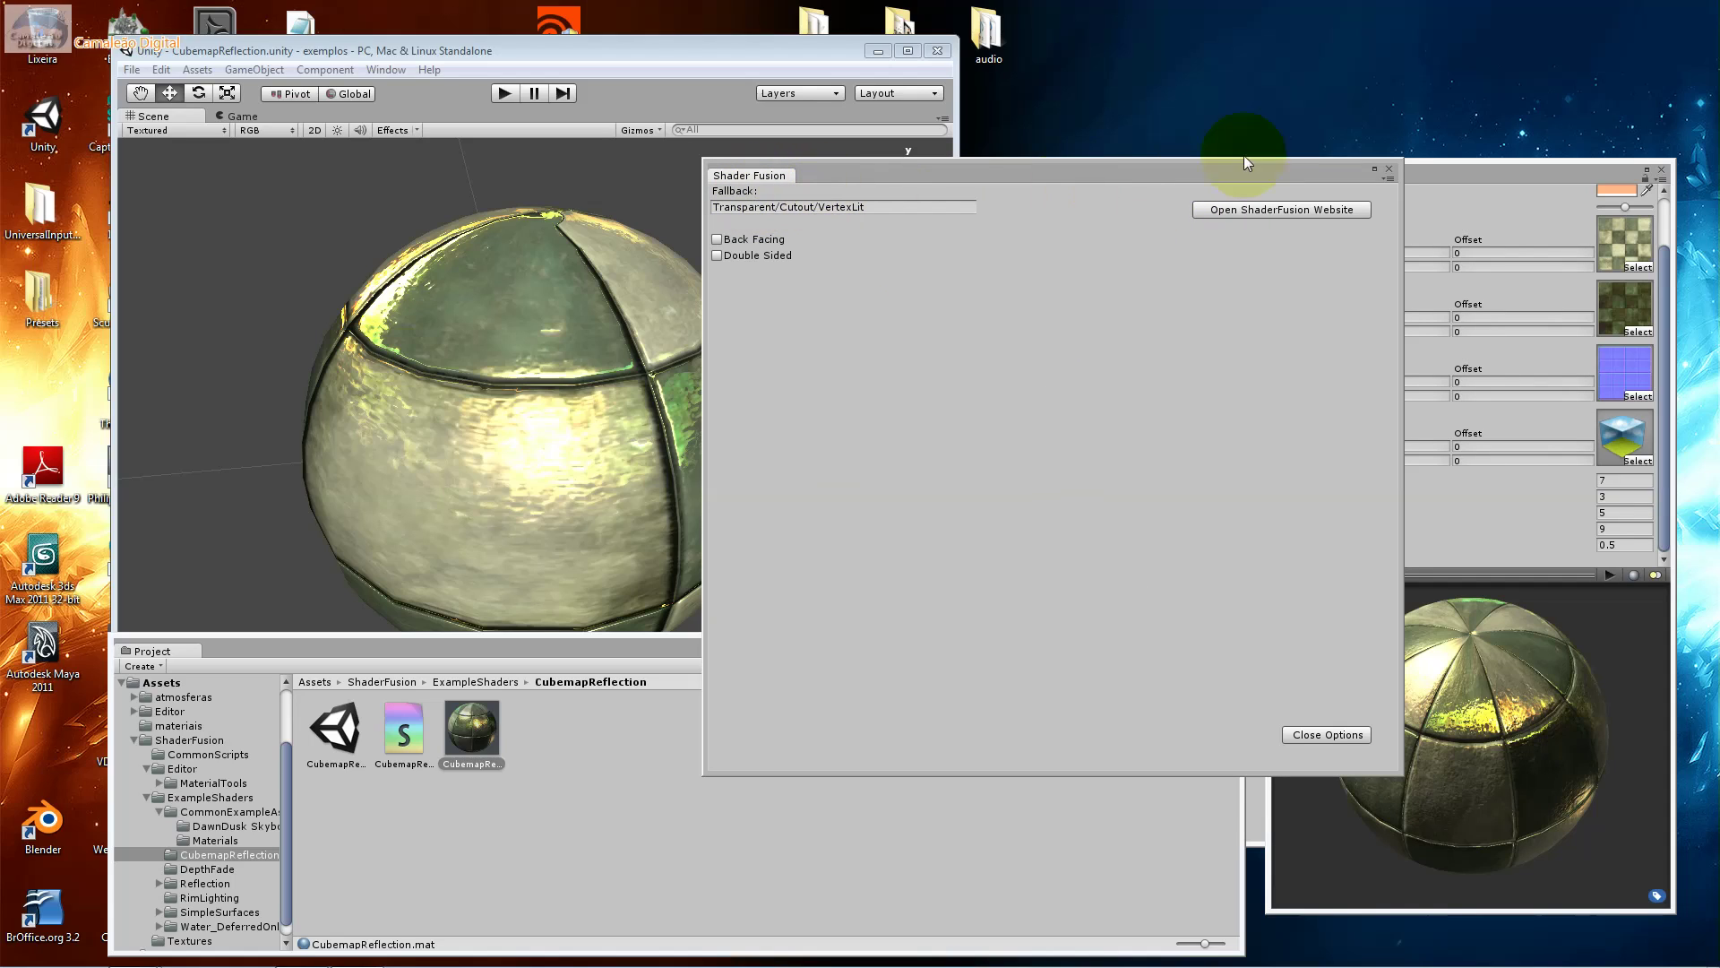
left_click(1308, 207)
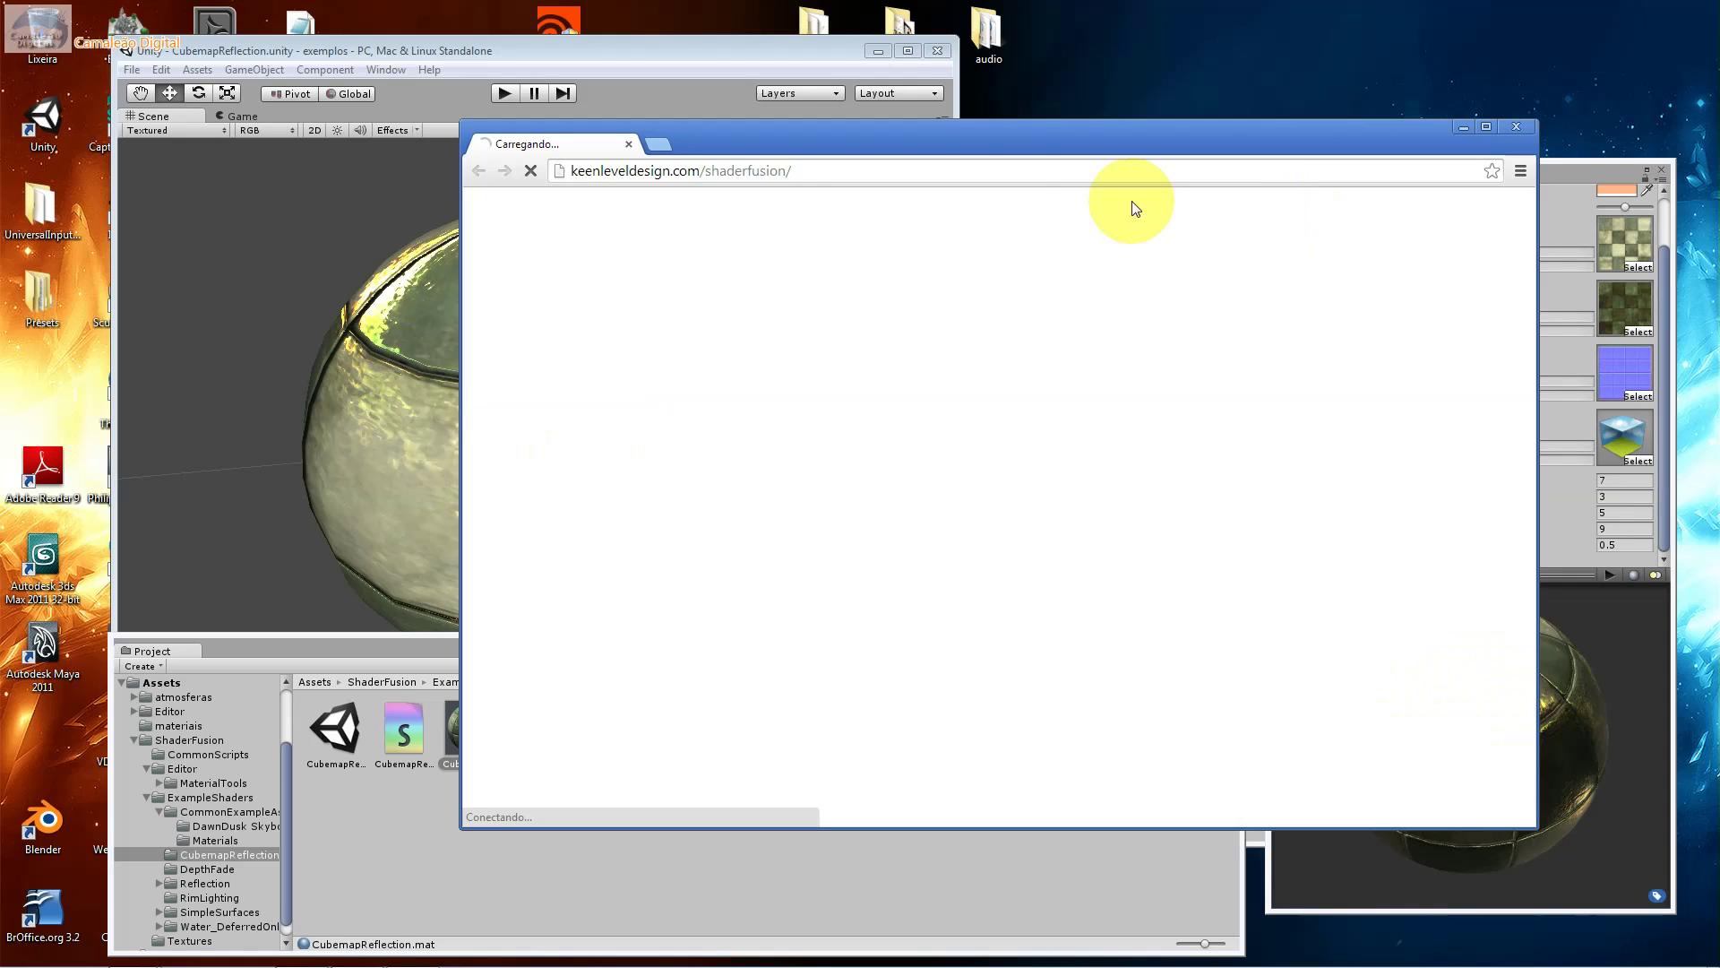
left_click(1530, 126)
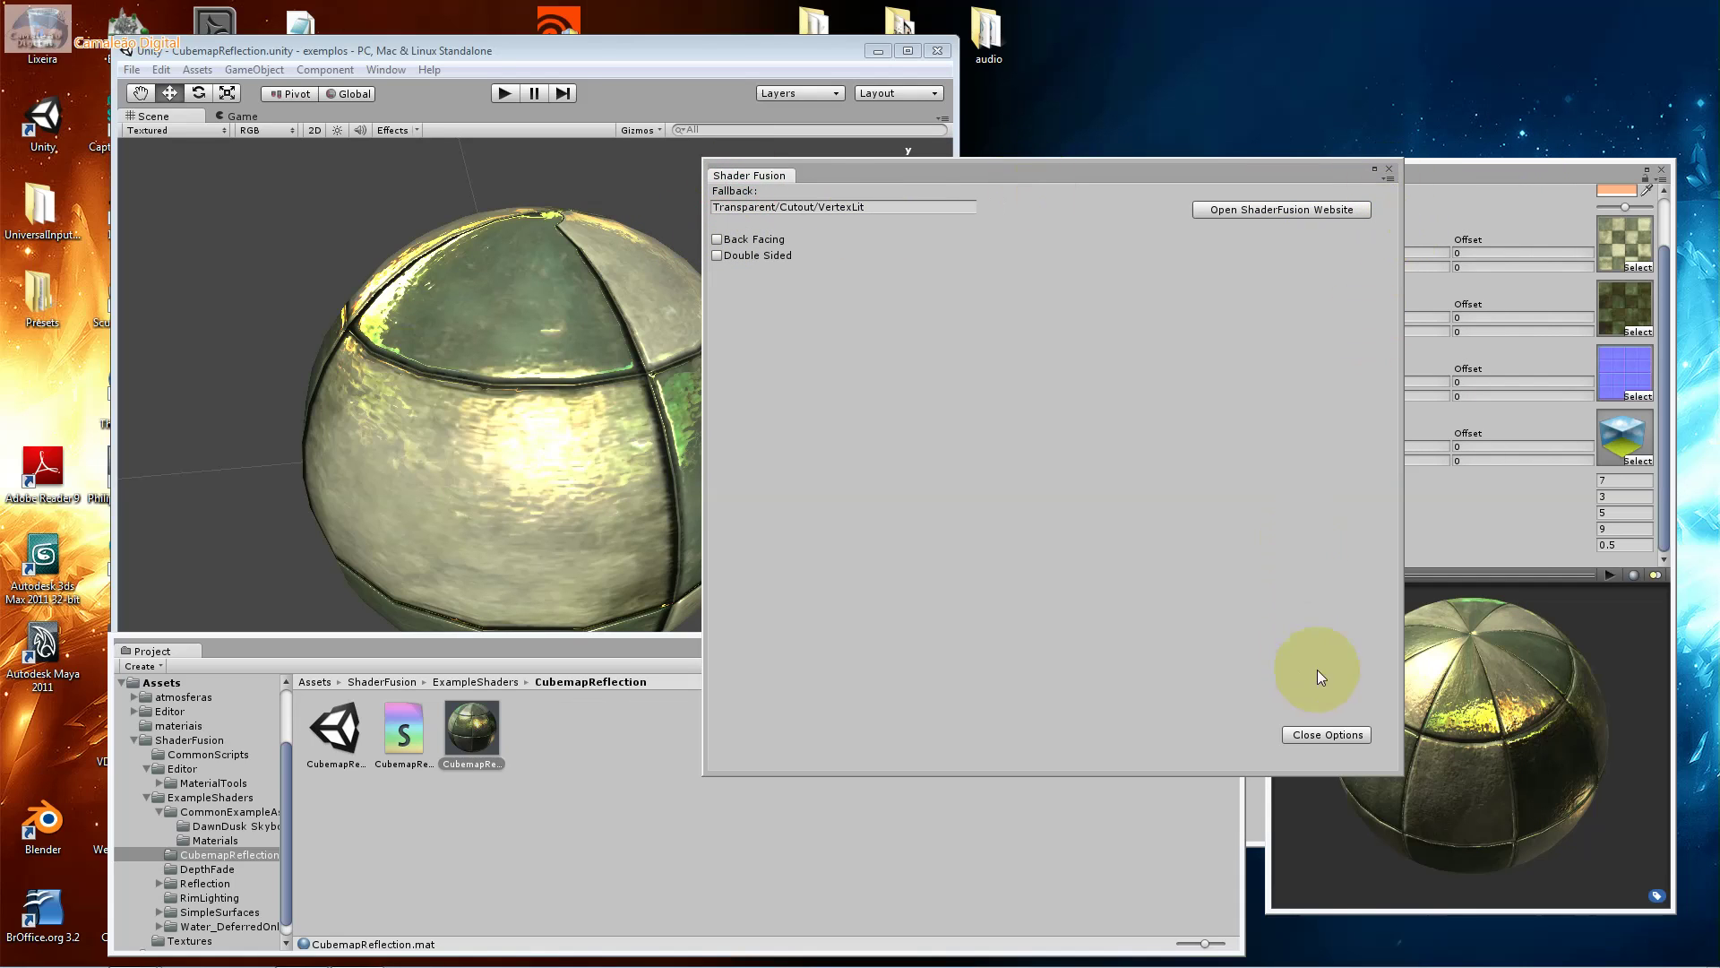
left_click(1337, 735)
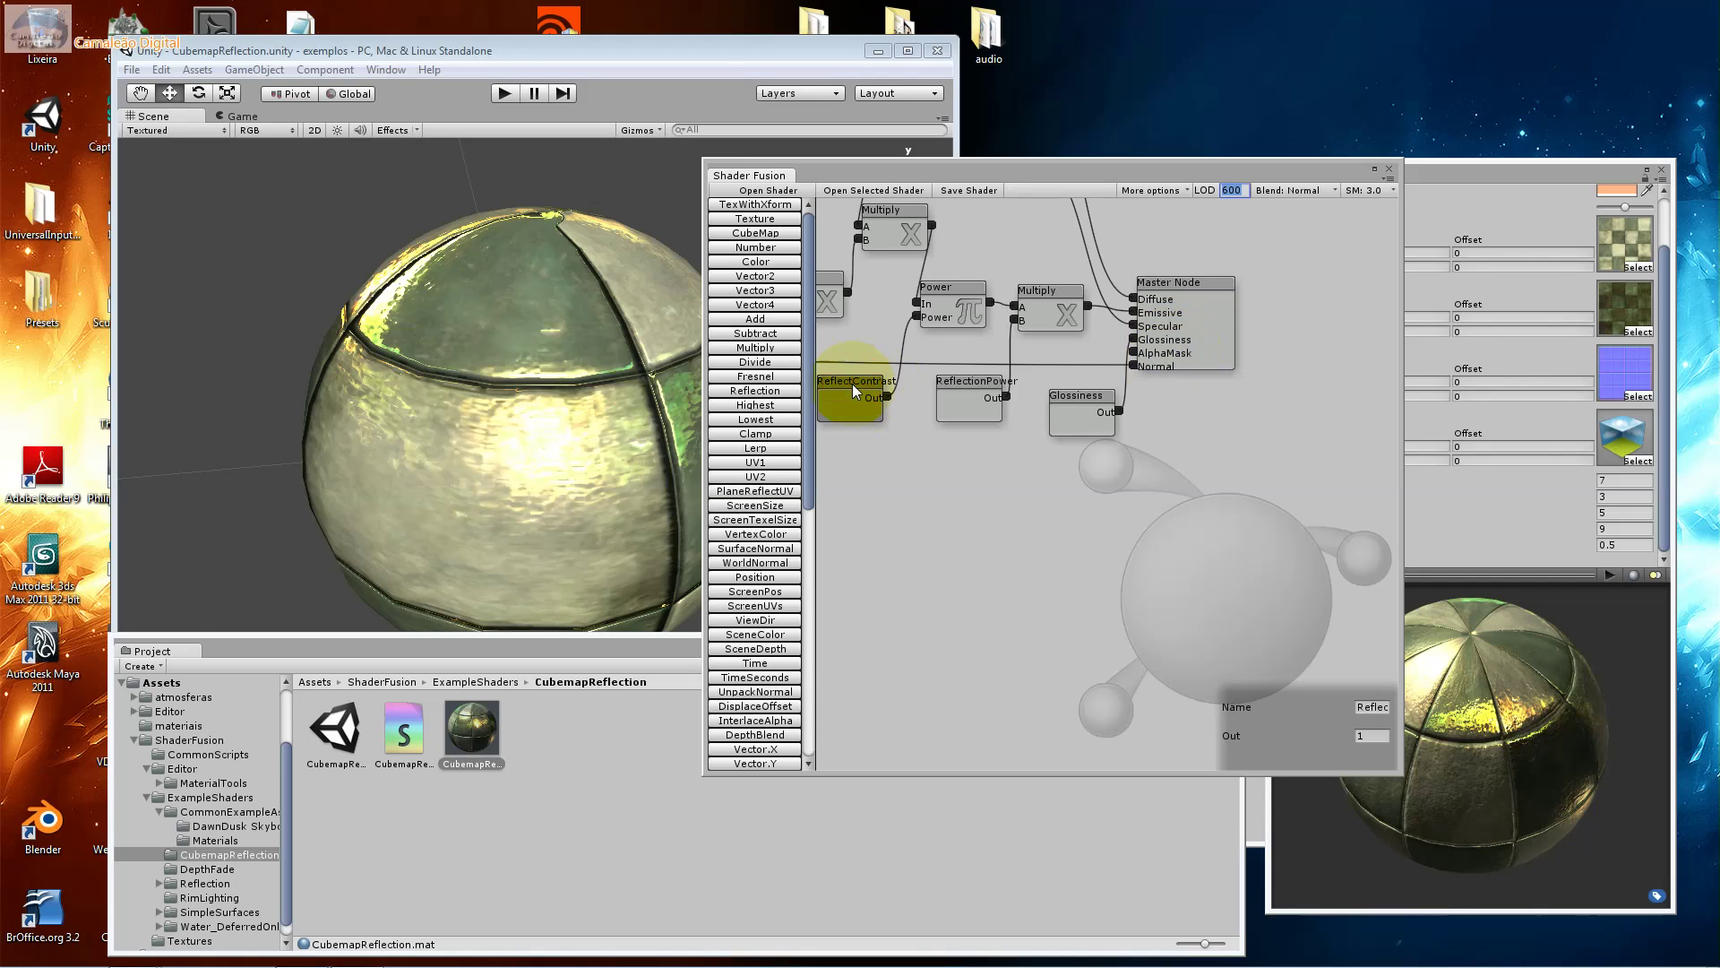
Move the ReflectContrast node lower in the graph and check the Power and Multiply nodes.
left_click_drag(852, 385, 902, 495)
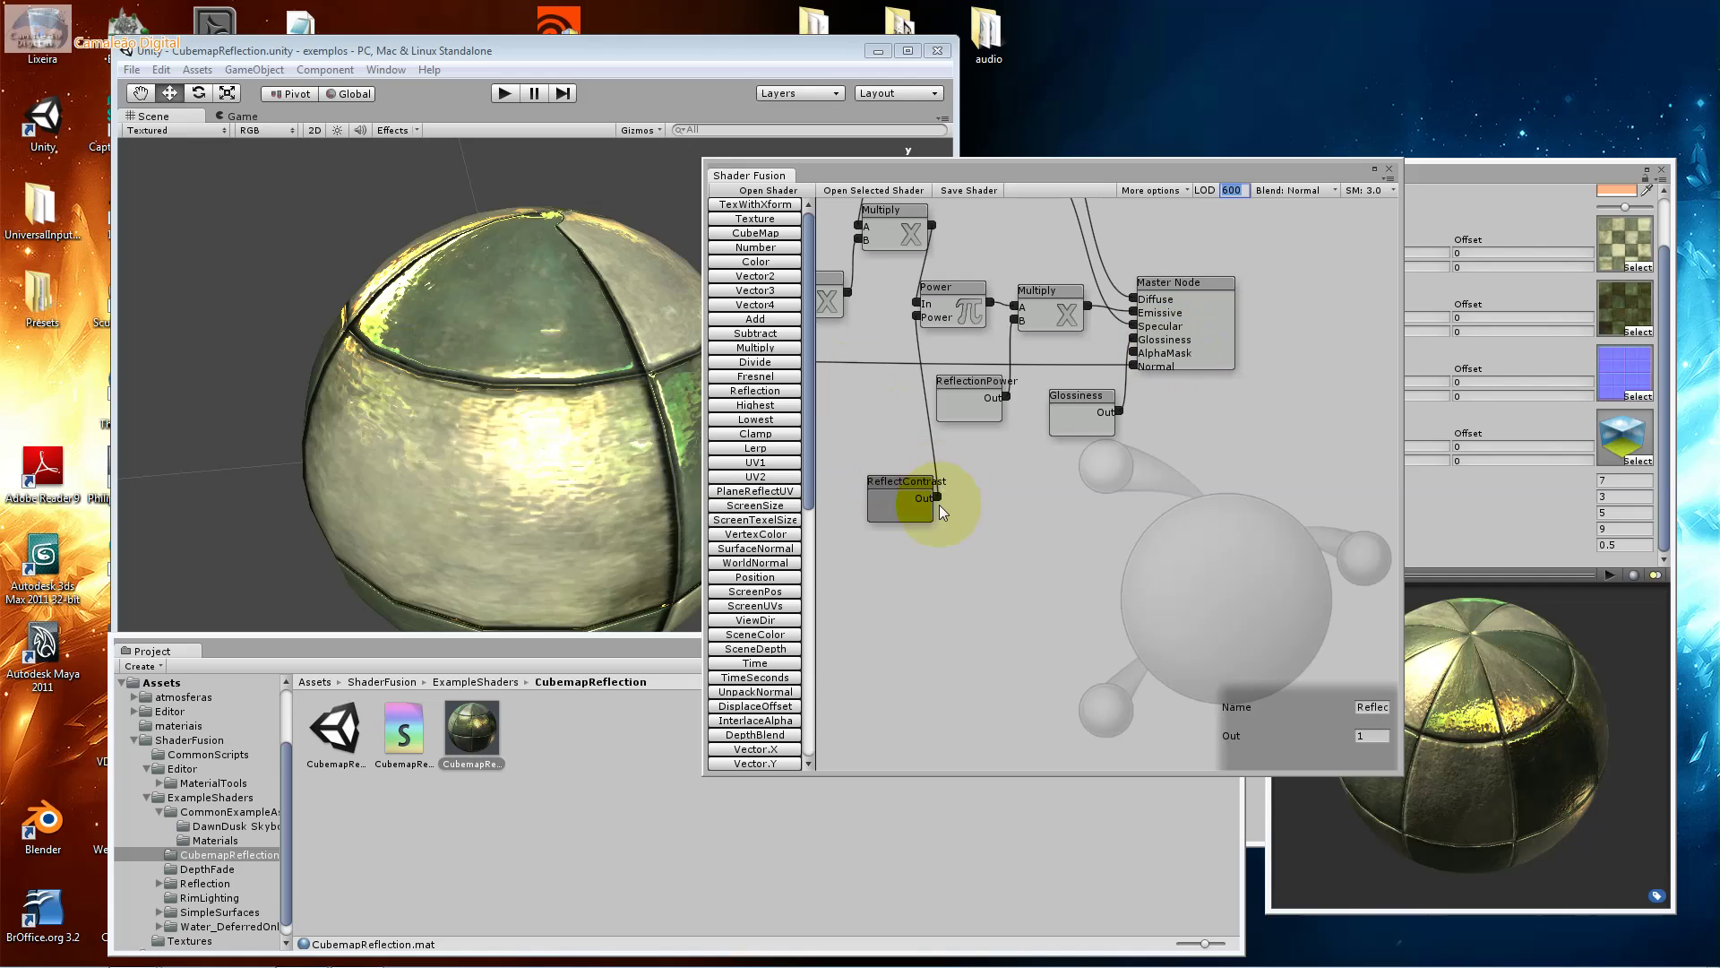
left_click(939, 501)
left_click(896, 496)
left_click(981, 373)
left_click(973, 300)
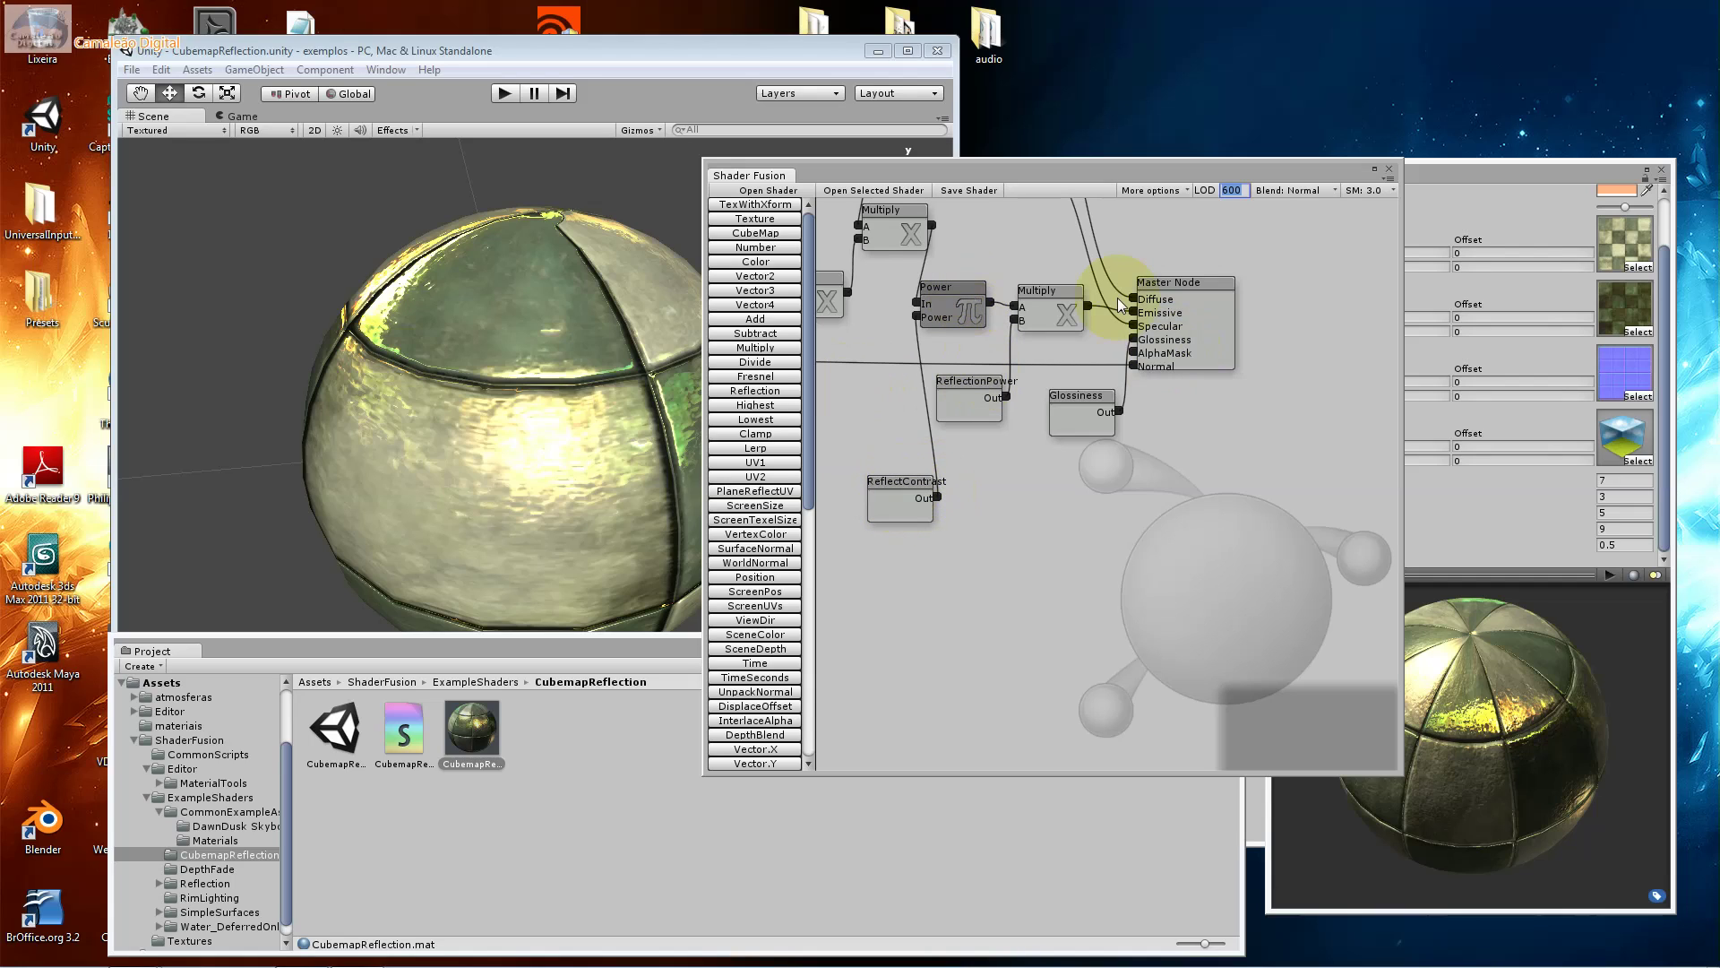
left_click(1037, 307)
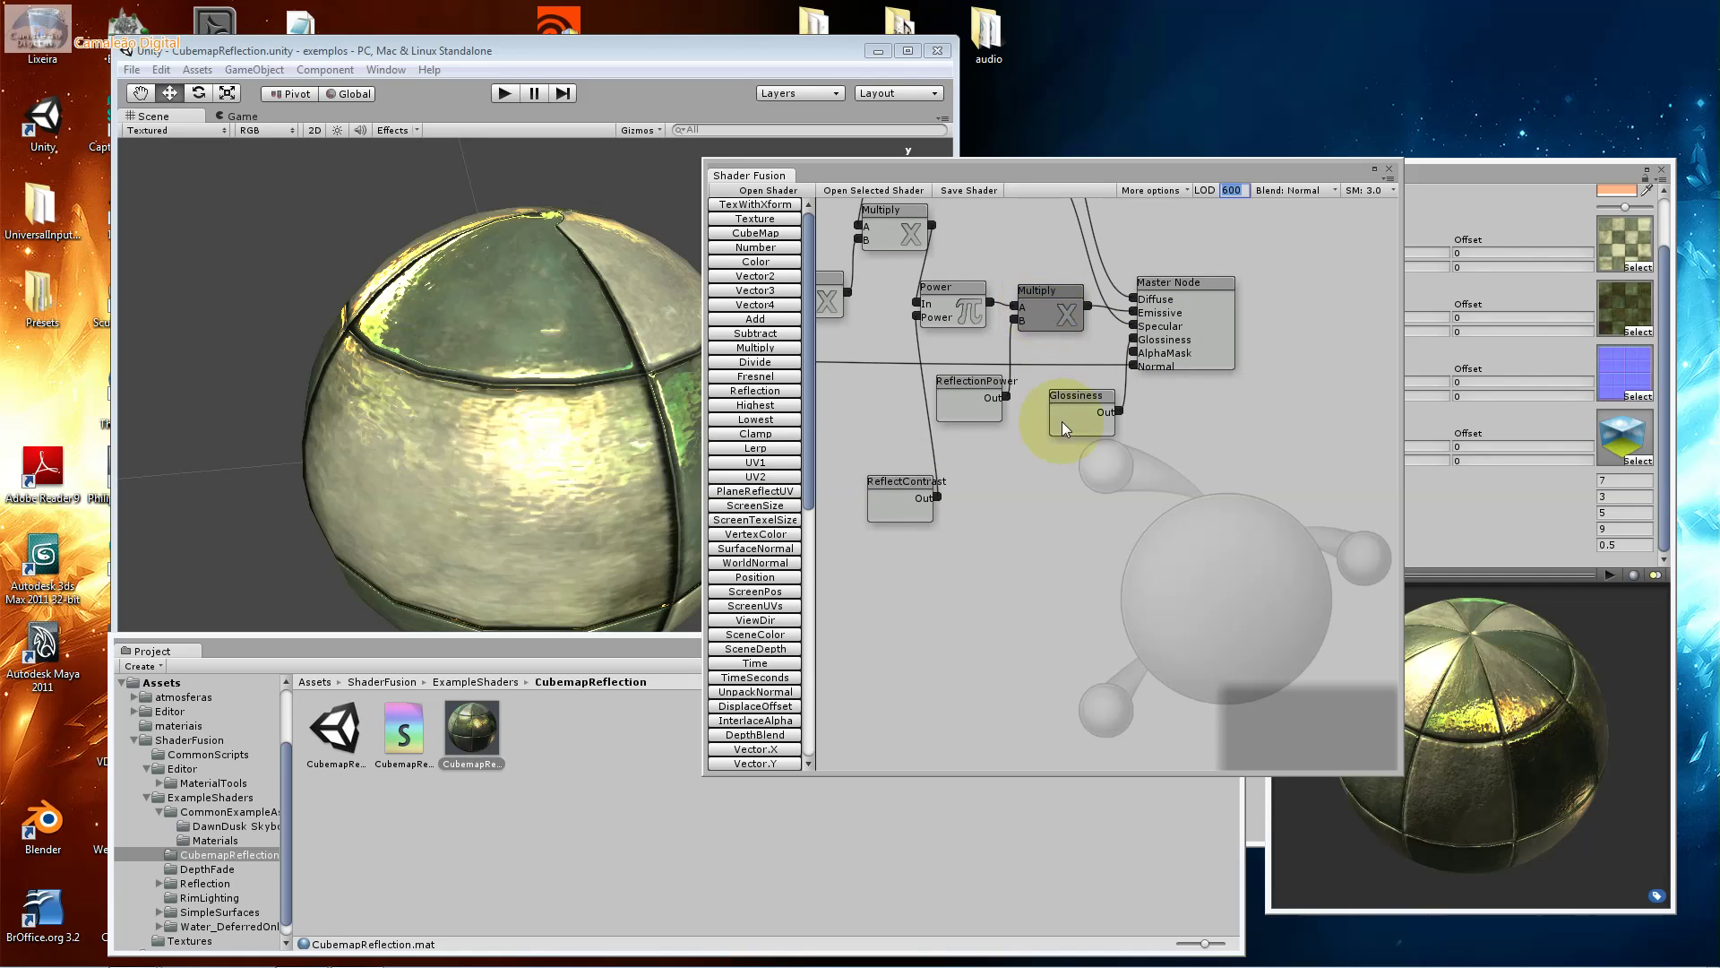
left_click(1126, 492)
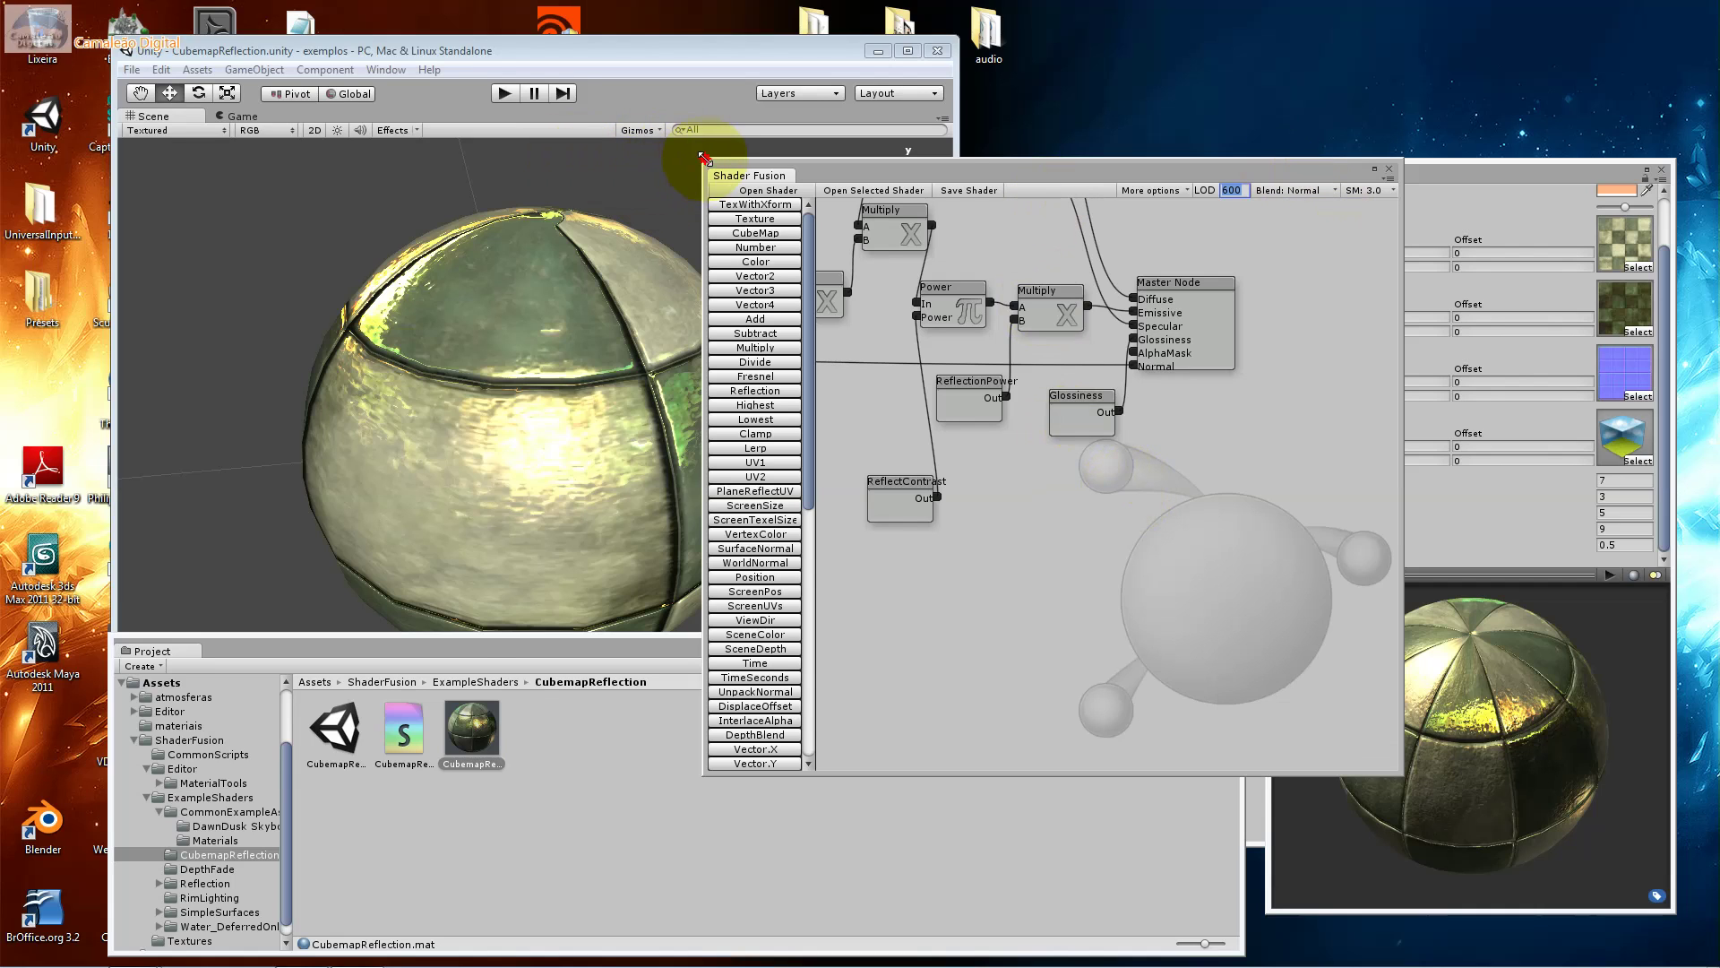
Enlarge and reposition the Shader Fusion window, then briefly visit and close the ShaderFusion website.
left_click_drag(705, 158, 115, 38)
left_click_drag(348, 46, 534, 124)
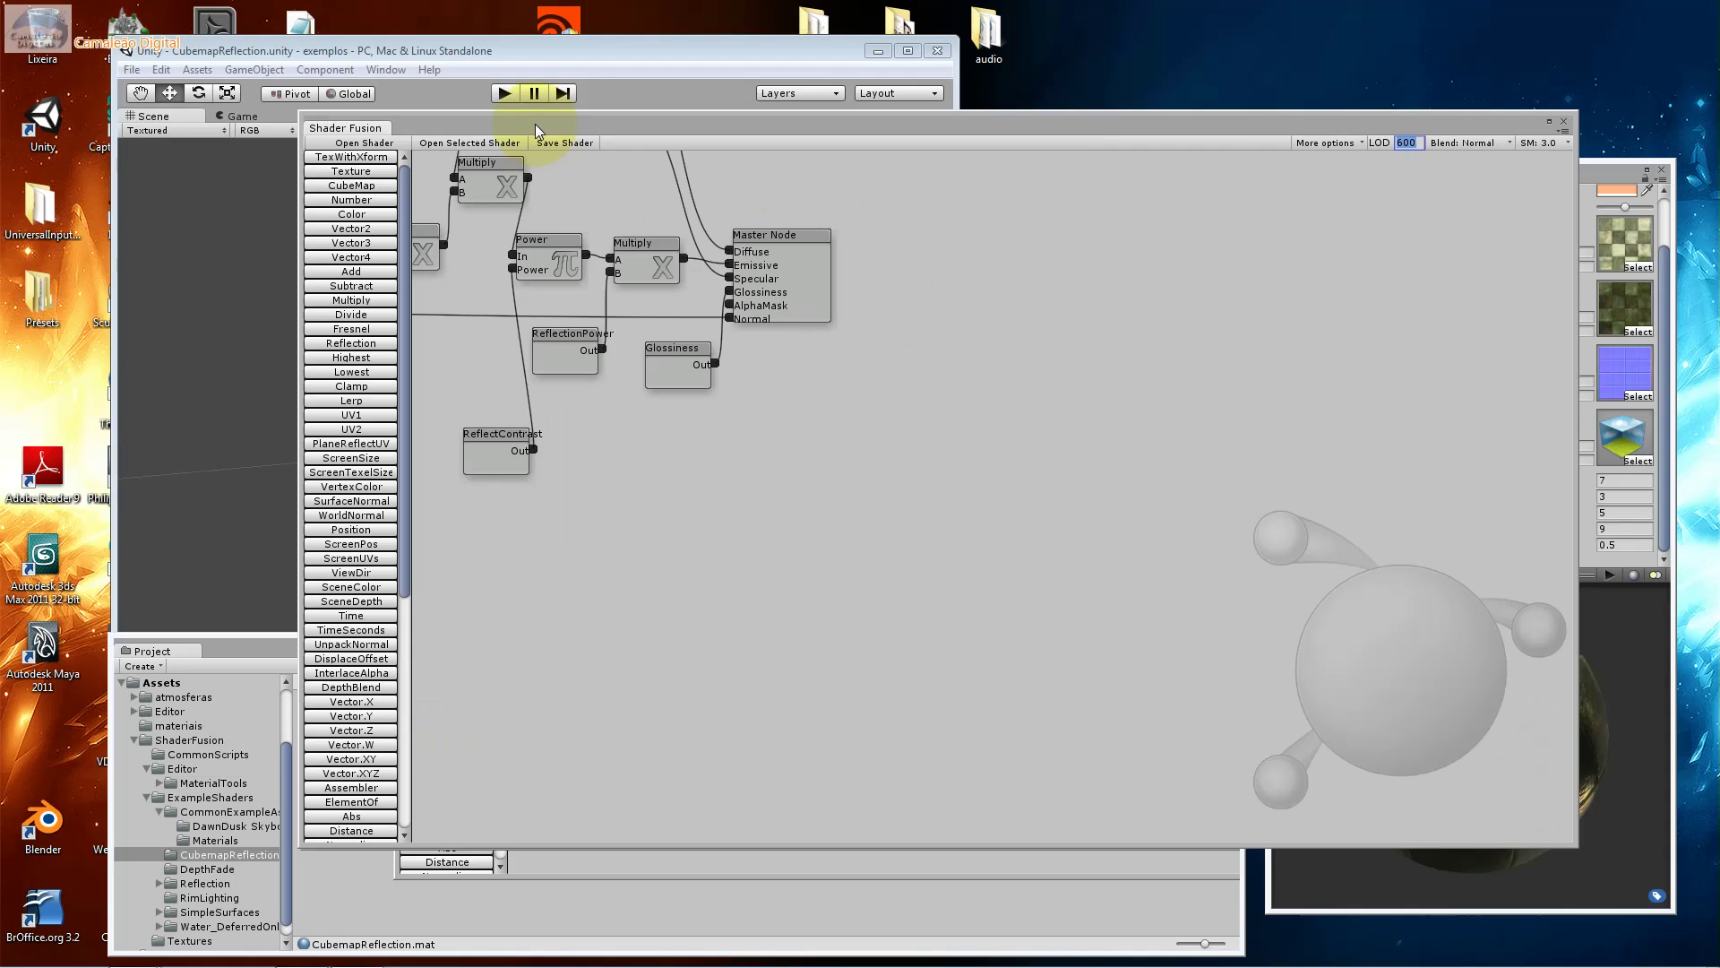
left_click(1313, 144)
left_click(1376, 161)
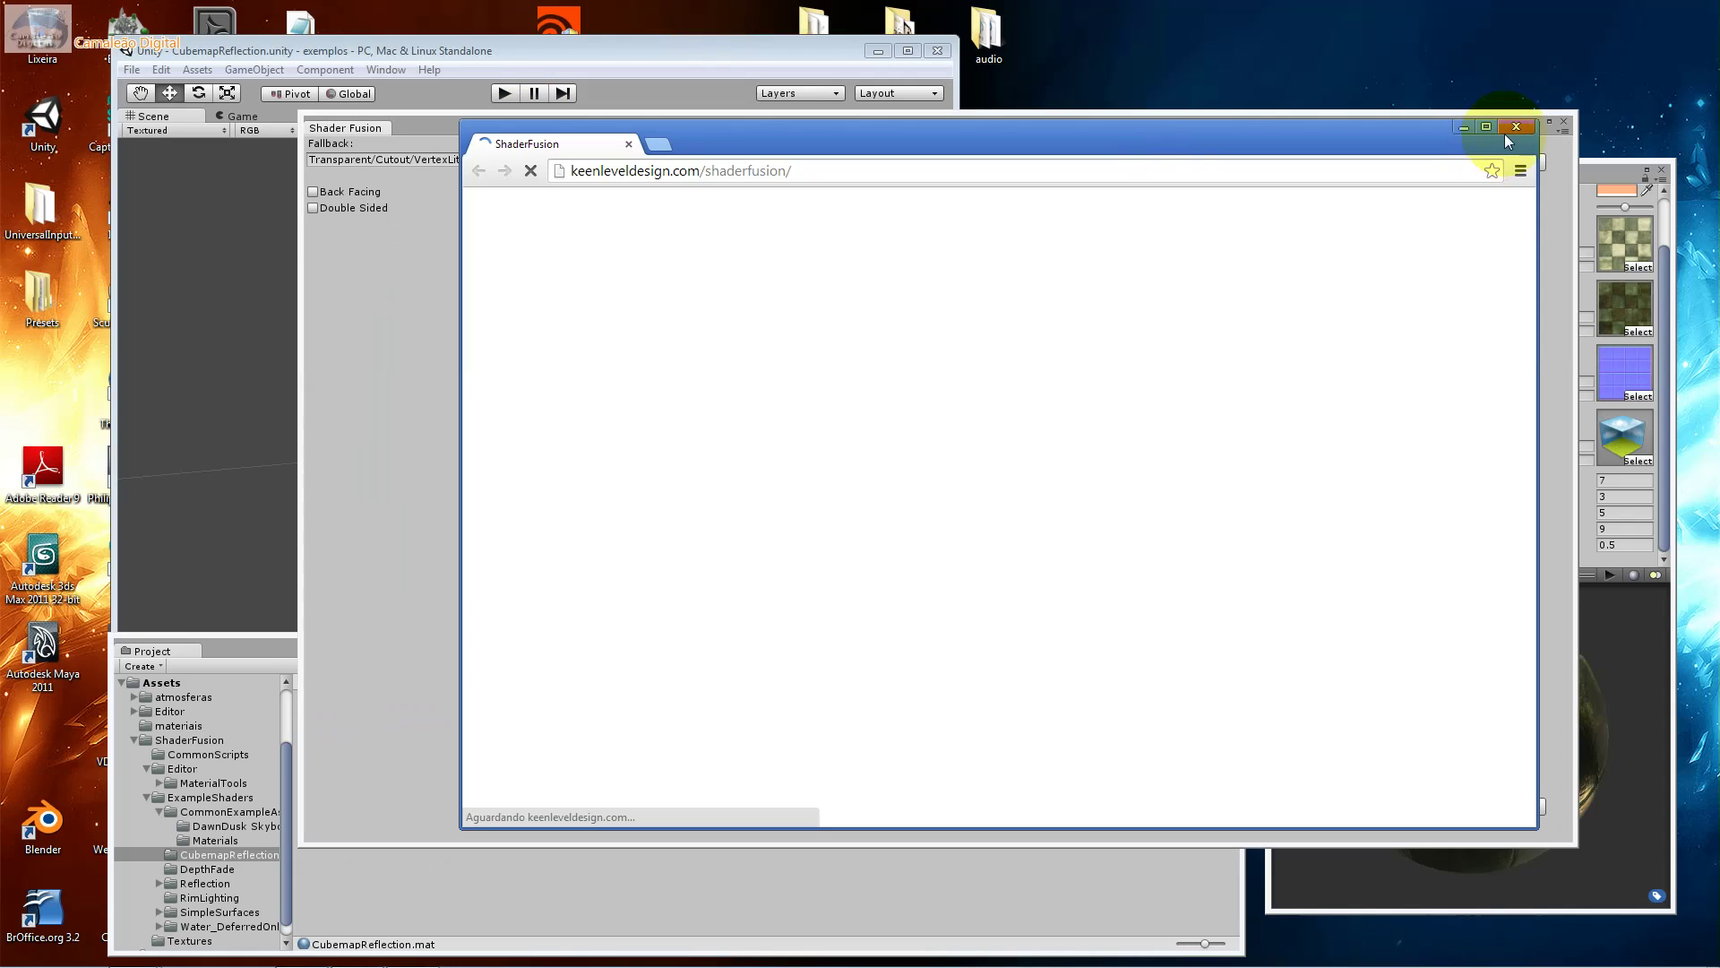
left_click(1515, 127)
left_click(1514, 811)
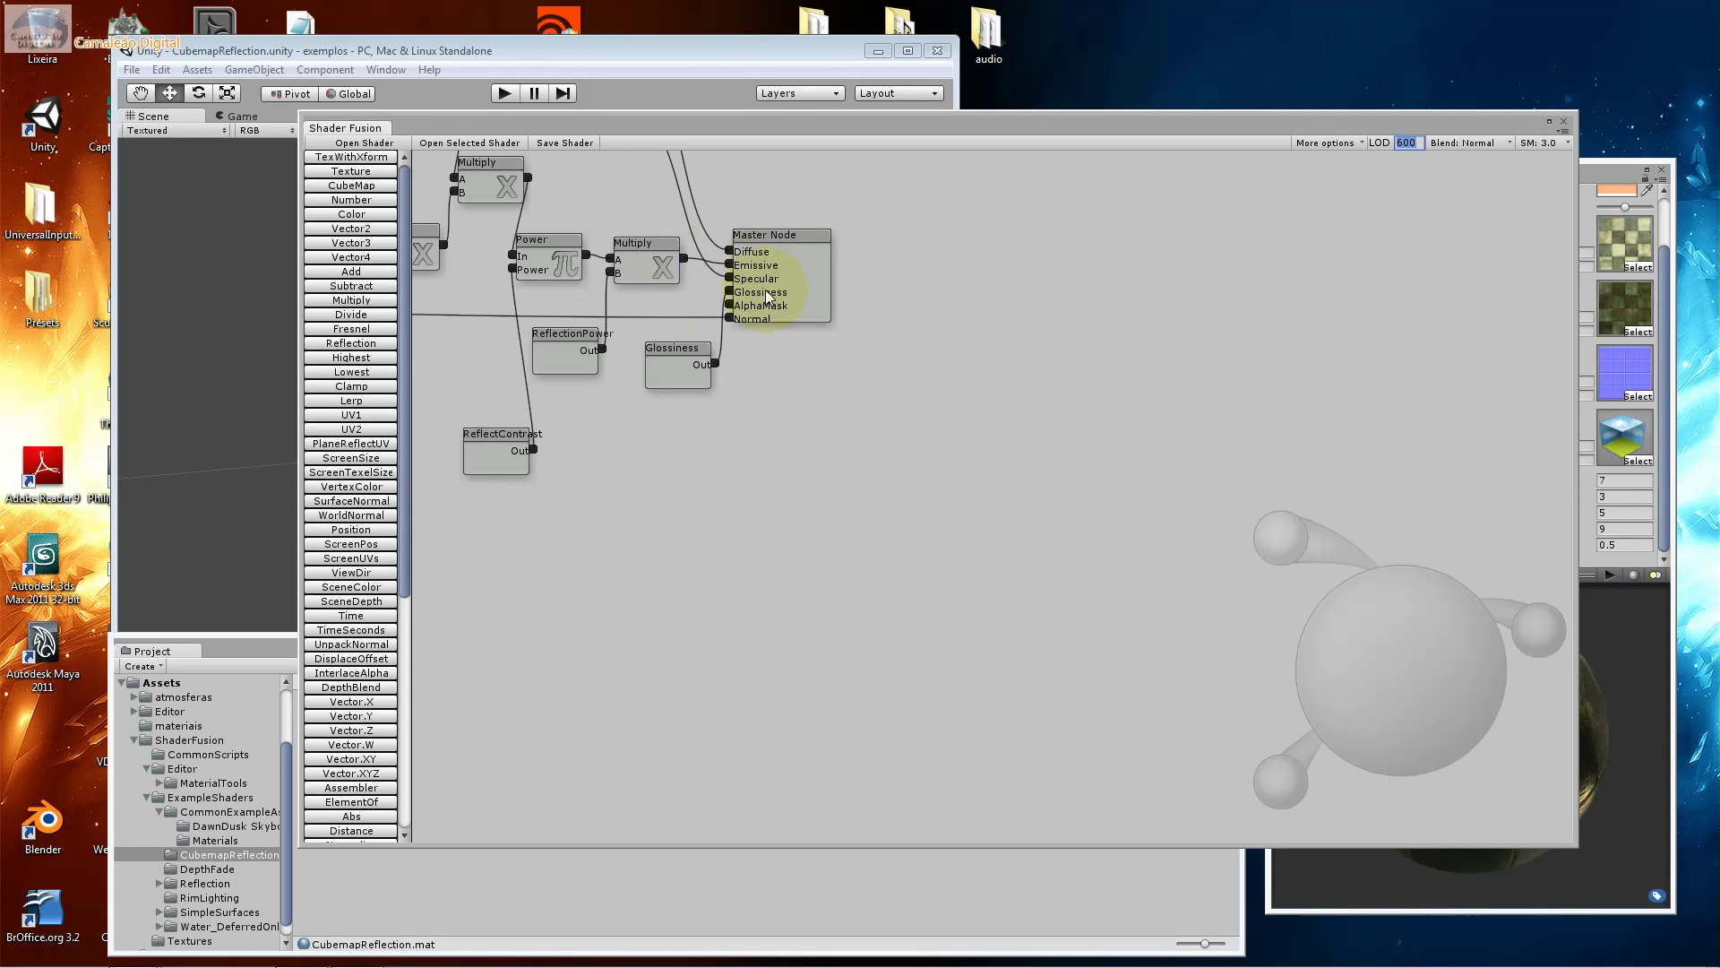
left_click(685, 339)
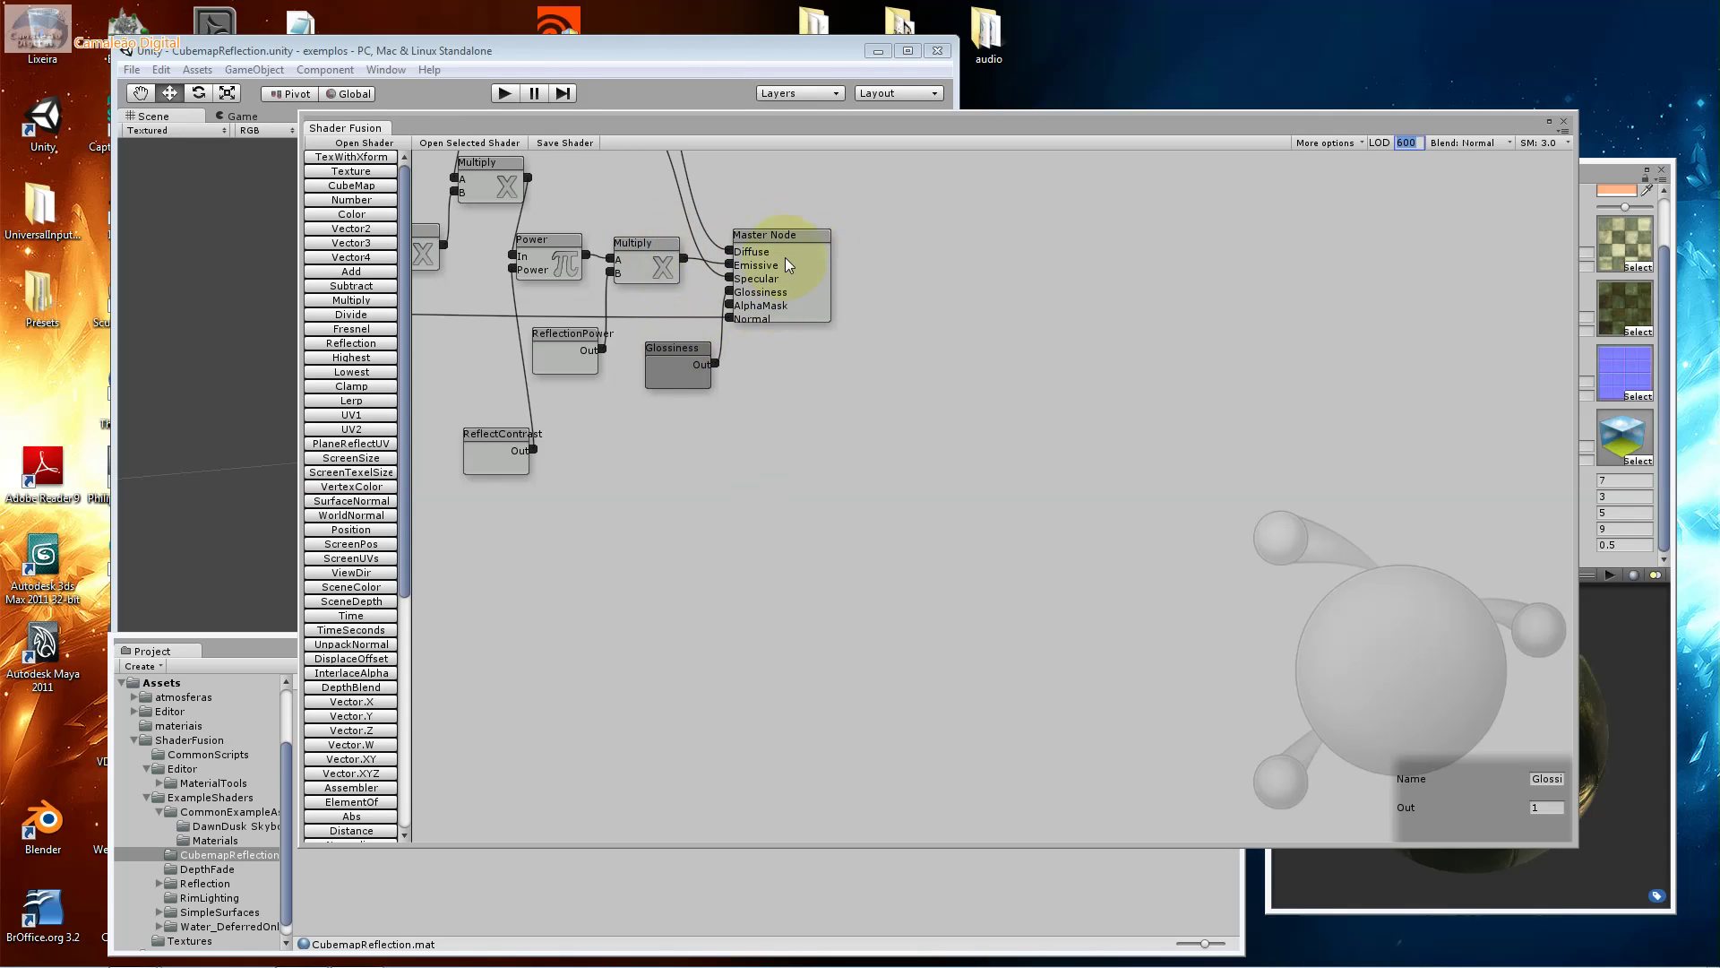
left_click(578, 357)
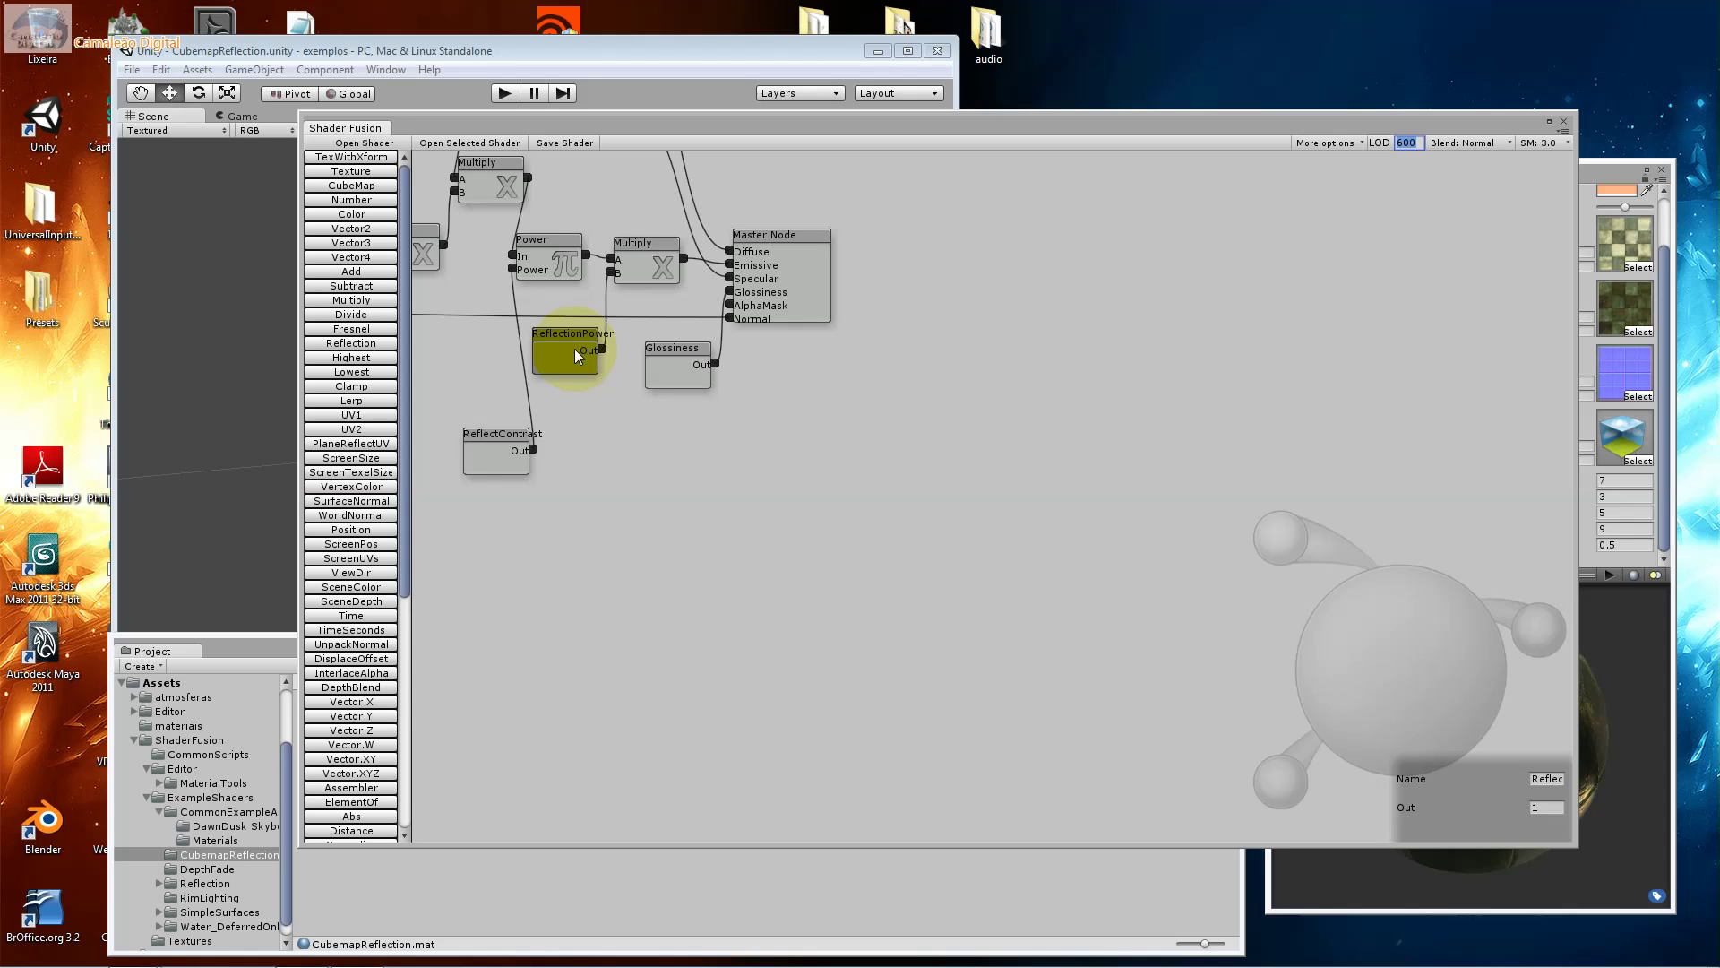
Add a Color node and set it to green 145, 242, 114.
left_click(351, 215)
left_click(803, 452)
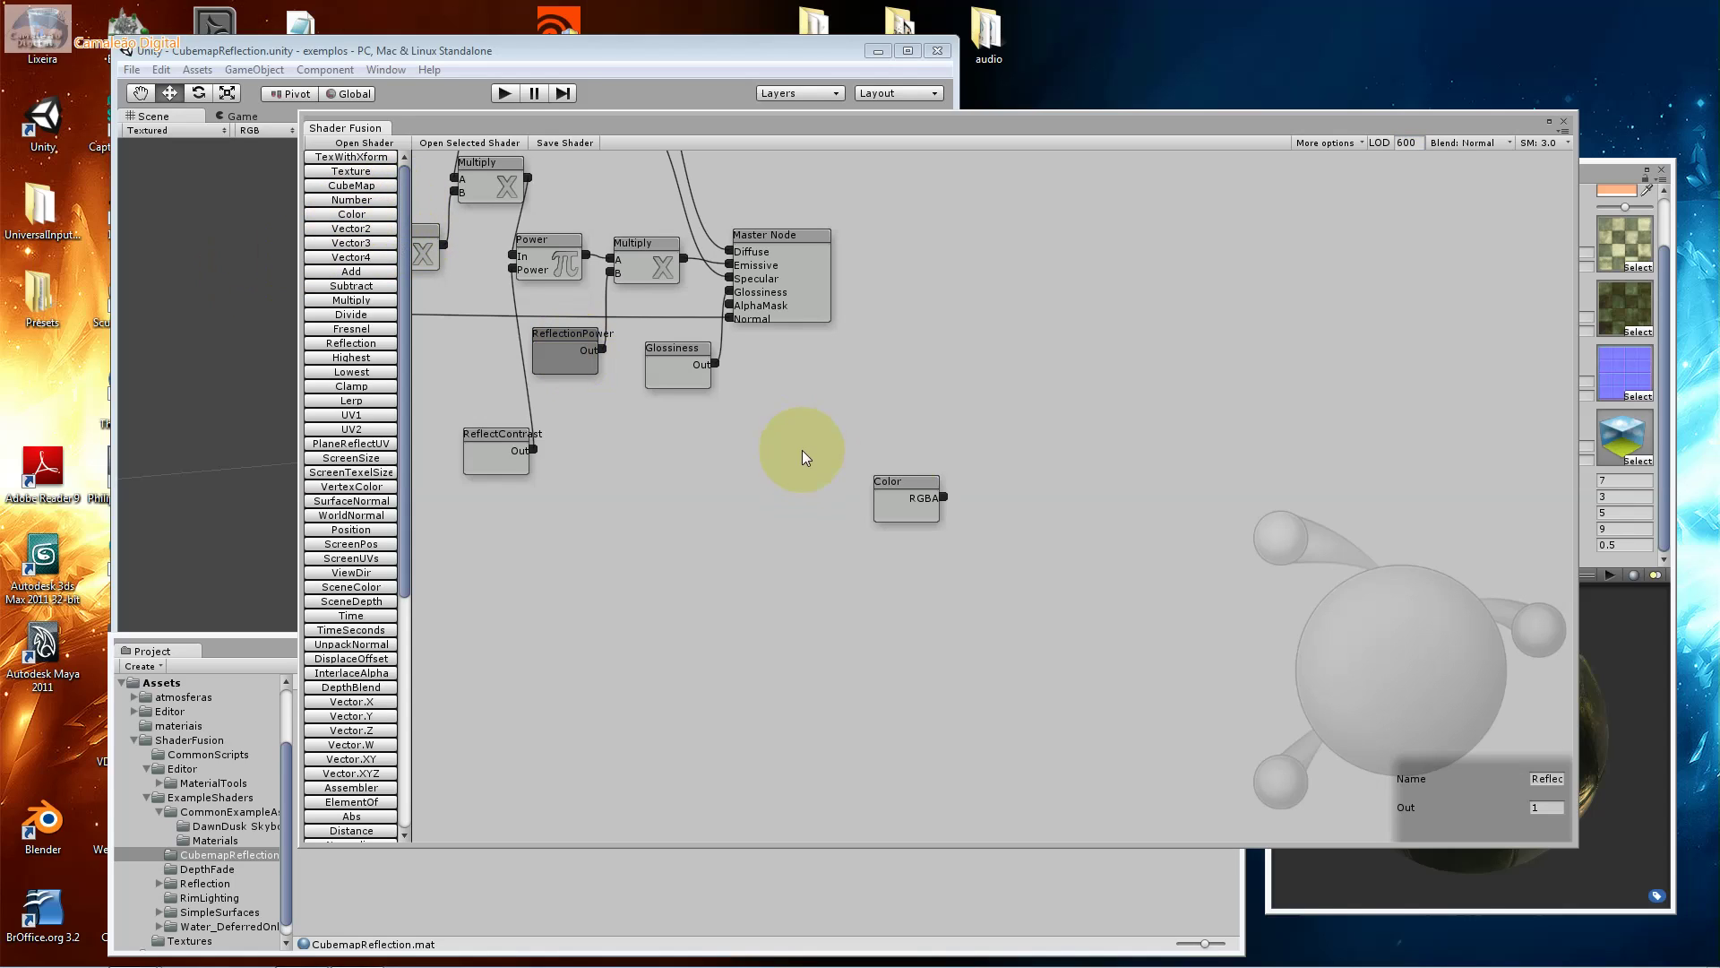
left_click(897, 486)
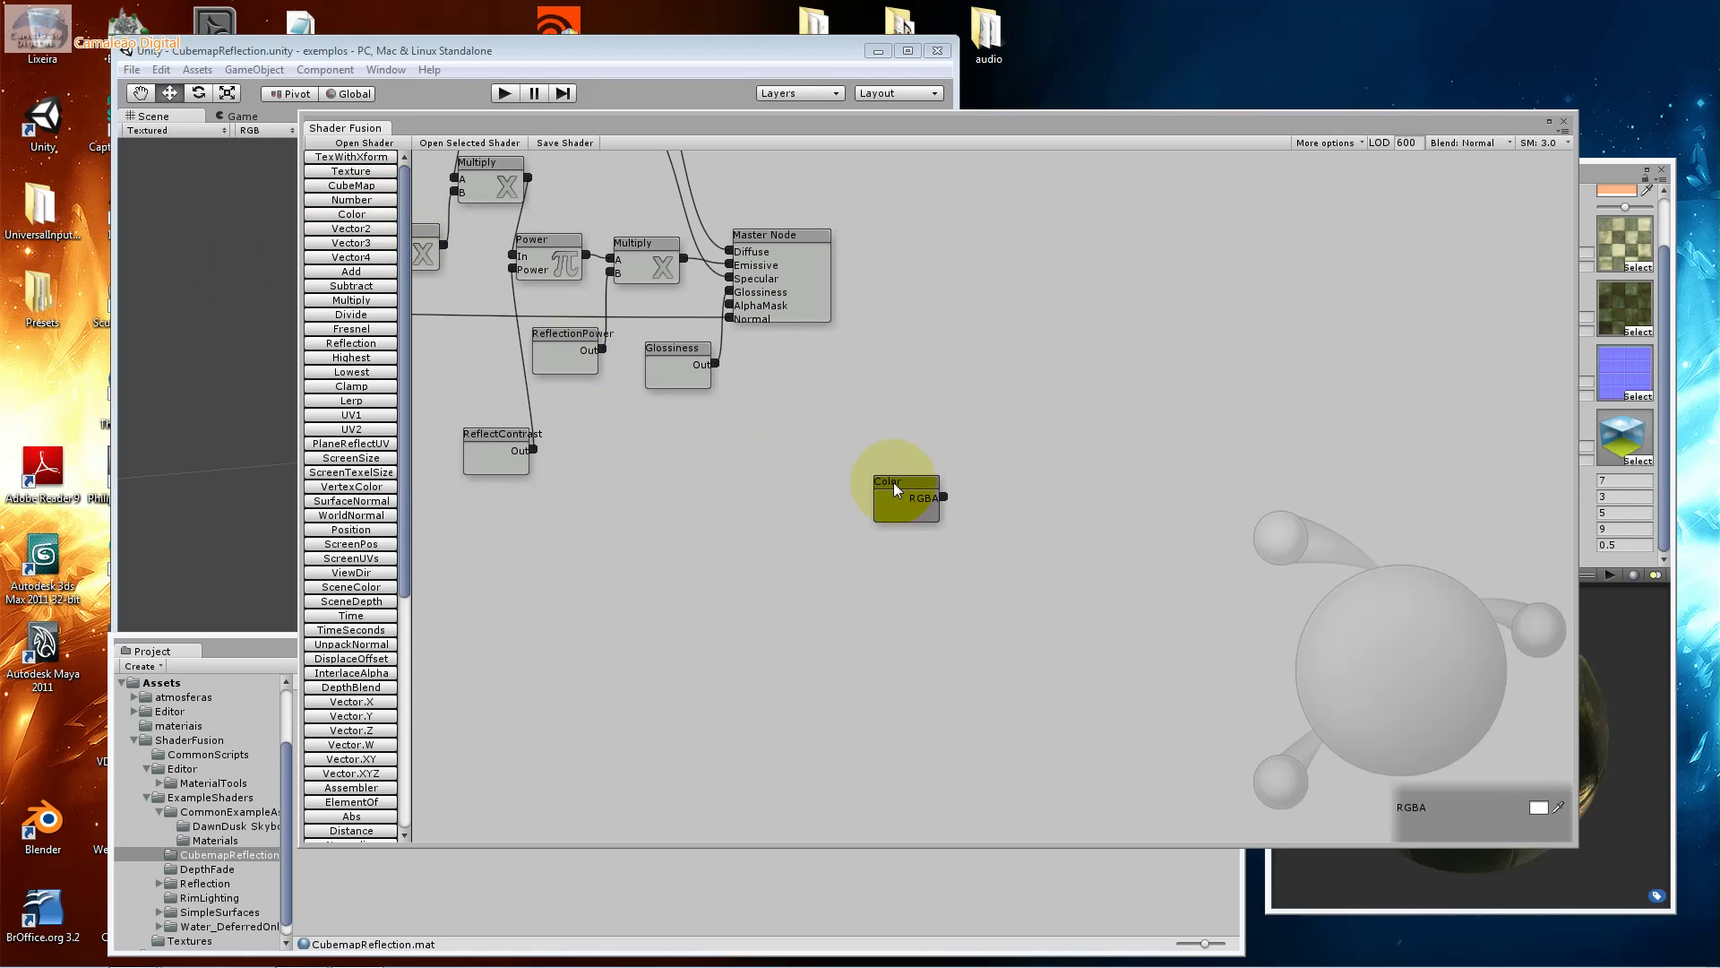
left_click(1539, 807)
left_click_drag(385, 471, 406, 459)
left_click(488, 542)
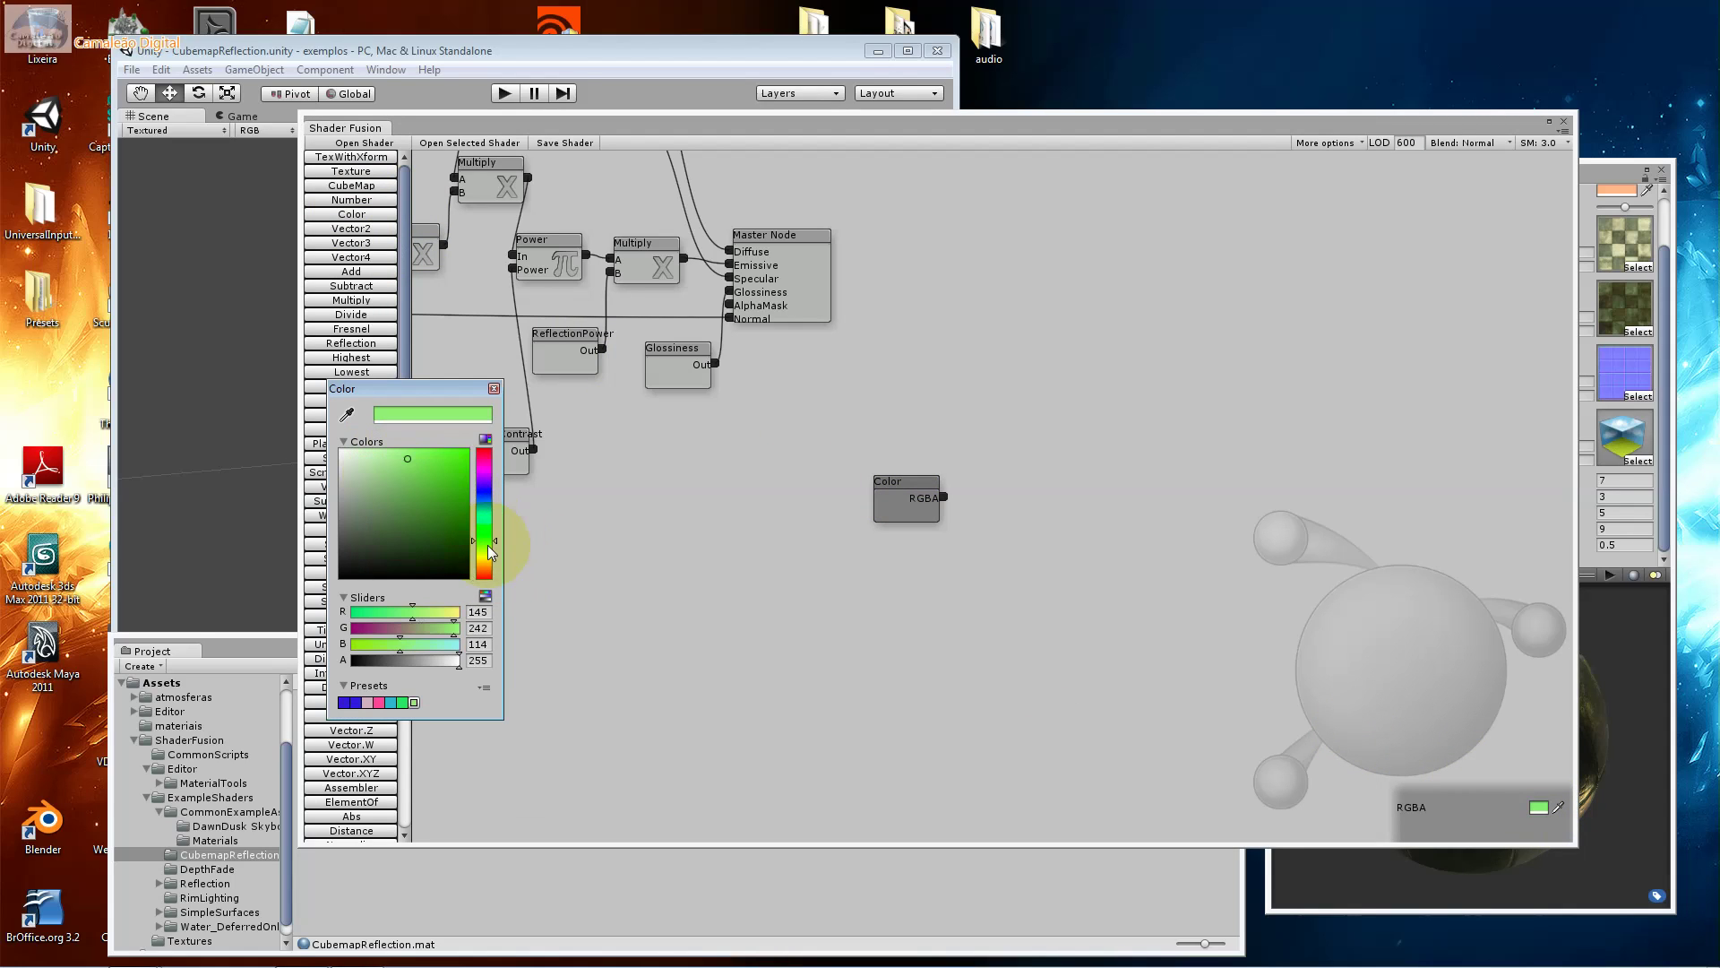
left_click(494, 388)
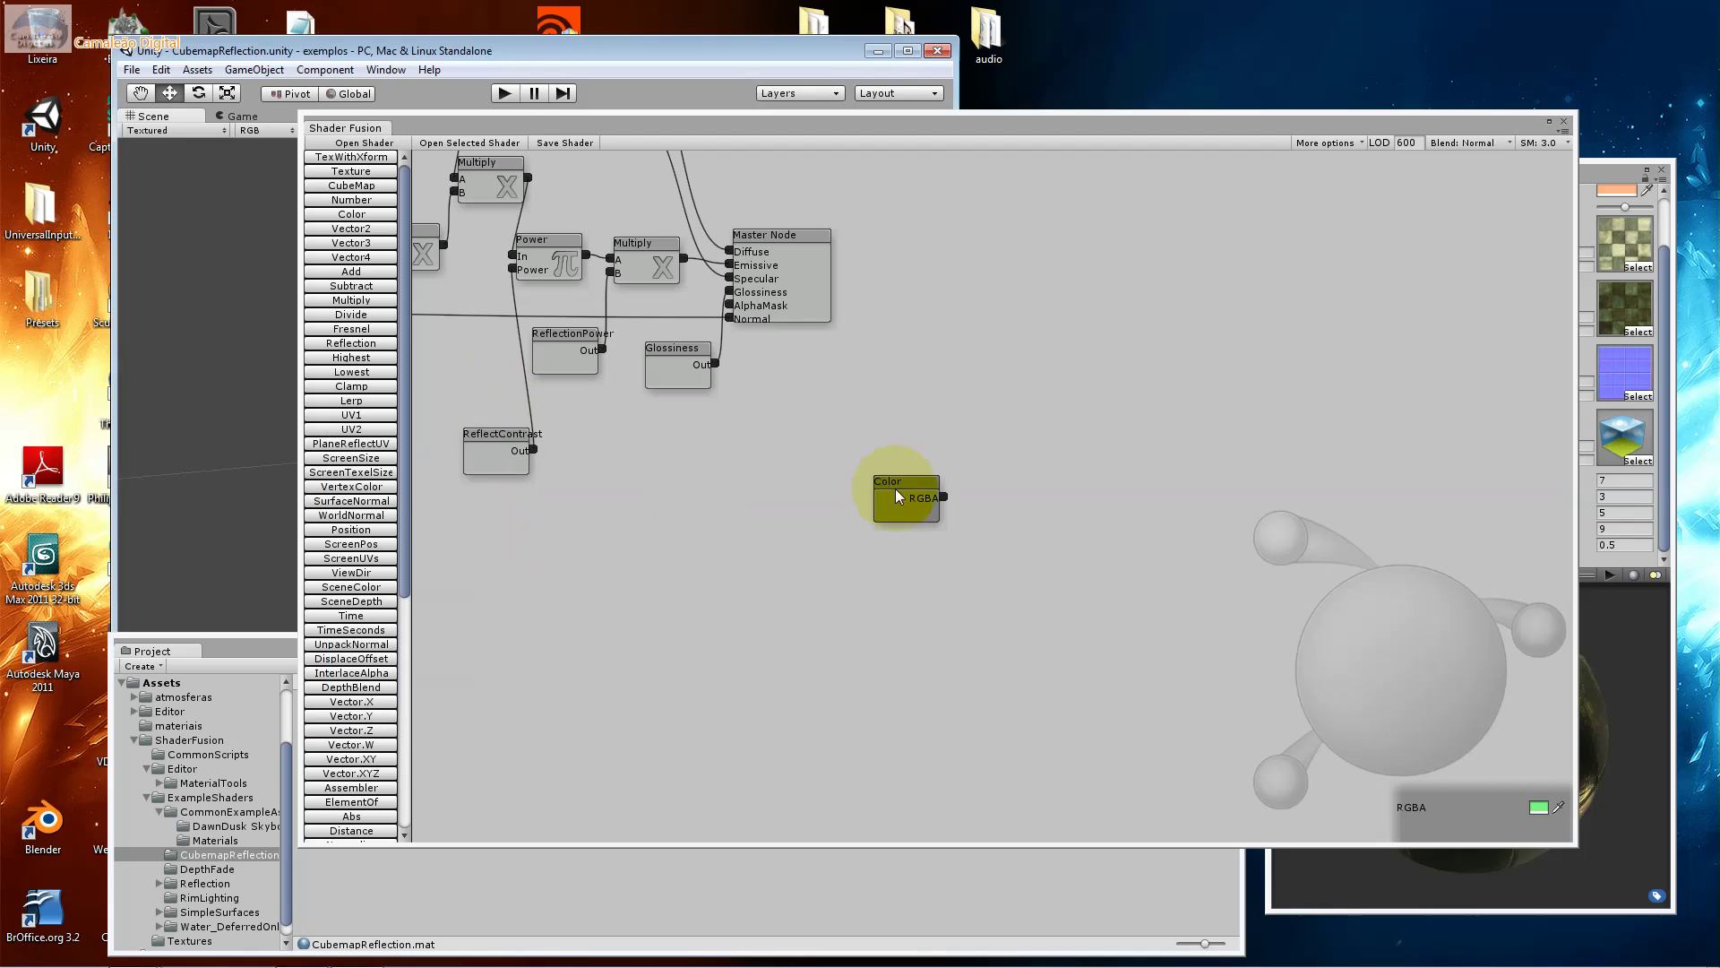
Place the Color node beside ReflectContrast, wiring it to Emissive and then disconnecting it.
mouse_move(893, 480)
left_mouse_down()
mouse_move(605, 455)
mouse_move(653, 480)
left_mouse_up()
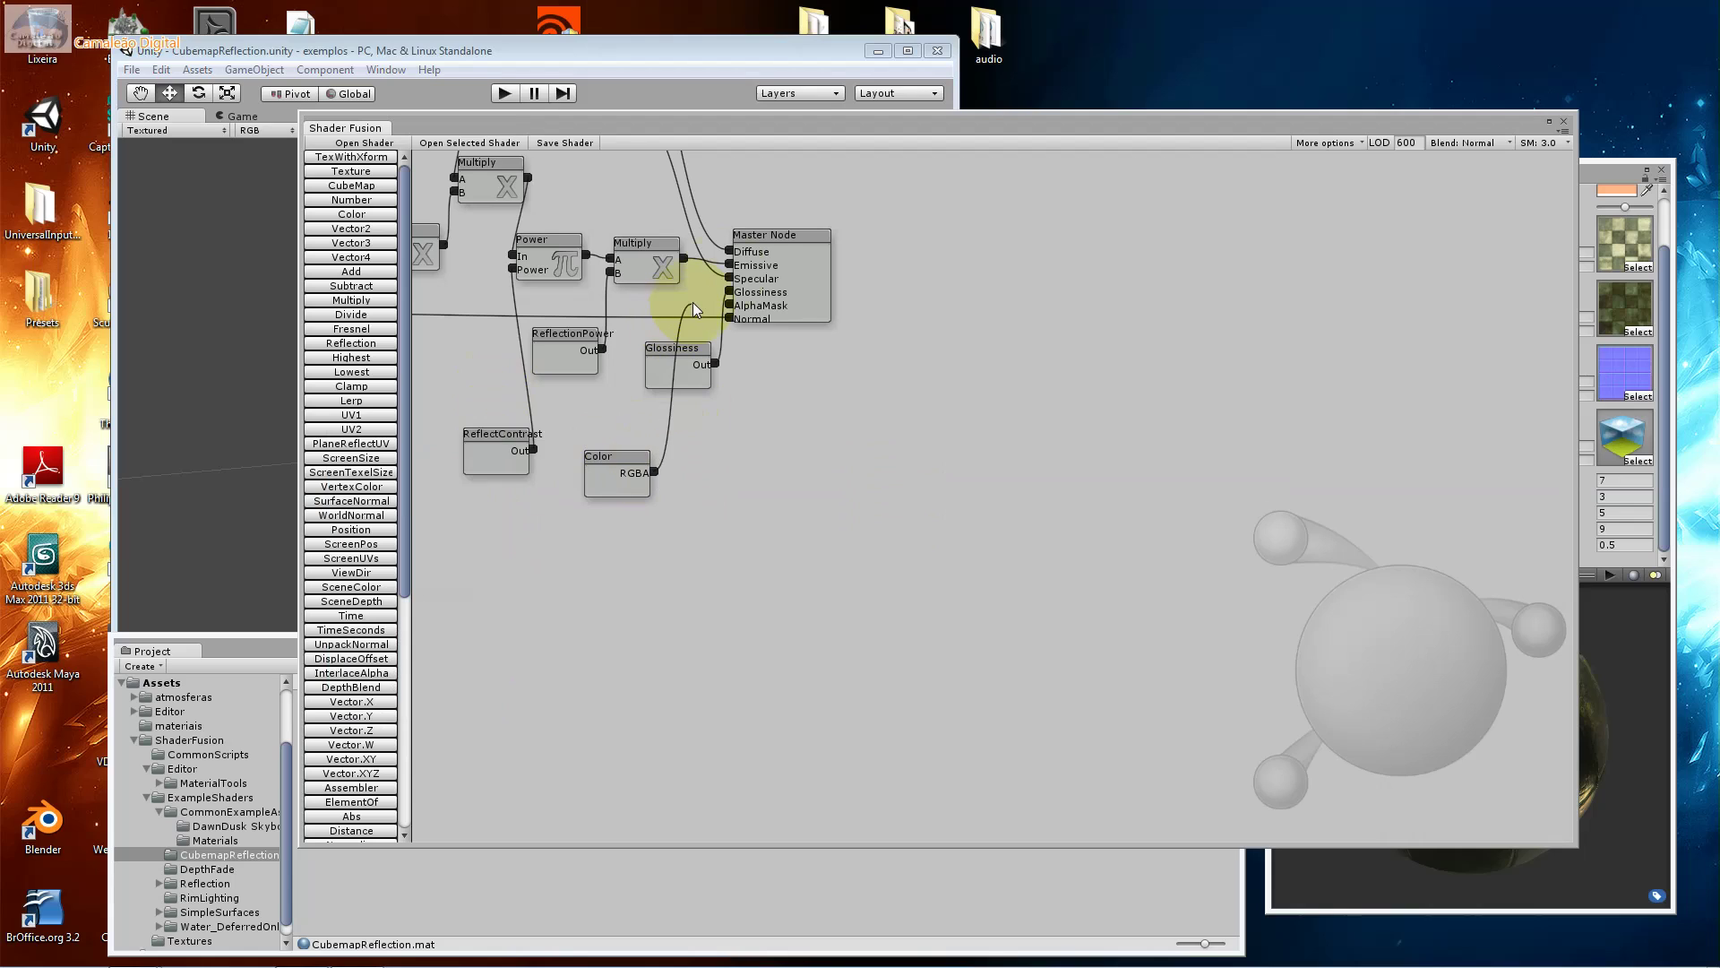
left_click_drag(691, 417, 735, 271)
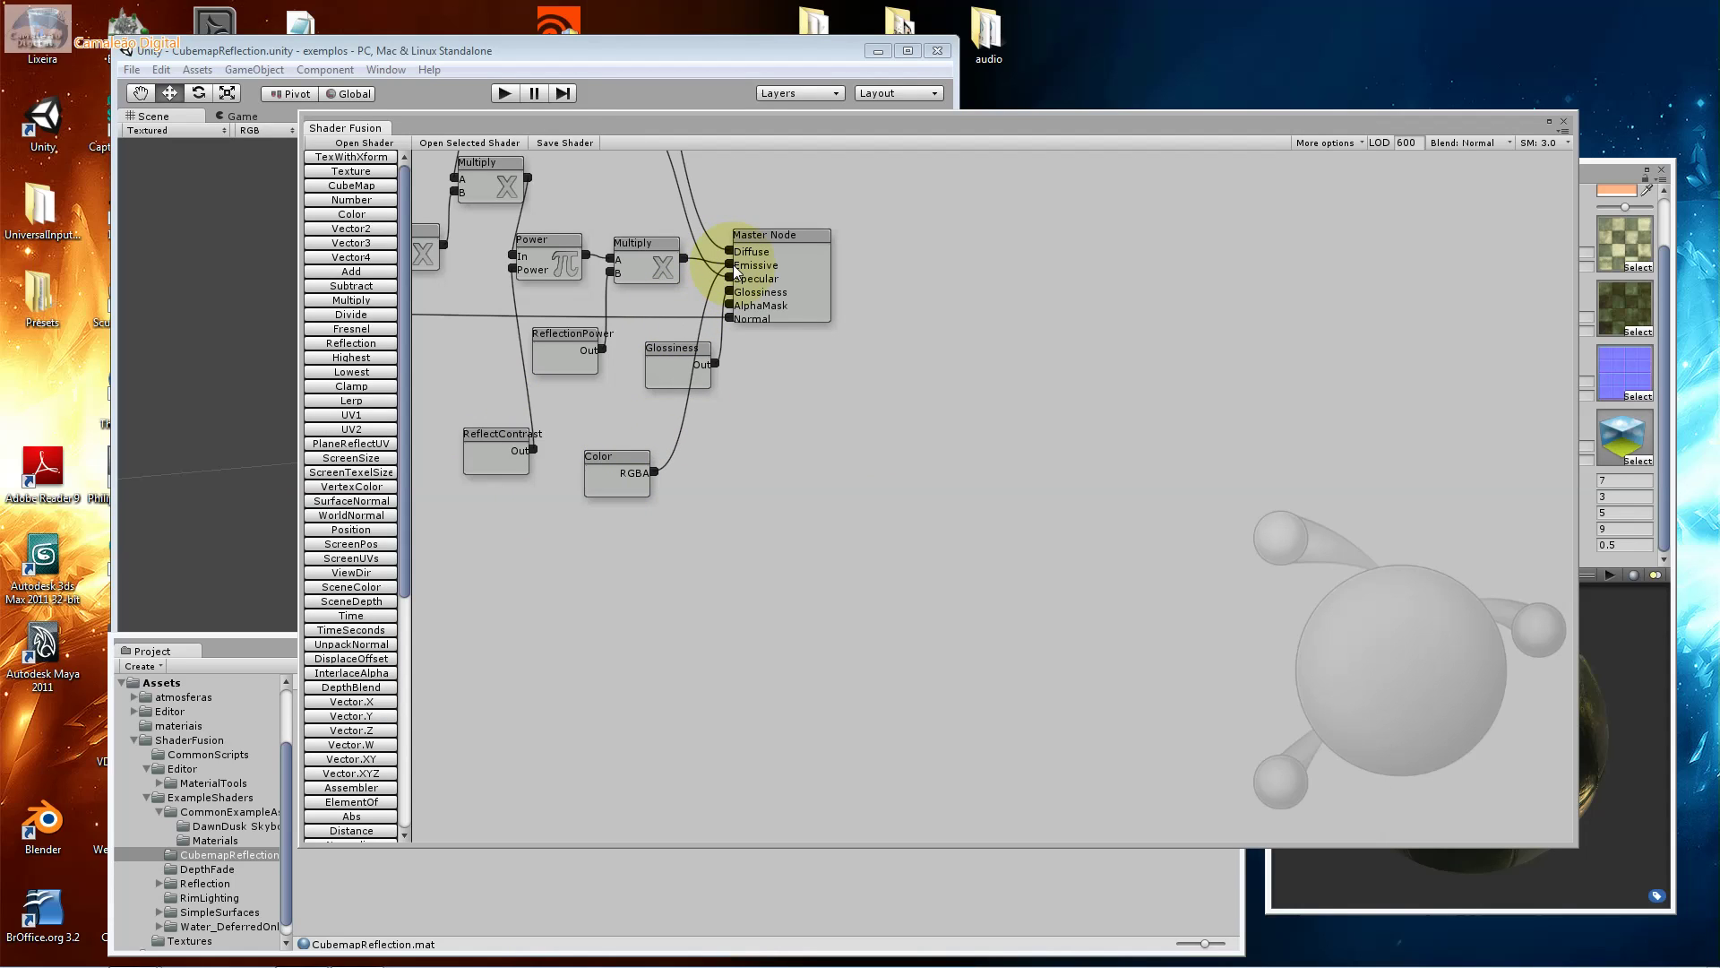
left_click_drag(734, 271, 745, 464)
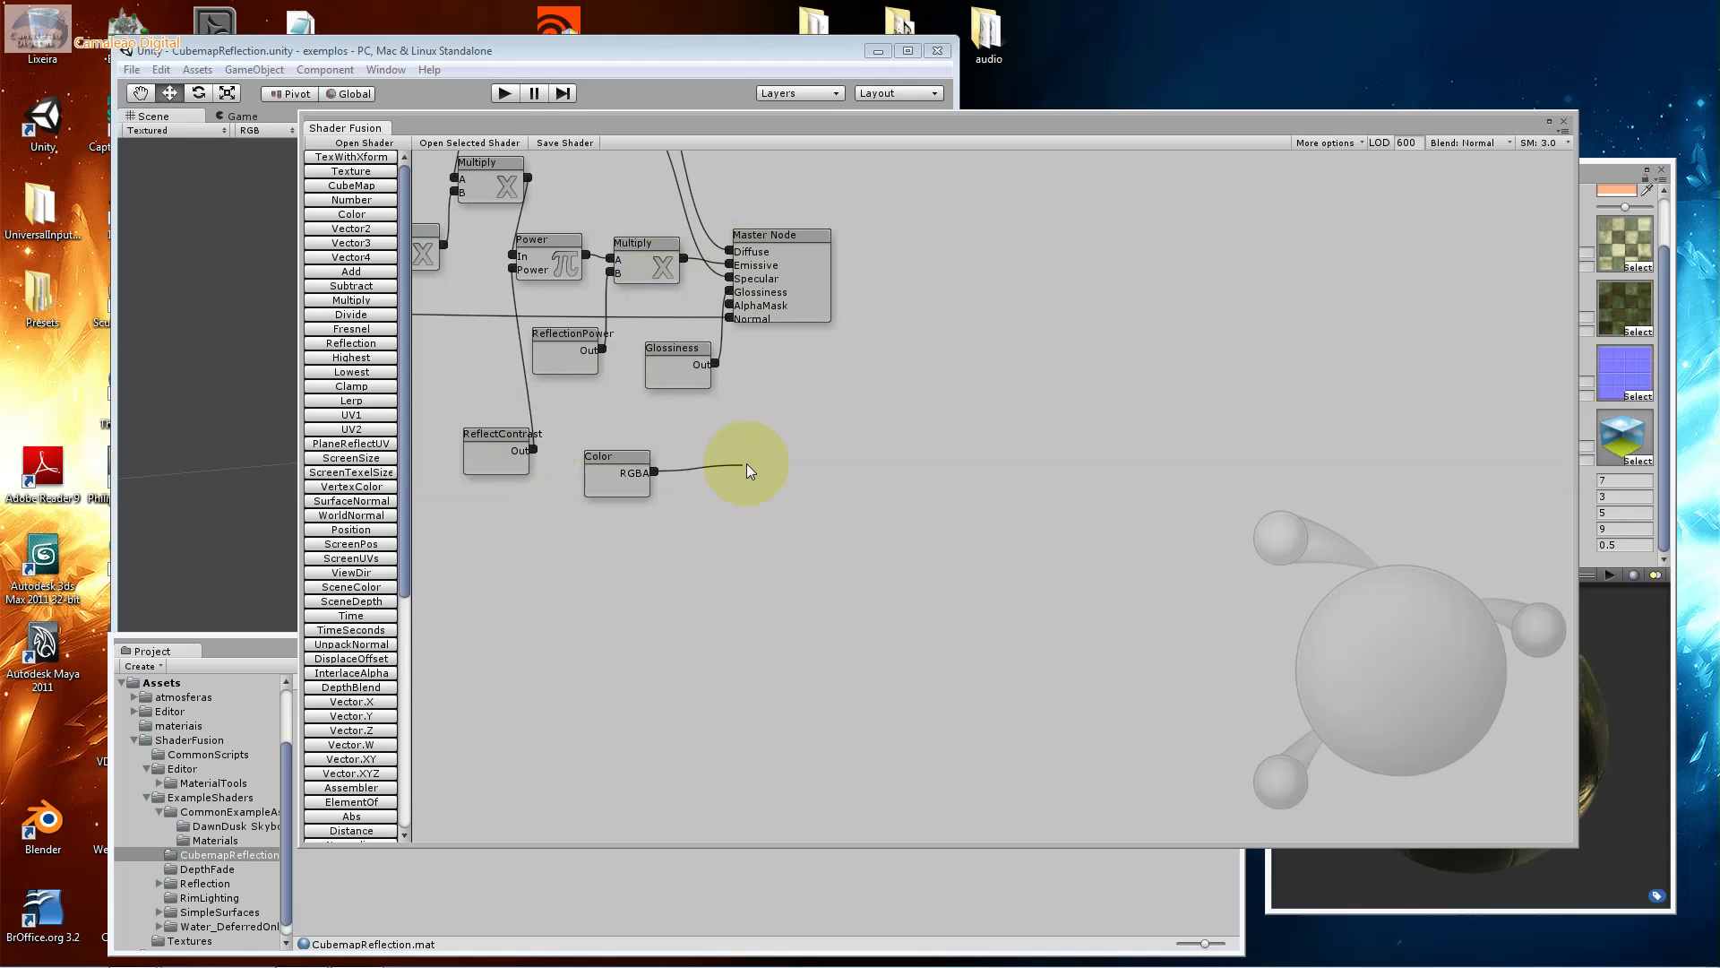
Try wiring the Color node to Emissive, then connect it to the Master Node's AlphaMask.
left_click(638, 262)
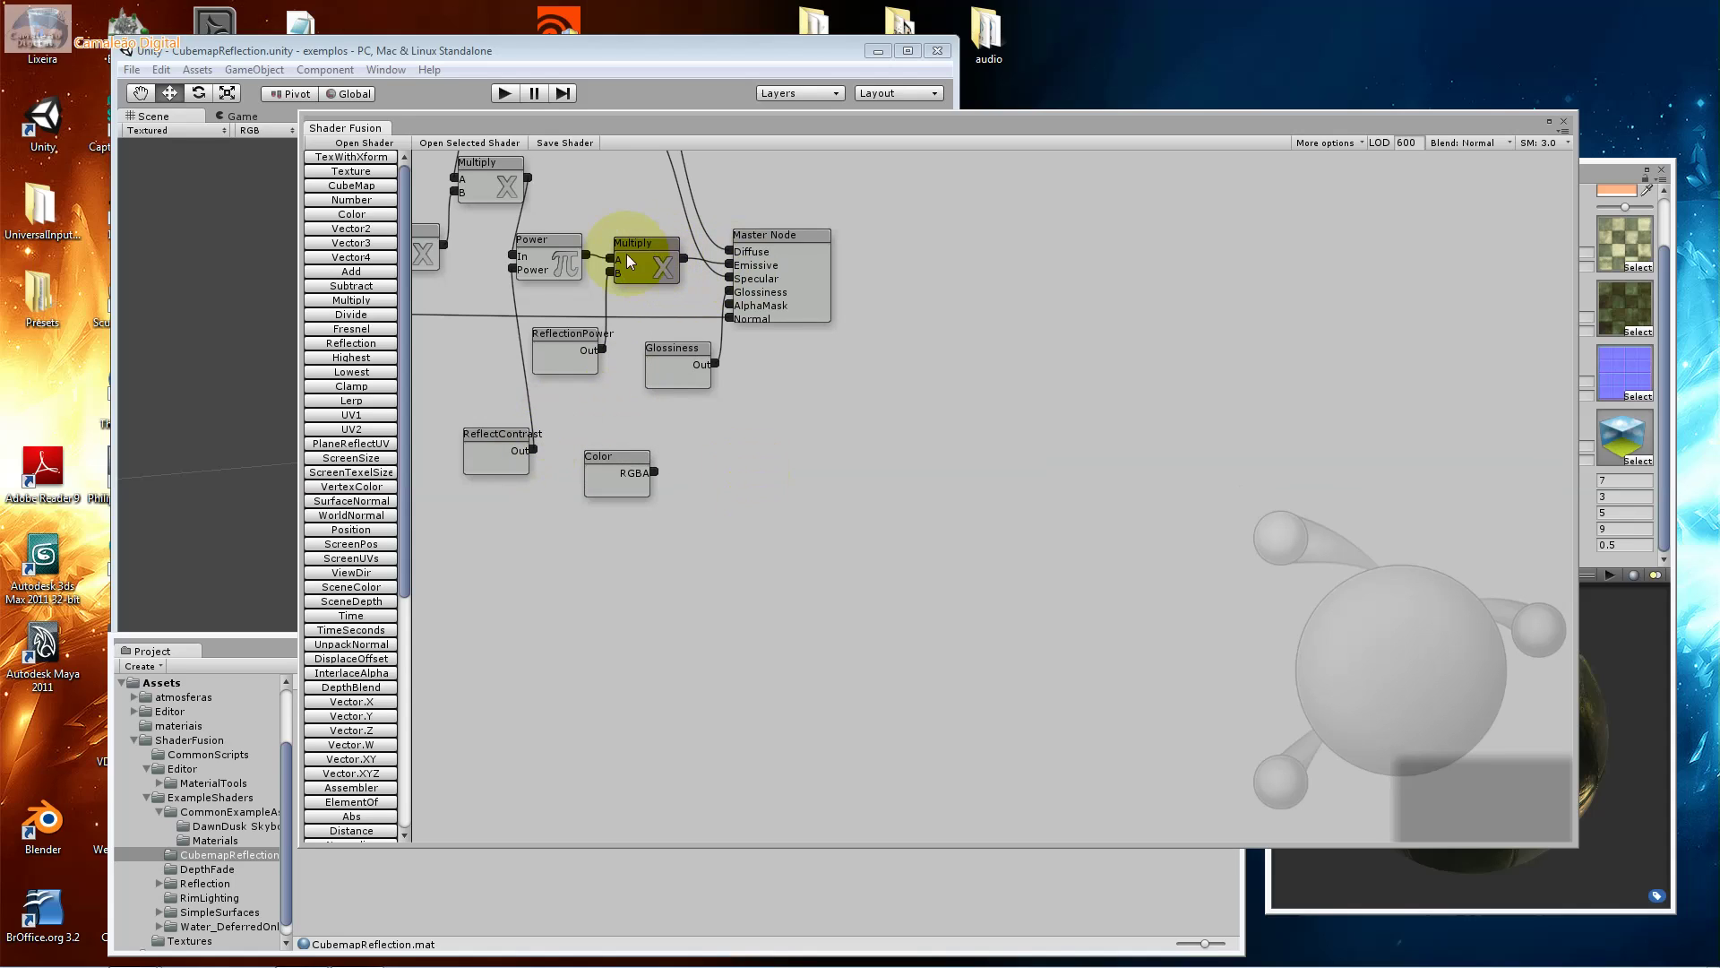
left_click(568, 261)
left_click(645, 486)
left_click_drag(652, 470, 727, 269)
mouse_move(667, 456)
left_mouse_down()
mouse_move(729, 263)
mouse_move(654, 470)
left_mouse_up()
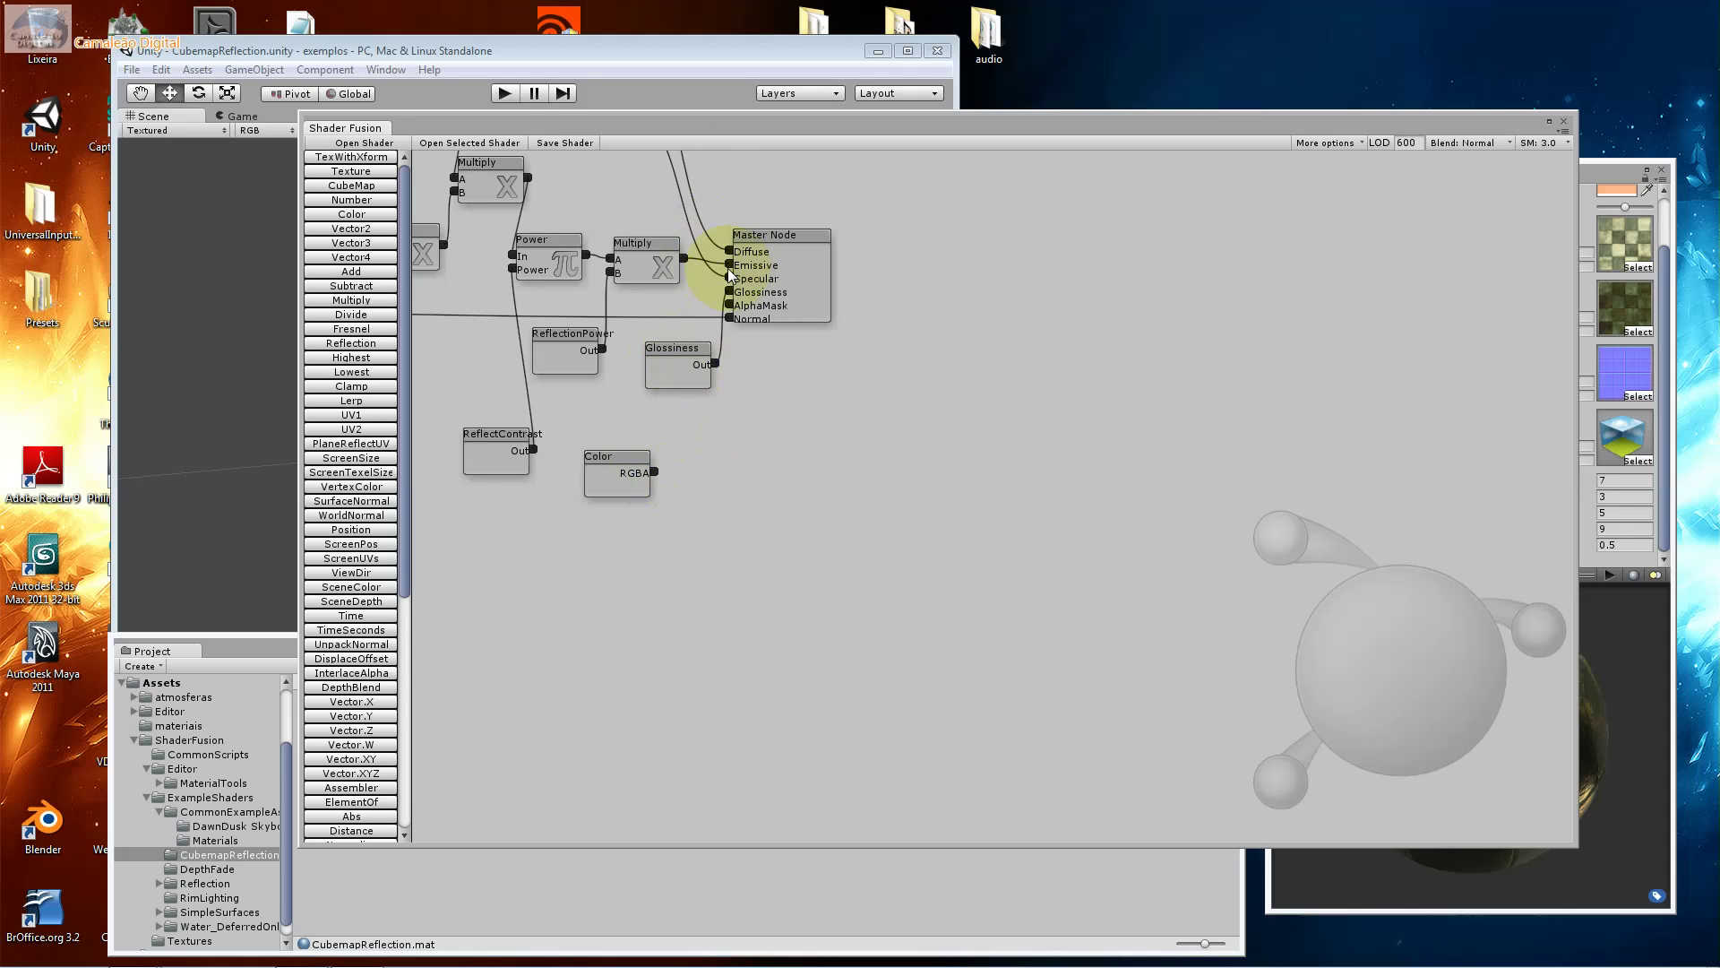
mouse_move(727, 269)
left_mouse_down()
mouse_move(651, 472)
mouse_move(734, 292)
left_mouse_up()
left_click_drag(728, 307, 654, 471)
left_click_drag(744, 133, 1120, 308)
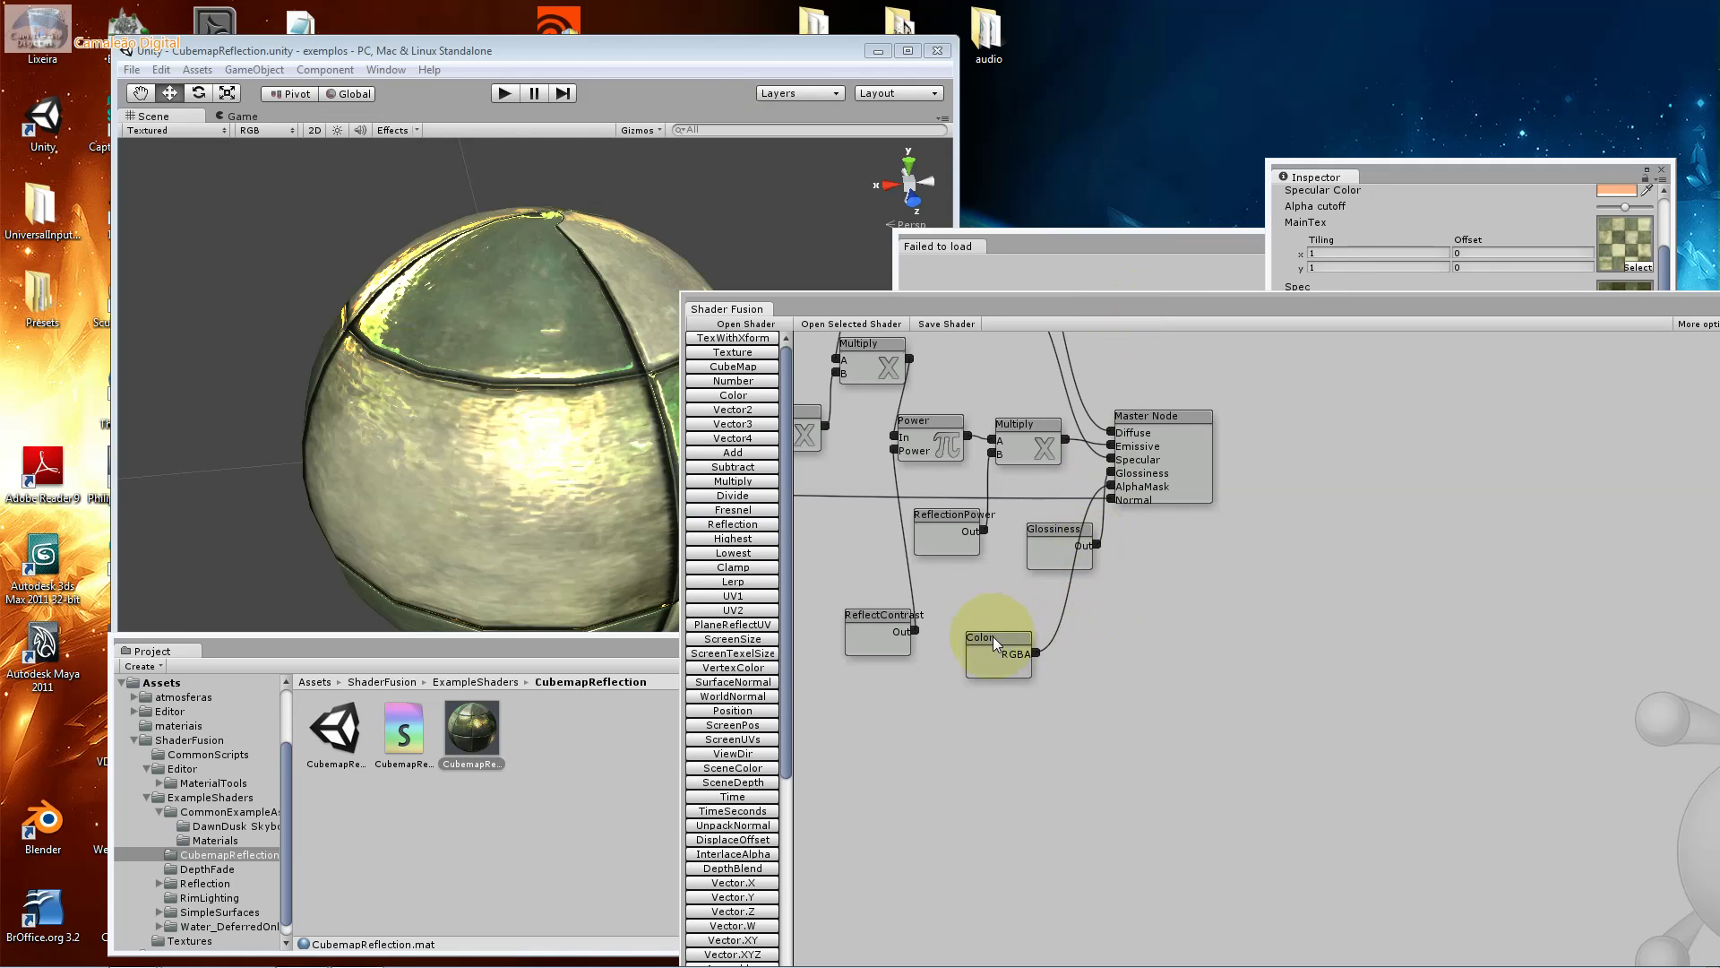
Connect Color to Emissive, save the shader, then detach the AlphaMask link and select Color.
left_click_drag(1034, 643, 805, 388)
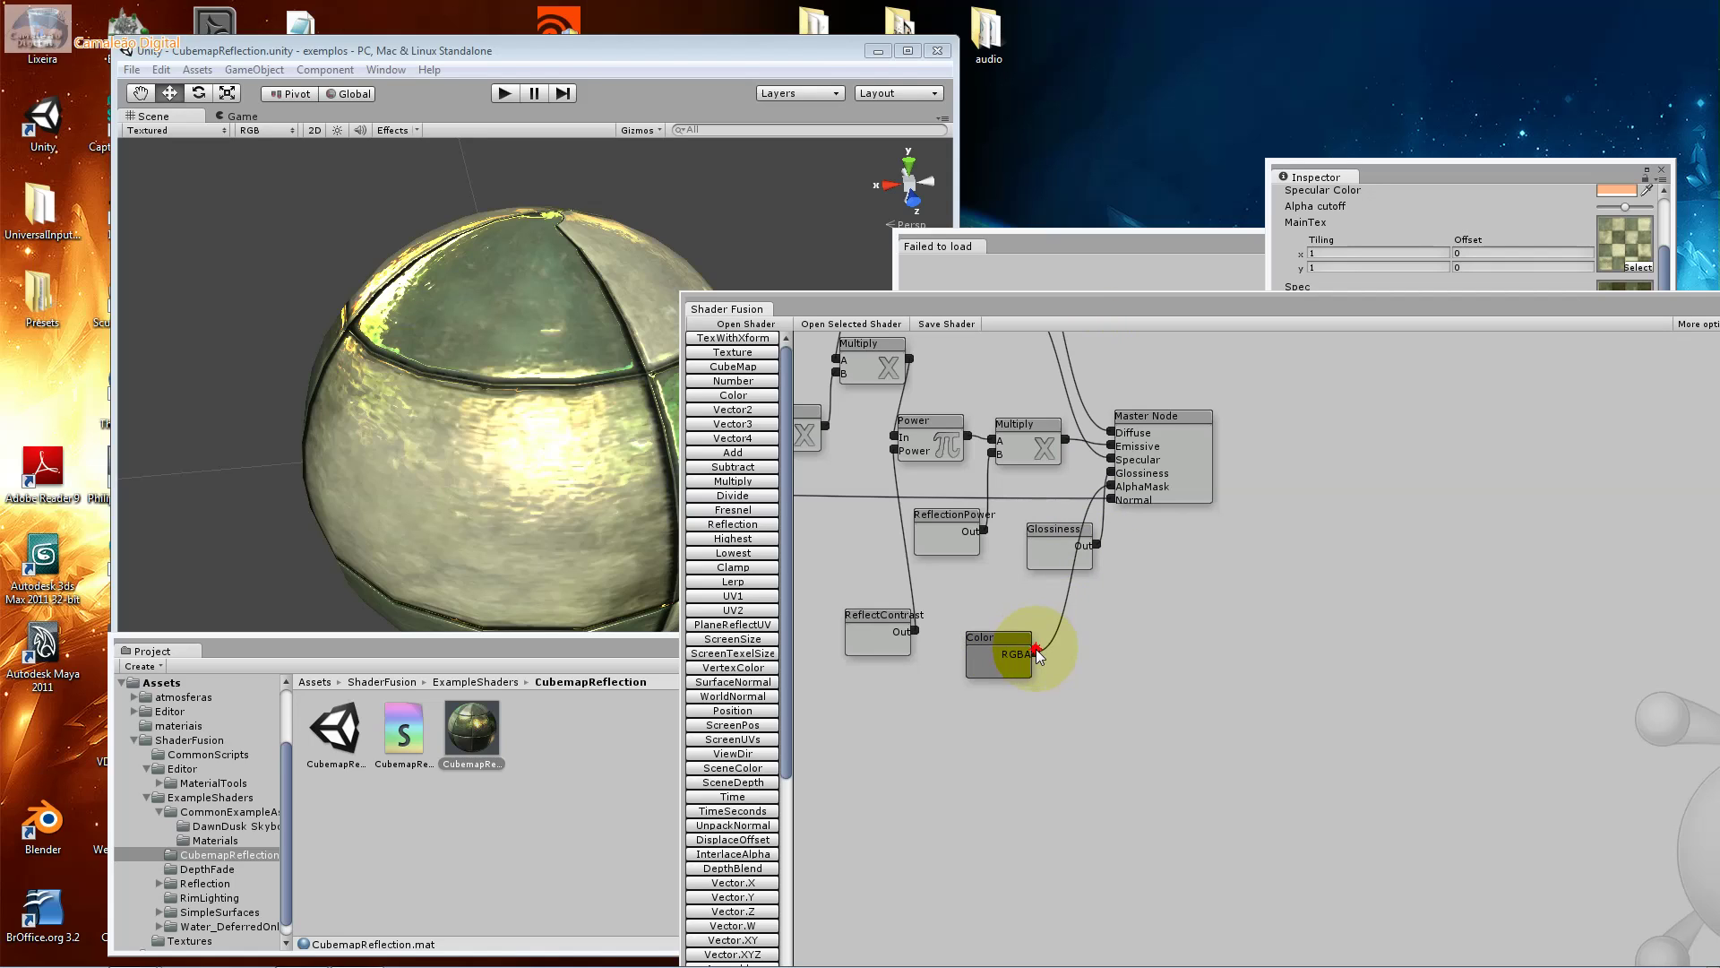
left_click(831, 365)
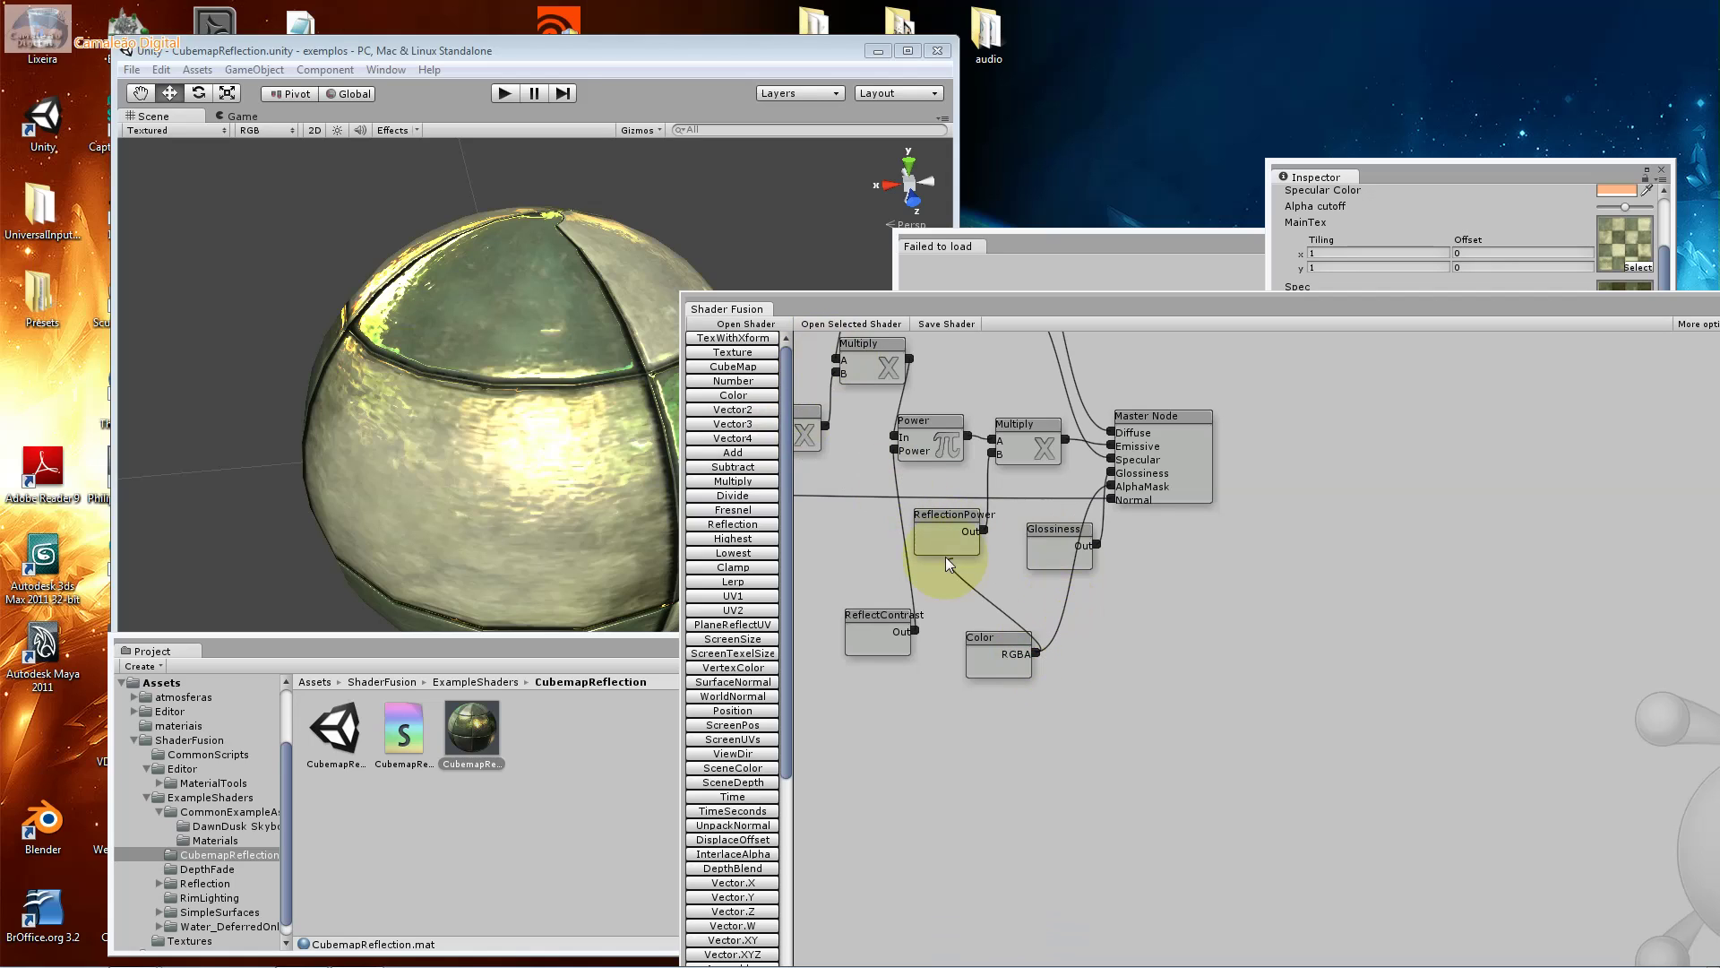
left_click_drag(947, 561, 892, 448)
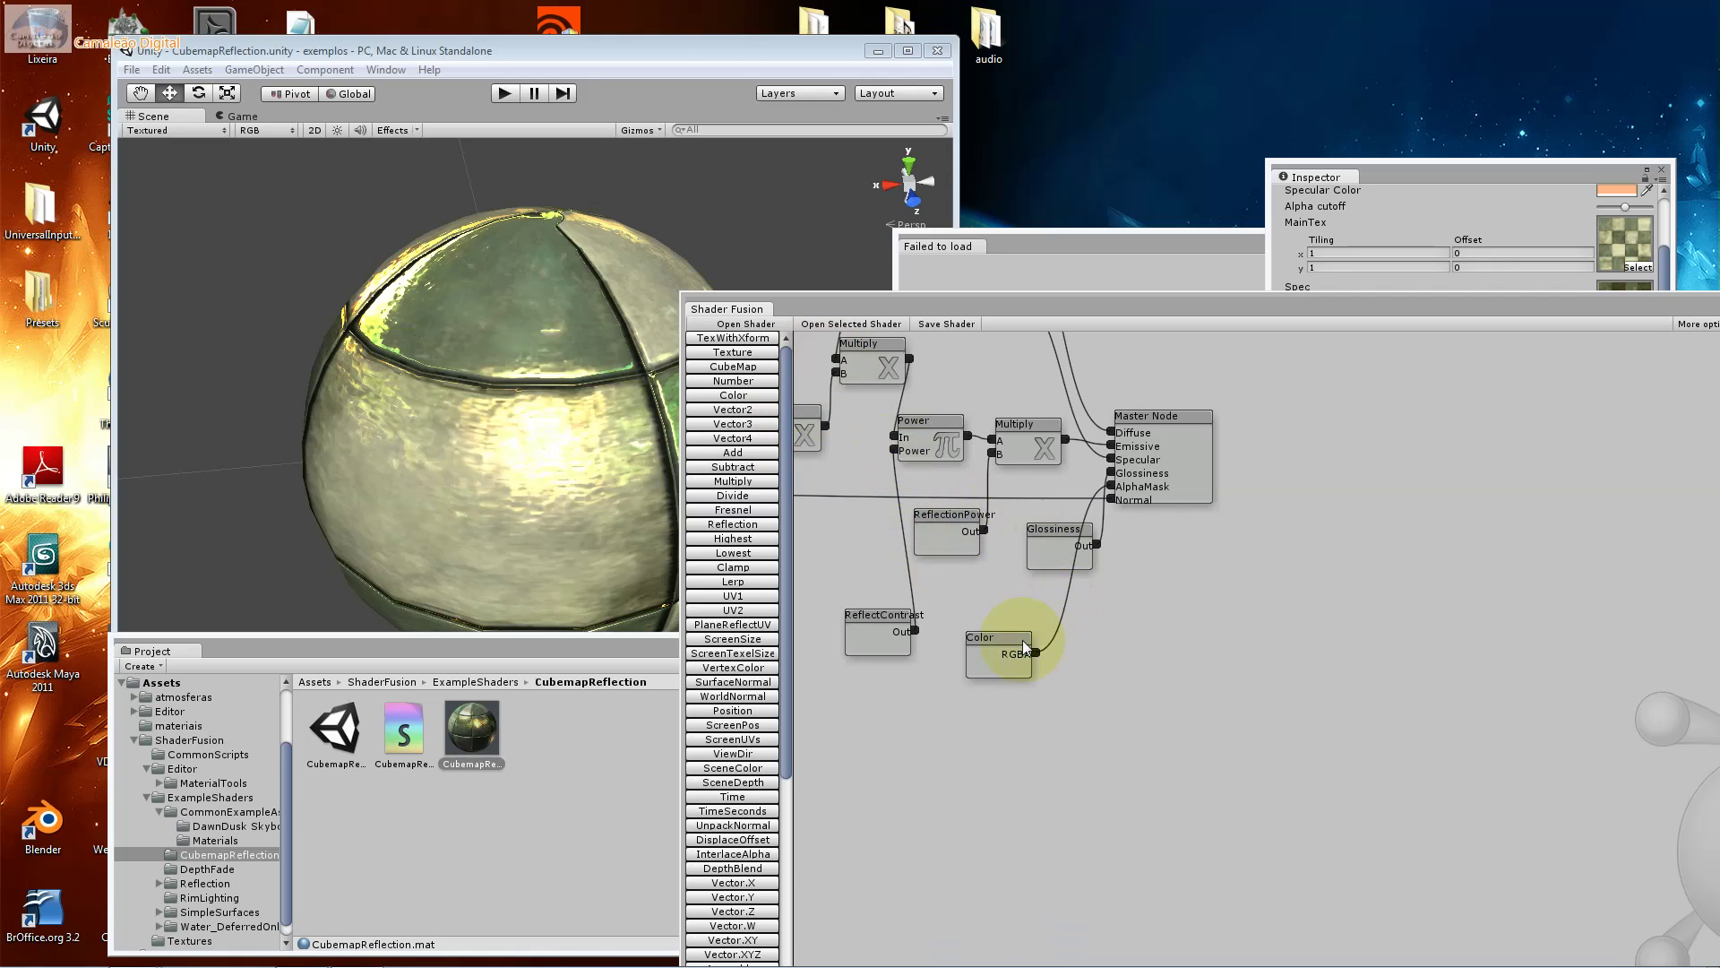
left_click_drag(1052, 595, 1116, 443)
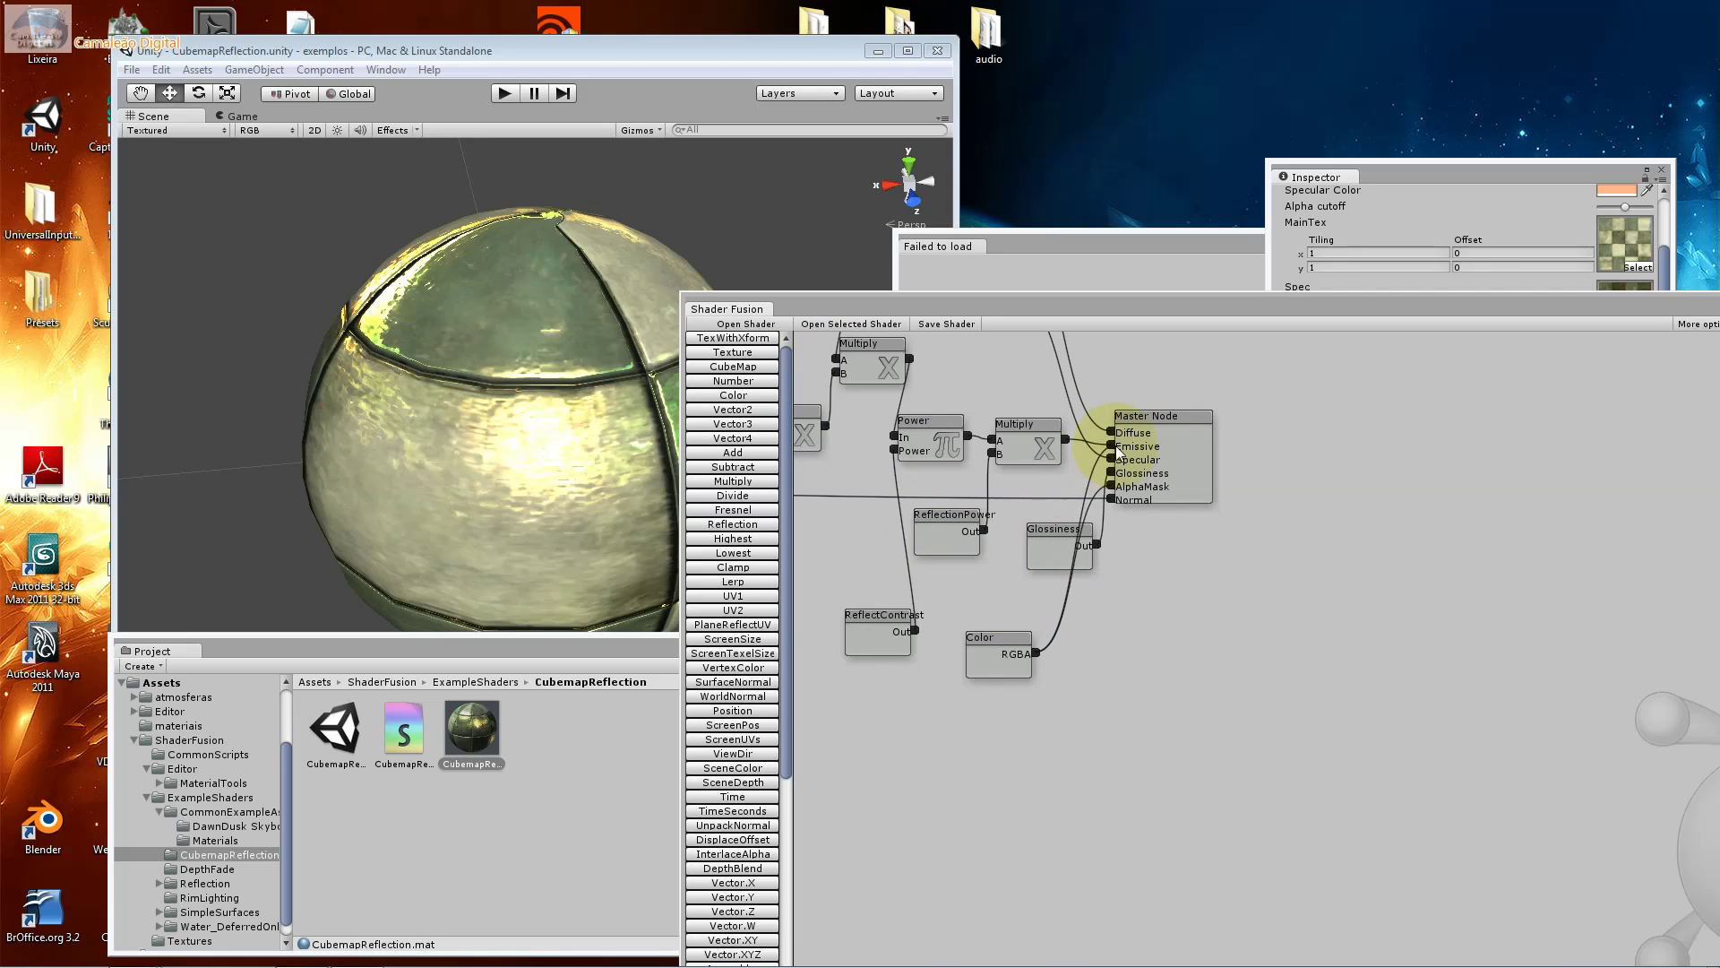
left_click_drag(1116, 443, 1113, 450)
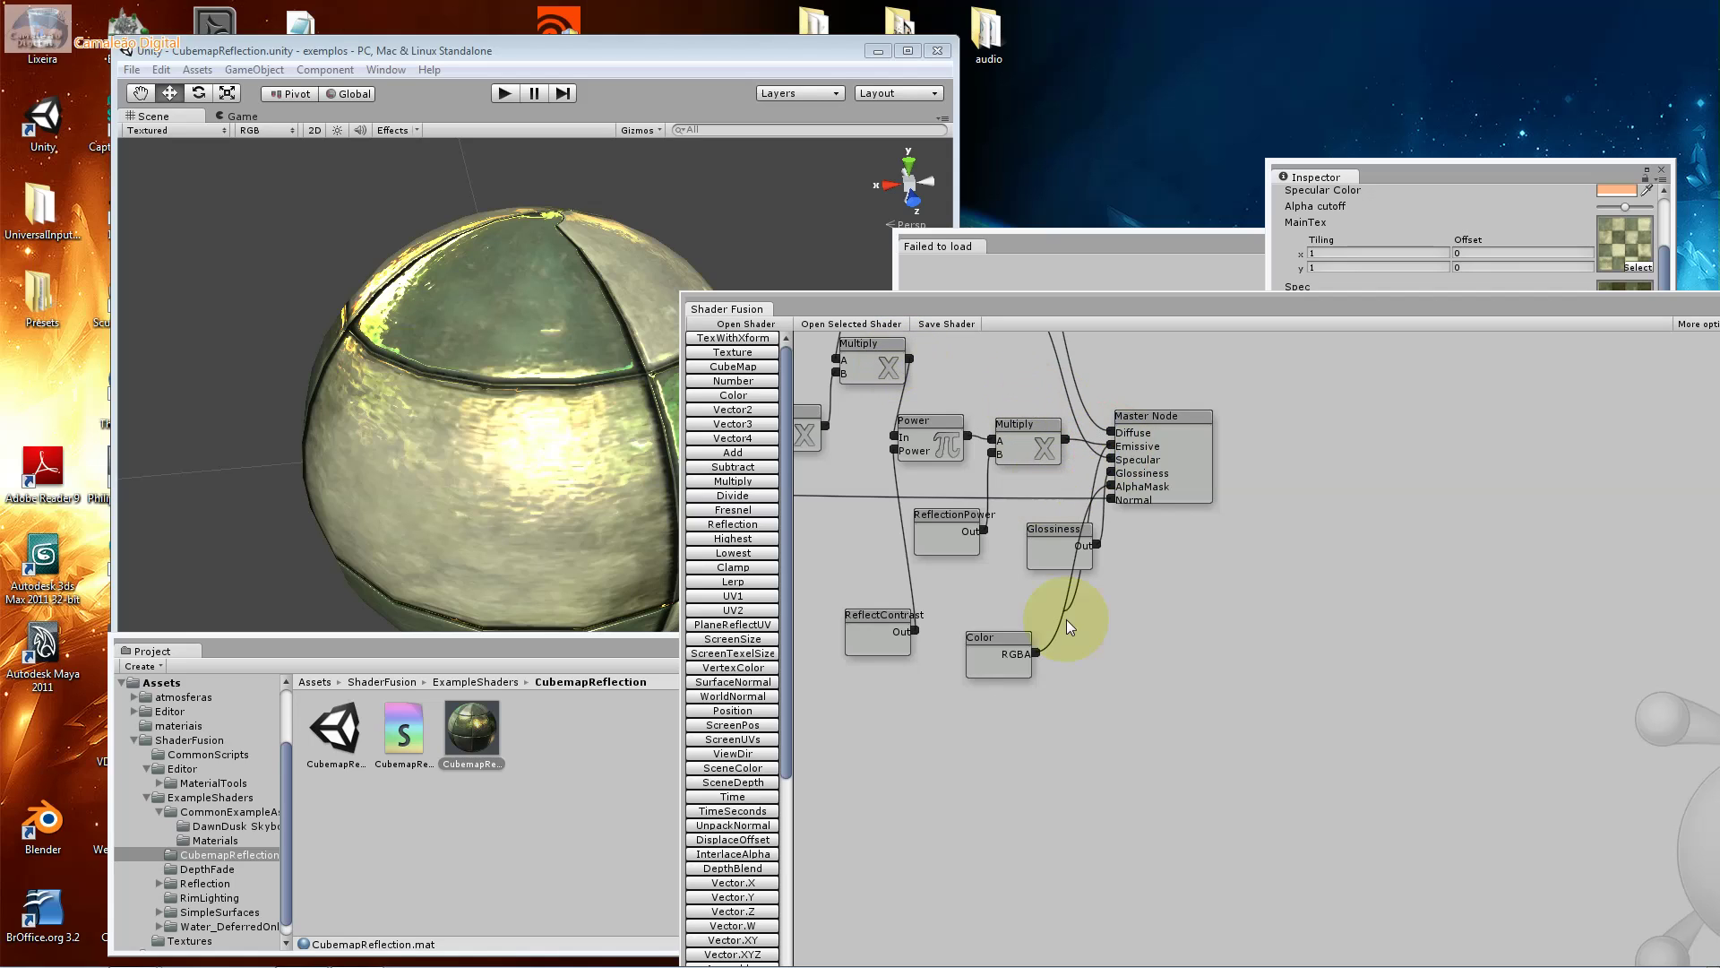
left_click(928, 326)
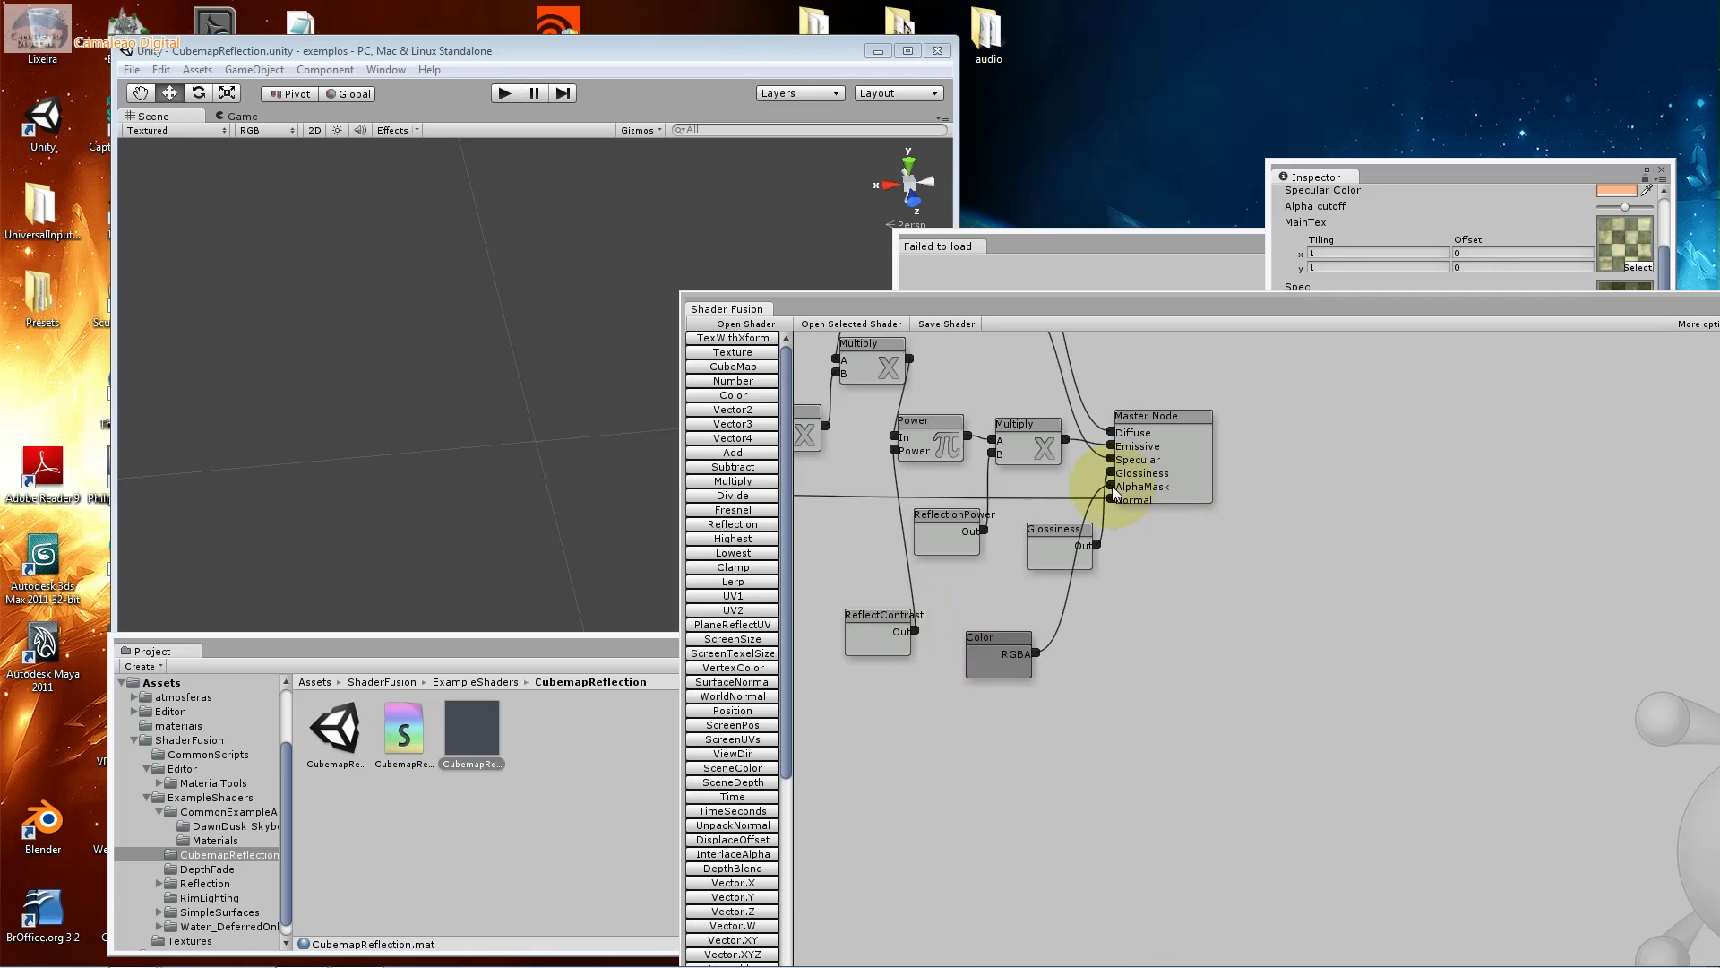
left_click_drag(1115, 491, 1118, 571)
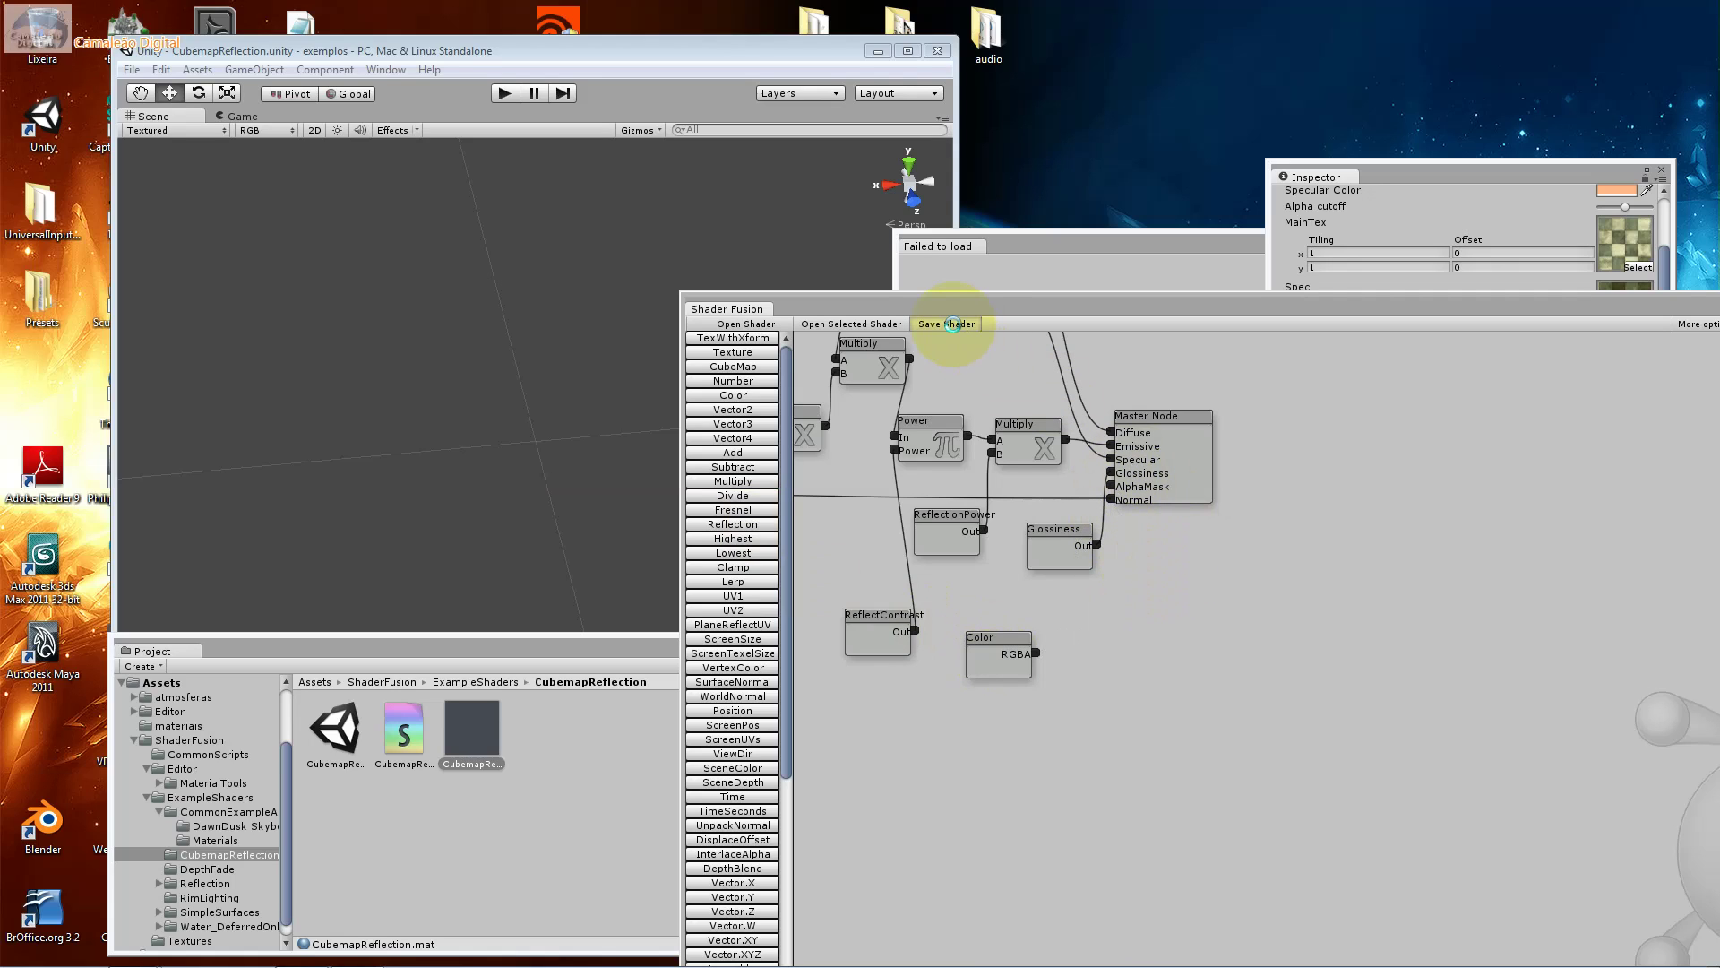
left_click(984, 642)
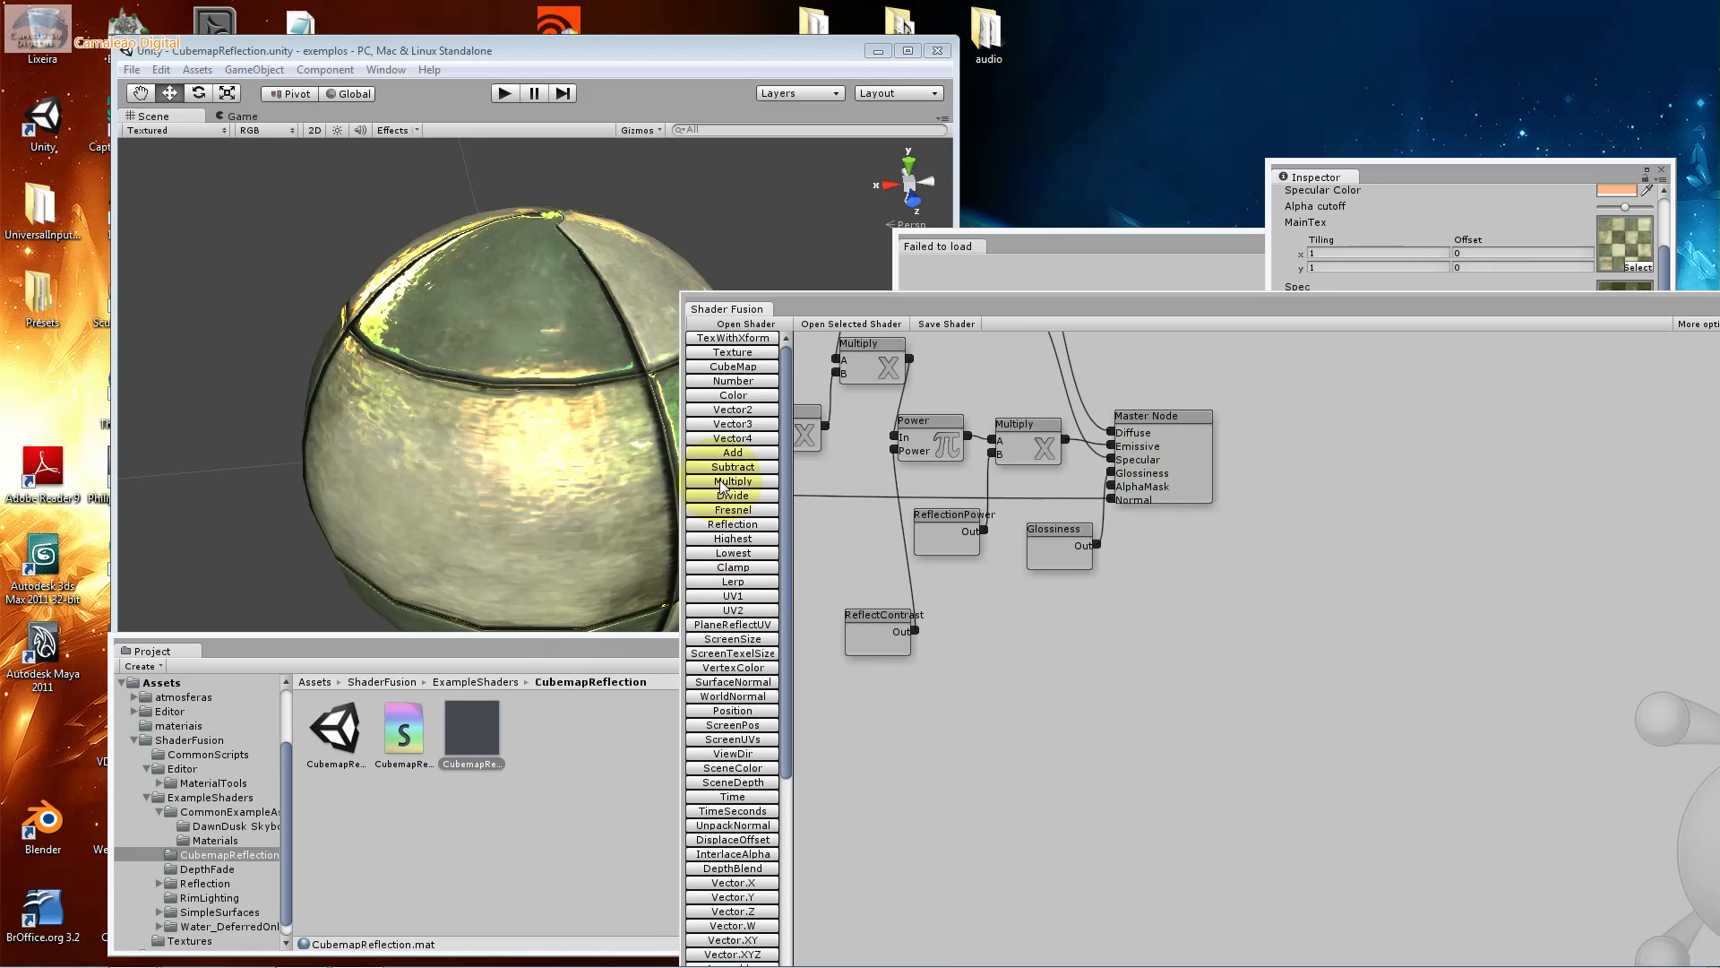
Add a Texture4 node and position it in the graph.
left_click(733, 353)
left_click_drag(1277, 666, 1110, 658)
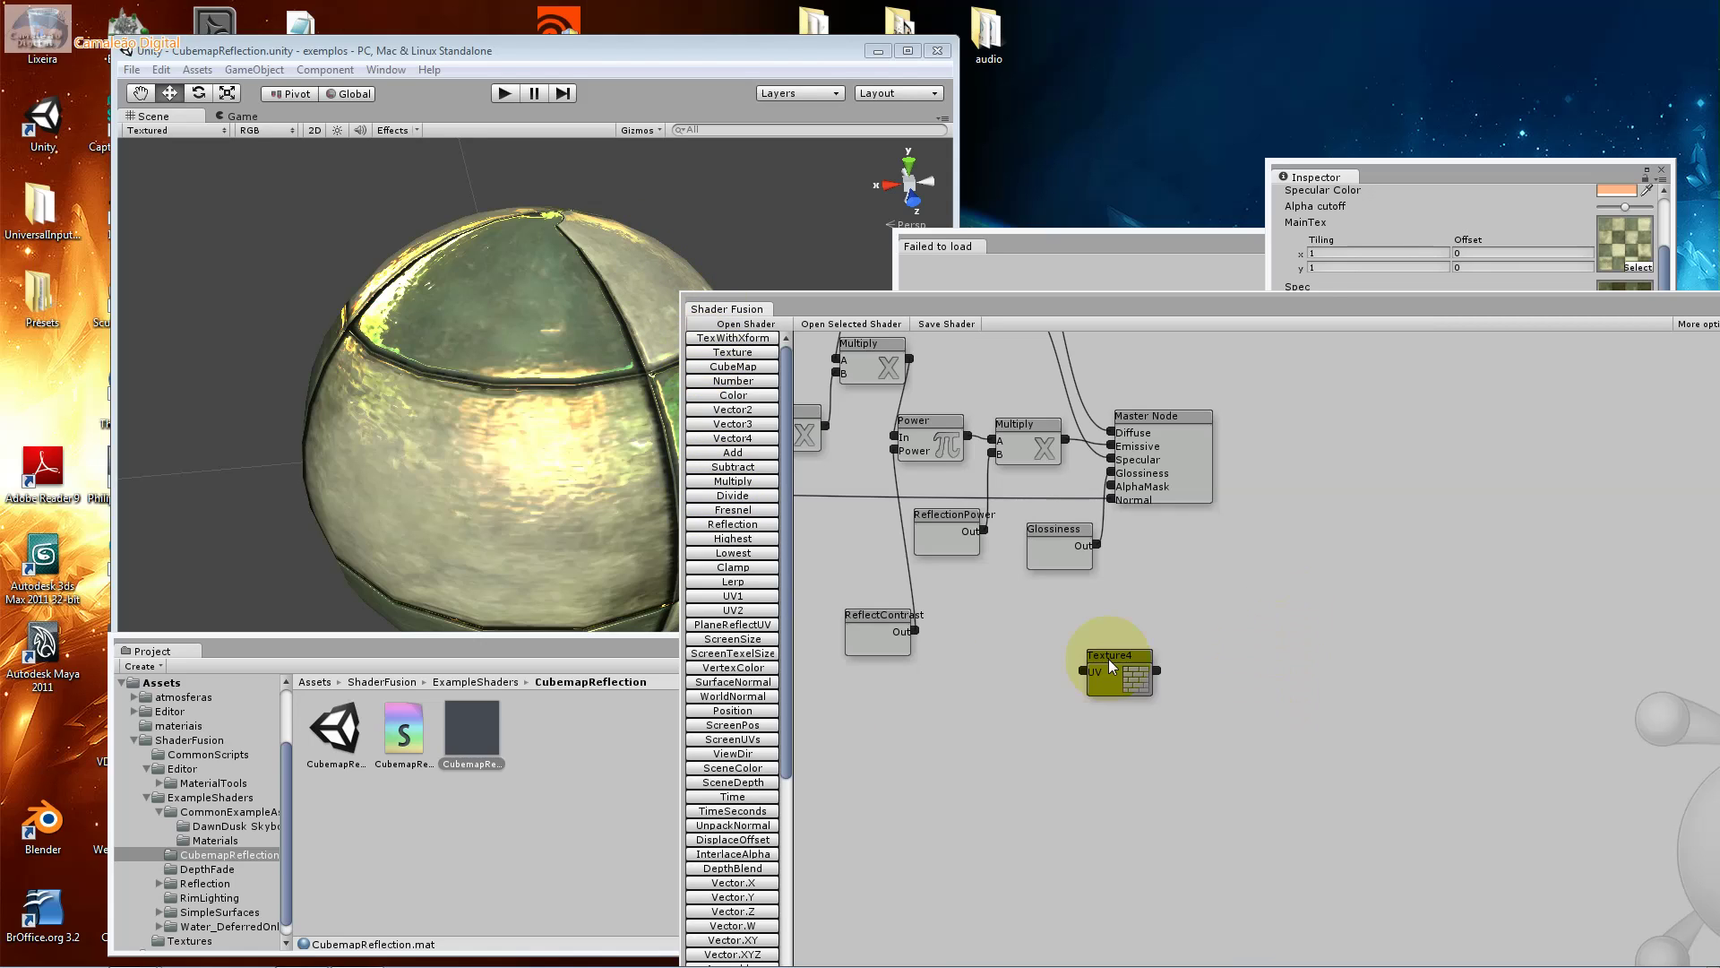
left_click(1406, 240)
left_click_drag(896, 690, 902, 689)
left_click(1114, 289)
left_click_drag(1091, 302, 751, 117)
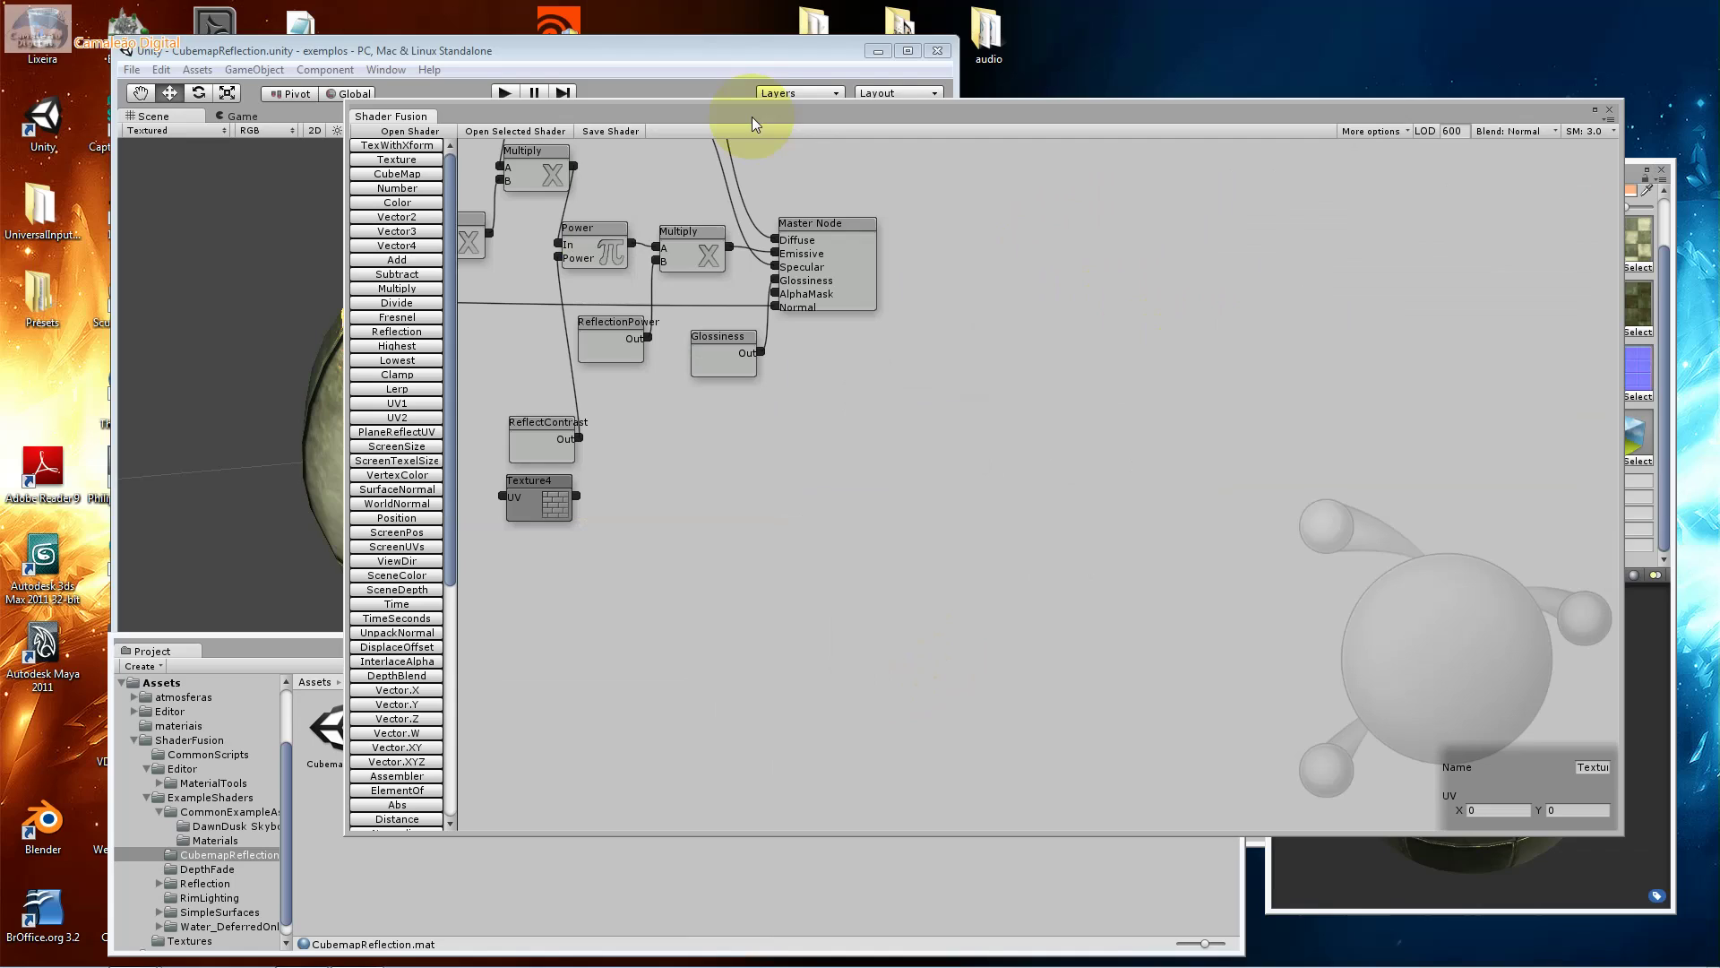
Assign the Mill_Wood_D texture to the Texture4 node and bring up the Open shader dialog.
left_click(1594, 767)
left_click(1595, 766)
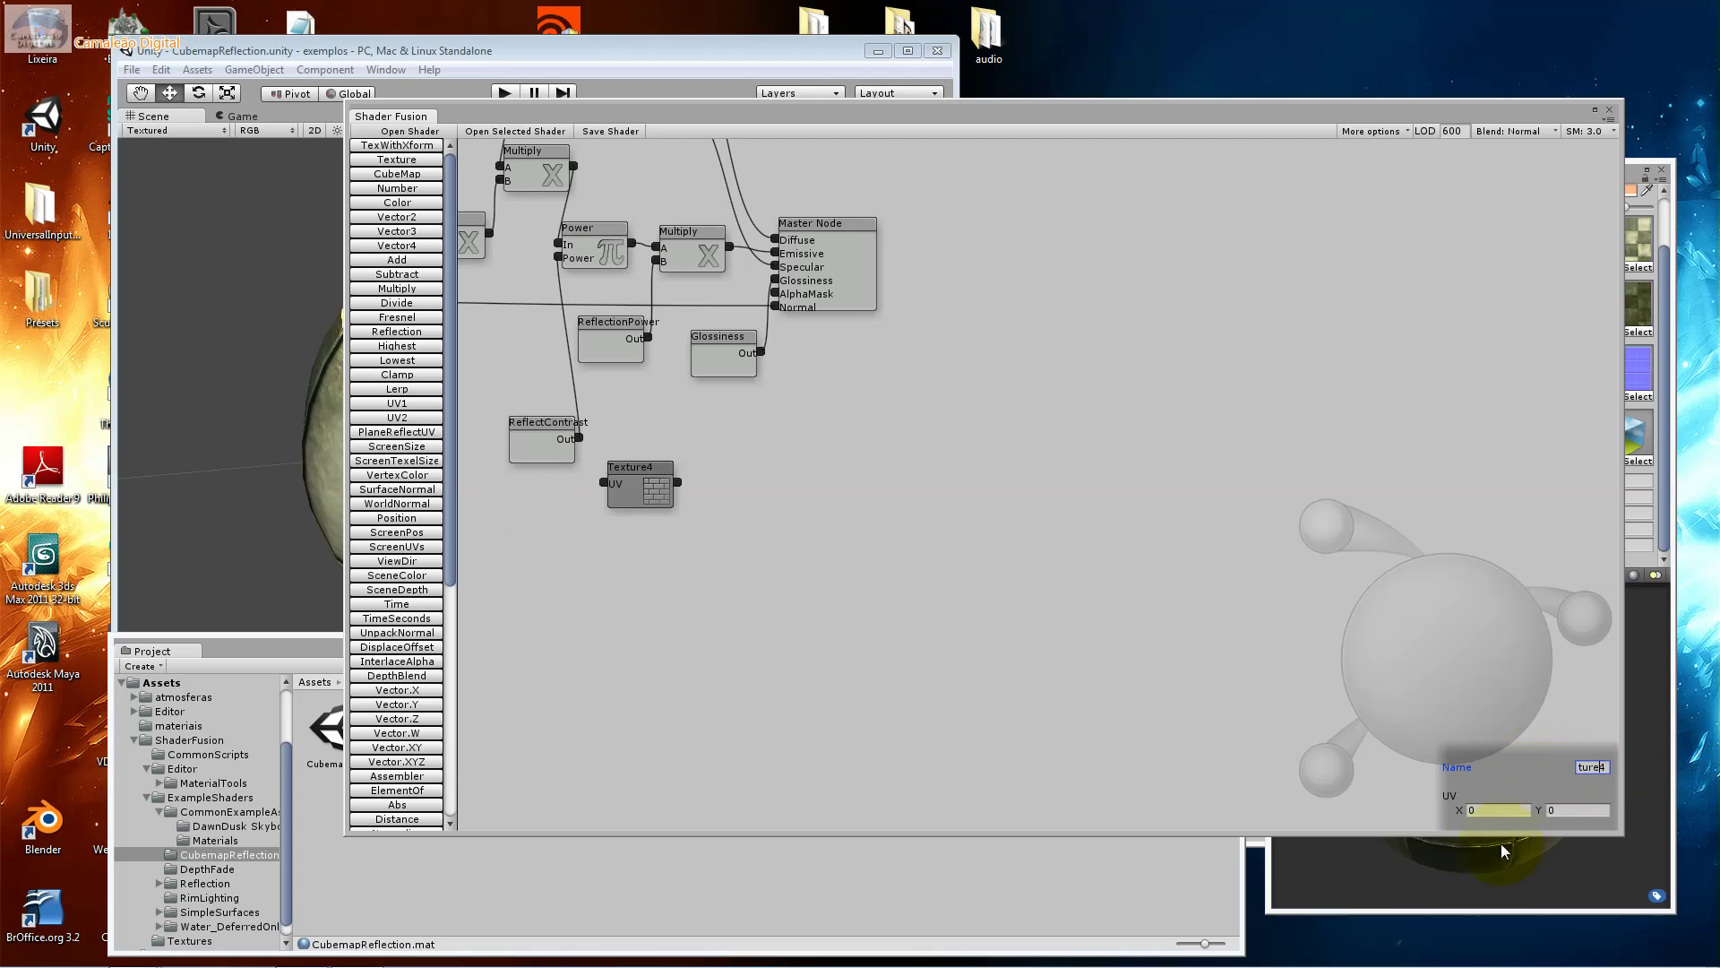
left_click(1464, 767)
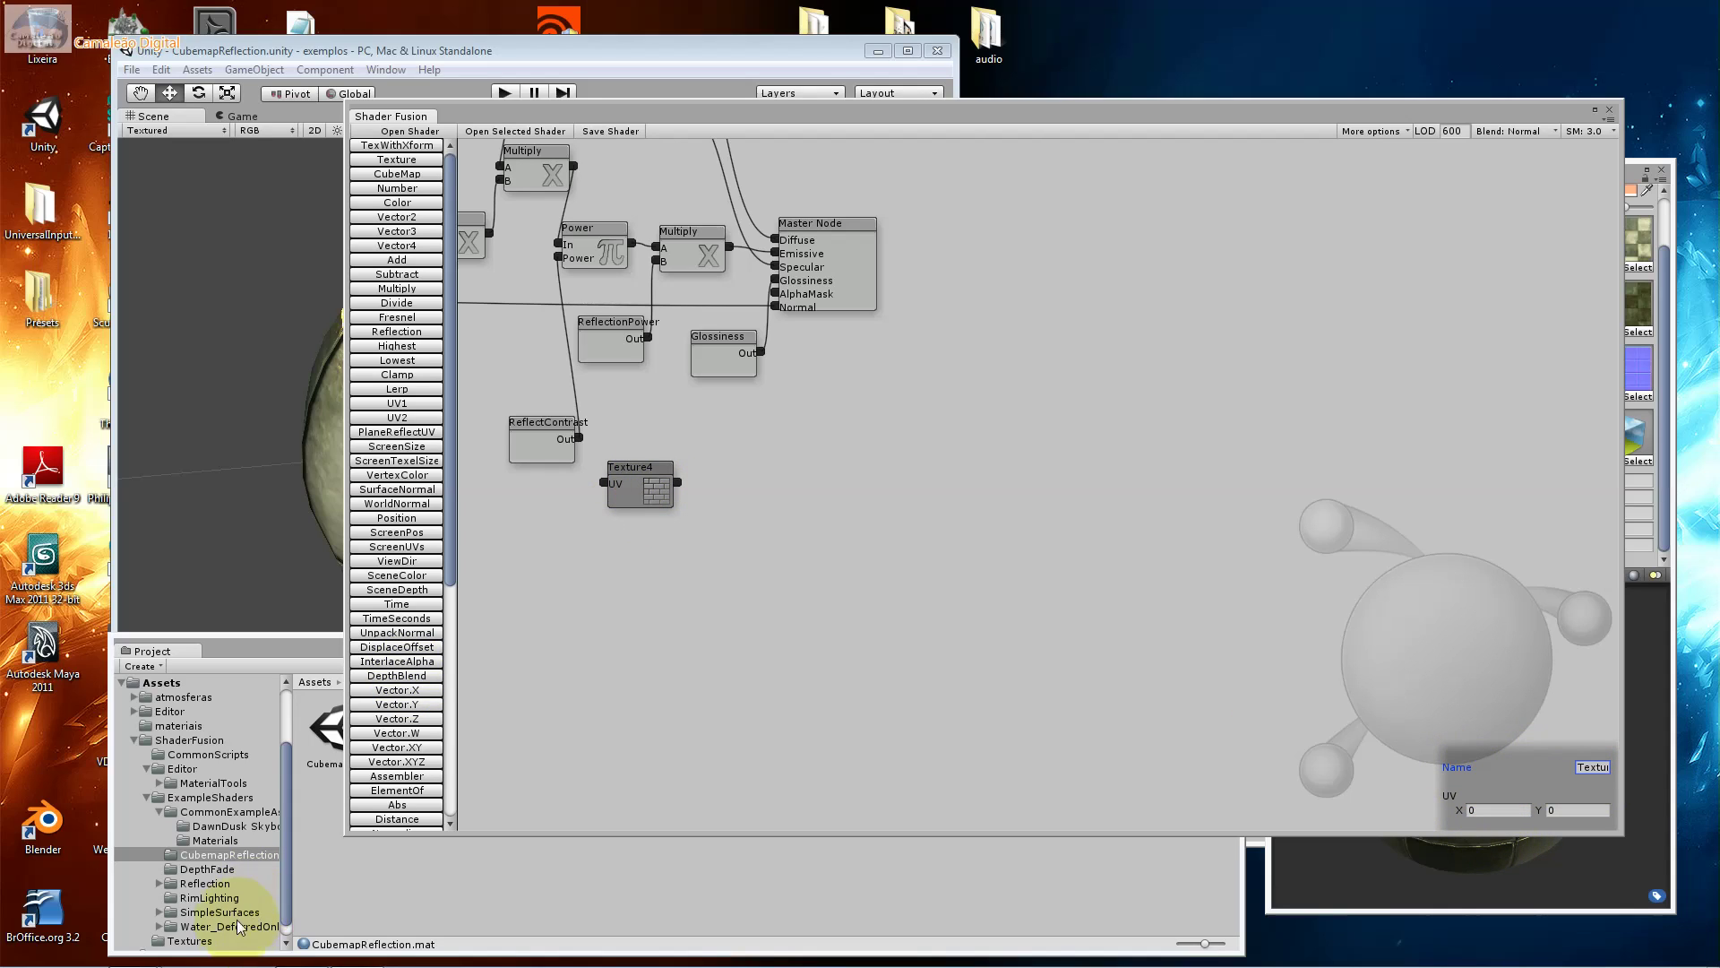
left_click_drag(283, 870, 278, 895)
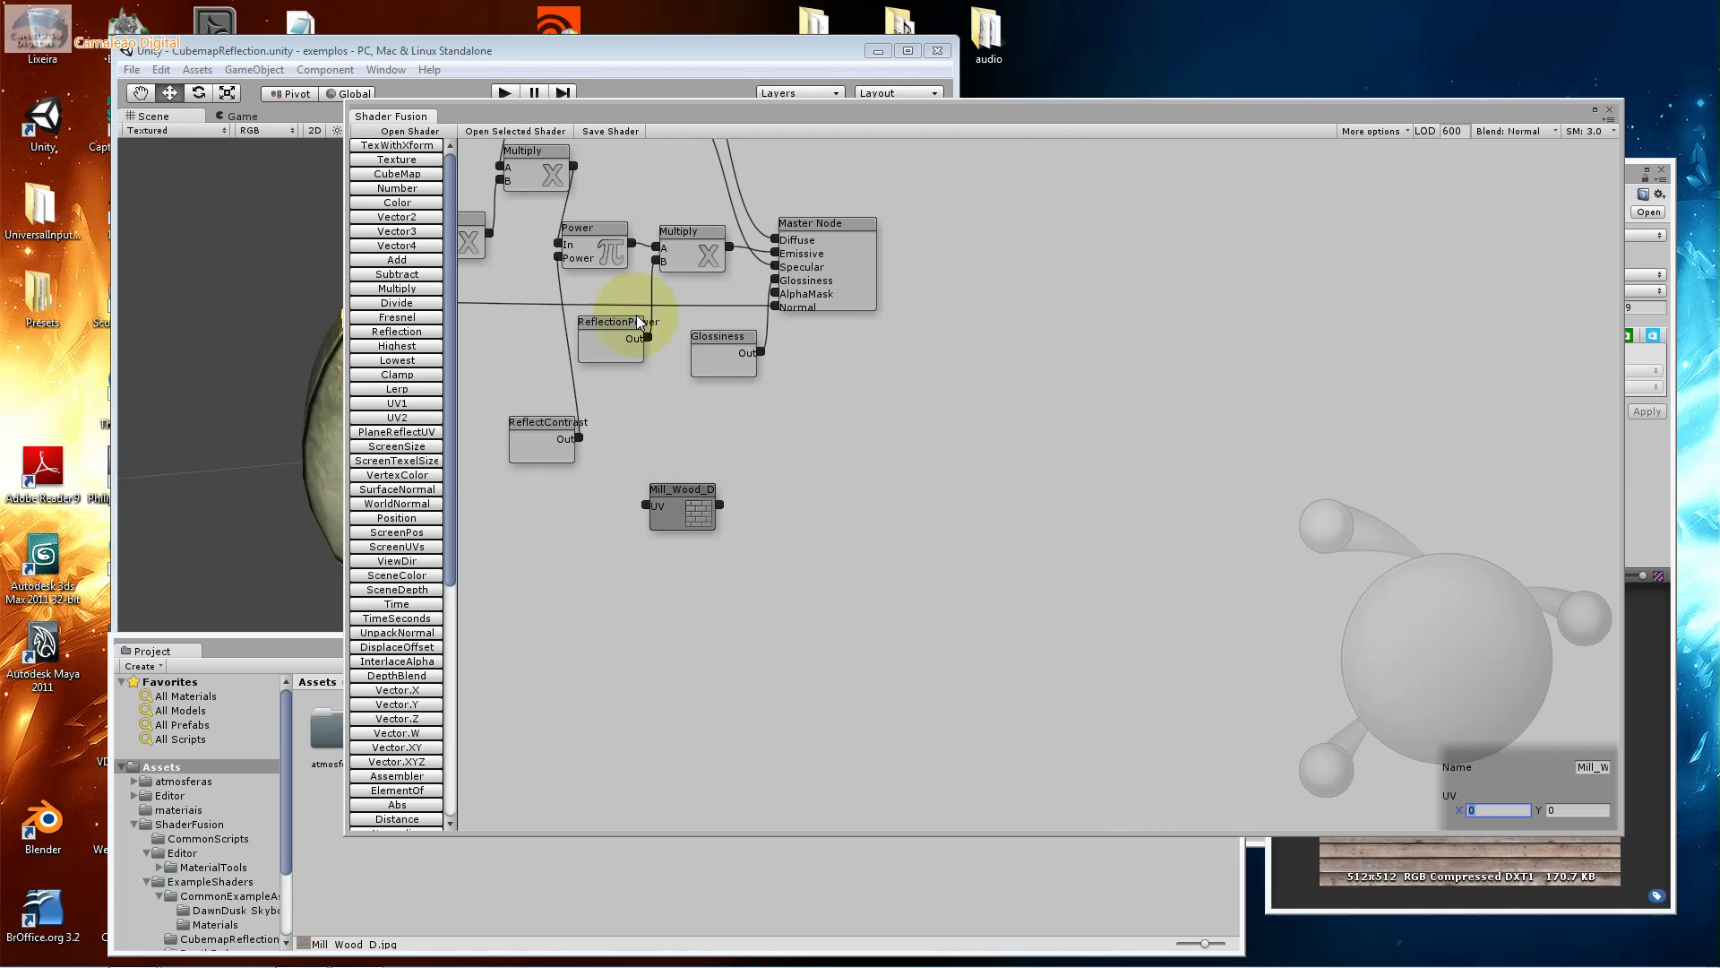
left_click(436, 135)
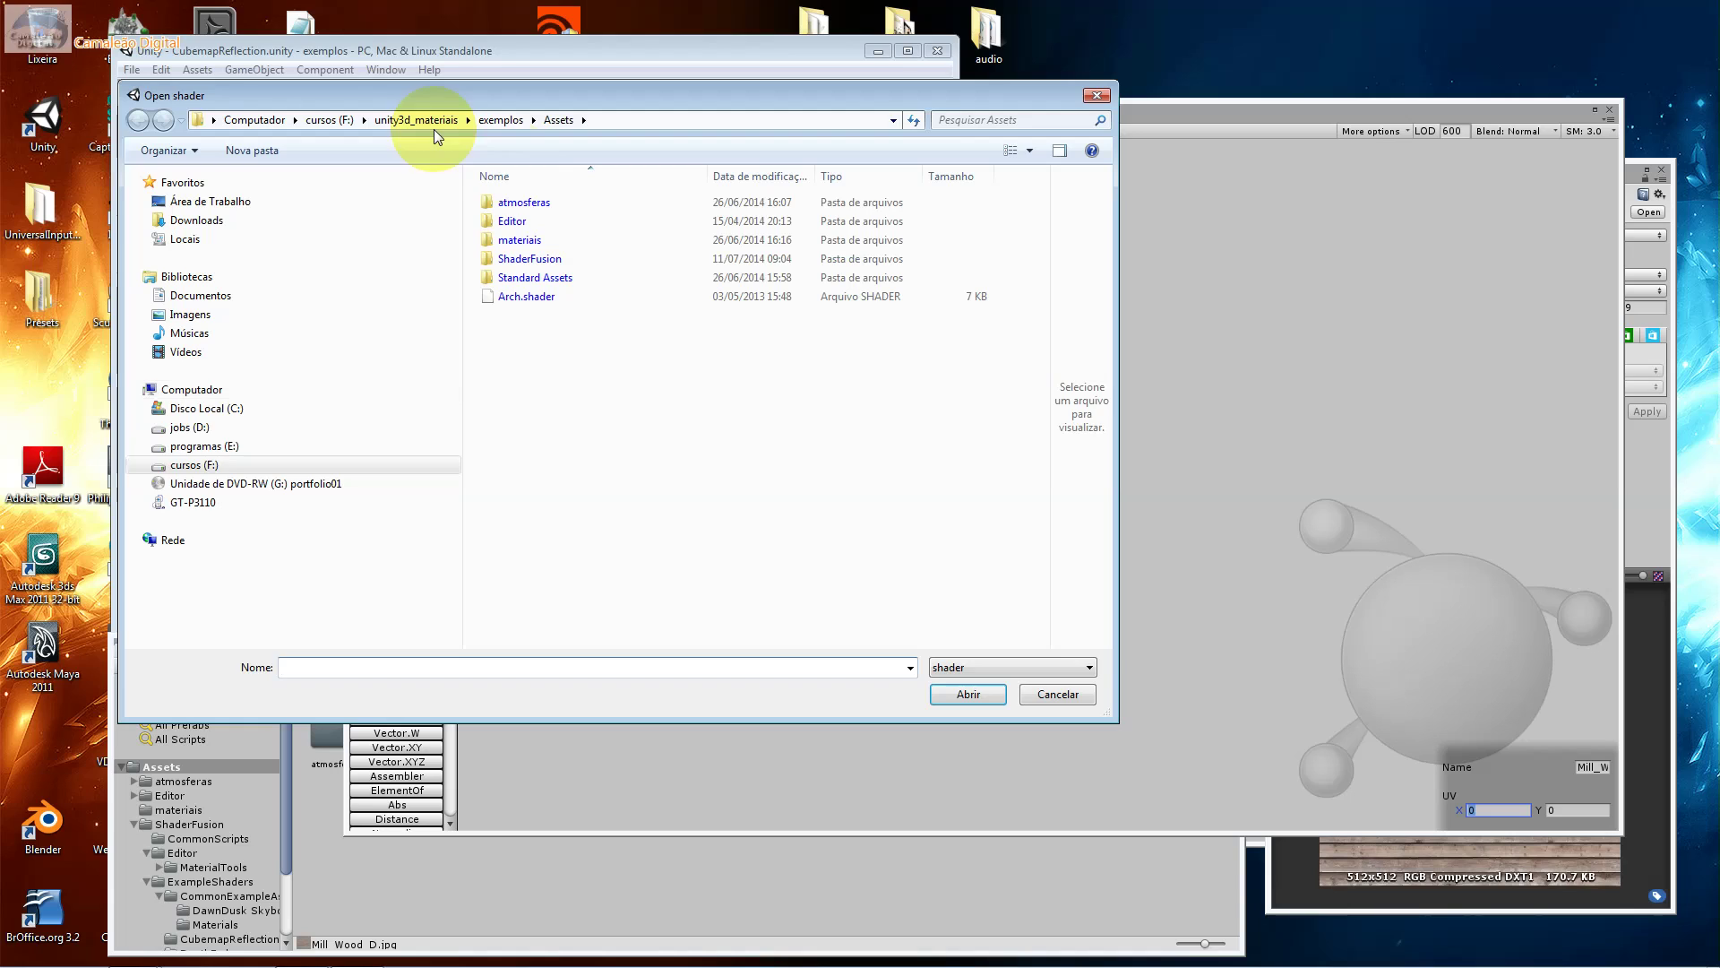
Load Arch.shader from the Assets folder, dismissing the message, leaving only the Master Node.
left_click(527, 299)
double_click(526, 299)
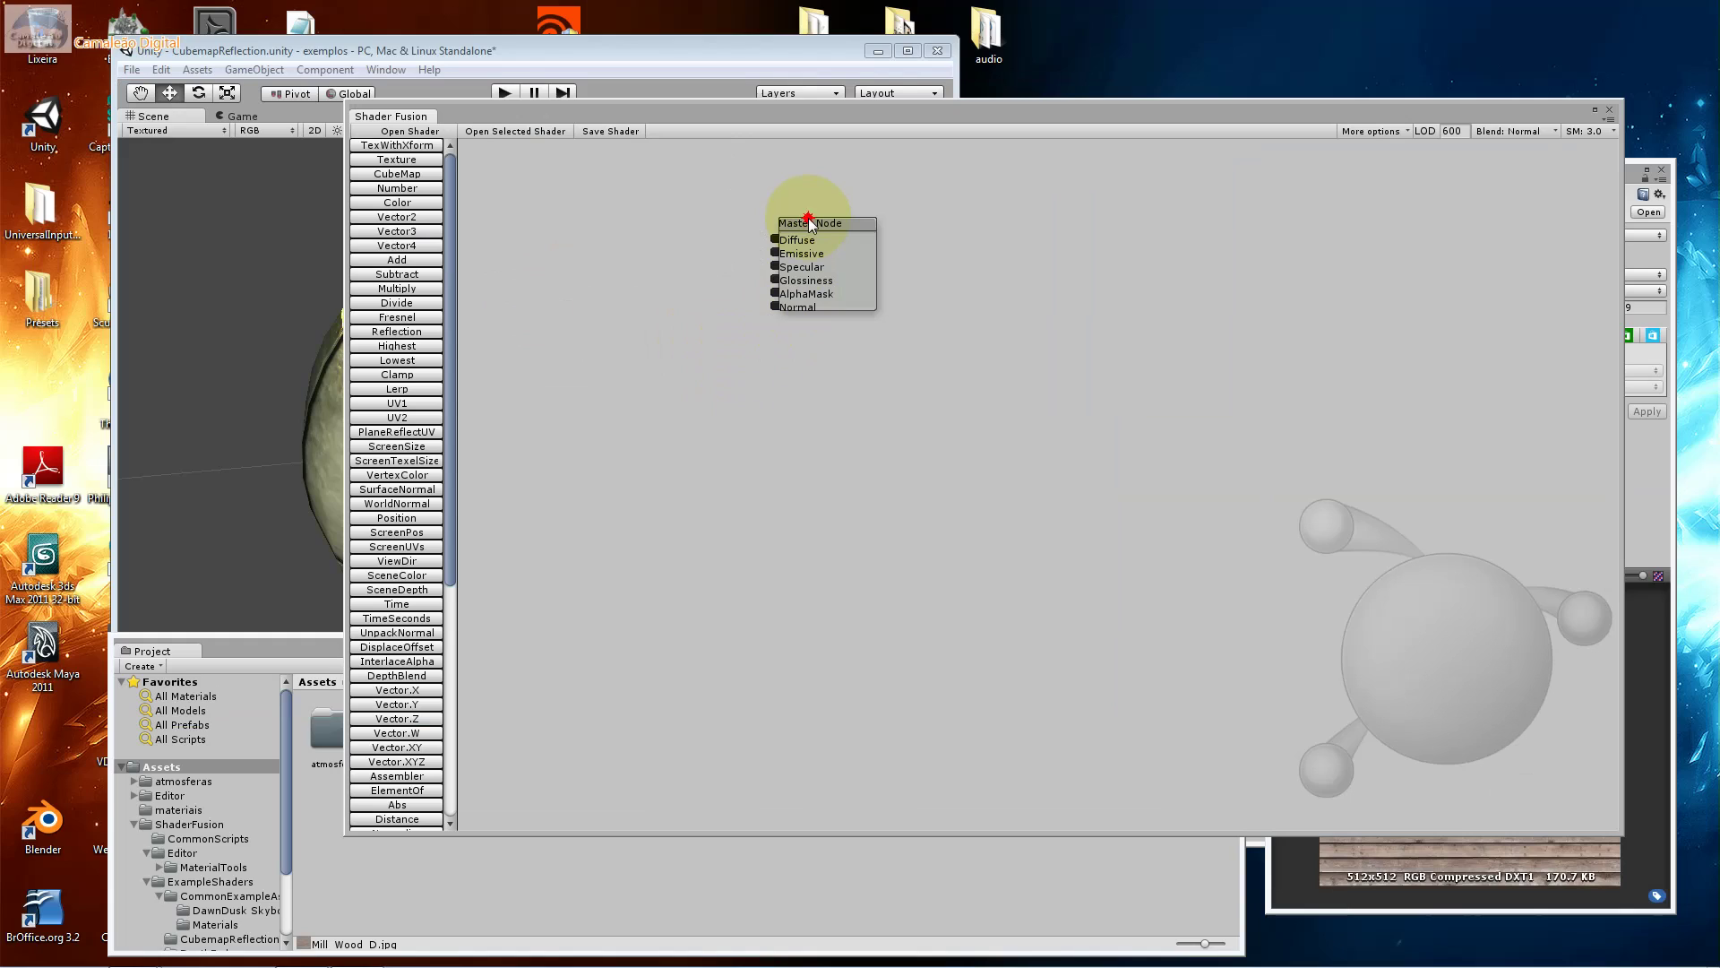
left_click(550, 130)
left_click(652, 442)
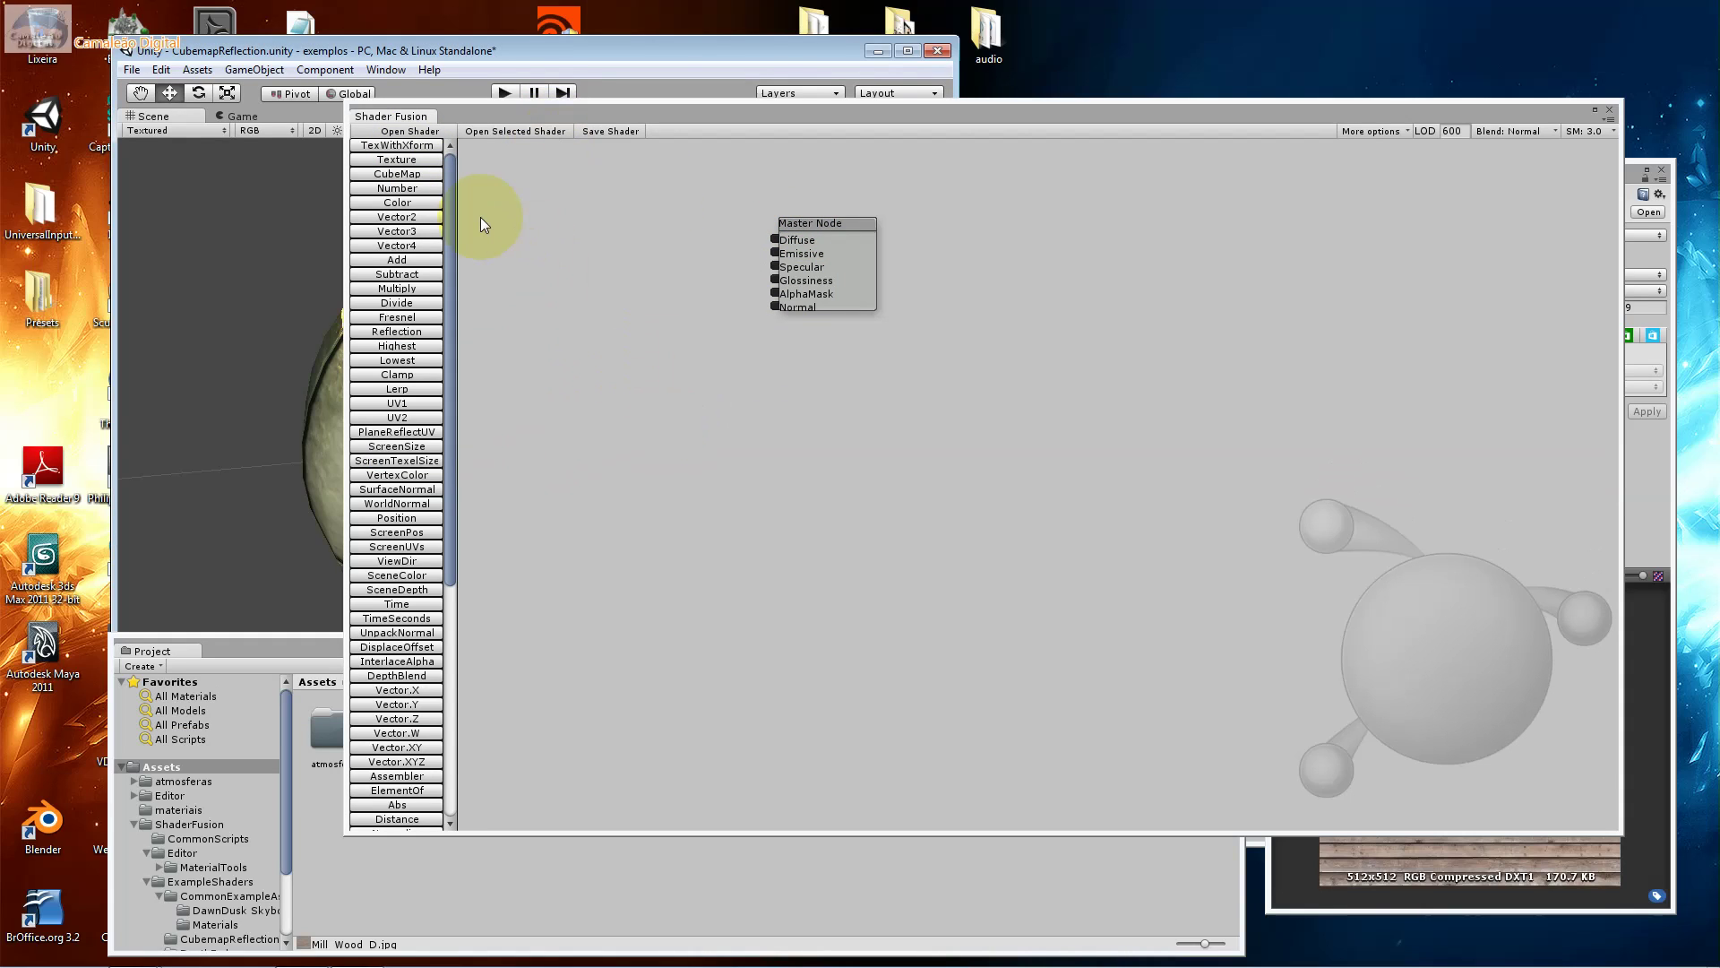